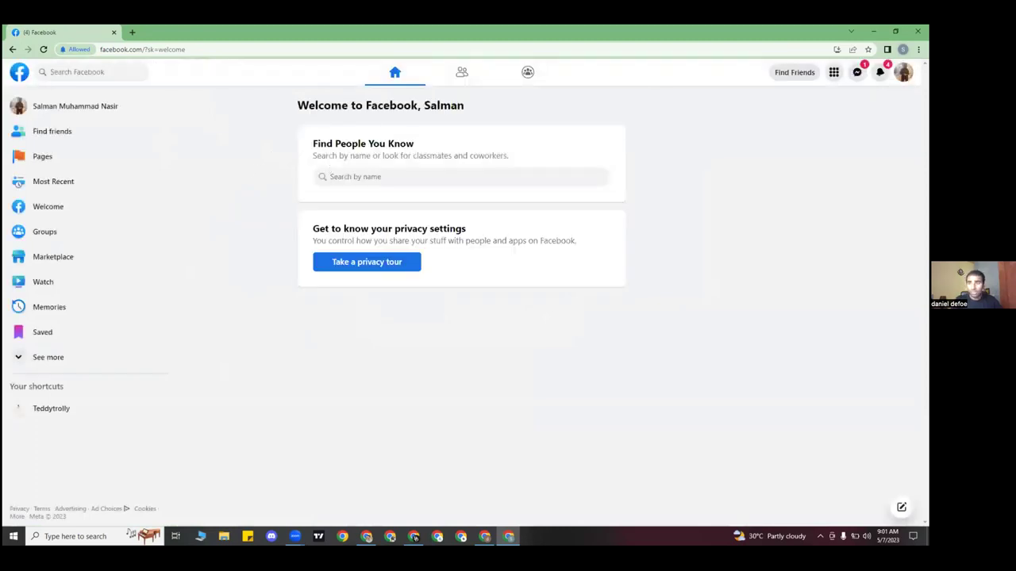
- Switch to the Teddytrolly page profile and open Ads Manager with its list of business accounts
click(903, 72)
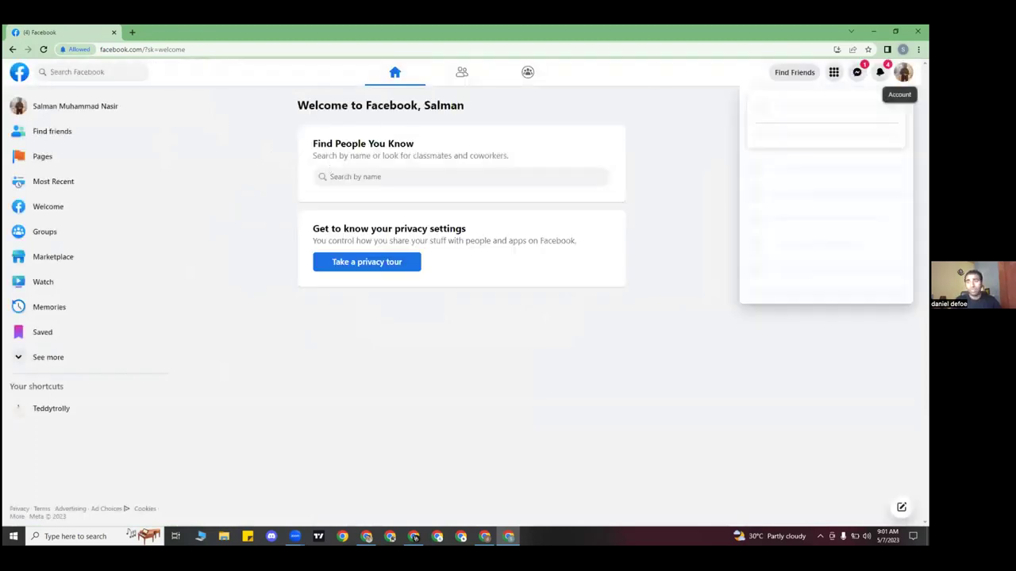
click(903, 72)
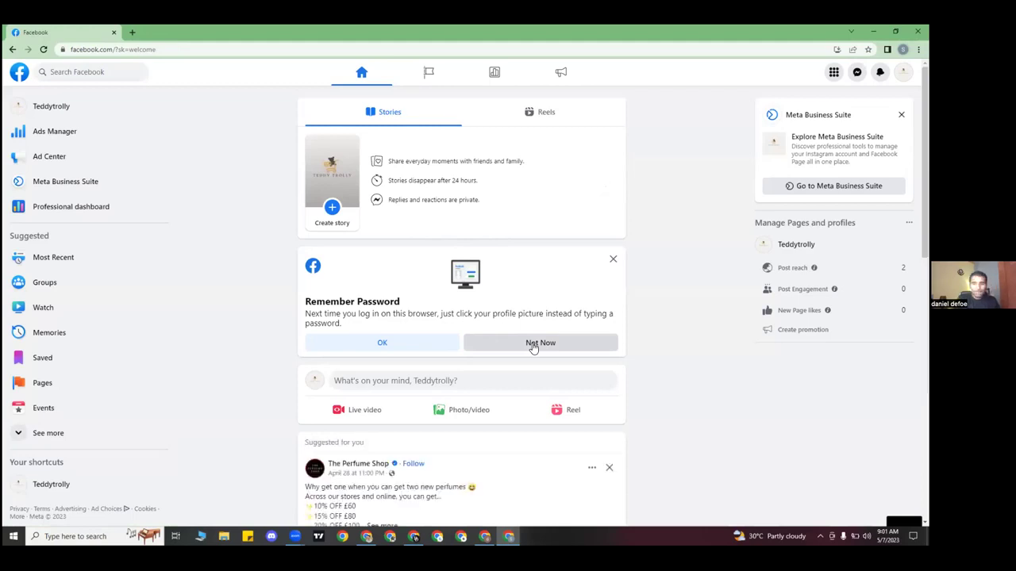
click(417, 342)
scroll(258, 339, down, 1)
click(87, 141)
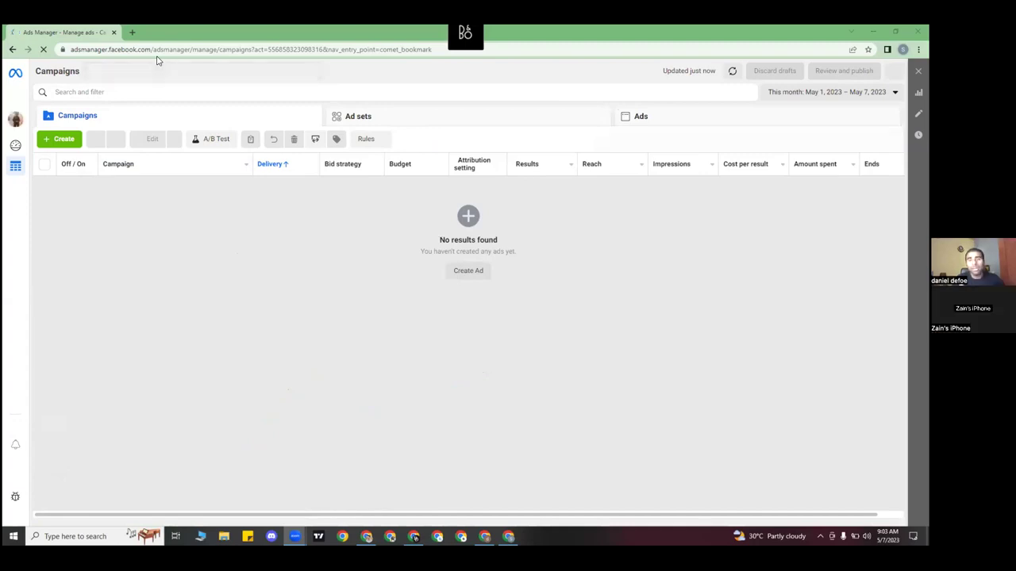
click(15, 127)
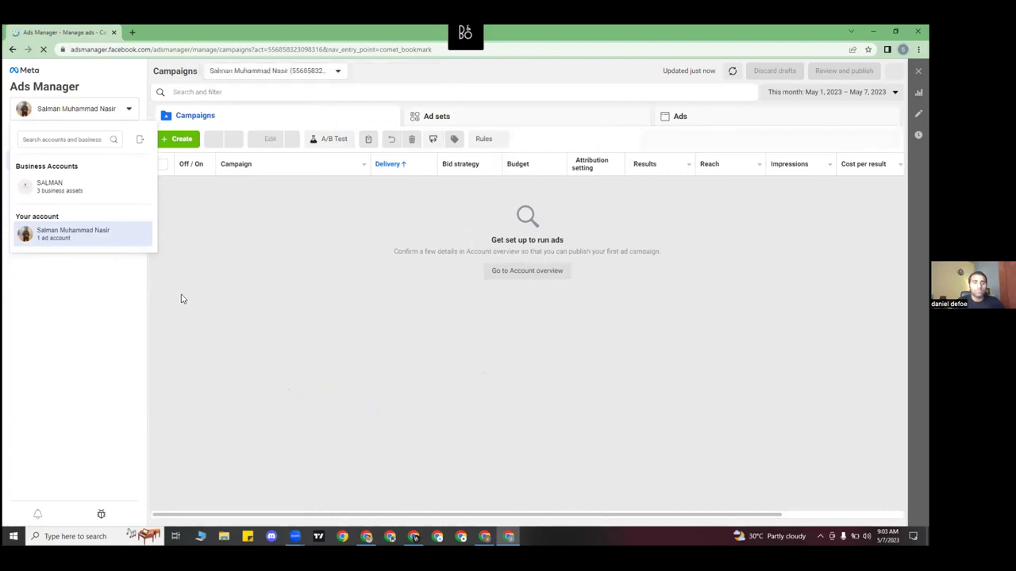
click(57, 295)
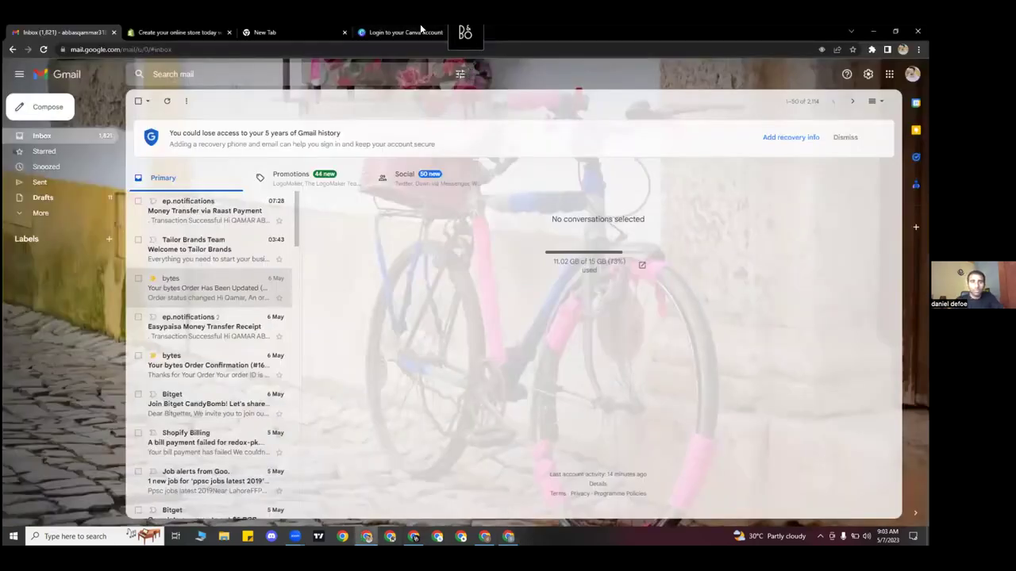
- Switch to the browser window with the Canva login page and load YouTube in that tab
click(421, 32)
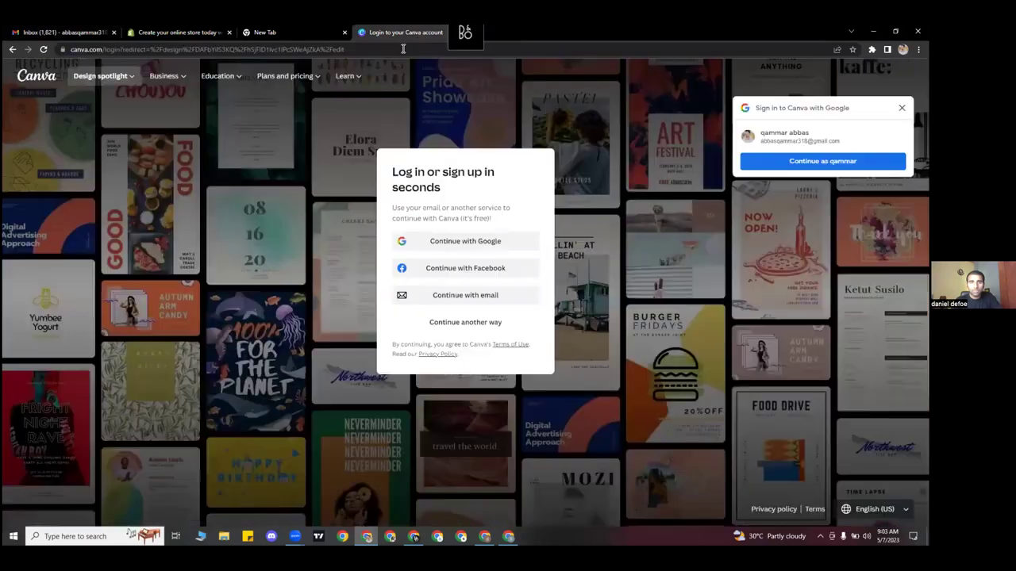
click(403, 48)
text(youtu)
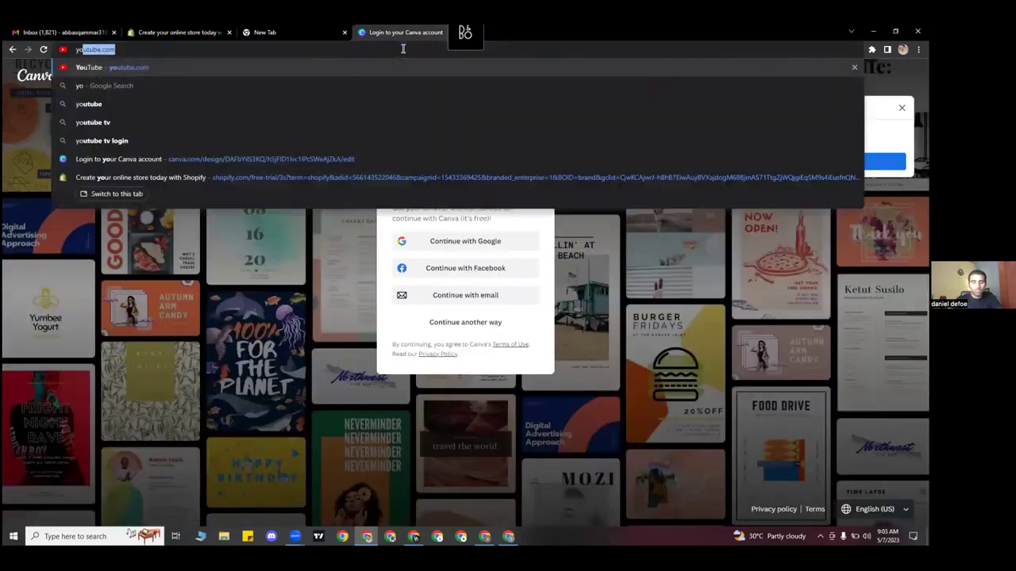
key(Return)
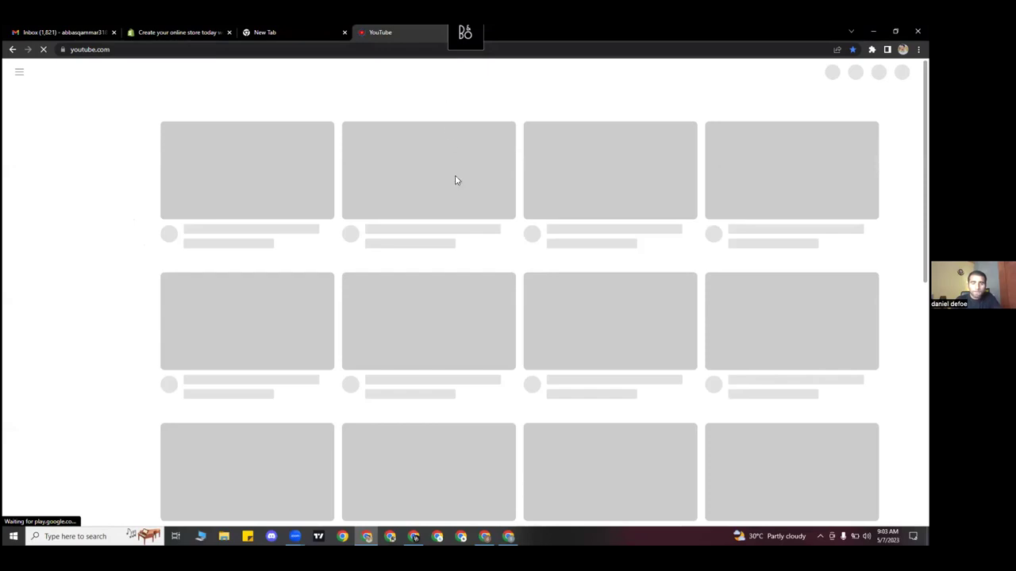
- Search Google for "cars" in the empty browser tab
click(295, 31)
click(277, 49)
text(cars)
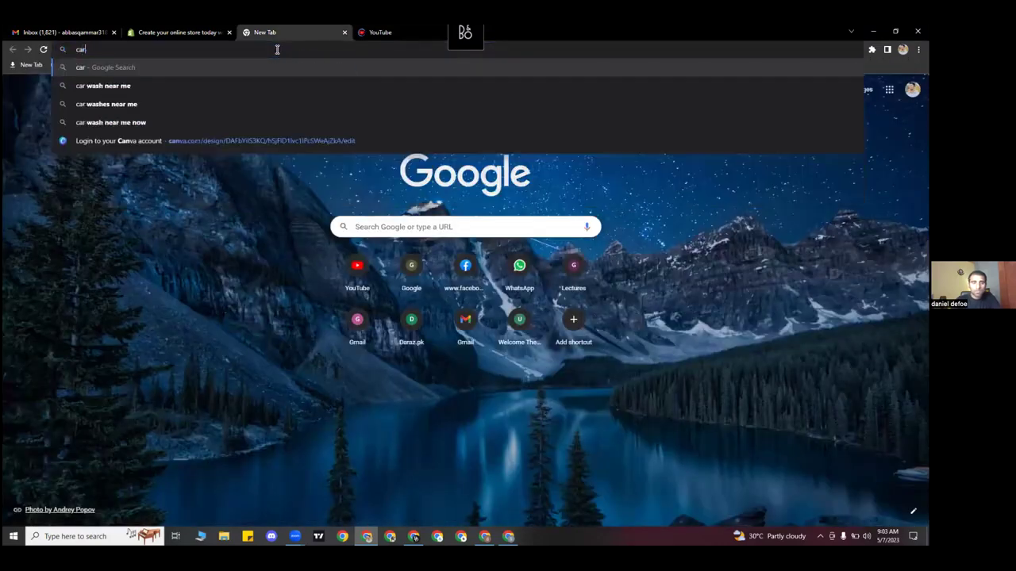
key(Return)
click(377, 32)
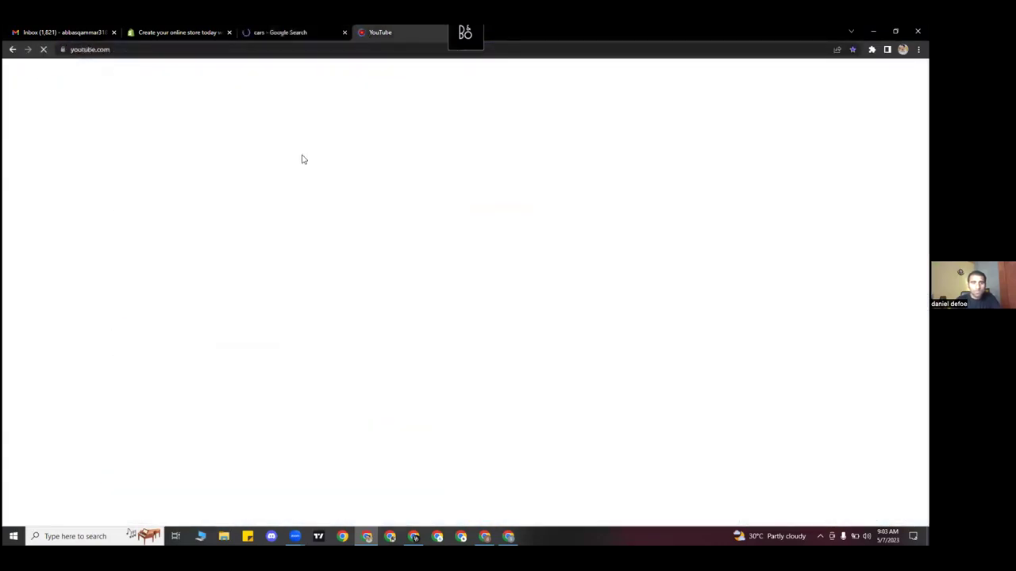
click(300, 32)
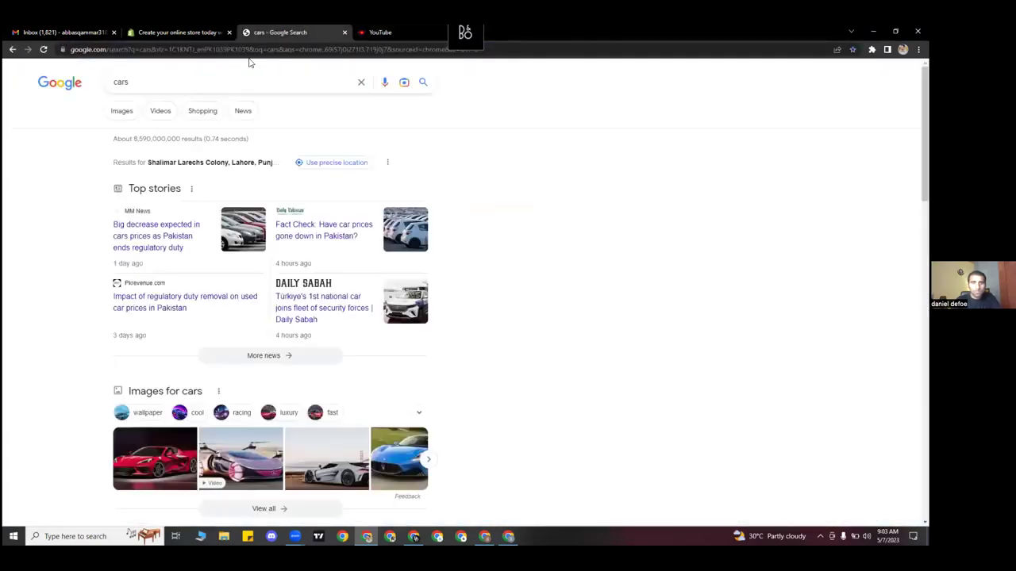
- Return to YouTube and search it for "long vedios"
click(367, 33)
click(333, 70)
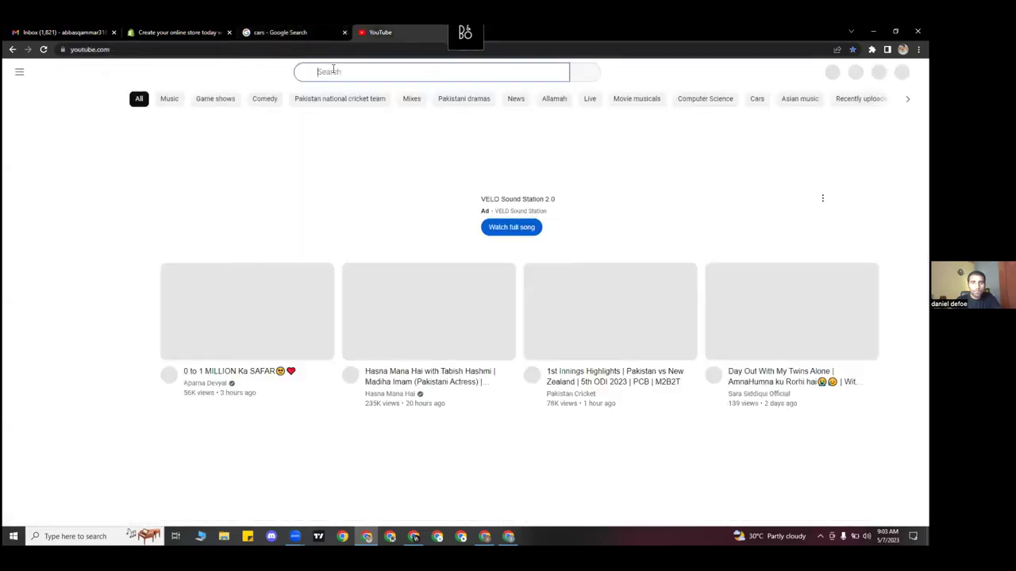
text(long vedios)
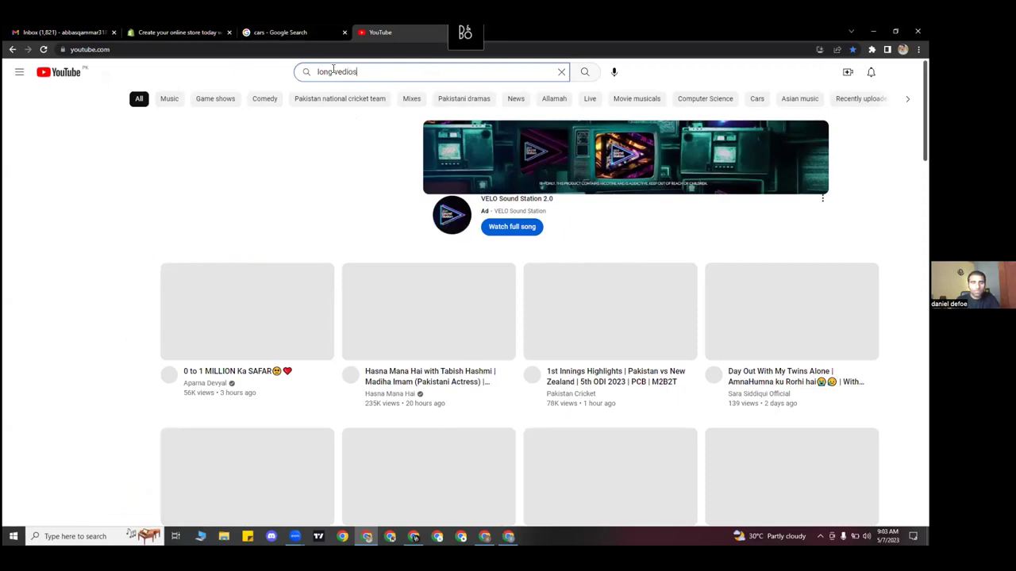
key(Return)
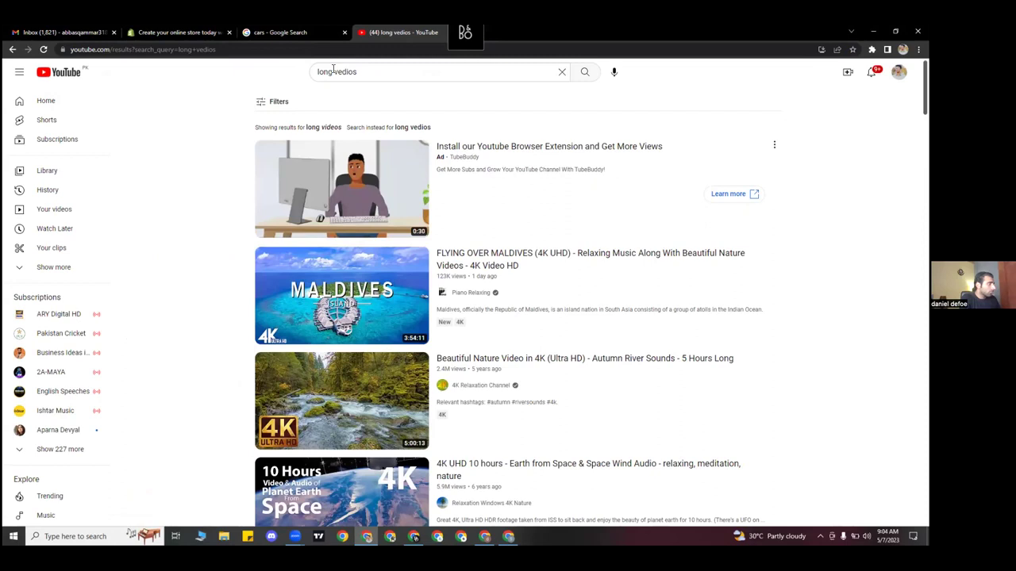
- Play the video "FLYING OVER MALDIVES (4K UHD)" and mute its sound
click(430, 329)
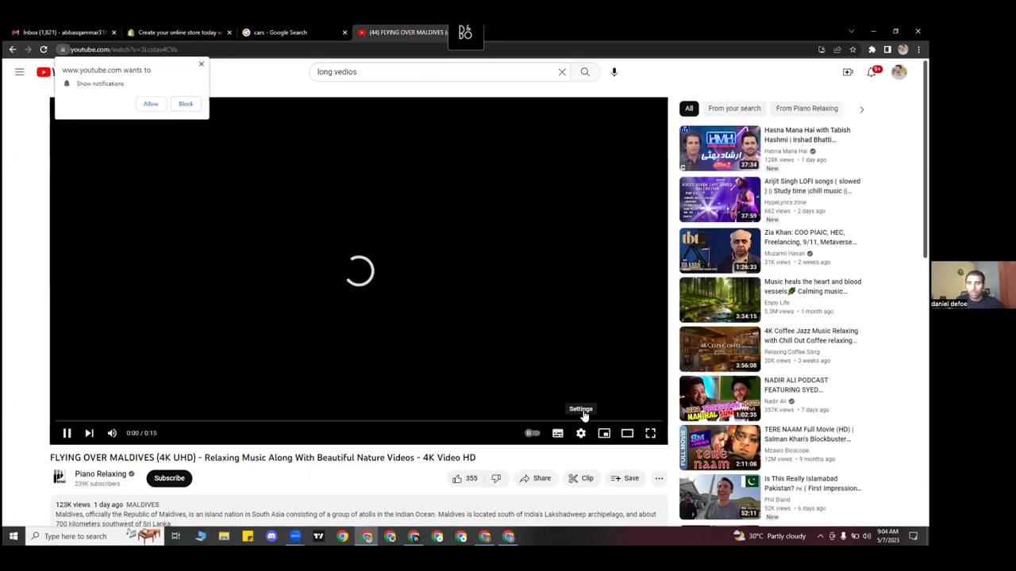
click(581, 428)
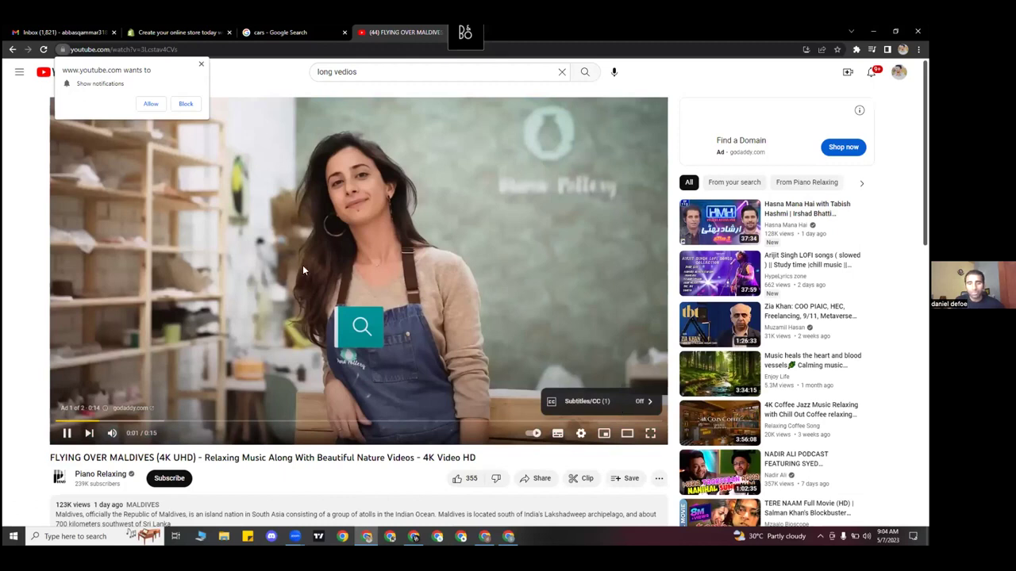
click(112, 433)
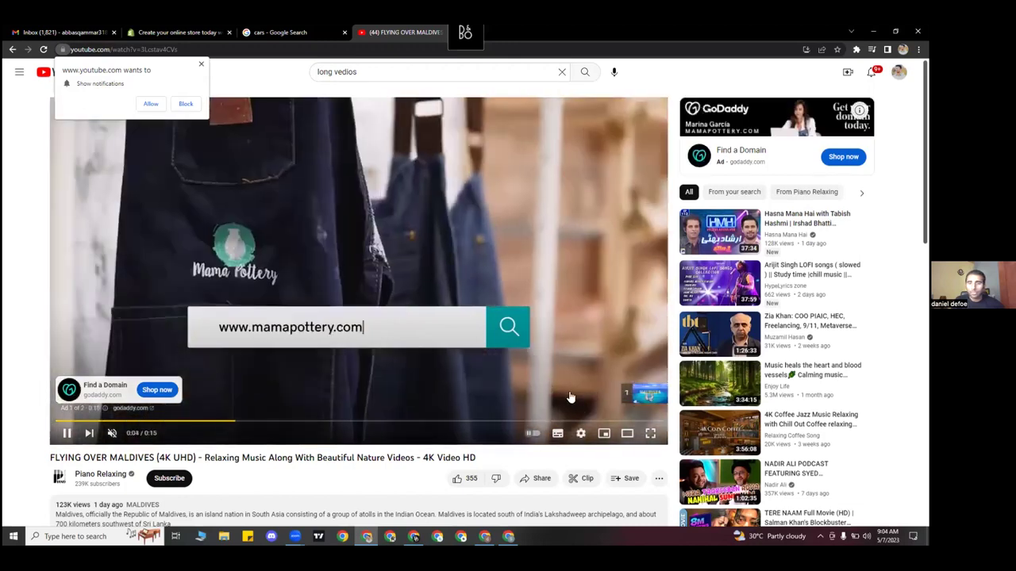
click(637, 394)
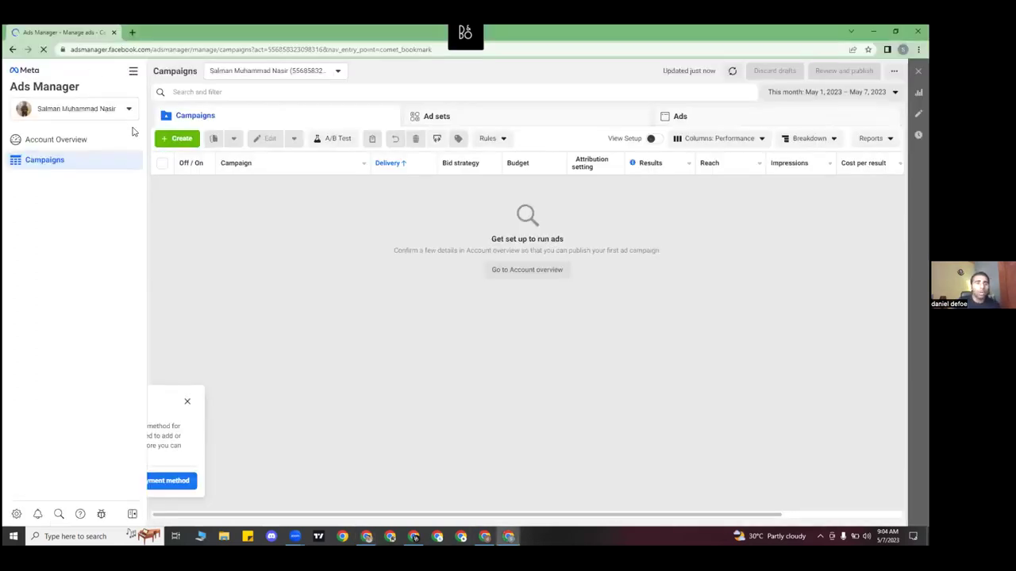
- Go from Ads Manager to Business settings and look at the business's Pages and Ad accounts
click(133, 71)
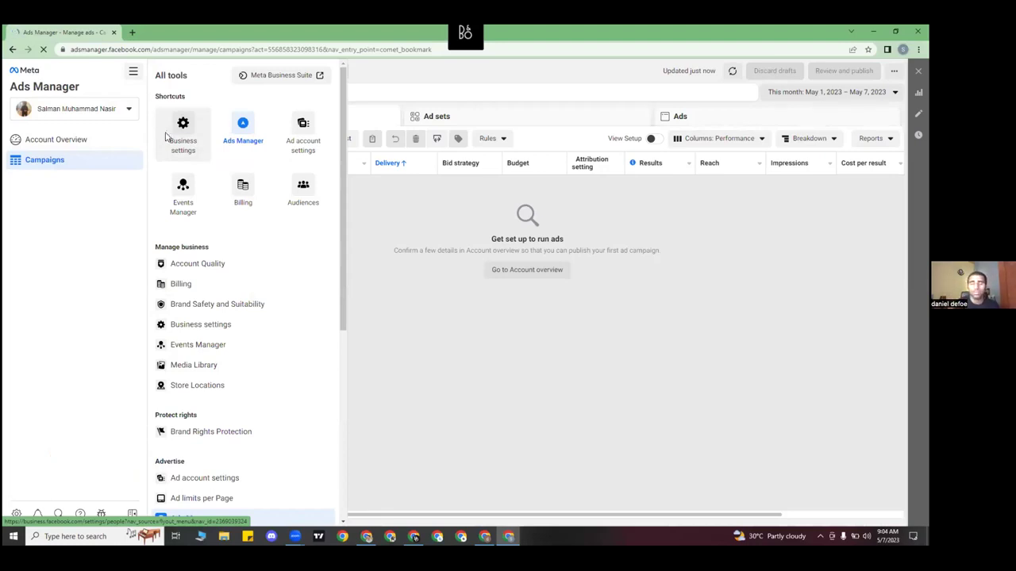
click(165, 137)
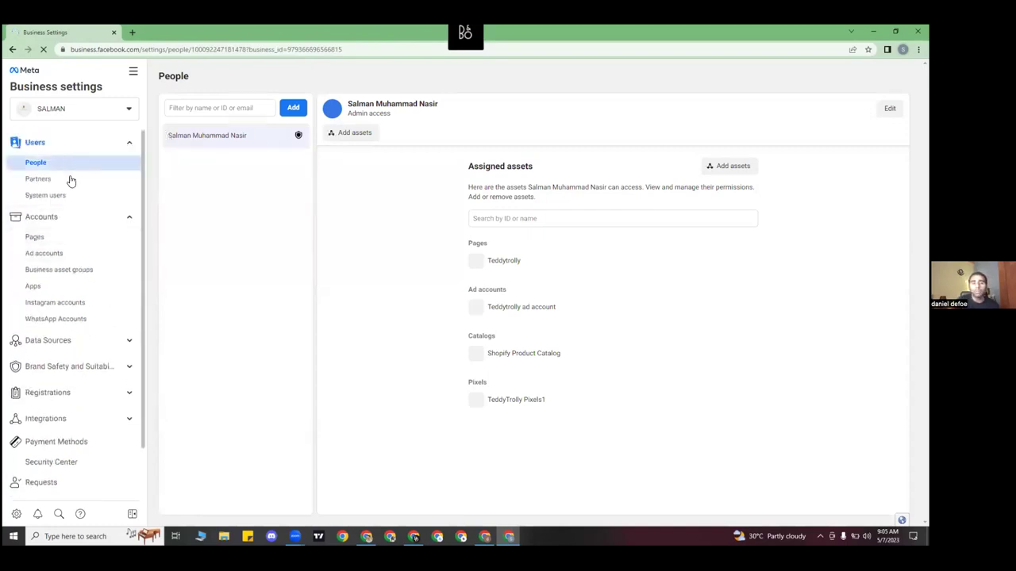
click(48, 238)
click(50, 260)
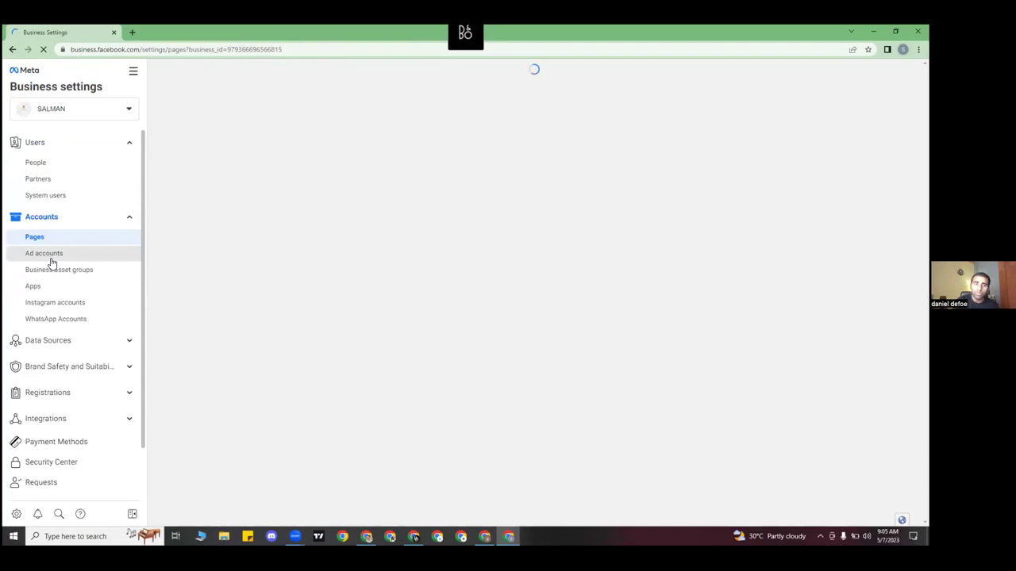
- Look at the business's Domains under Brand Safety and its Pixels under Data Sources
click(62, 341)
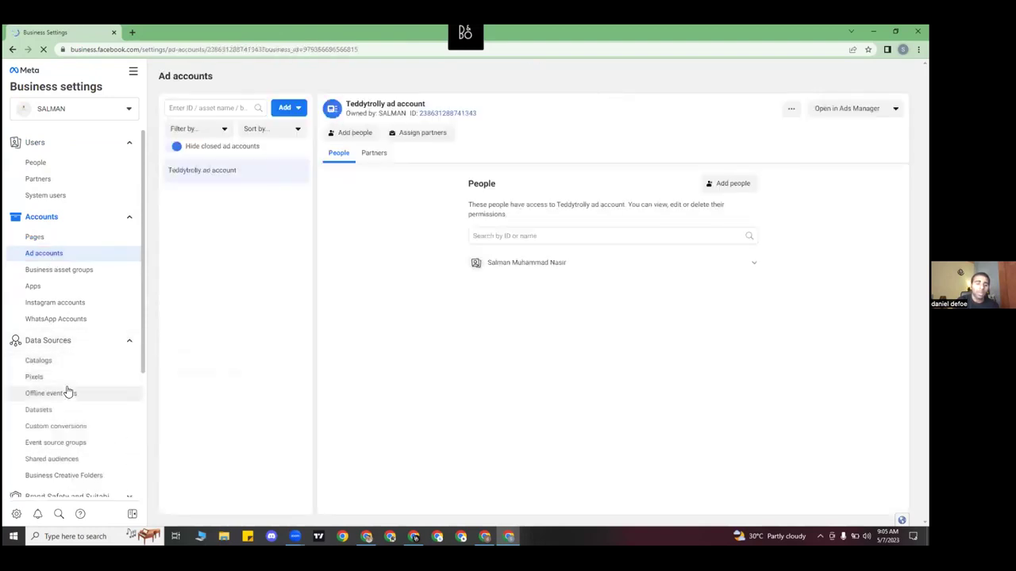
scroll(69, 389, down, 2)
click(50, 331)
click(48, 350)
click(68, 215)
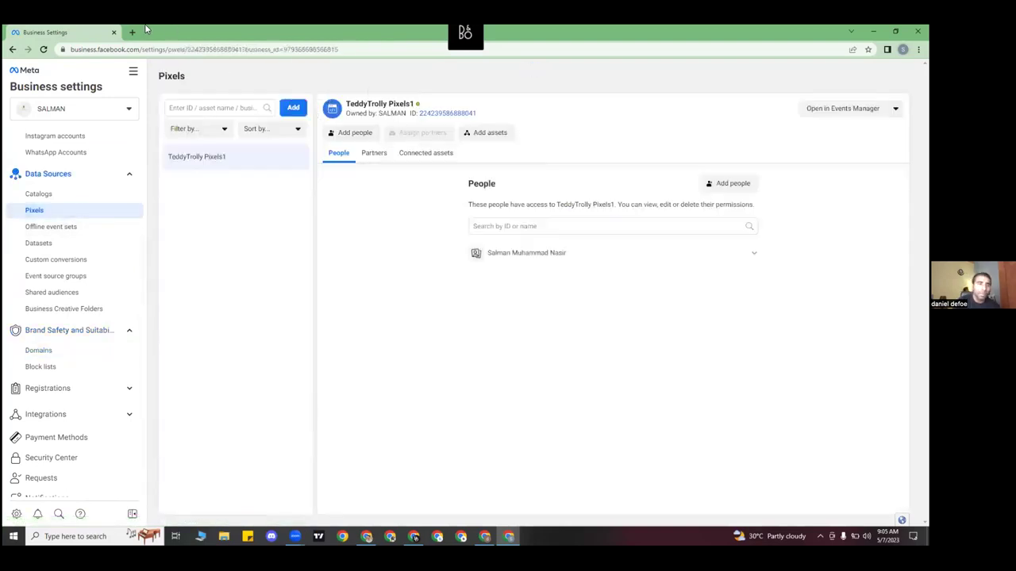
scroll(39, 381, up, 2)
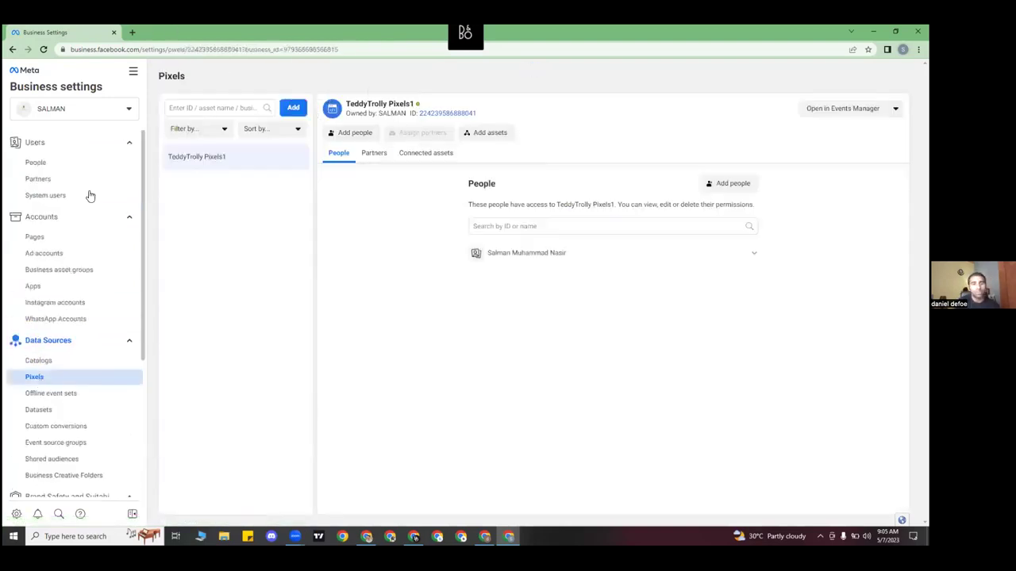
- Return to Ads Manager and create a new campaign with the Sales objective
click(132, 74)
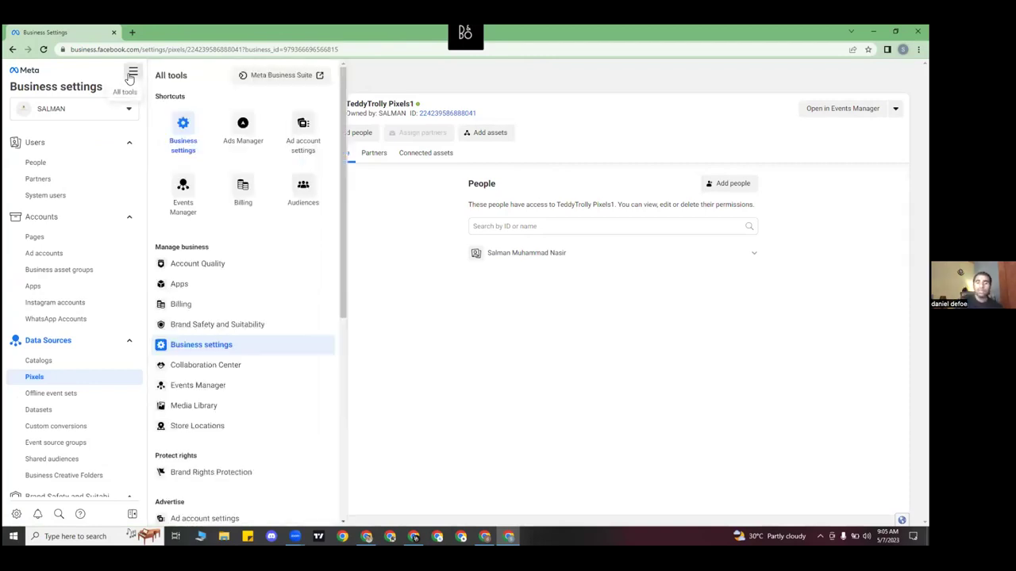
click(221, 129)
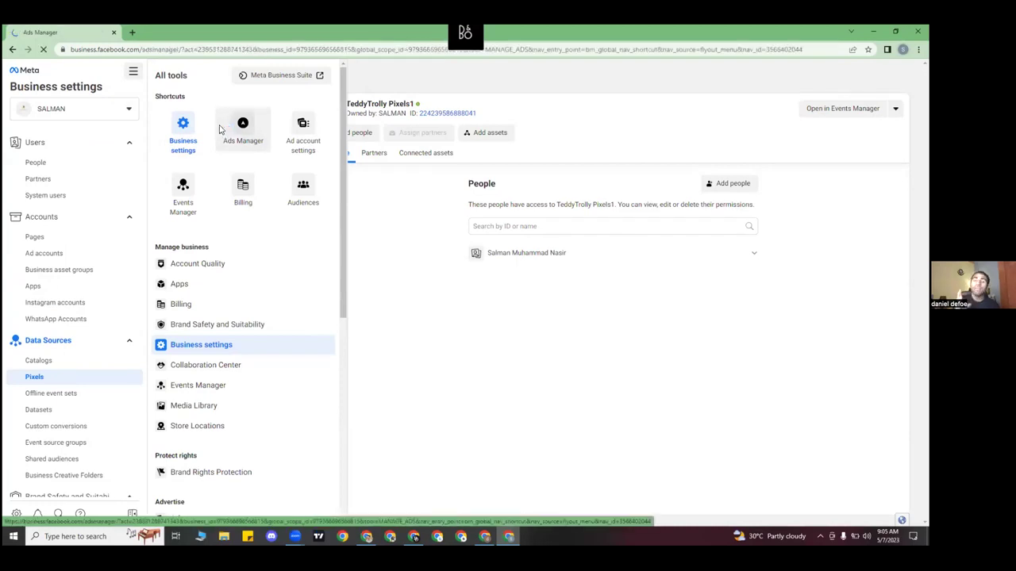
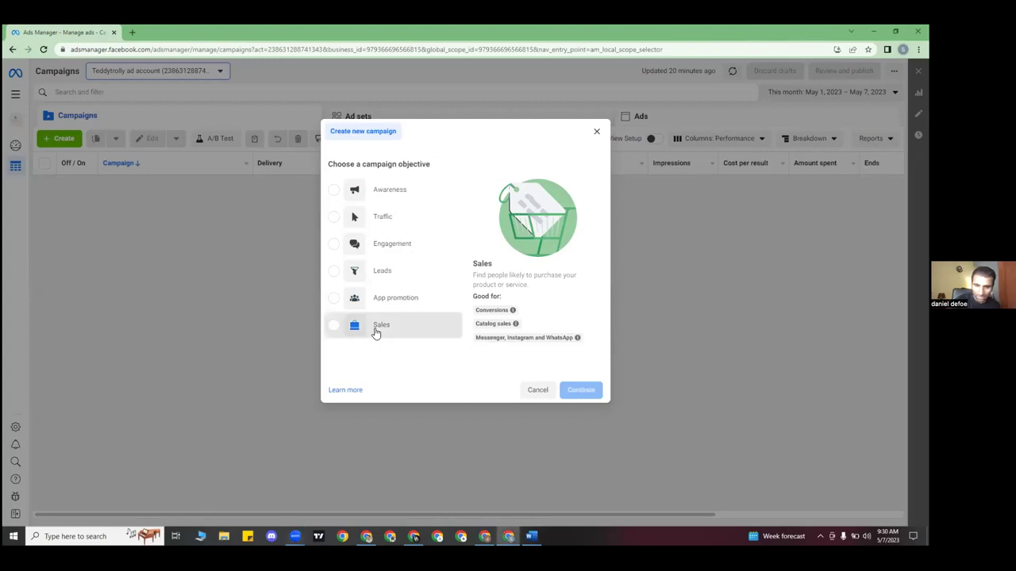
click(579, 404)
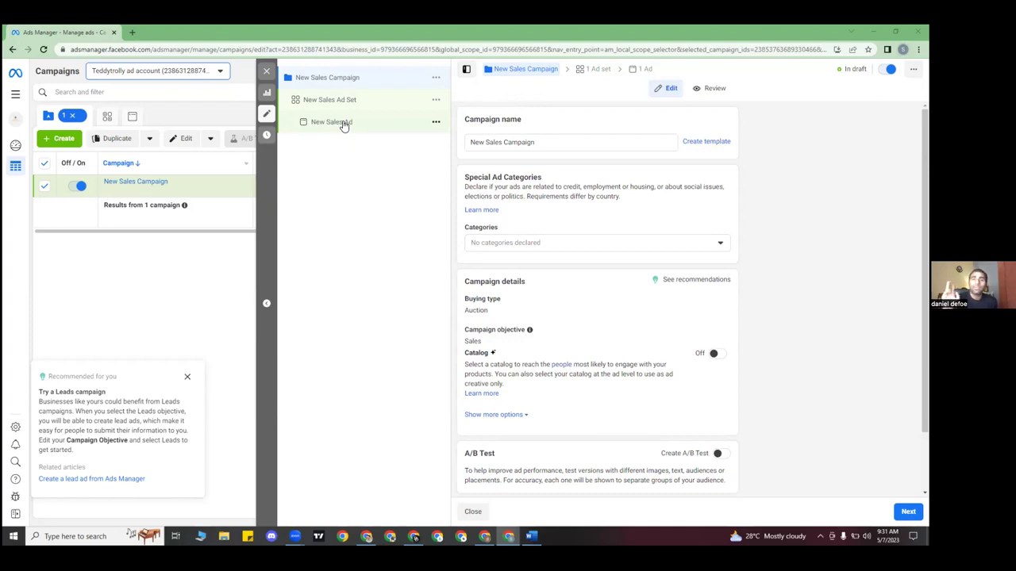
- Rename the new Sales campaign "CRYSTAL HAIR REMOVER | ABO | 7 MAY 2023"
triple_click(543, 142)
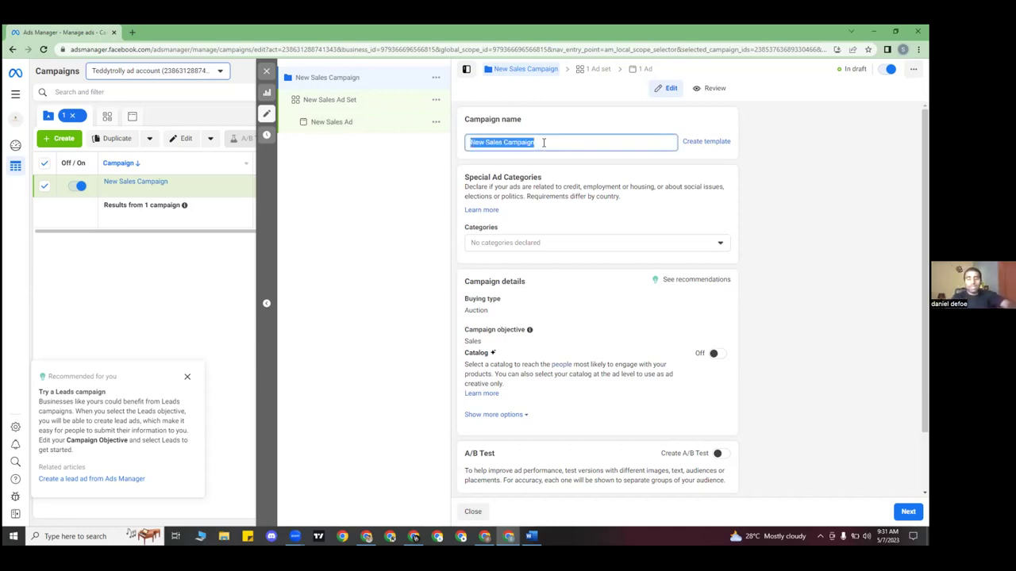
key(BackSpace)
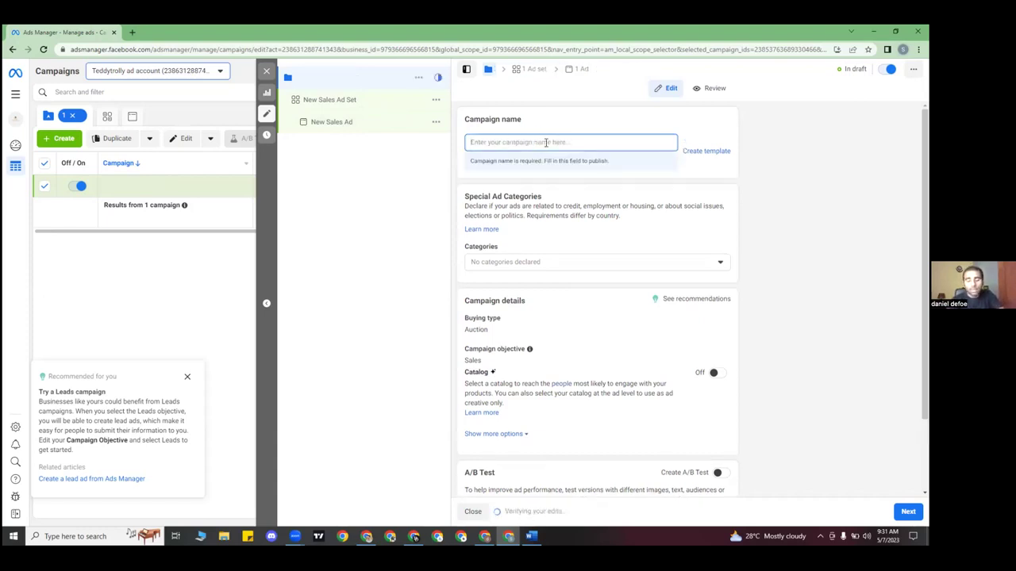
click(546, 144)
text(CR)
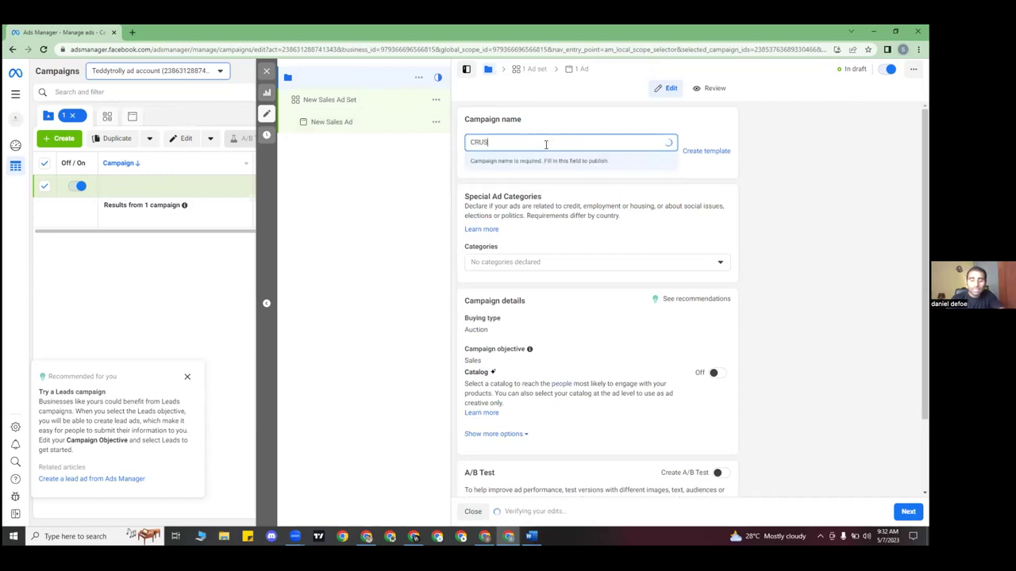
text(YSTAL)
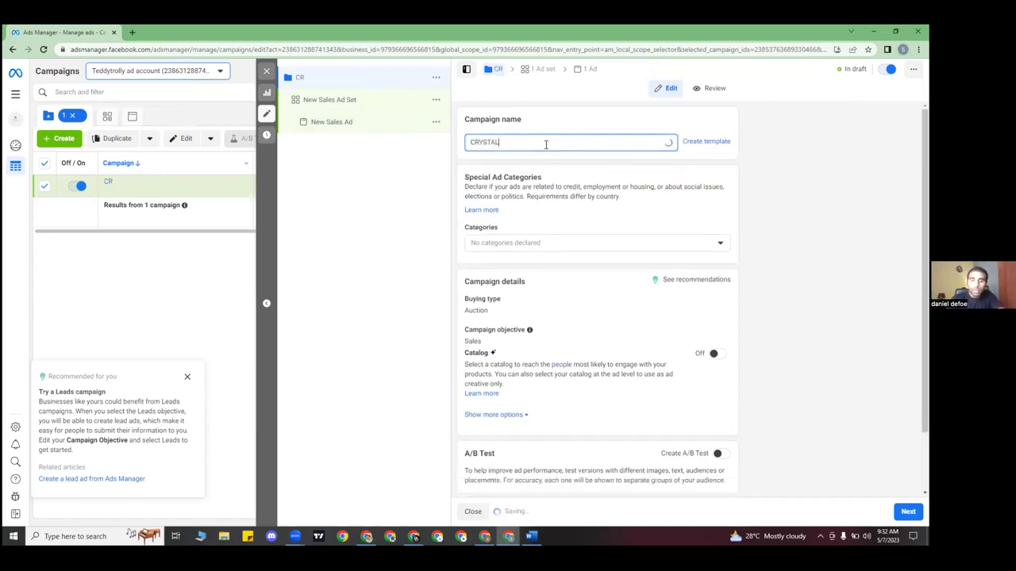
text( HAIR REMOV)
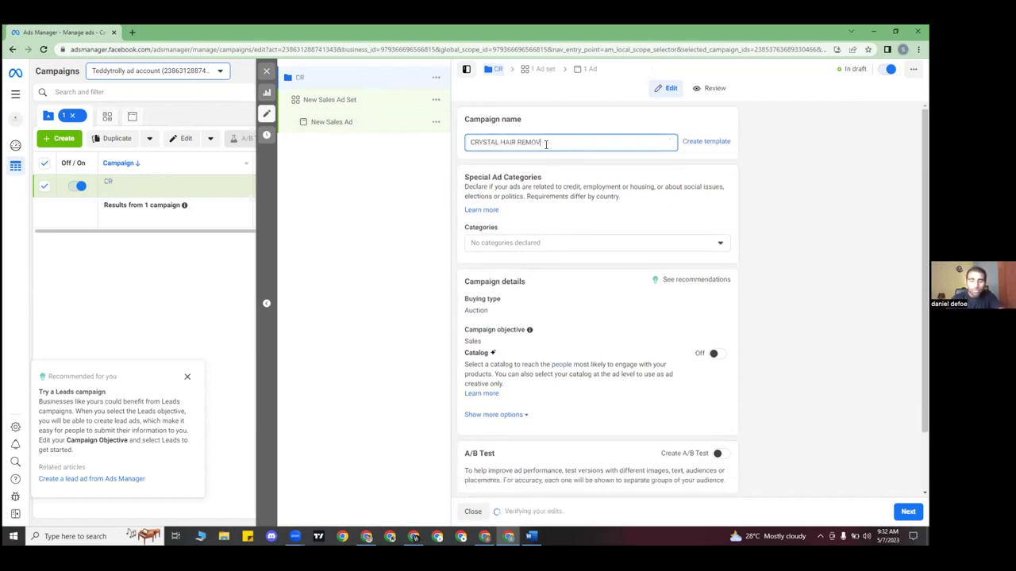
text(ER N)
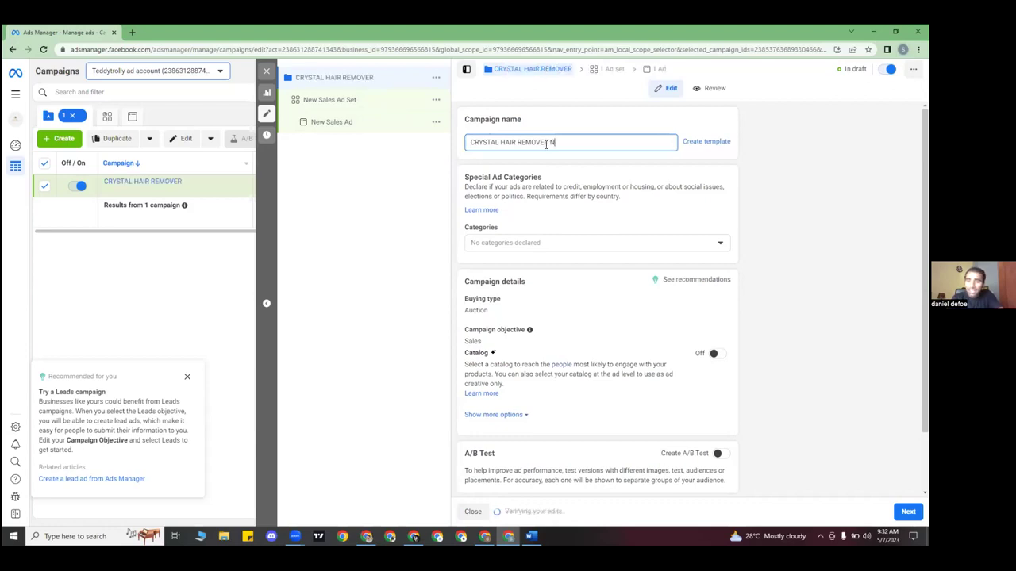
text( | a)
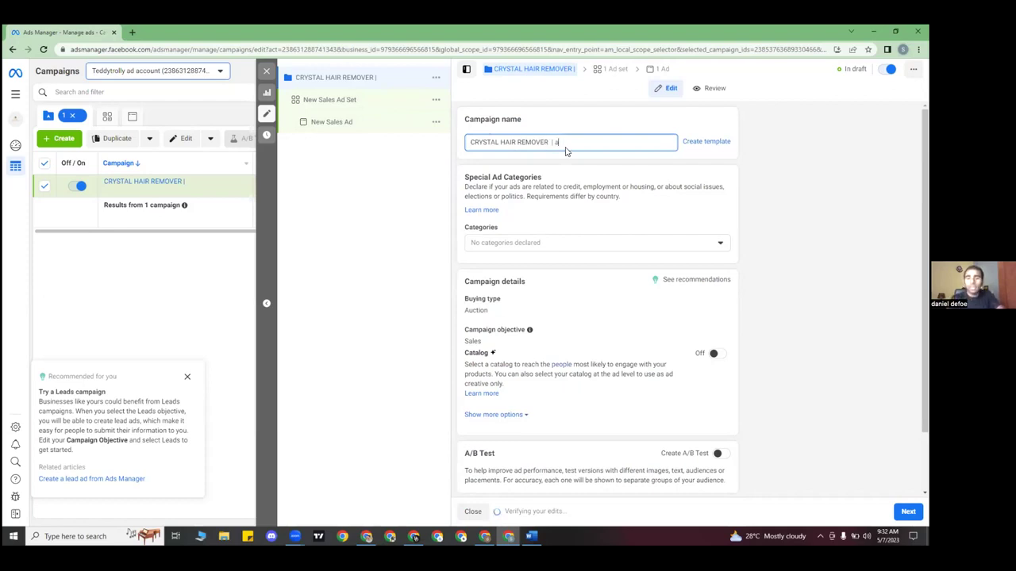
text(BO |)
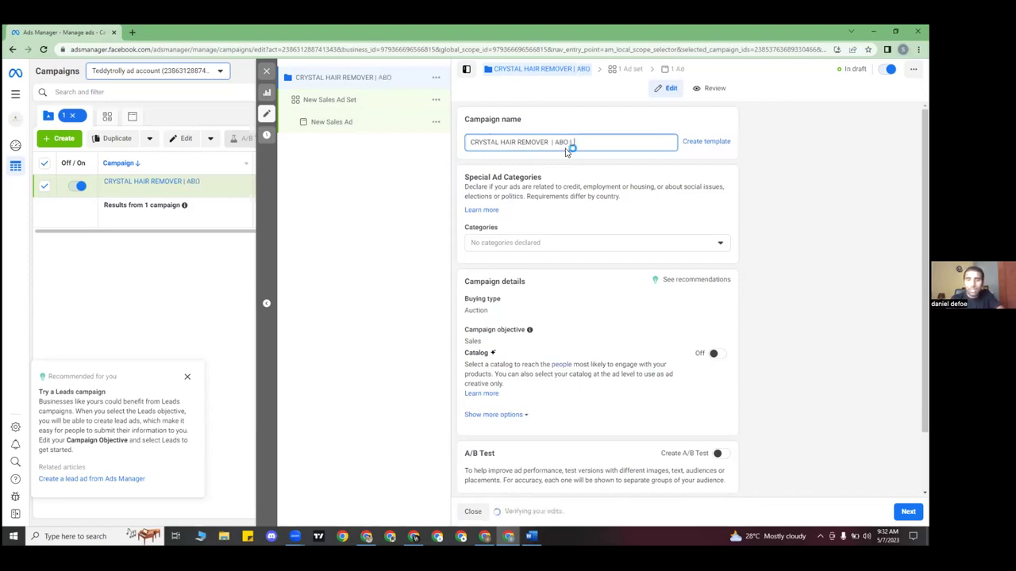
text(2)
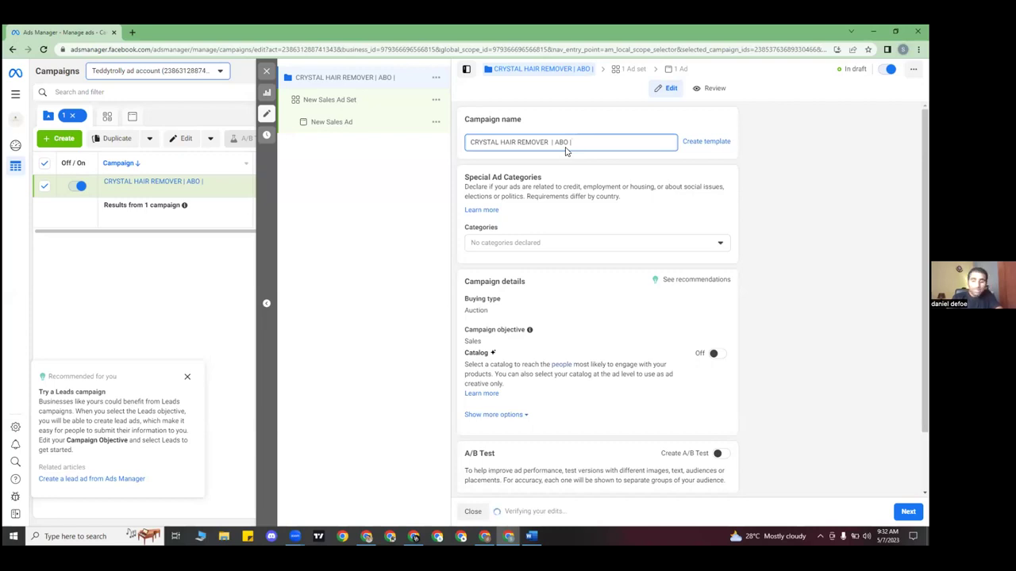
text(MAY 2023)
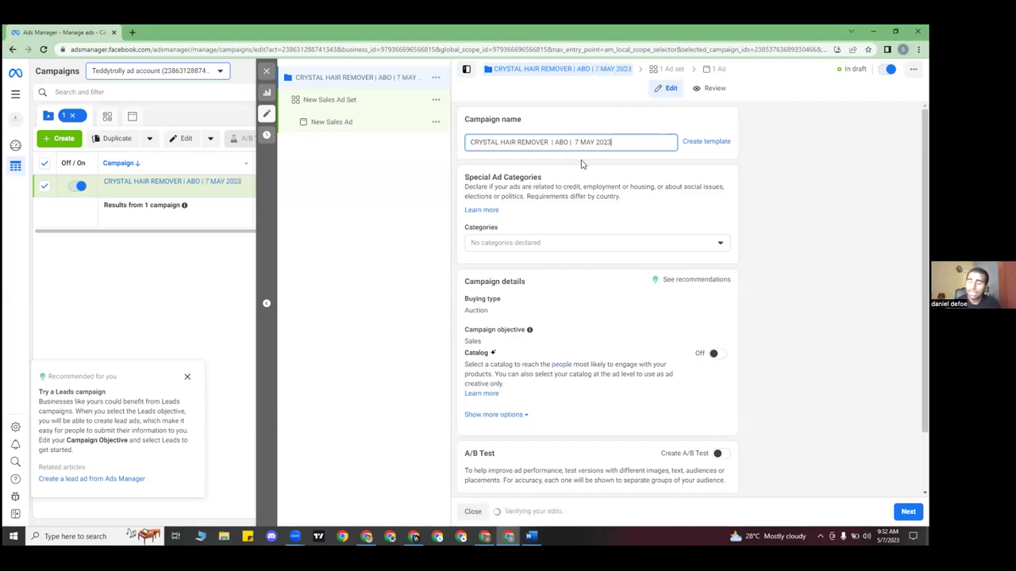
- Copy the full campaign name to the clipboard
double_click(619, 142)
triple_click(620, 141)
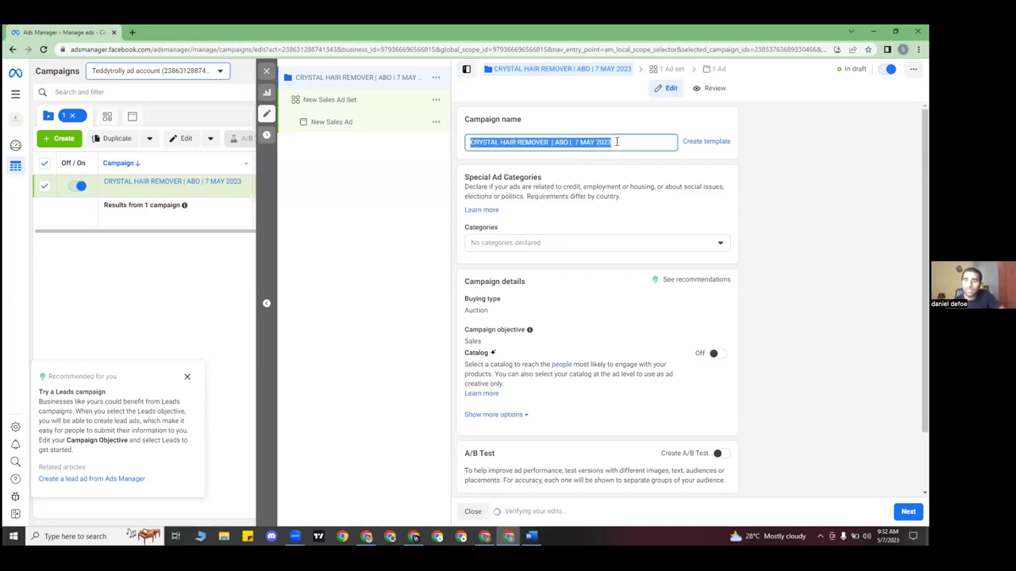
click(628, 144)
drag(628, 144, 463, 141)
right_click(492, 141)
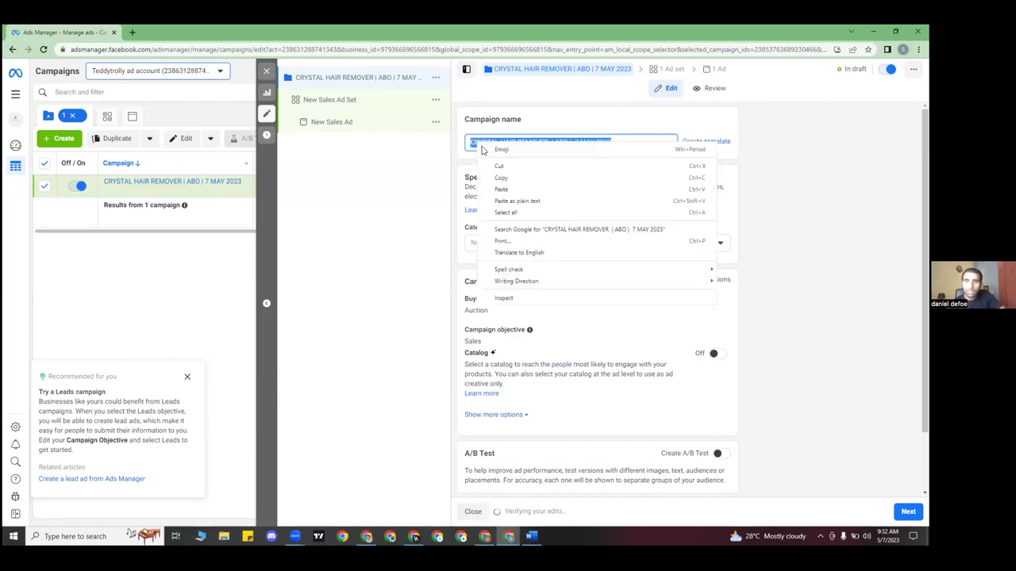
click(516, 169)
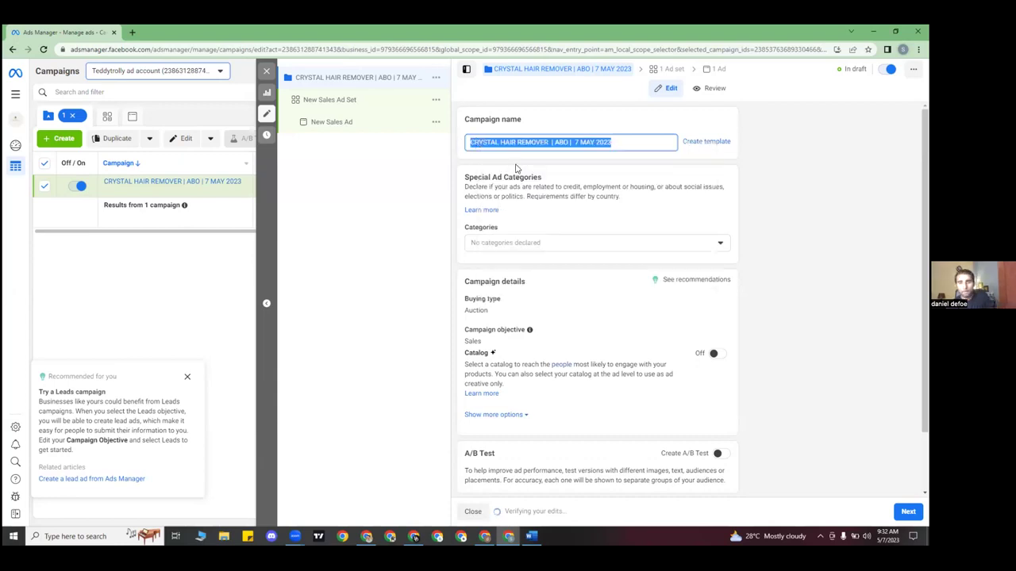
click(795, 226)
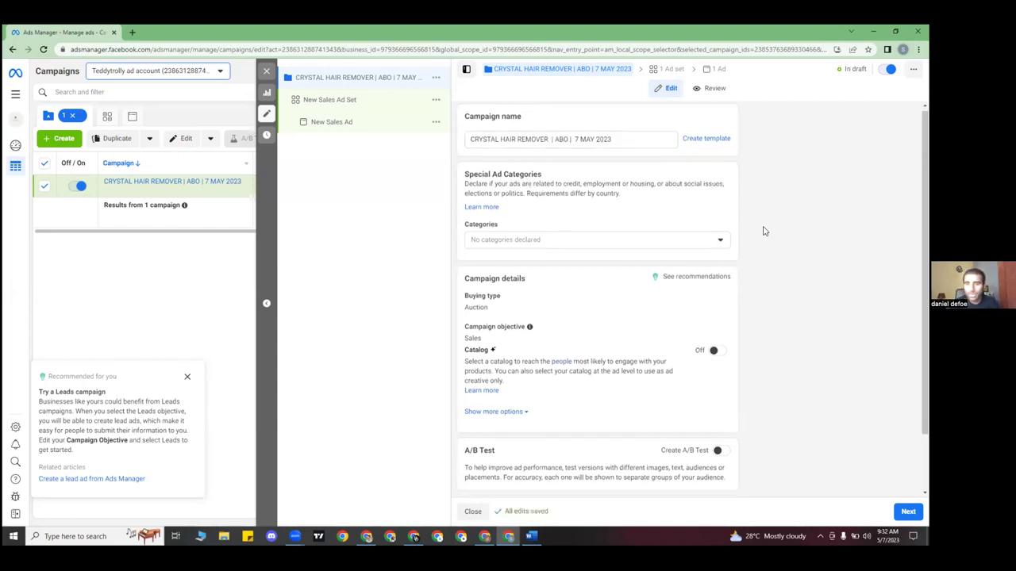
- Try Advantage campaign budget with a daily budget of 1000 PKR, and switch it off again
scroll(764, 230, down, 2)
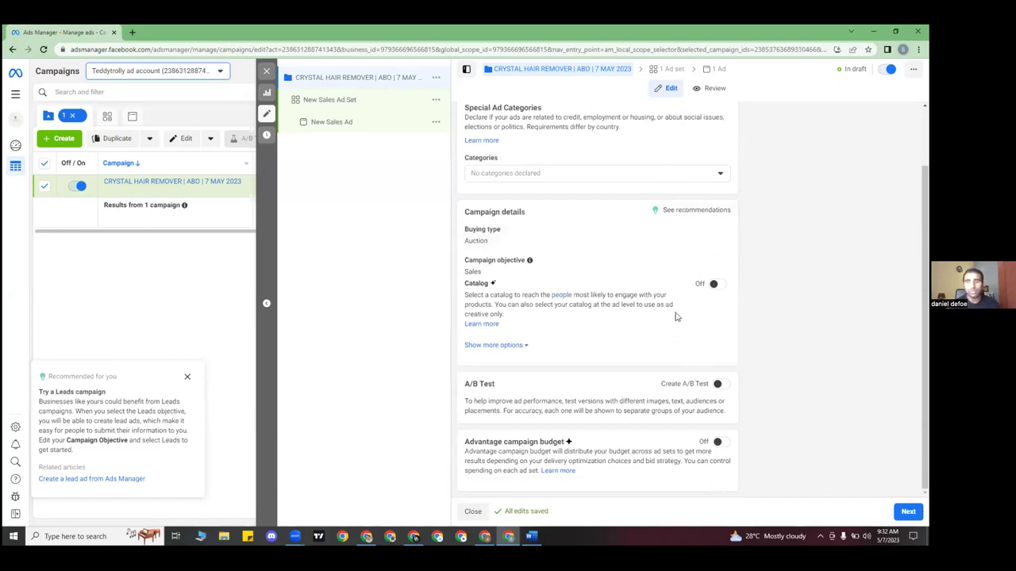
scroll(675, 316, up, 2)
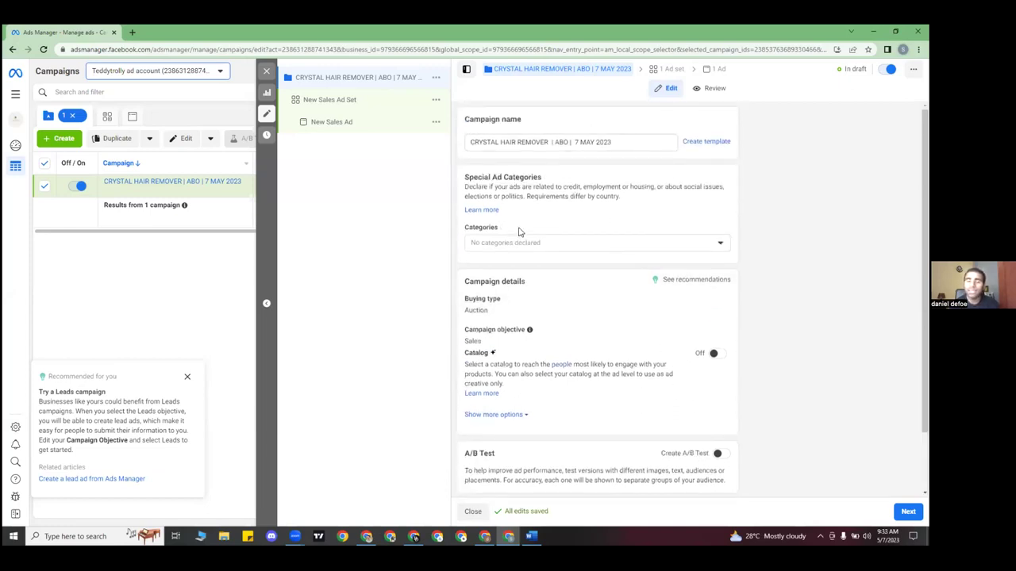
scroll(520, 231, down, 2)
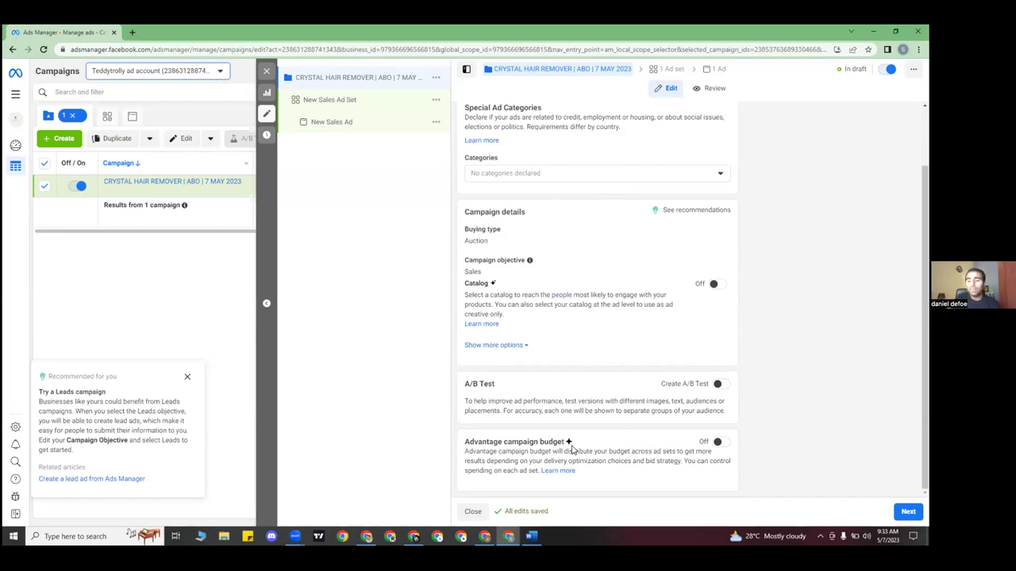
click(718, 442)
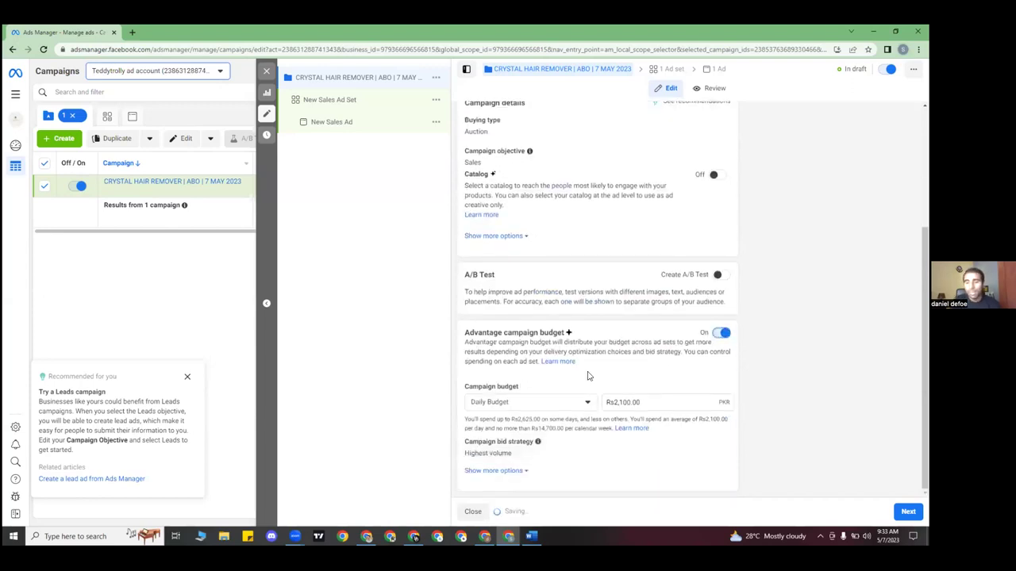
click(551, 406)
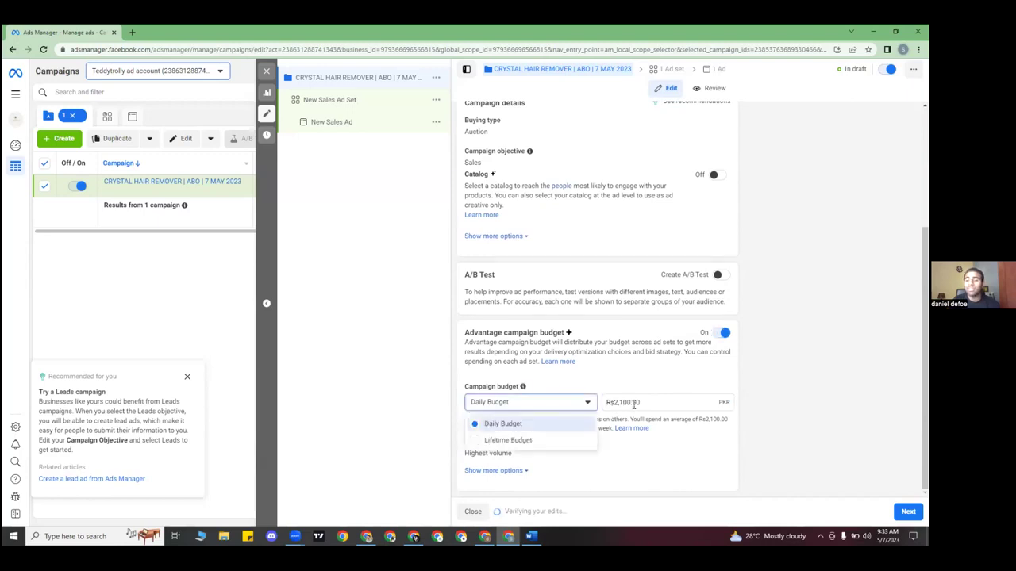
click(638, 405)
click(663, 403)
text(1000)
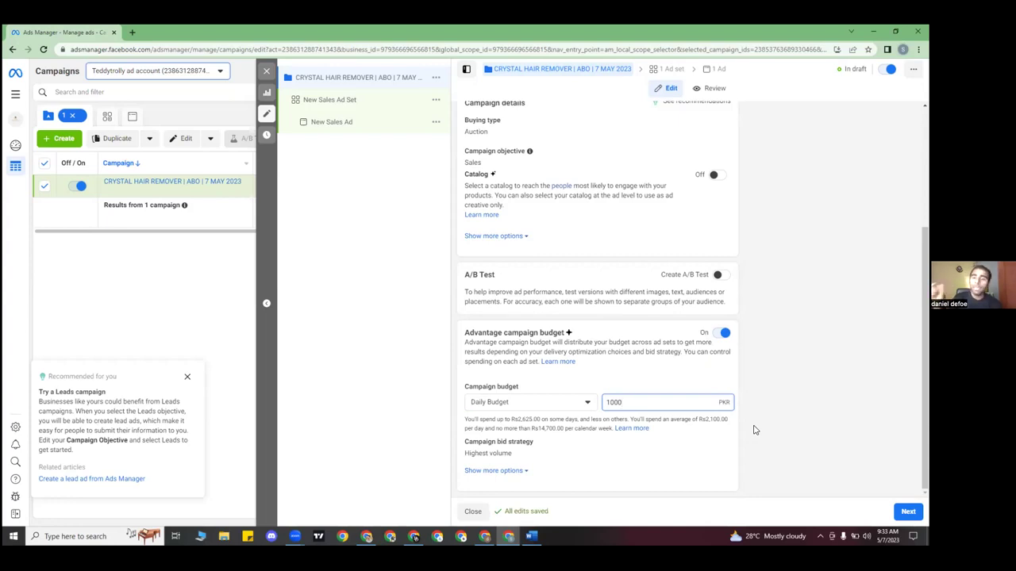
click(722, 334)
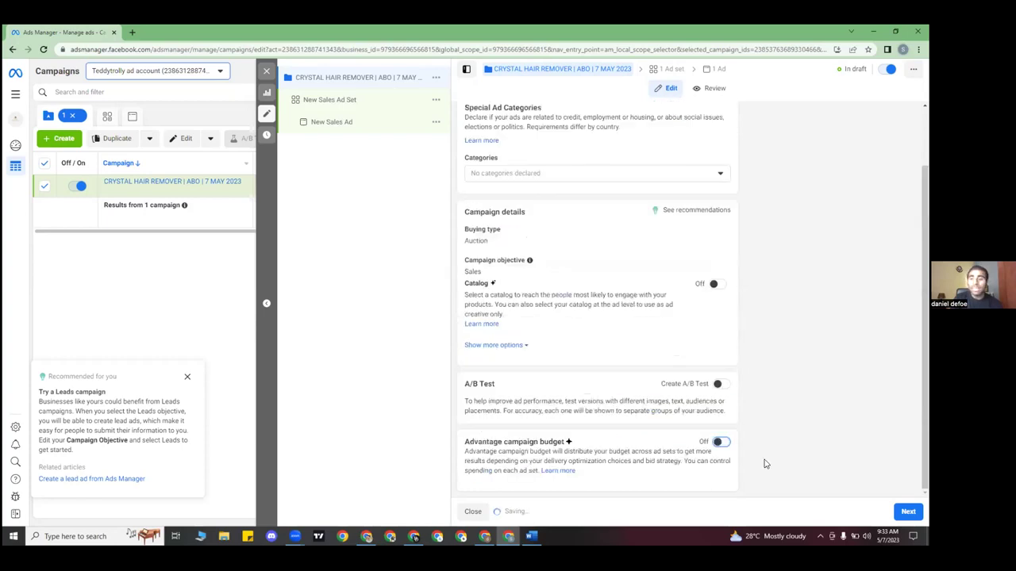
- Turn on Advantage campaign budget with a daily budget of 100,000 PKR, and switch it off again
click(725, 442)
click(646, 406)
key(BackSpace)
key(BackSpace)
key(BackSpace)
key(BackSpace)
key(BackSpace)
key(BackSpace)
key(BackSpace)
key(BackSpace)
key(BackSpace)
key(BackSpace)
text(100000)
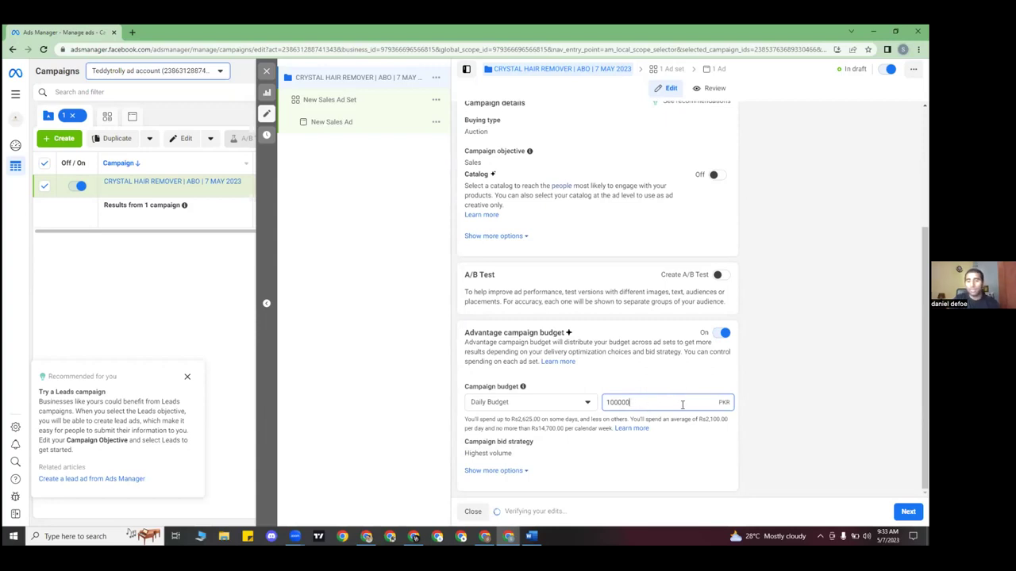
click(761, 420)
scroll(690, 429, down, 1)
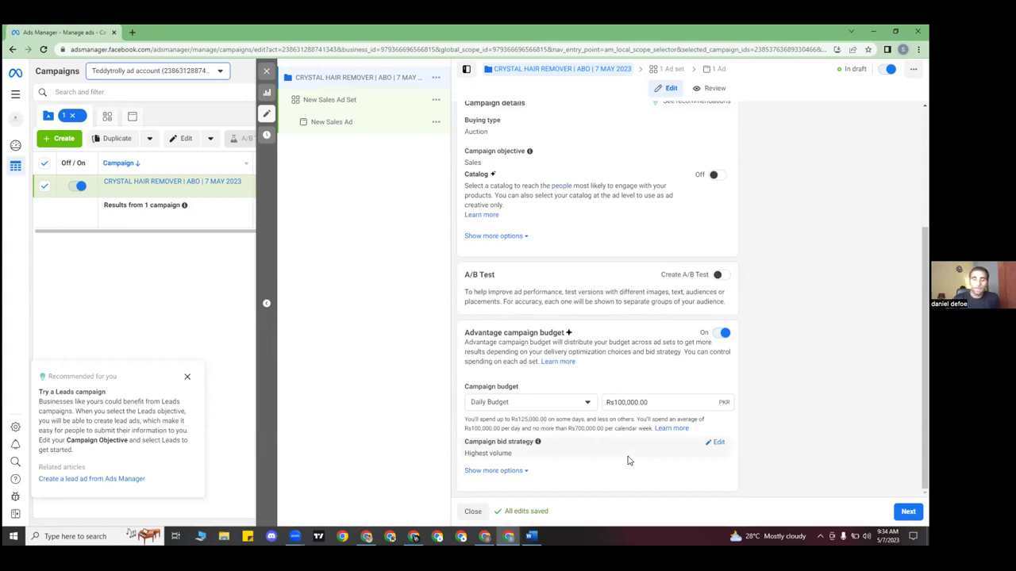
click(661, 403)
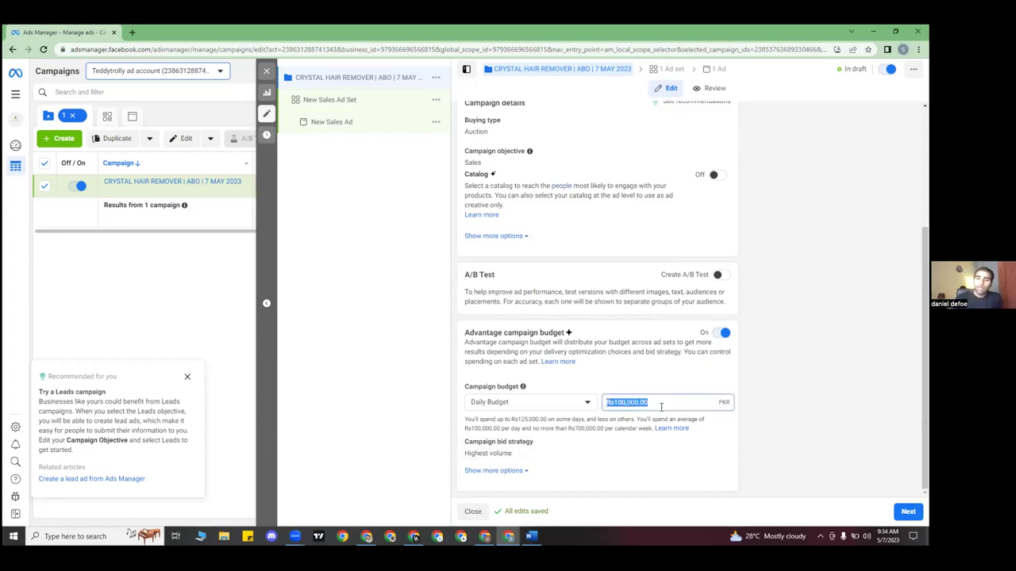
click(717, 332)
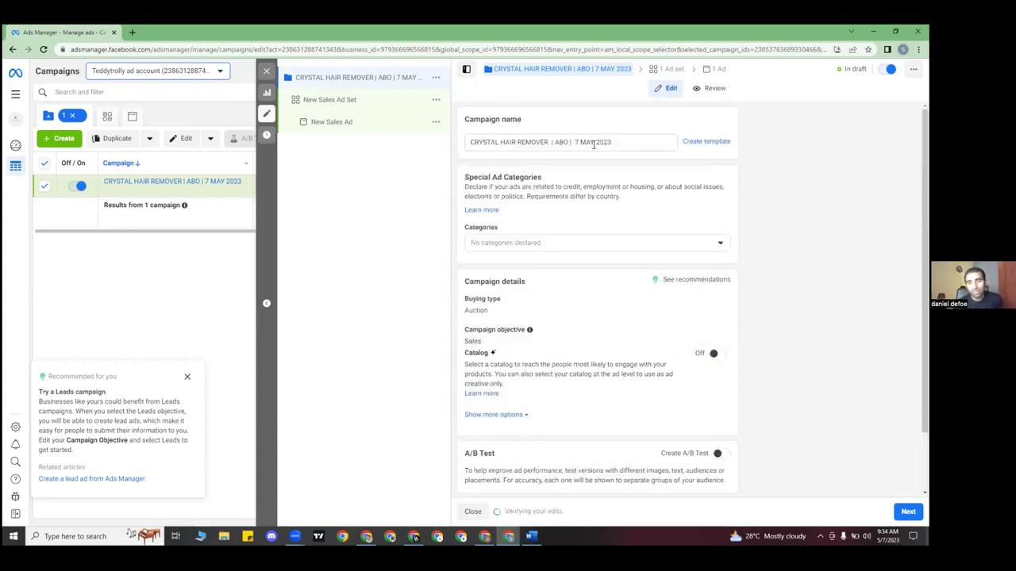
- Go to the campaign's ad set and rename it "CRYSTAL HAIR REMOVER | ABO | 7 MAY 2023"
scroll(592, 147, down, 1)
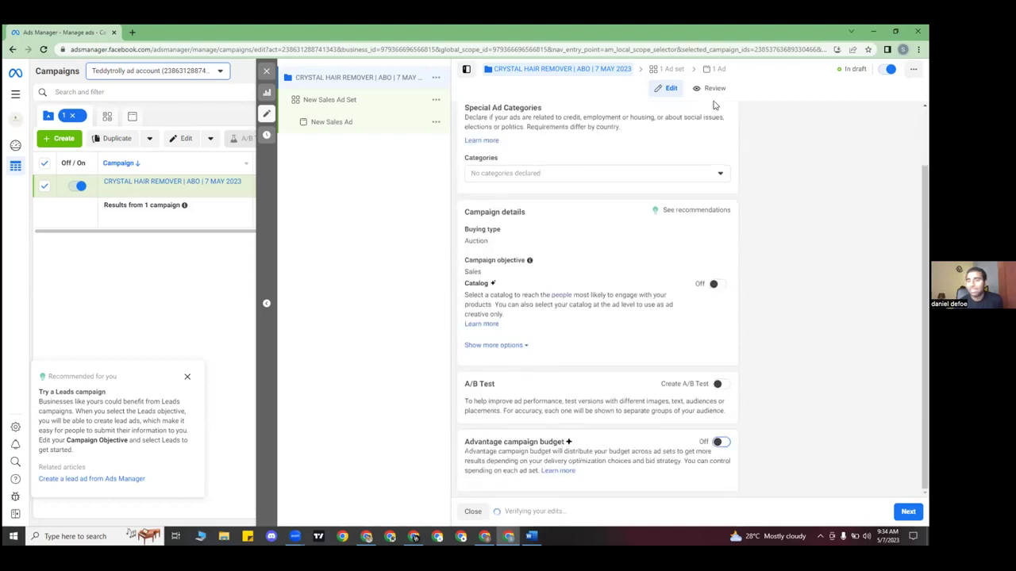
scroll(711, 111, up, 1)
scroll(698, 219, down, 1)
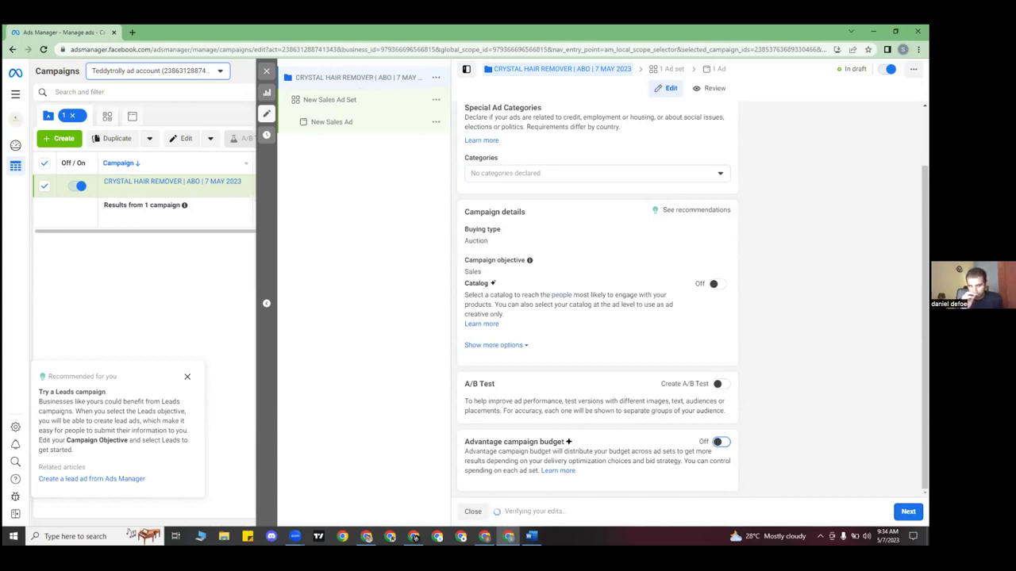
click(907, 512)
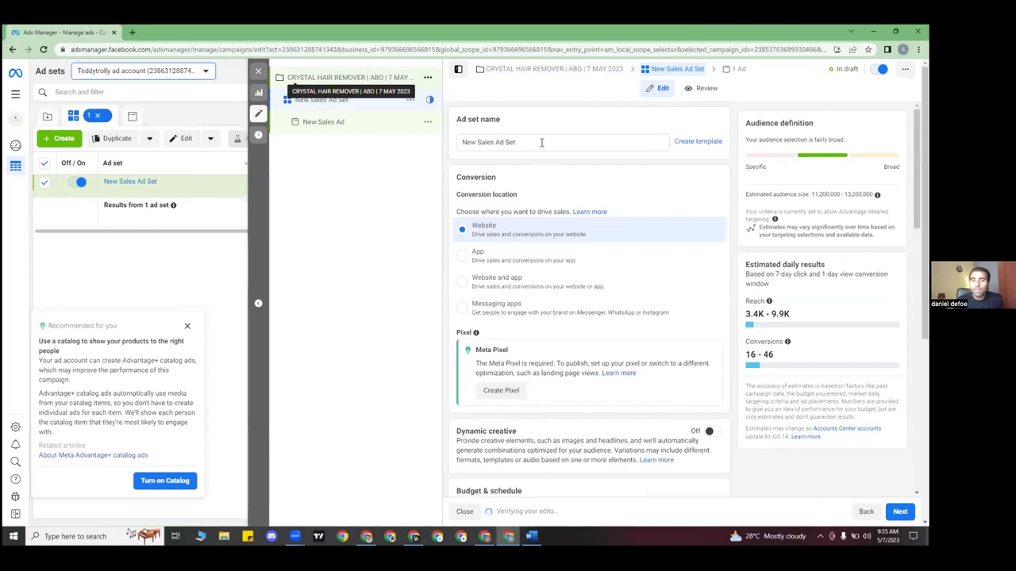
click(362, 103)
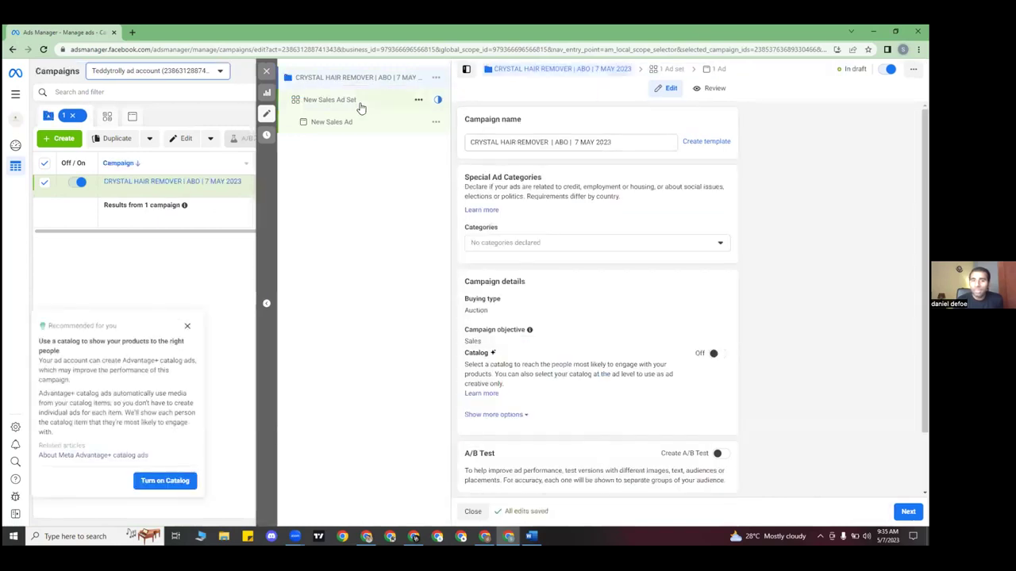
triple_click(600, 145)
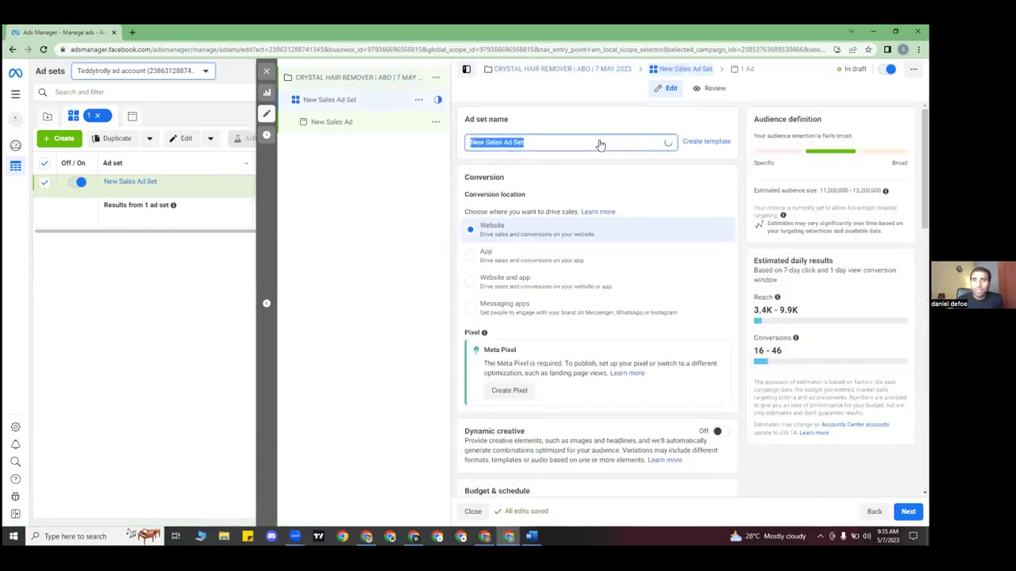
key(BackSpace)
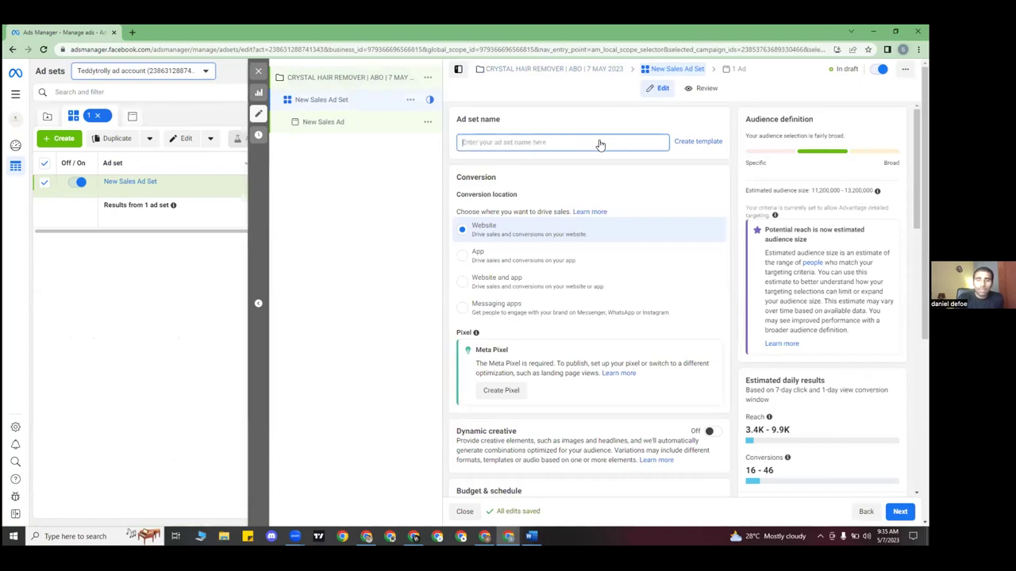
text(CRYSTAL HAIR REMOVER | ABO | 7 MAY 2023)
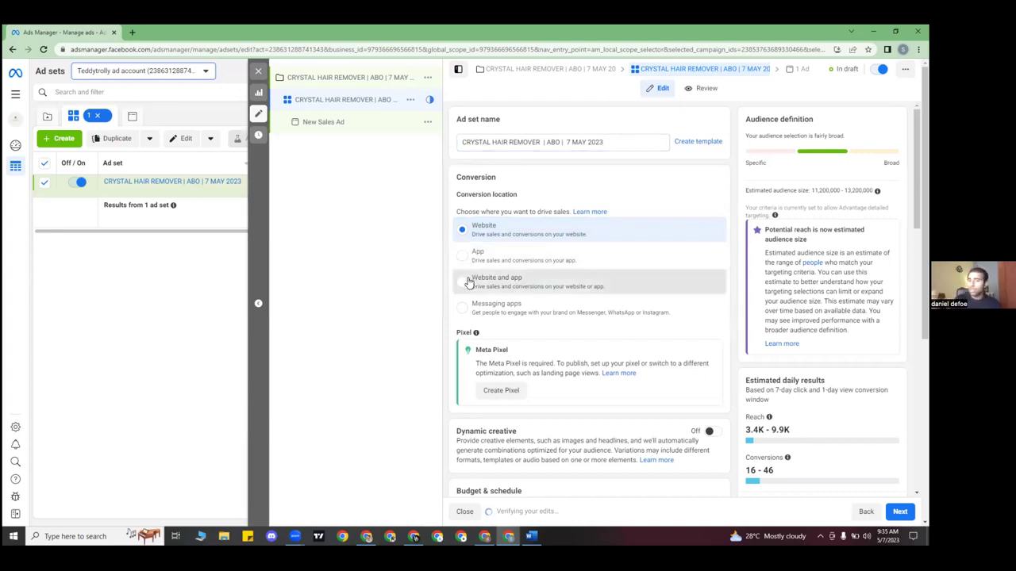
- Try "Website and app" as the ad set's conversion location, and set it back to Website
click(468, 283)
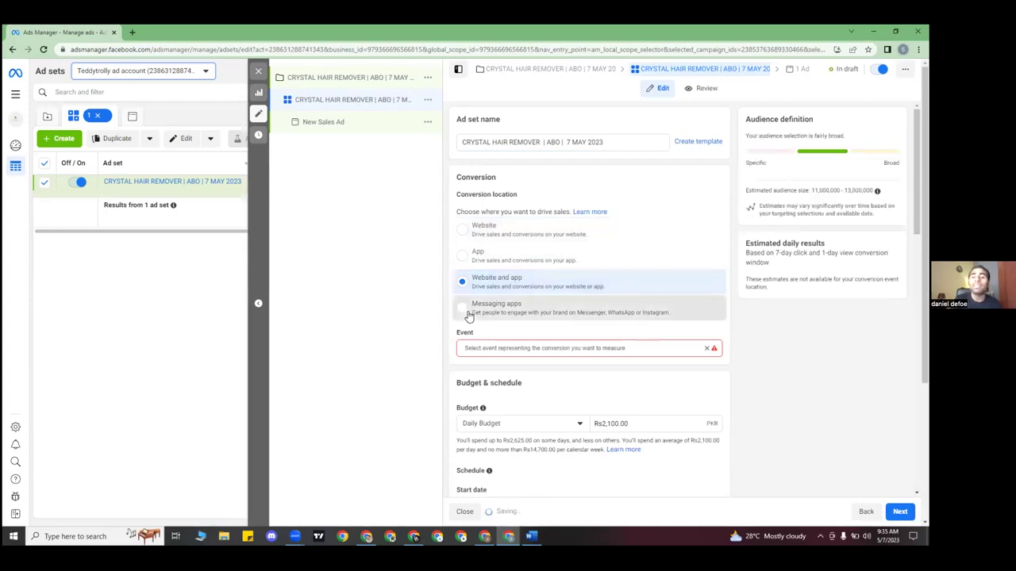
click(464, 231)
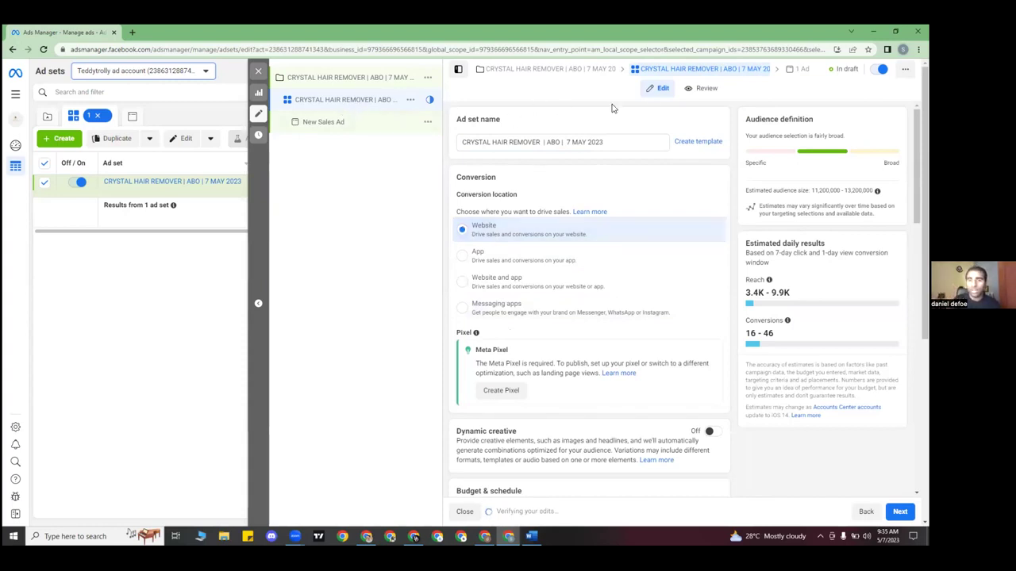
- Set the ad set's daily budget to 1000 PKR
scroll(688, 321, down, 3)
scroll(689, 322, down, 10)
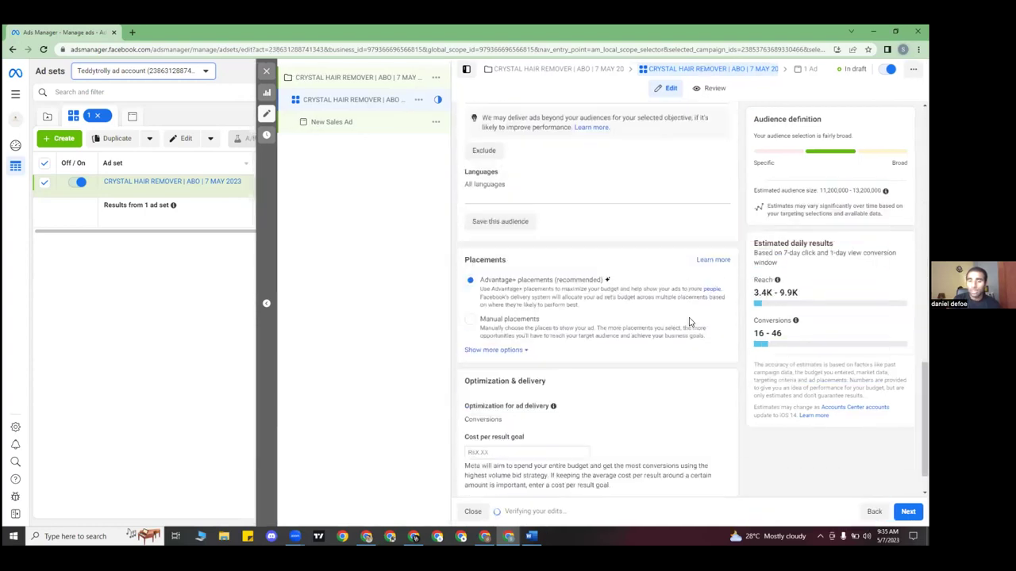
scroll(613, 364, up, 12)
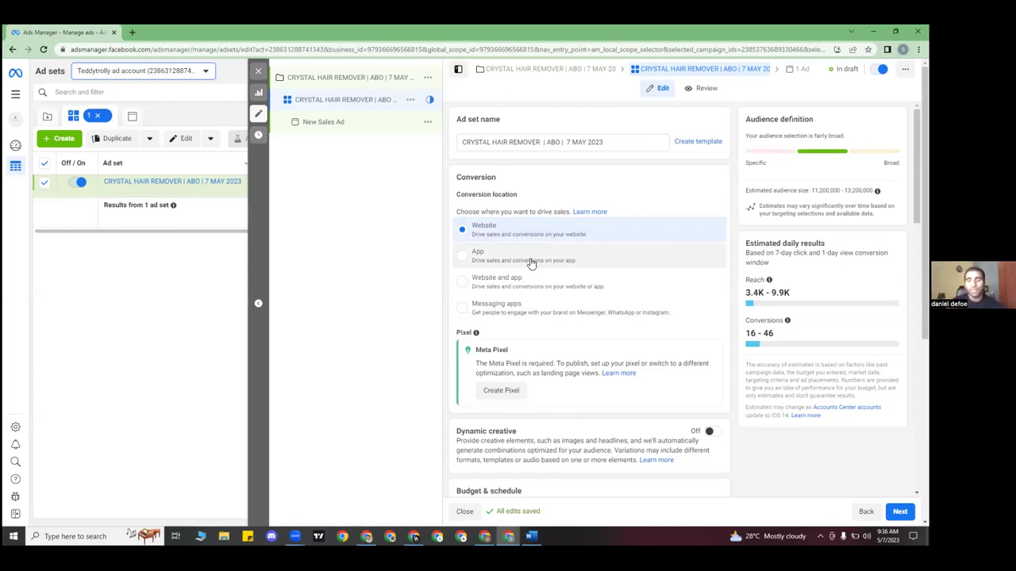
scroll(531, 263, down, 1)
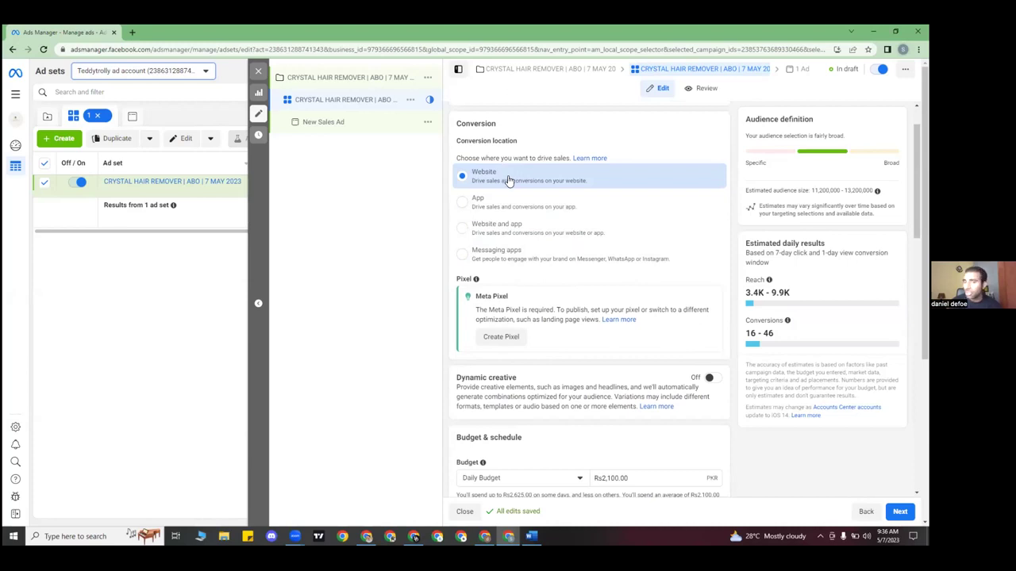
triple_click(747, 333)
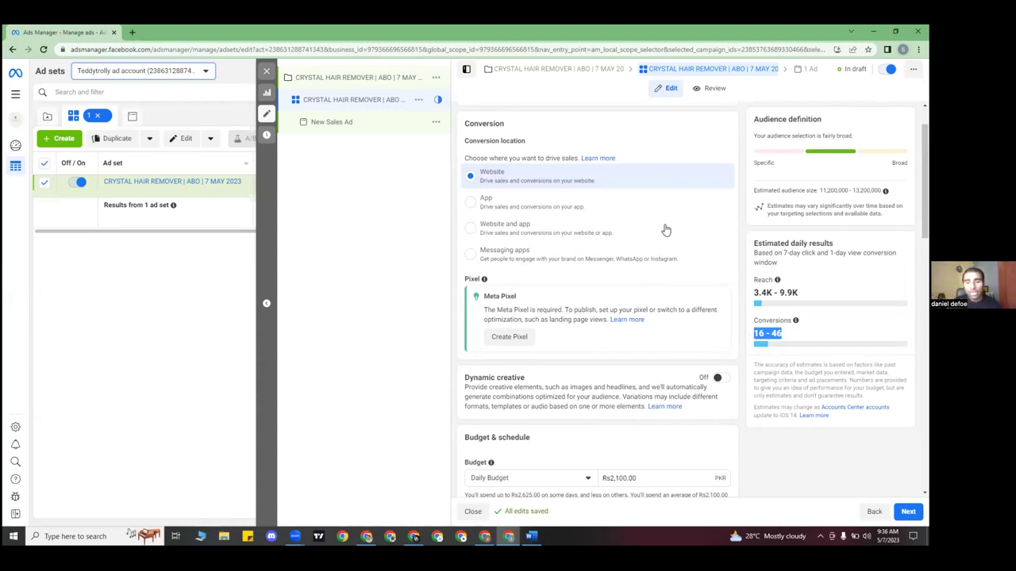
scroll(547, 365, down, 1)
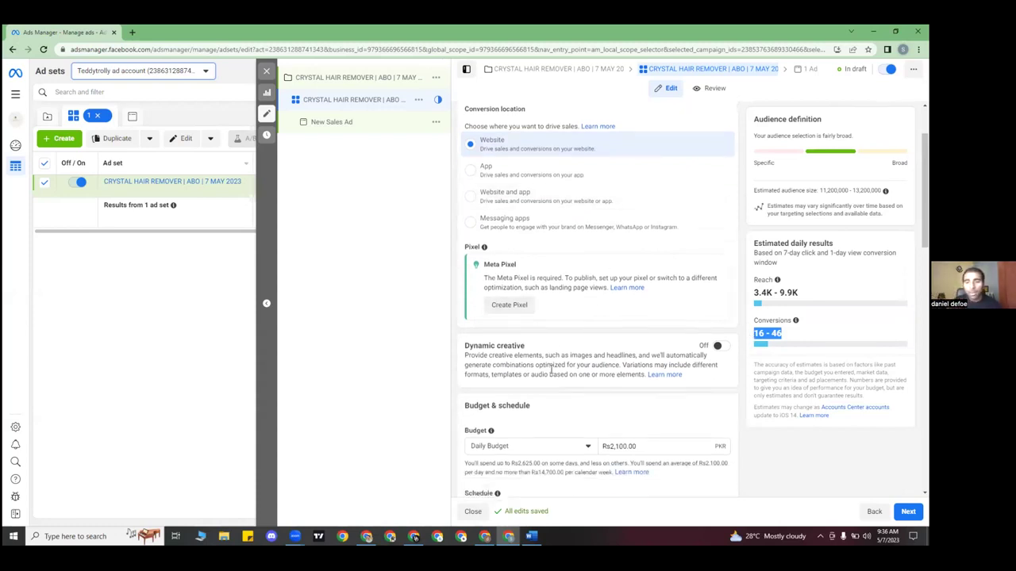
click(641, 442)
double_click(641, 442)
text(1)
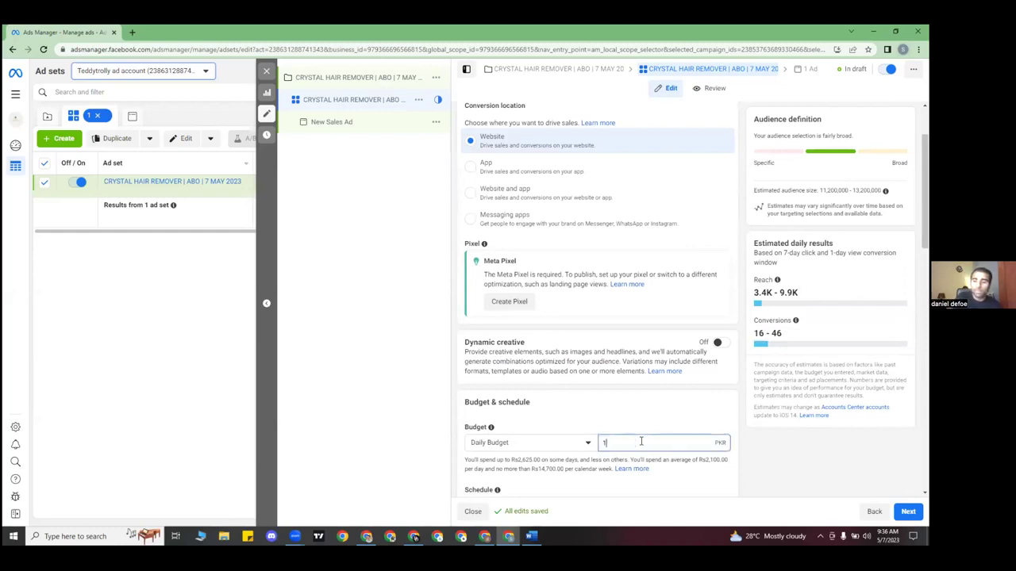
text(000)
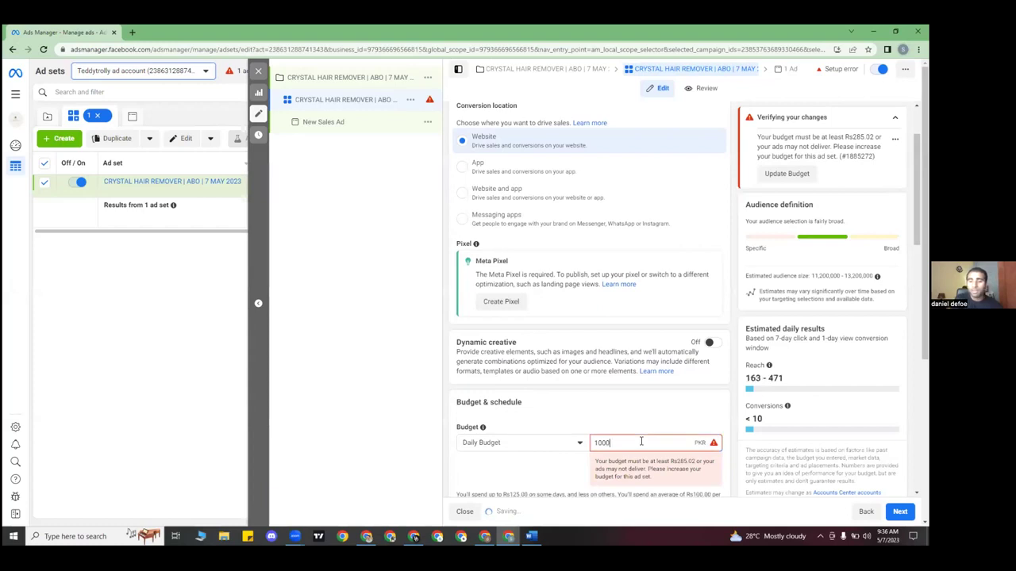
- Review the ad set's estimated daily results for the new budget, along with its budget, schedule and audience settings
scroll(628, 415, up, 1)
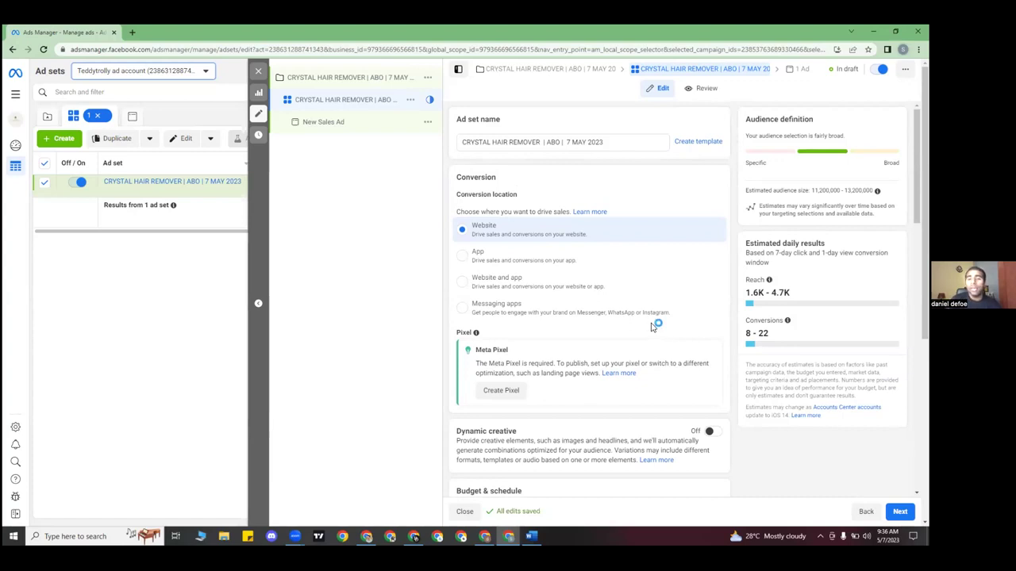
scroll(627, 322, down, 3)
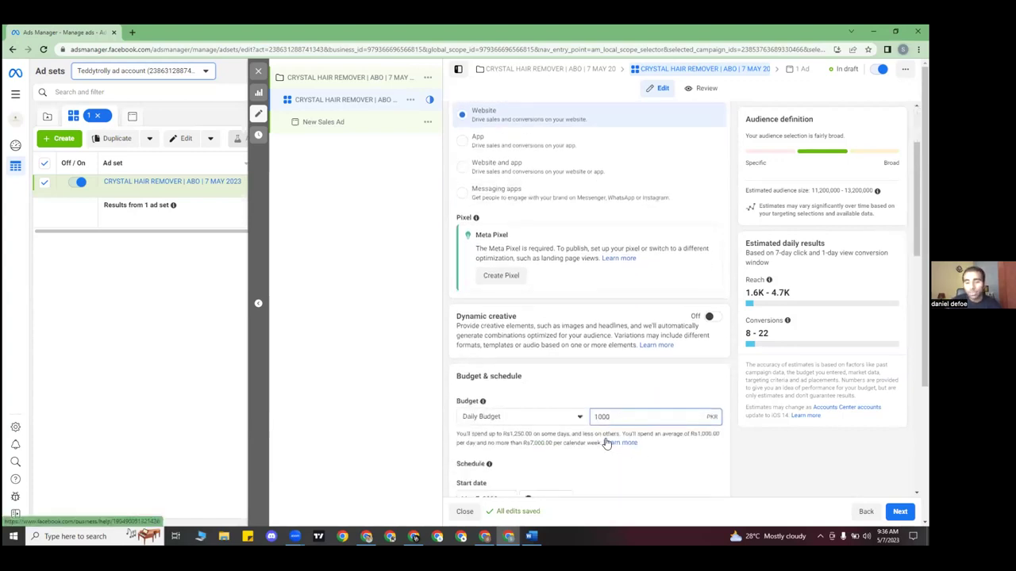
triple_click(748, 292)
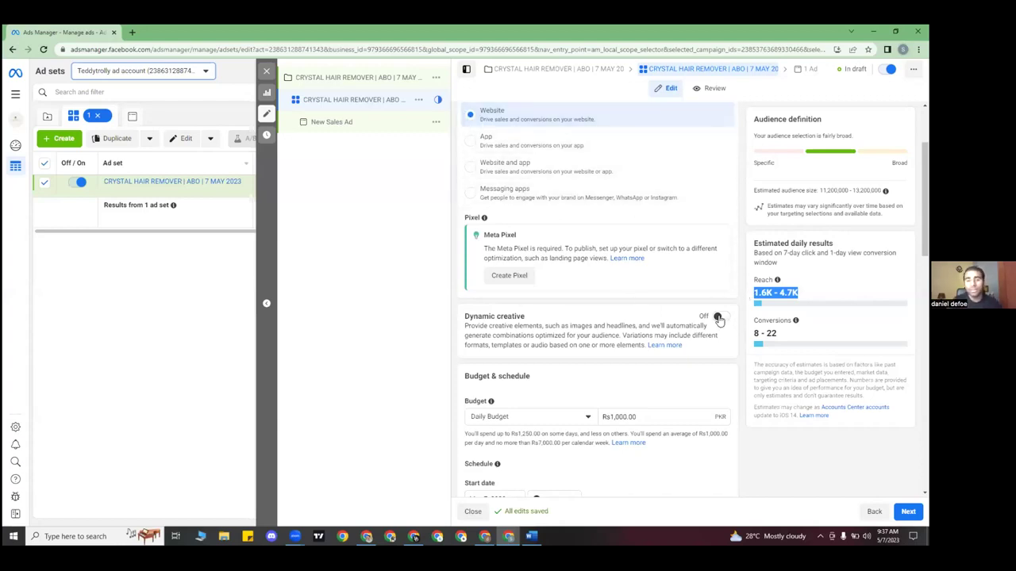
scroll(647, 339, down, 1)
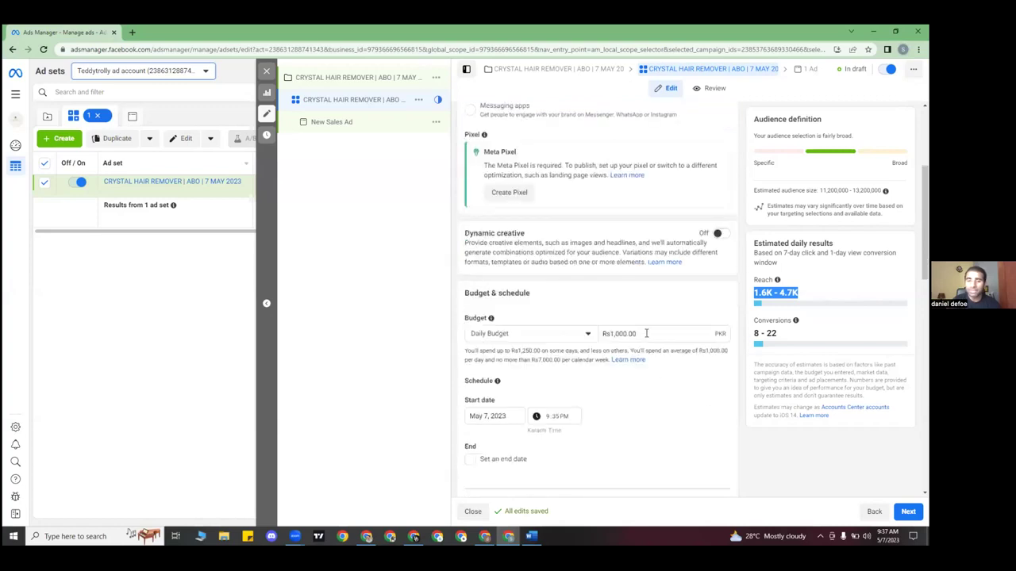
scroll(647, 333, down, 1)
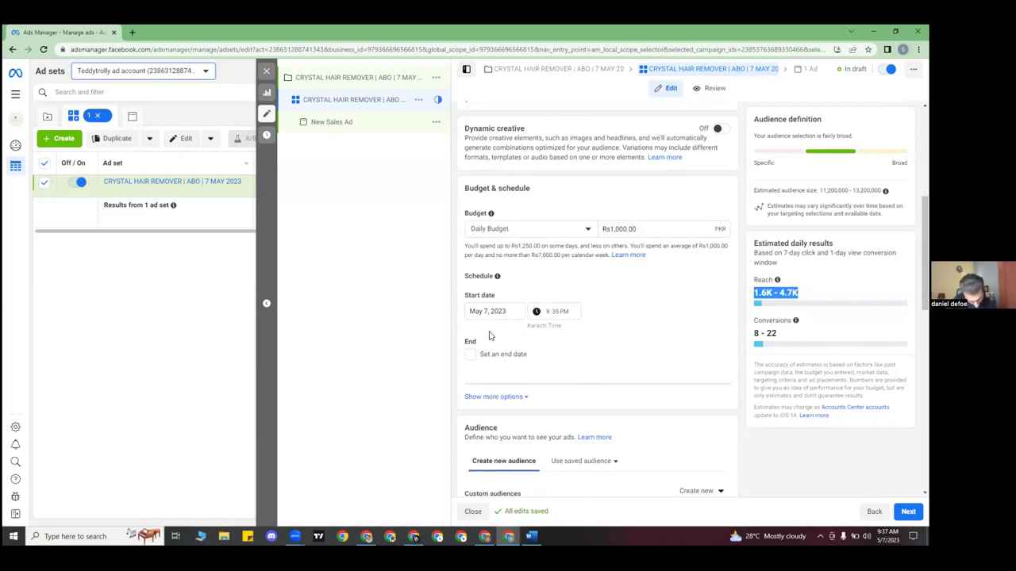
scroll(498, 394, down, 2)
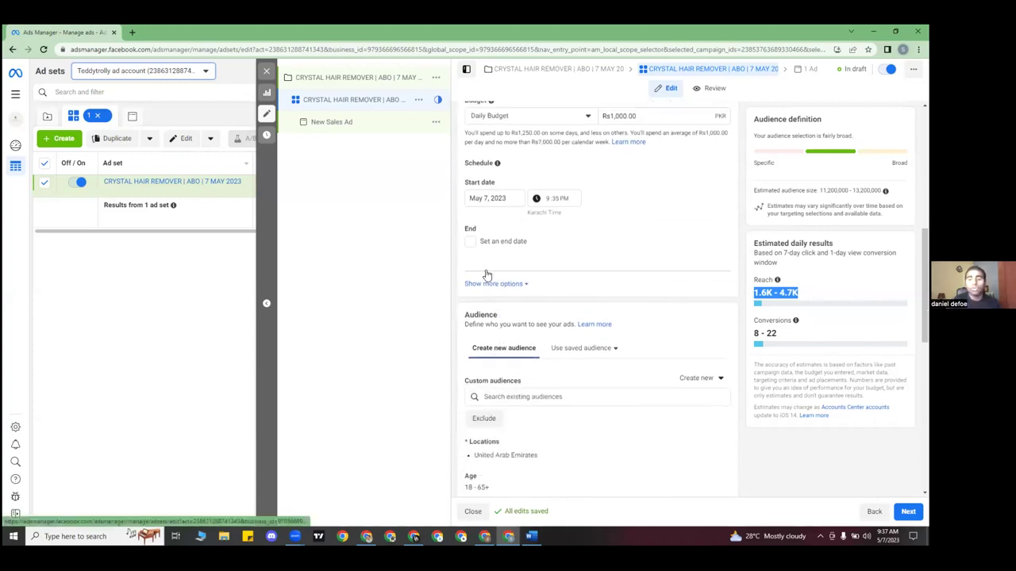
scroll(498, 288, down, 3)
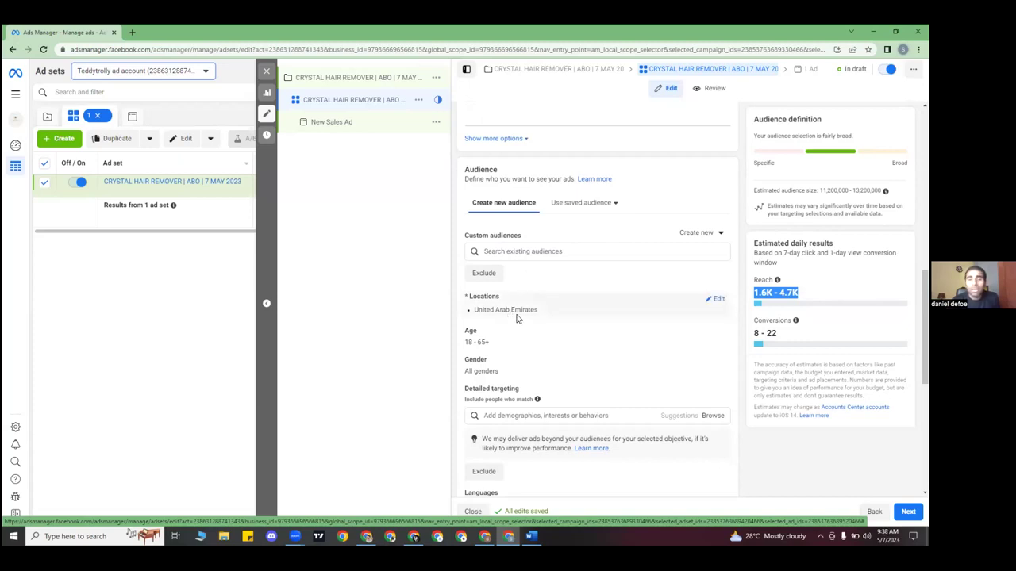
- Replace United Arab Emirates with the country Pakistan in the audience locations
click(719, 301)
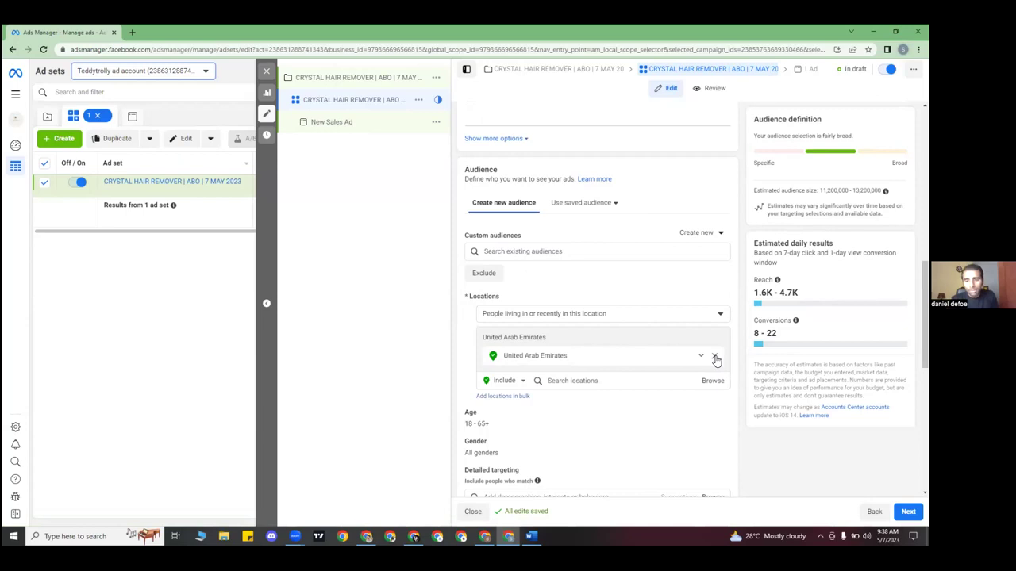
click(714, 358)
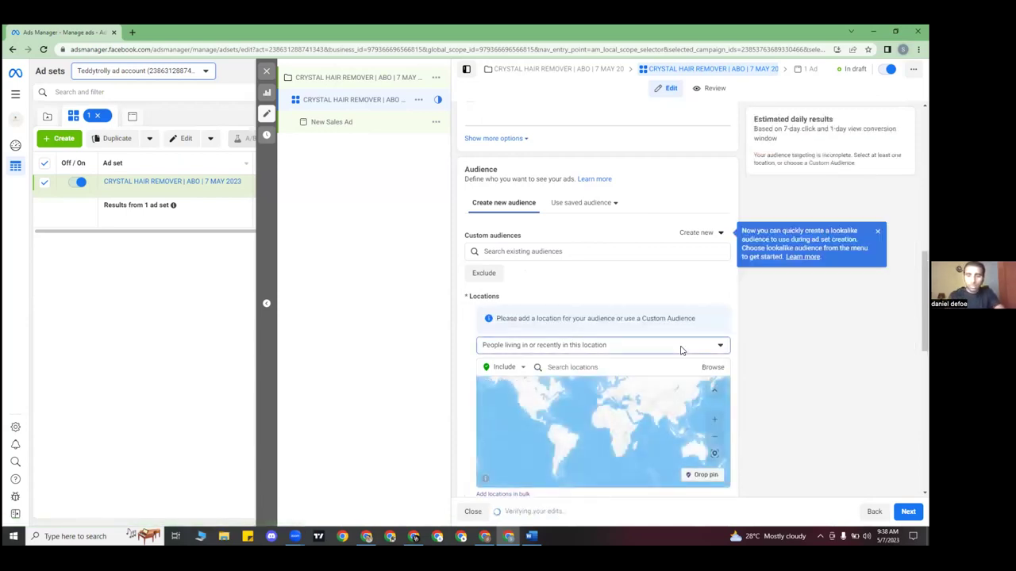
click(681, 350)
click(563, 312)
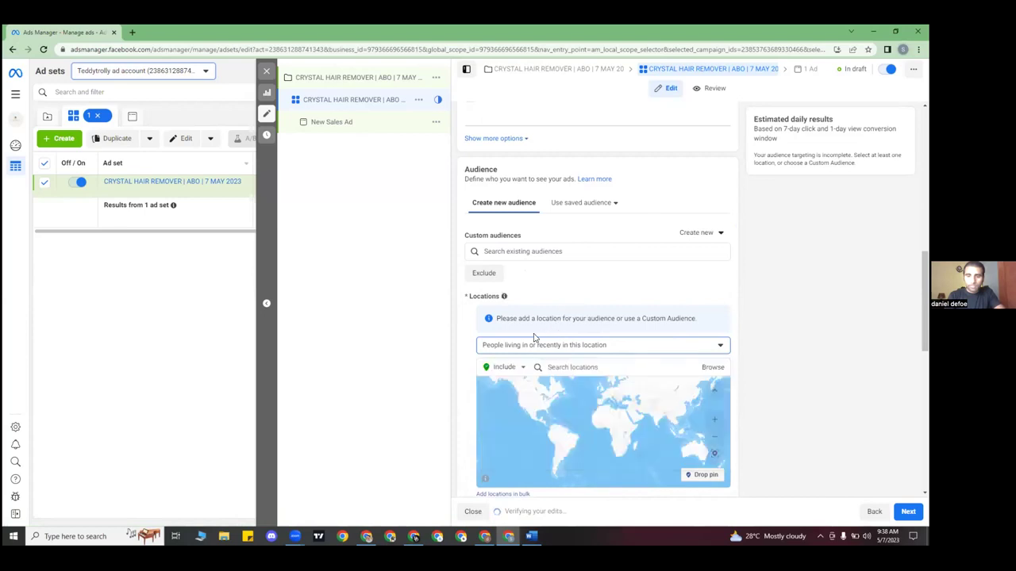
click(570, 367)
text(Pa)
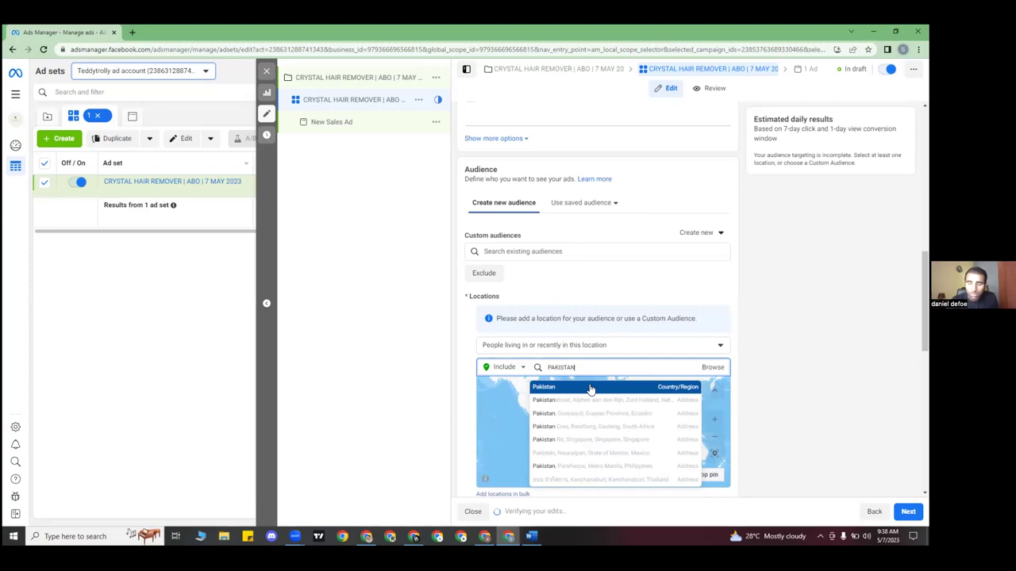
click(675, 381)
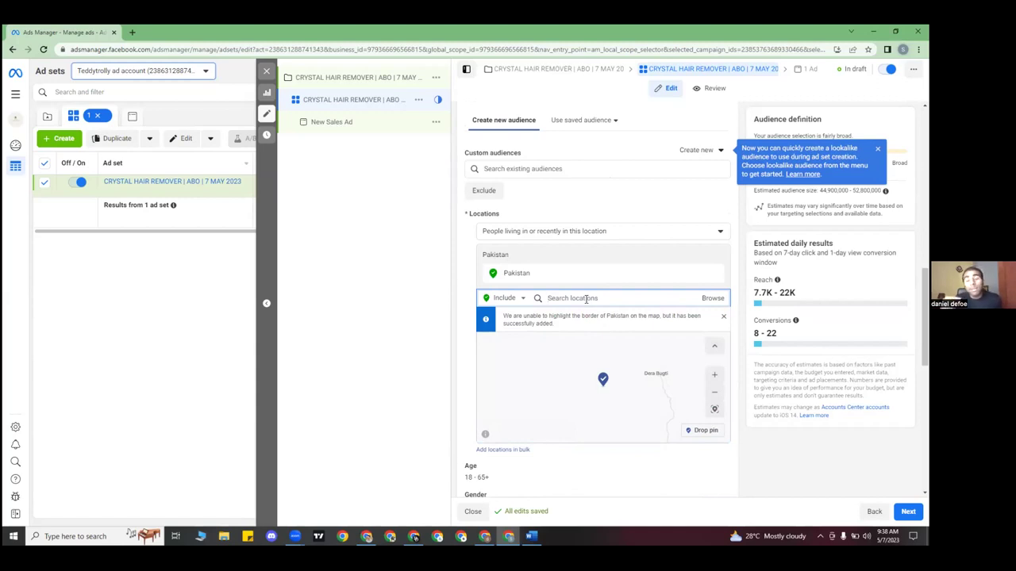
- Search the audience locations for "LAHORE PAKISTAN" and dismiss the notice above the map
text(La)
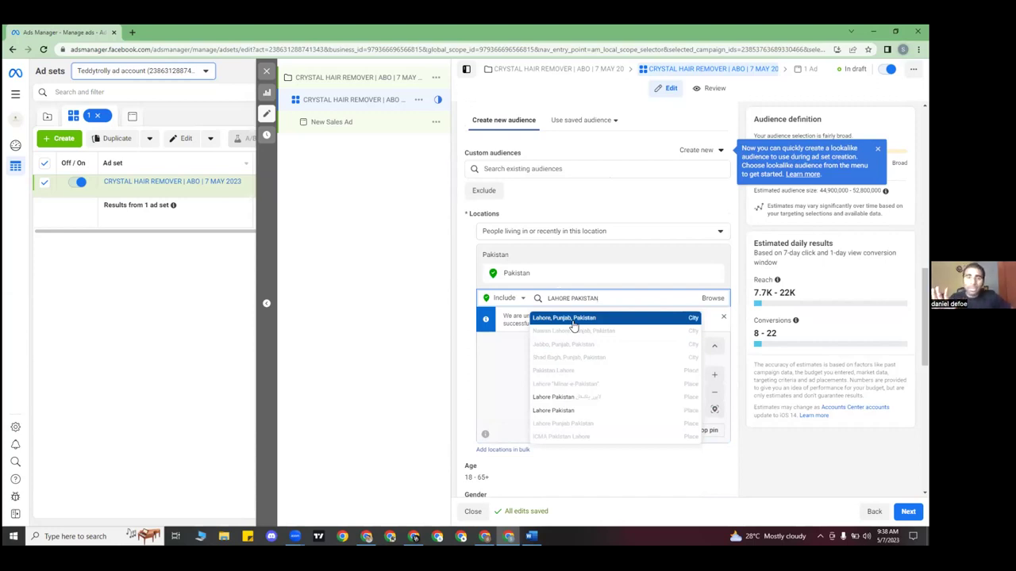
click(724, 319)
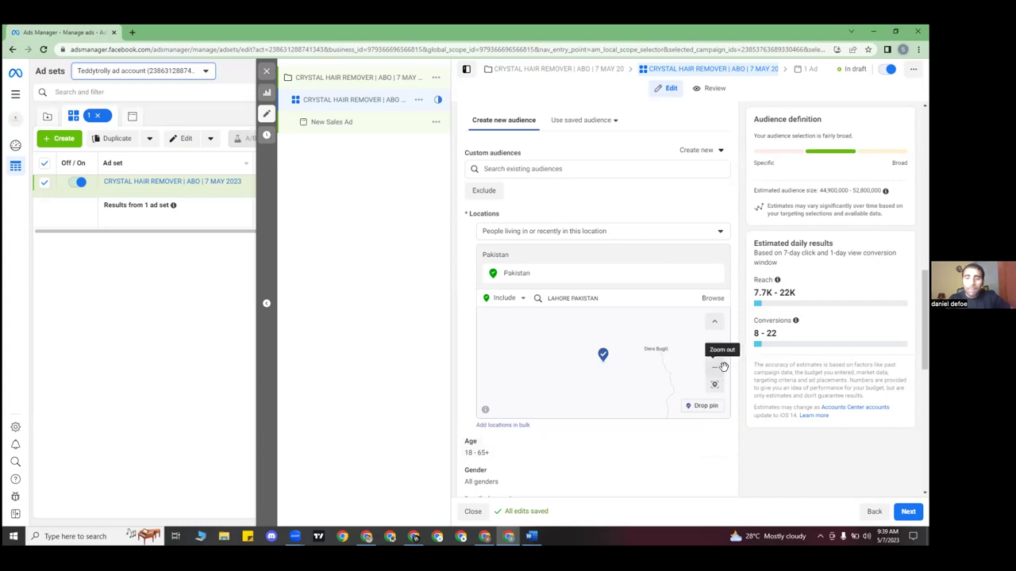
scroll(580, 345, down, 2)
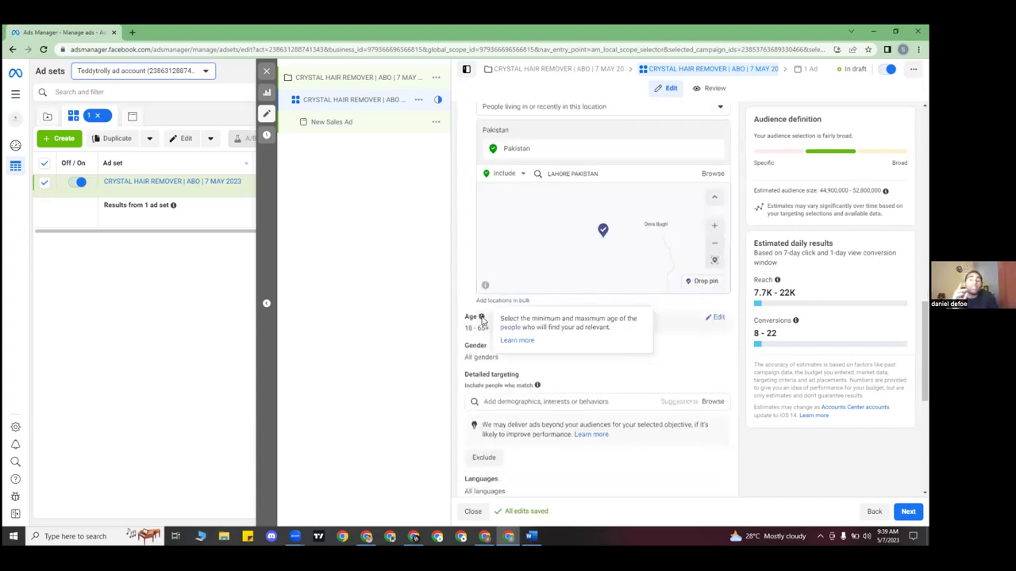
scroll(482, 317, up, 3)
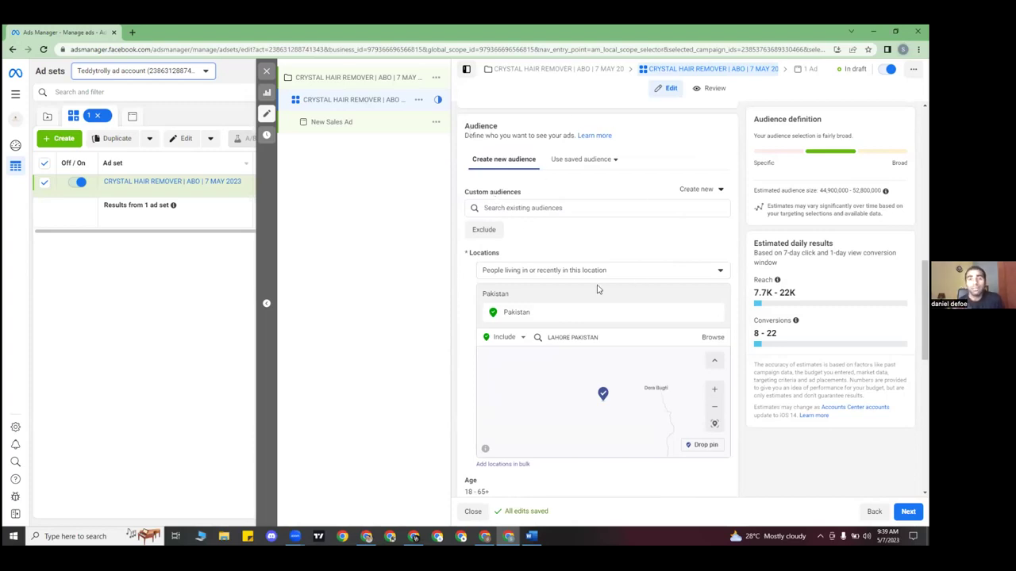
scroll(598, 289, down, 1)
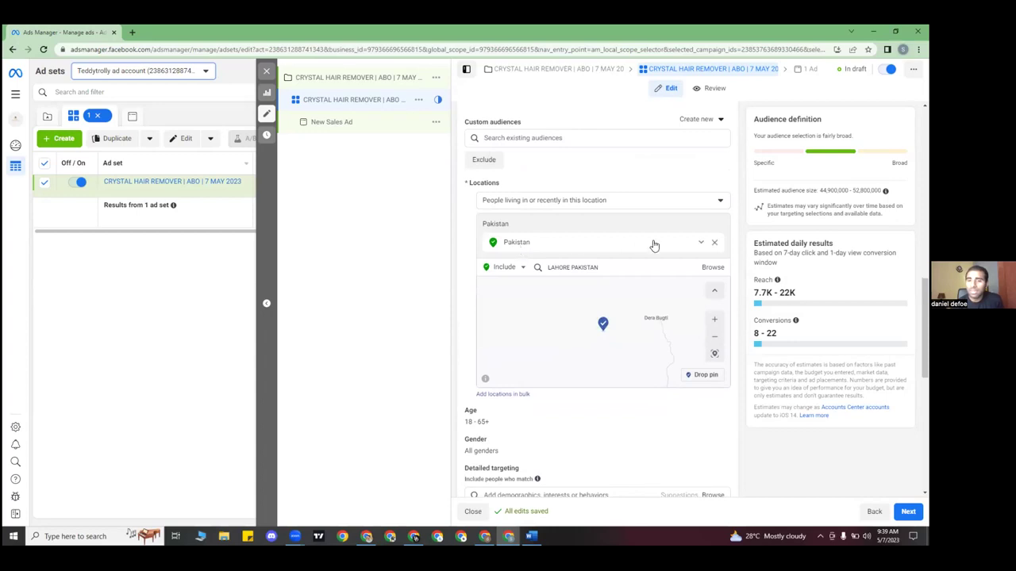
- Remove Pakistan from the audience locations and add it again as an included country
click(715, 243)
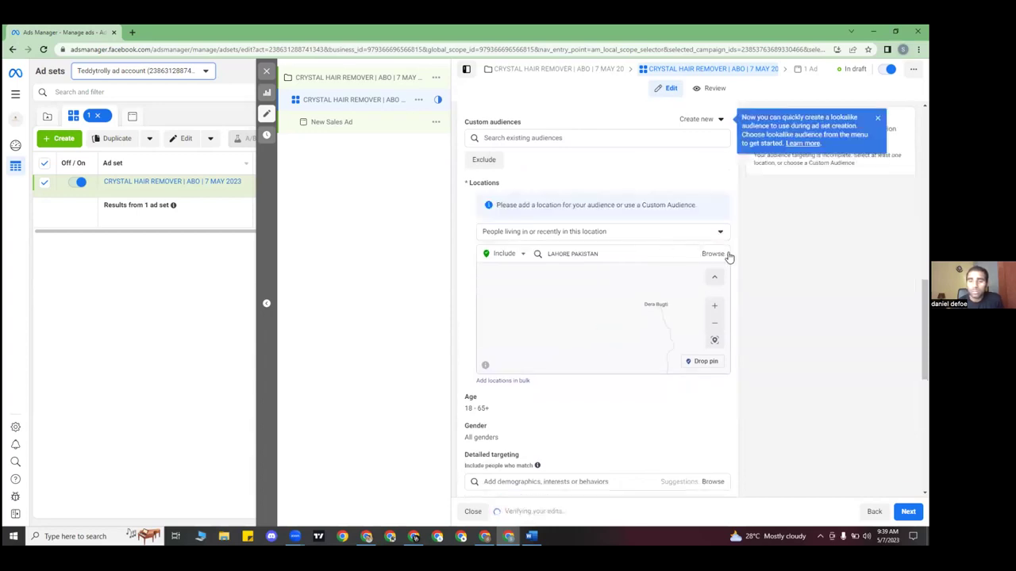
click(692, 238)
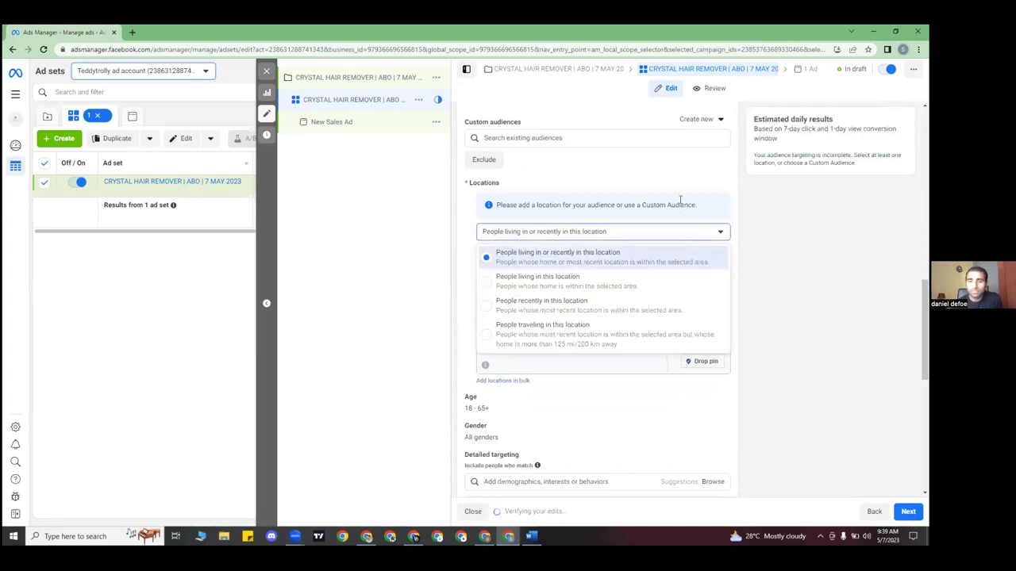
click(633, 252)
click(620, 254)
text(l)
text(AKISTANN)
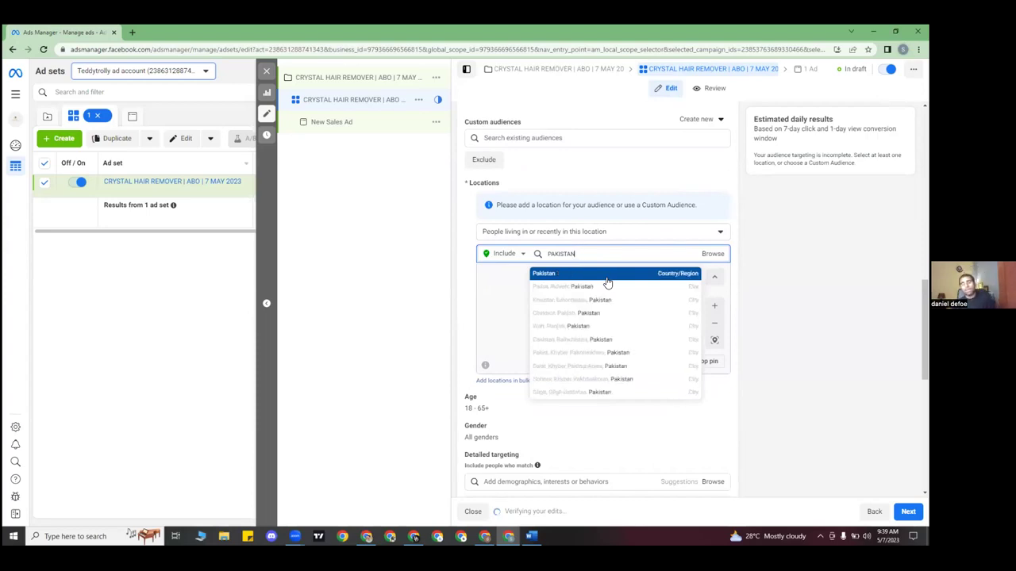
click(606, 280)
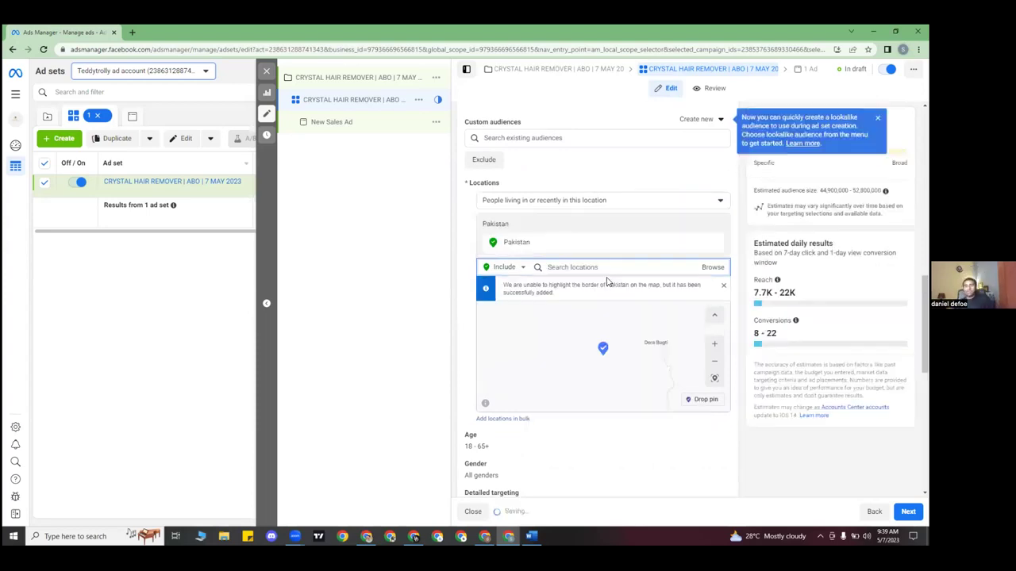
click(704, 399)
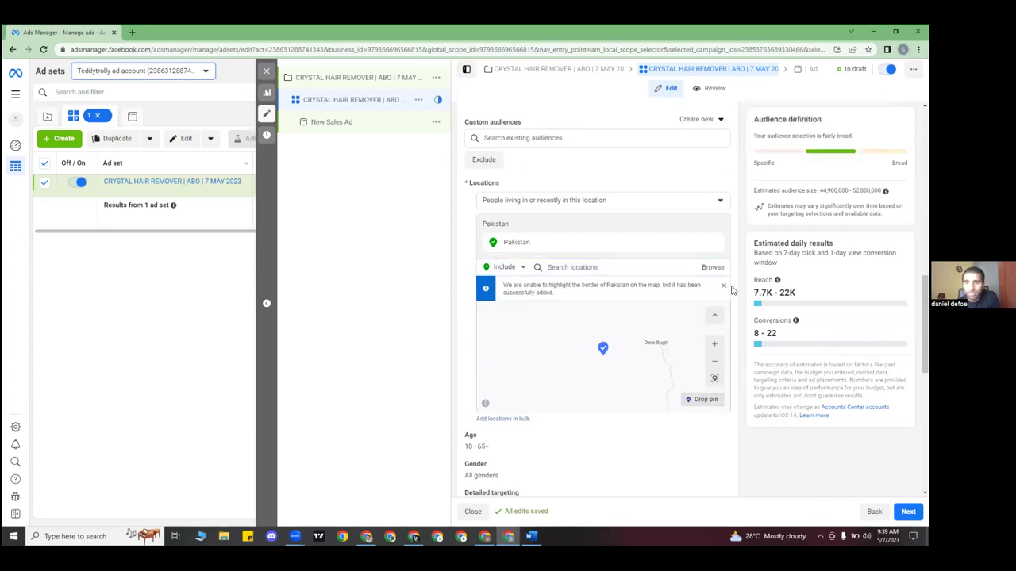
- Set the audience's maximum age to 45
scroll(587, 444, down, 4)
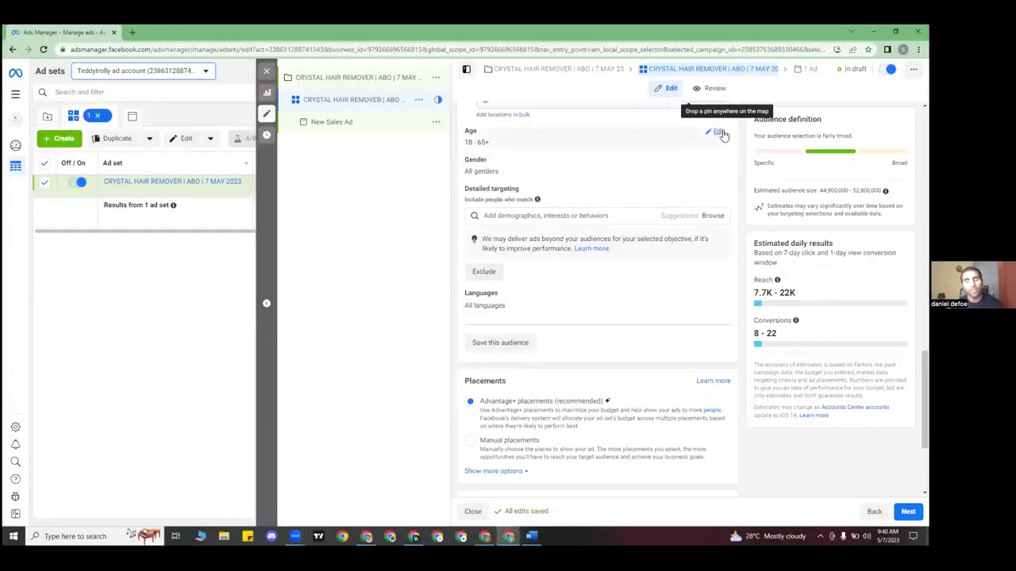
click(718, 132)
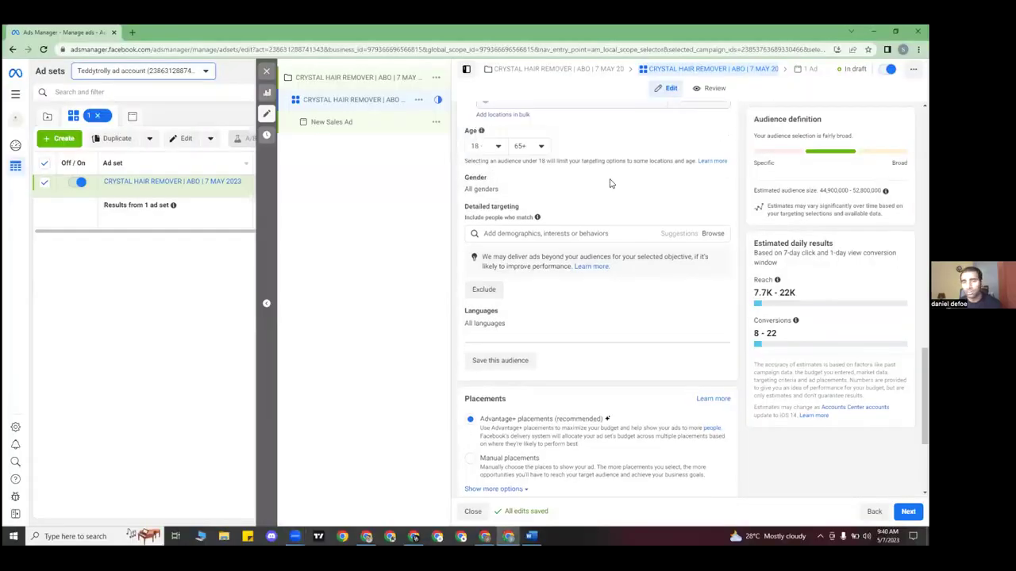
click(540, 150)
scroll(533, 220, up, 5)
scroll(534, 219, up, 1)
scroll(534, 219, down, 1)
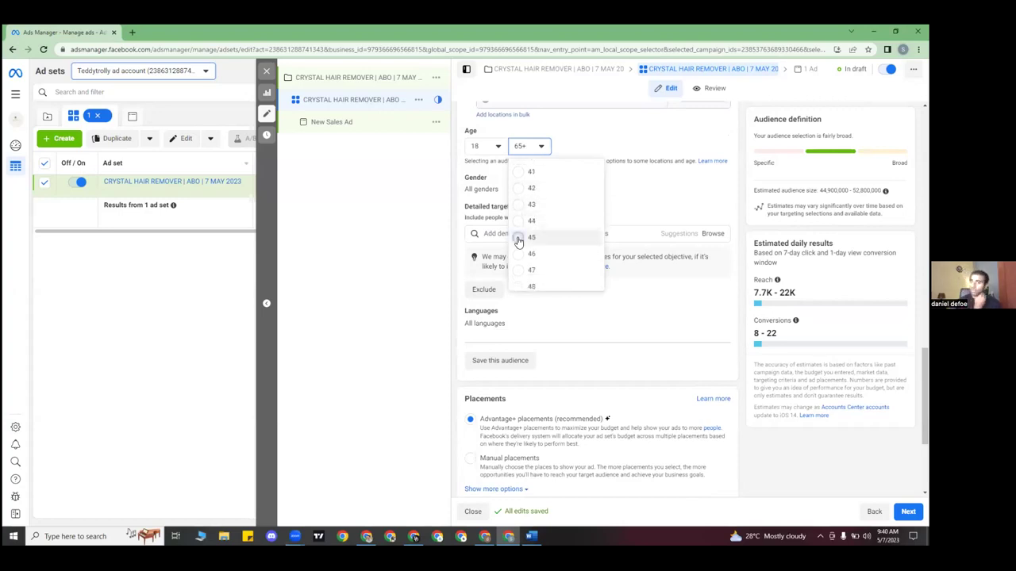
click(530, 238)
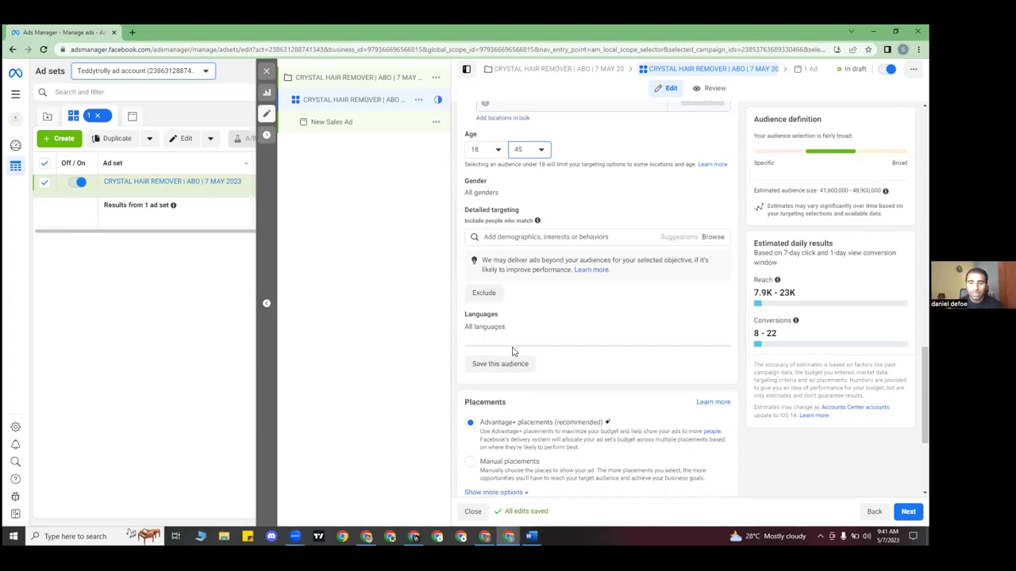
click(446, 427)
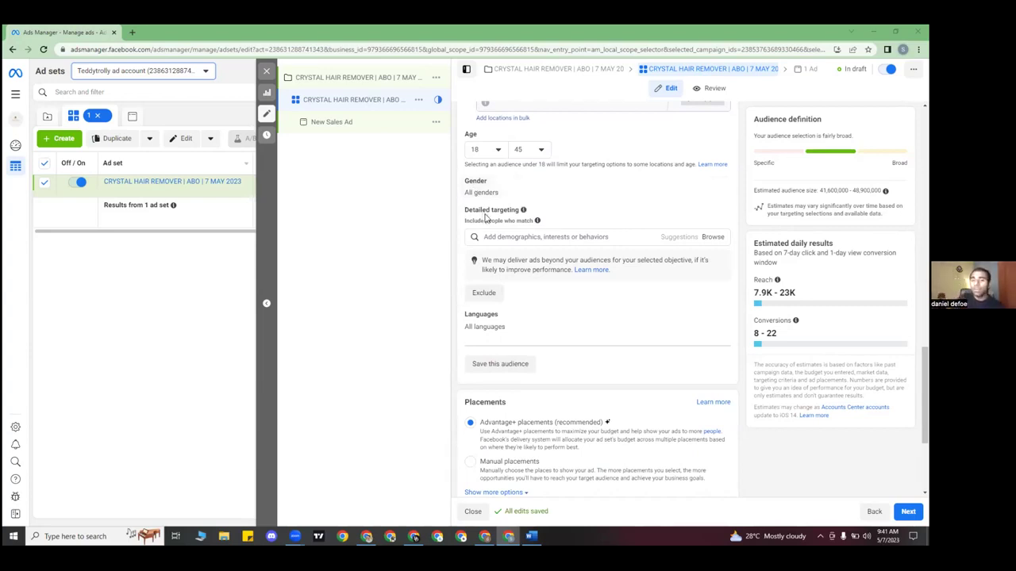
scroll(487, 230, up, 2)
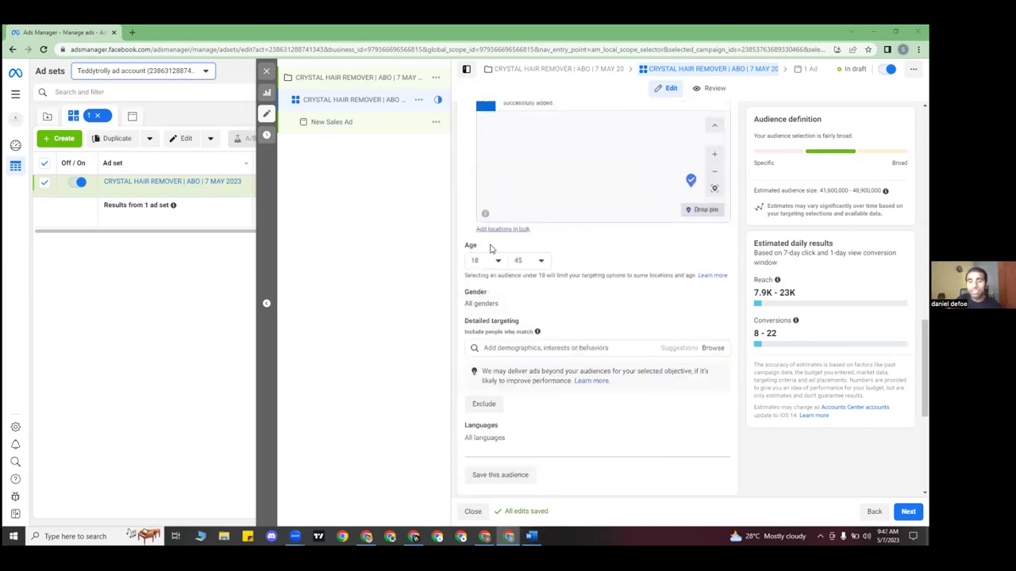
- Review the audience's location, age and gender settings, and open the detailed targeting search
scroll(535, 227, down, 1)
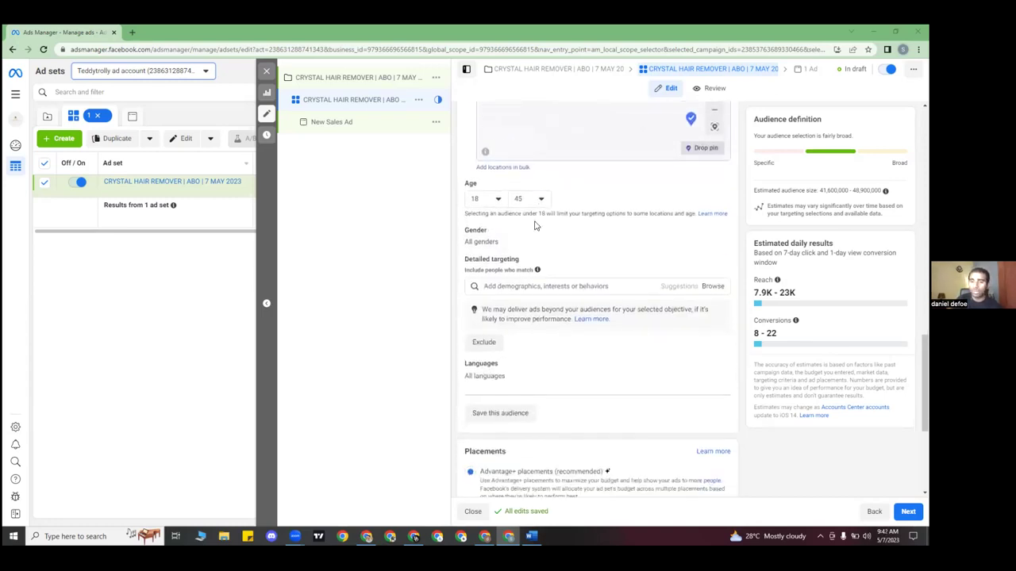
scroll(535, 224, down, 1)
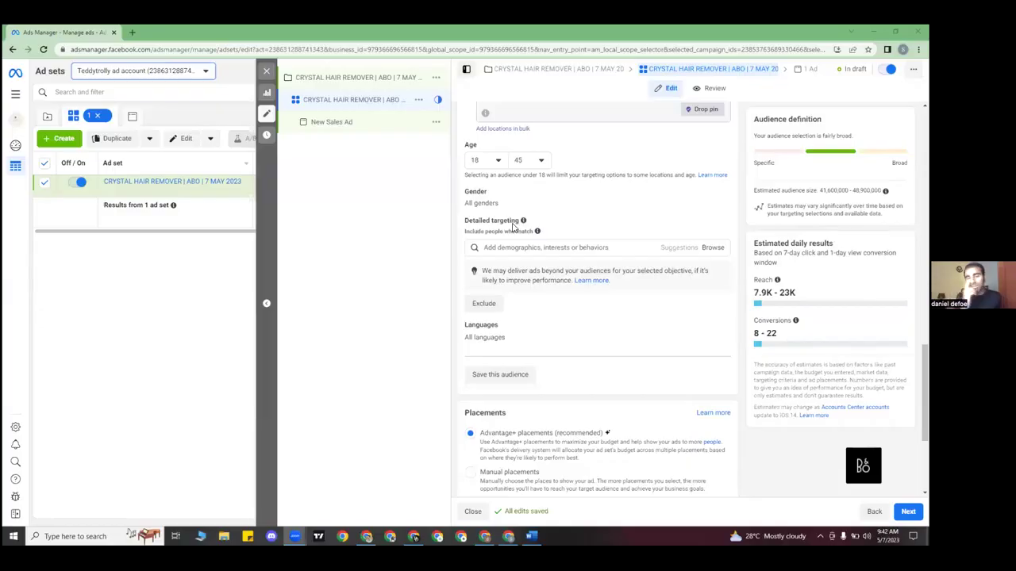
drag(515, 221, 480, 194)
click(552, 221)
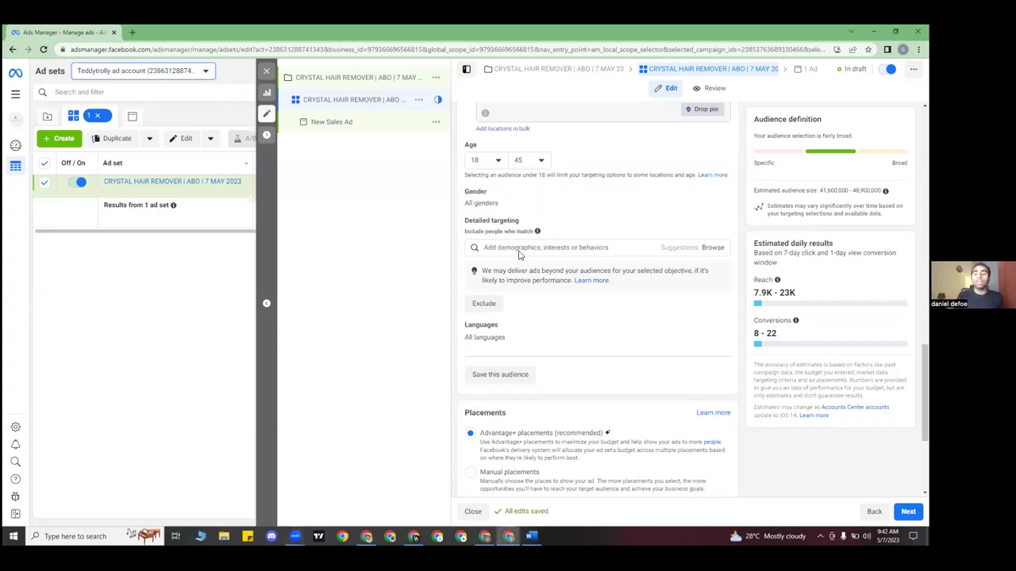
scroll(515, 213, up, 4)
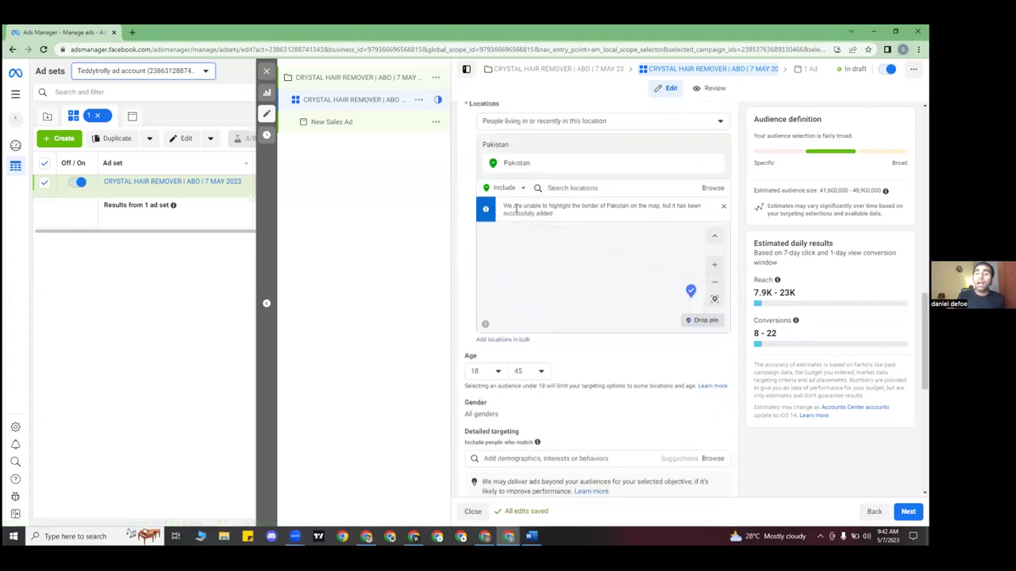
scroll(515, 213, down, 4)
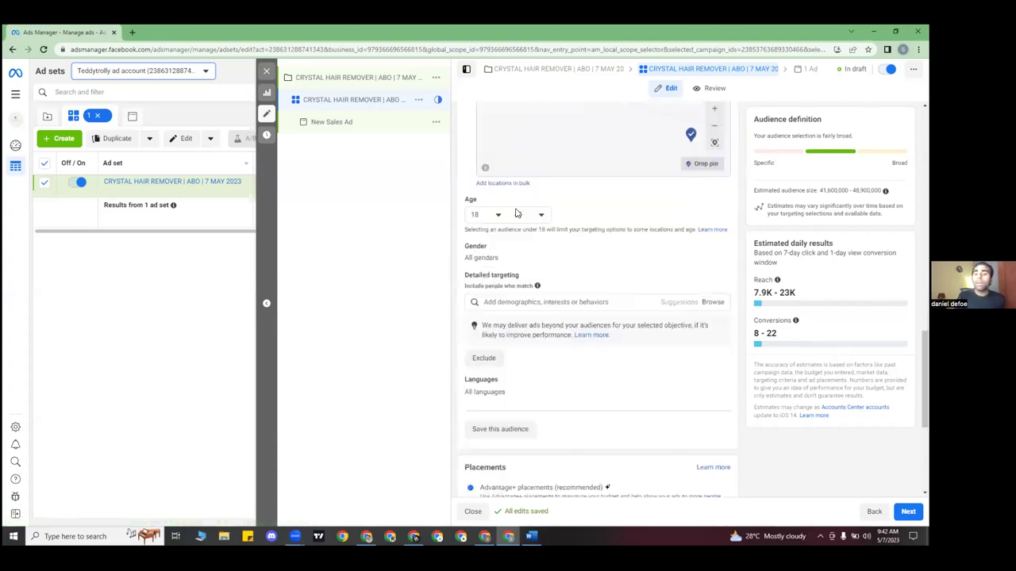
click(528, 250)
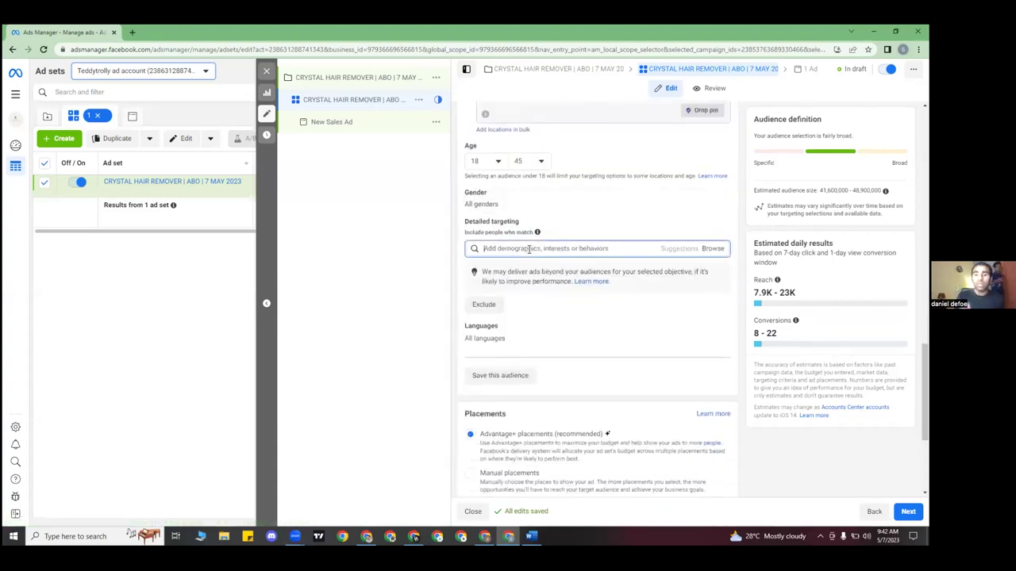
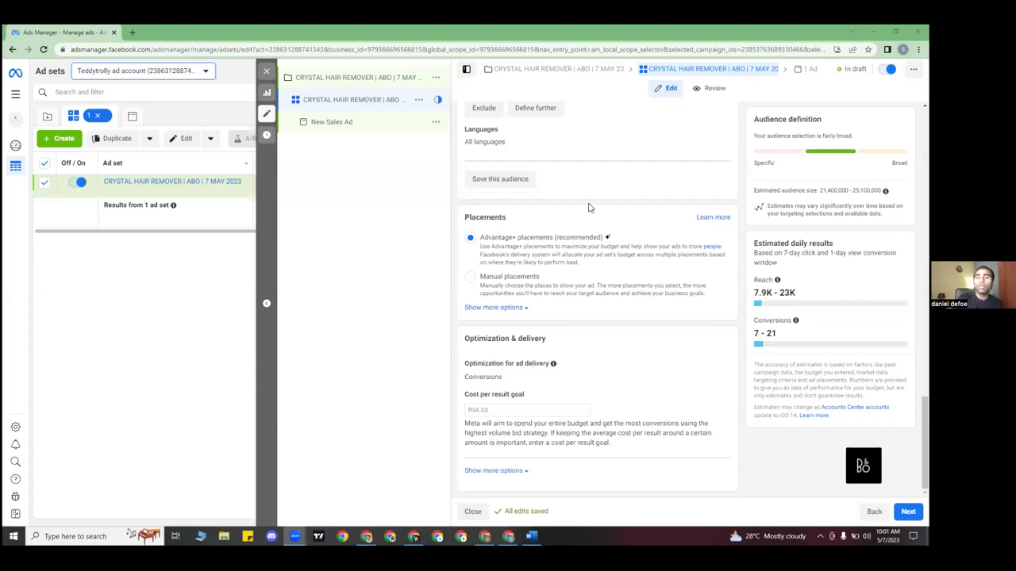
- Switch the ad set to manual placements and look through the list of available placements
scroll(594, 208, up, 3)
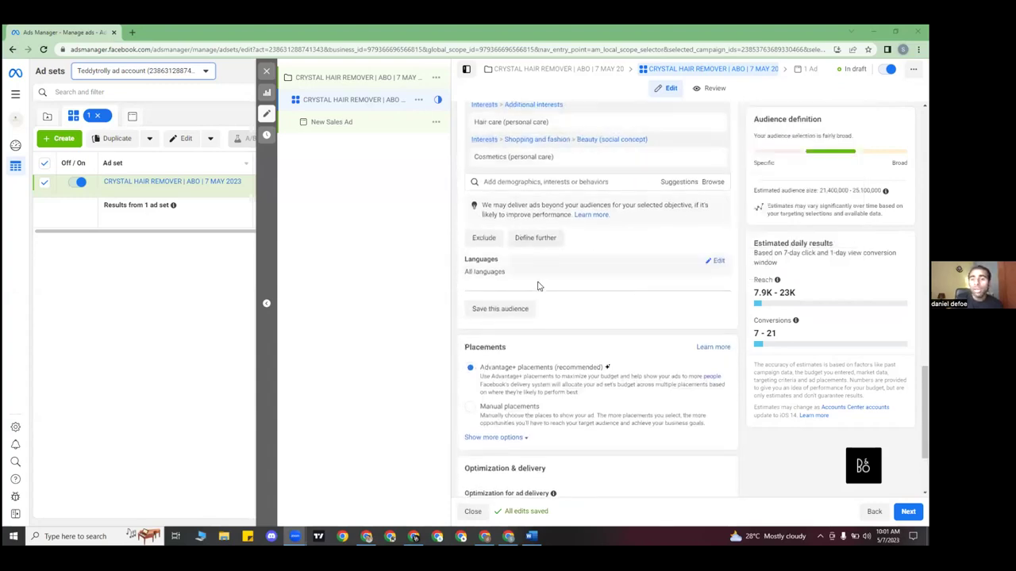
scroll(540, 281, down, 3)
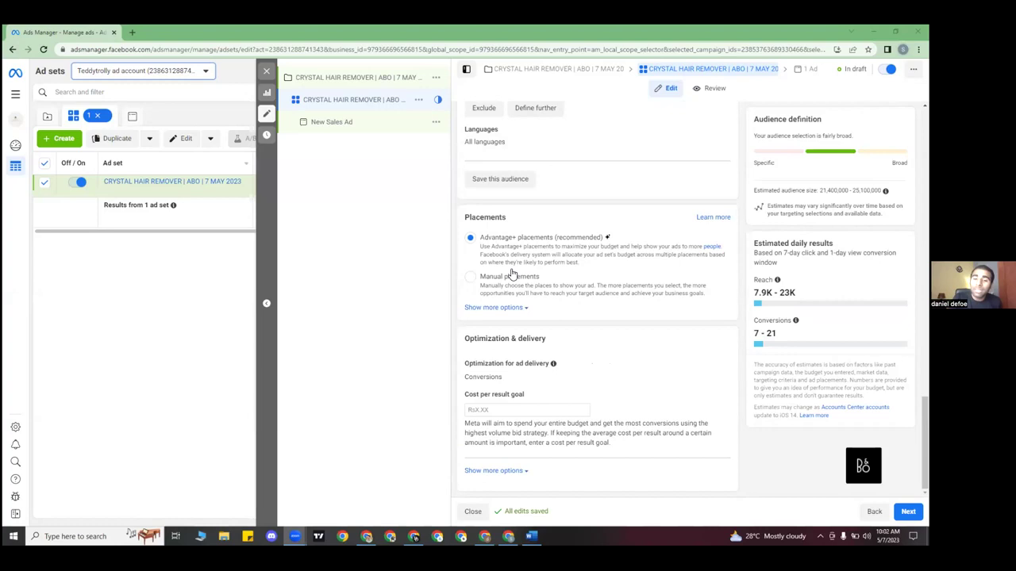
click(471, 280)
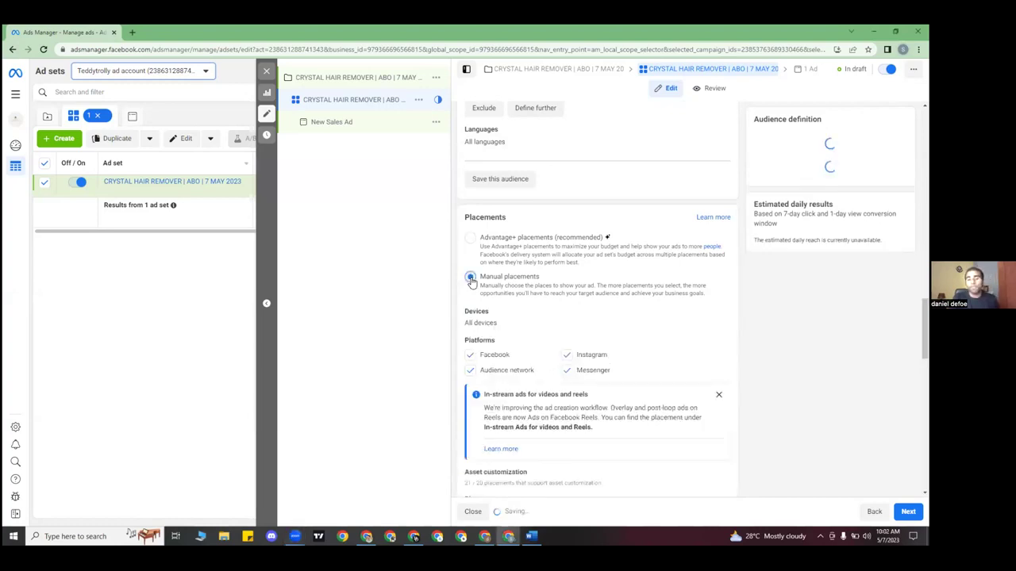
scroll(513, 325, down, 2)
scroll(513, 325, down, 6)
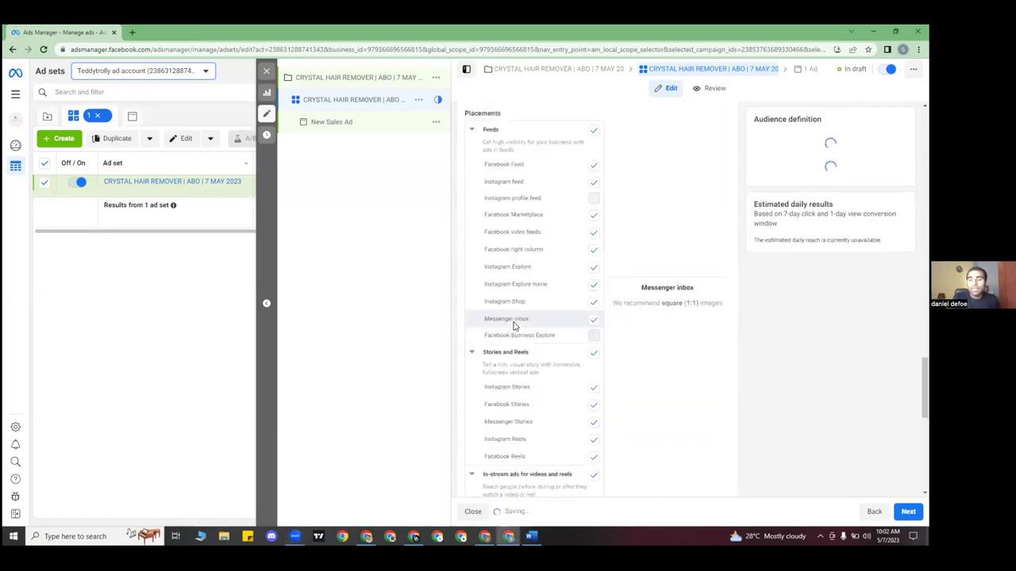
scroll(513, 325, up, 7)
scroll(513, 325, up, 1)
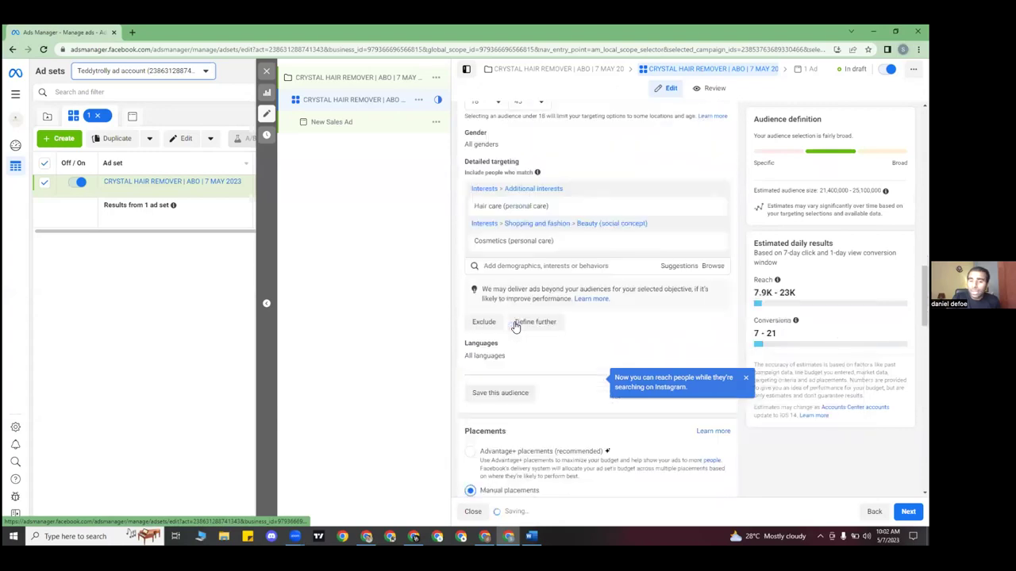
scroll(513, 325, down, 3)
scroll(514, 326, down, 1)
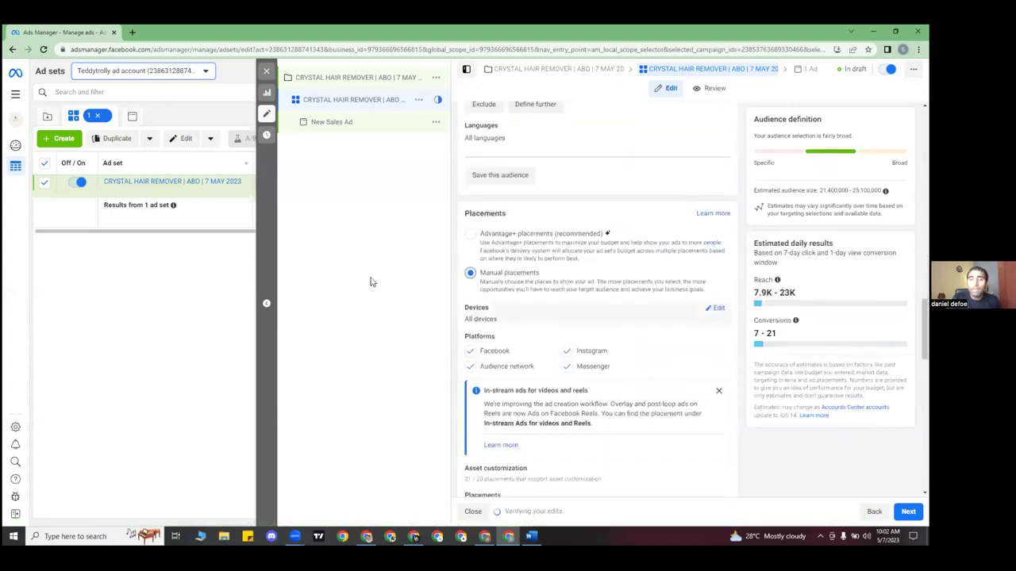
- Reload the Ads Manager page and return to the ad set's placements section
click(43, 50)
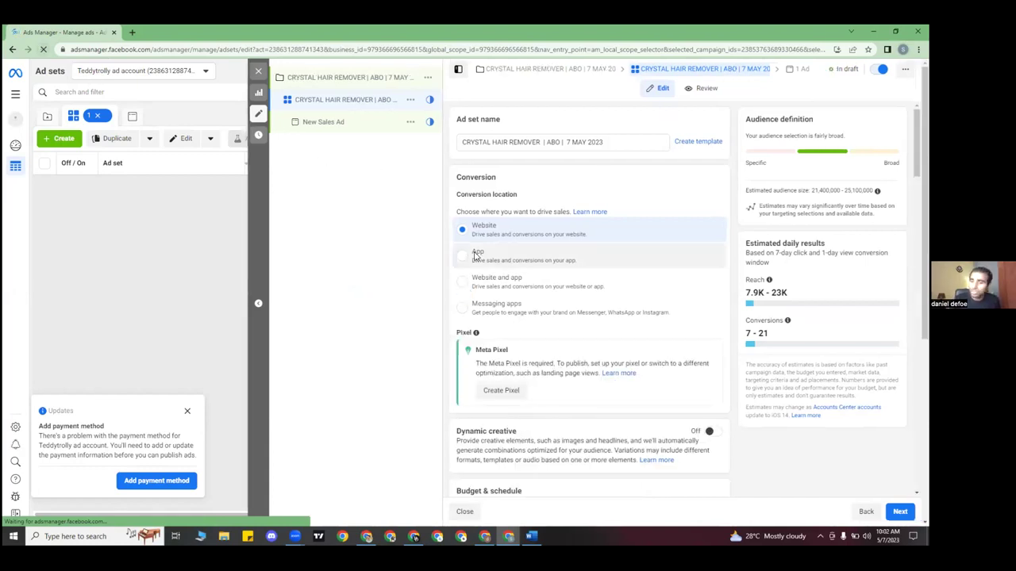
scroll(474, 255, down, 2)
scroll(475, 255, down, 7)
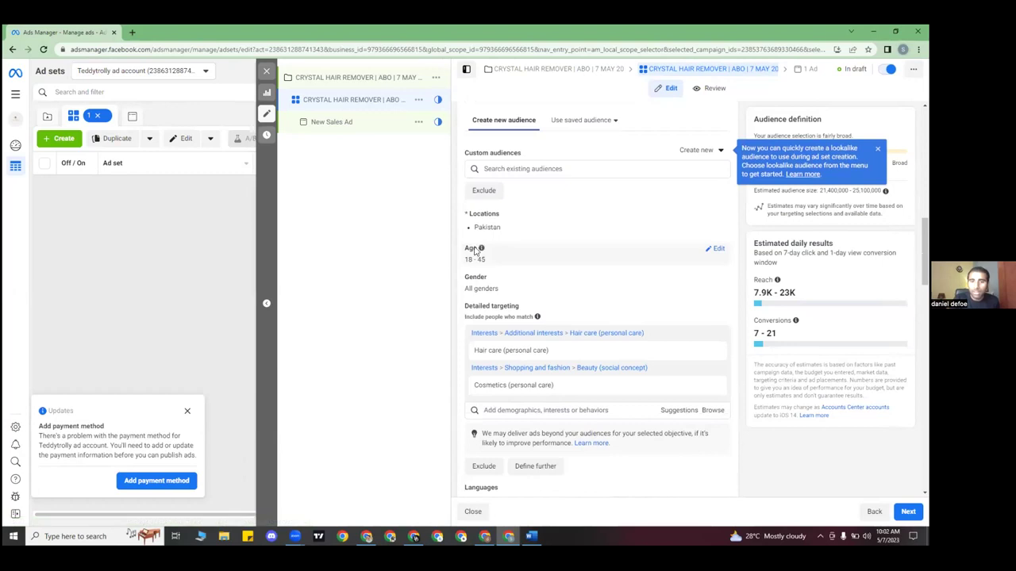
scroll(533, 326, down, 5)
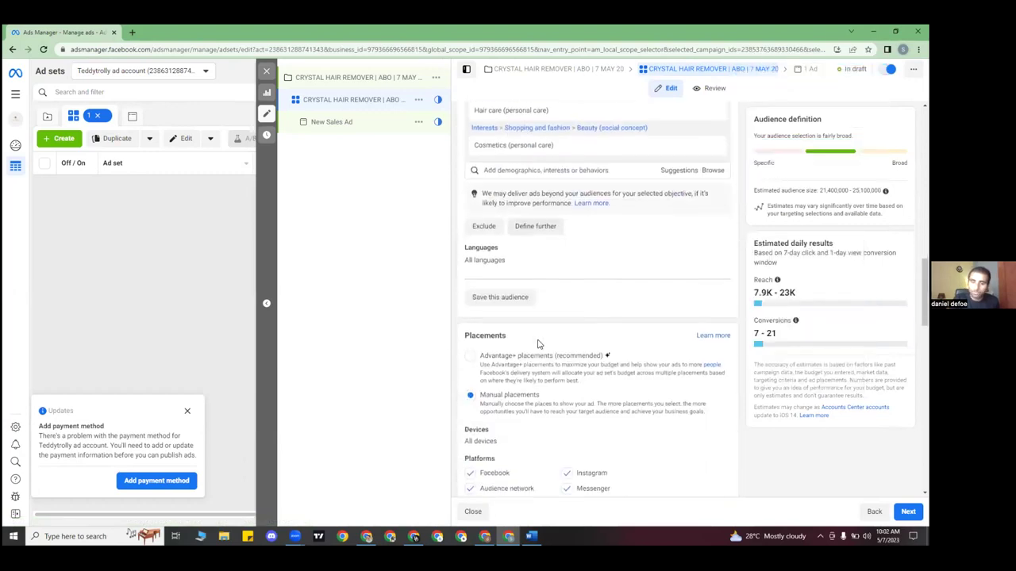
scroll(538, 344, down, 3)
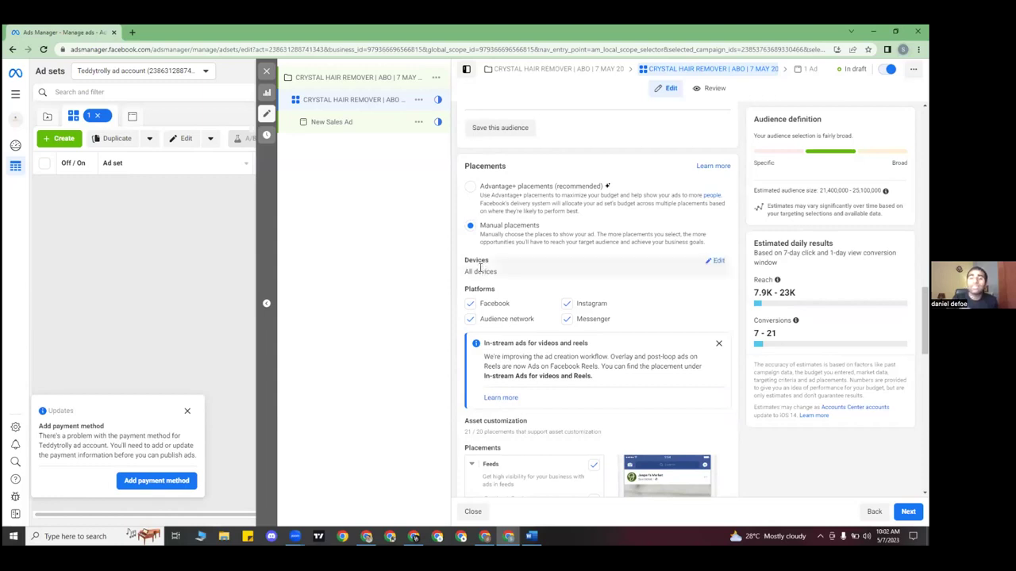
- Inspect the device options for the manual placements, leaving both mobile and desktop selected
click(717, 262)
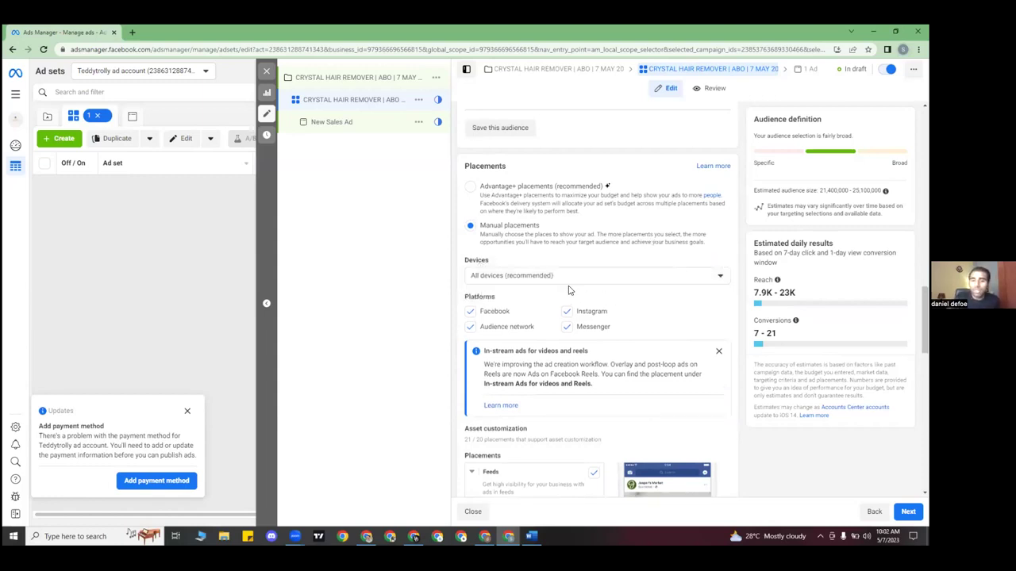
click(558, 278)
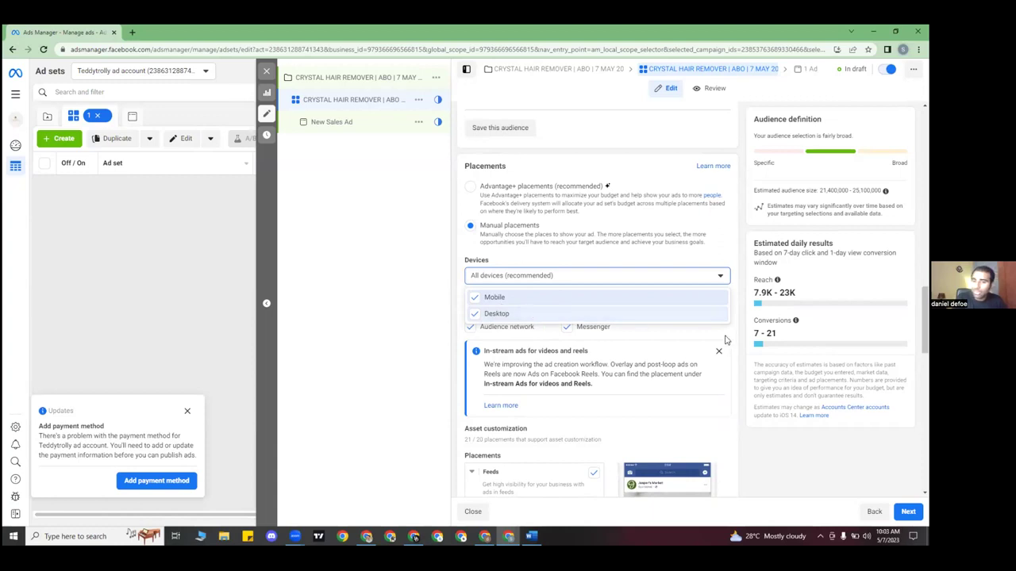
click(701, 327)
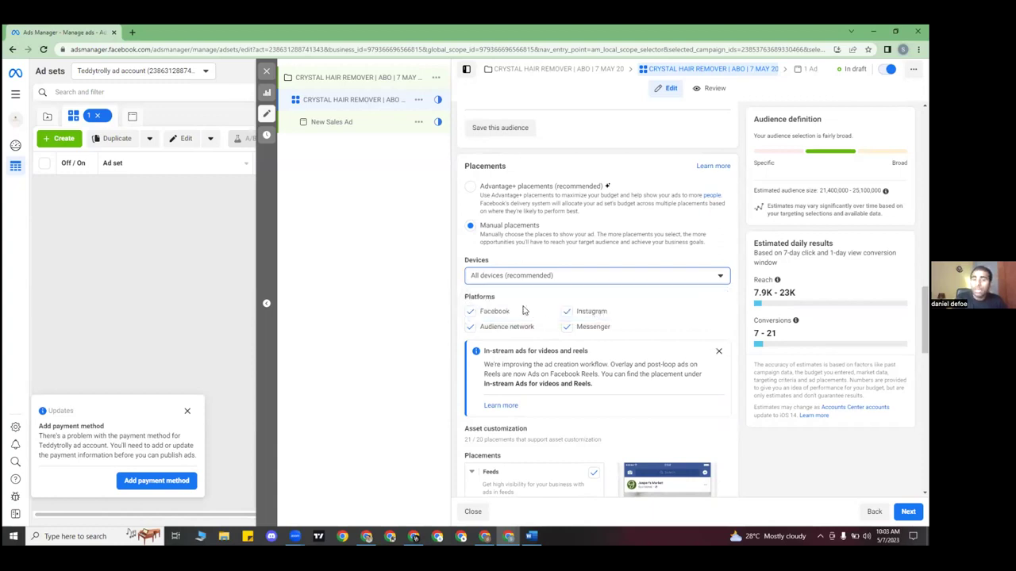
- Exclude Audience network from the placement platforms and dismiss the notice about in-stream ads for videos and reels
scroll(480, 300, down, 2)
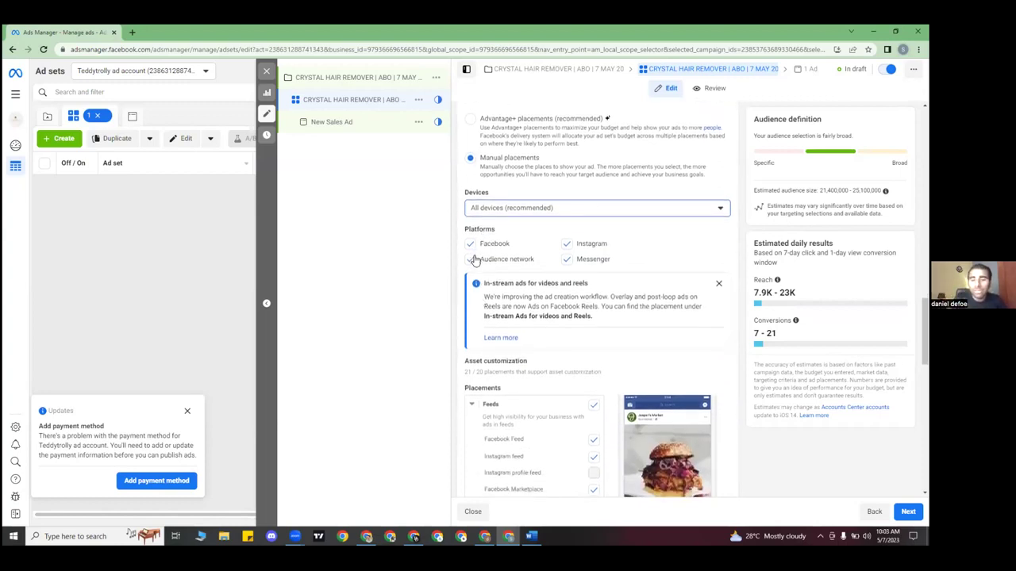
click(473, 260)
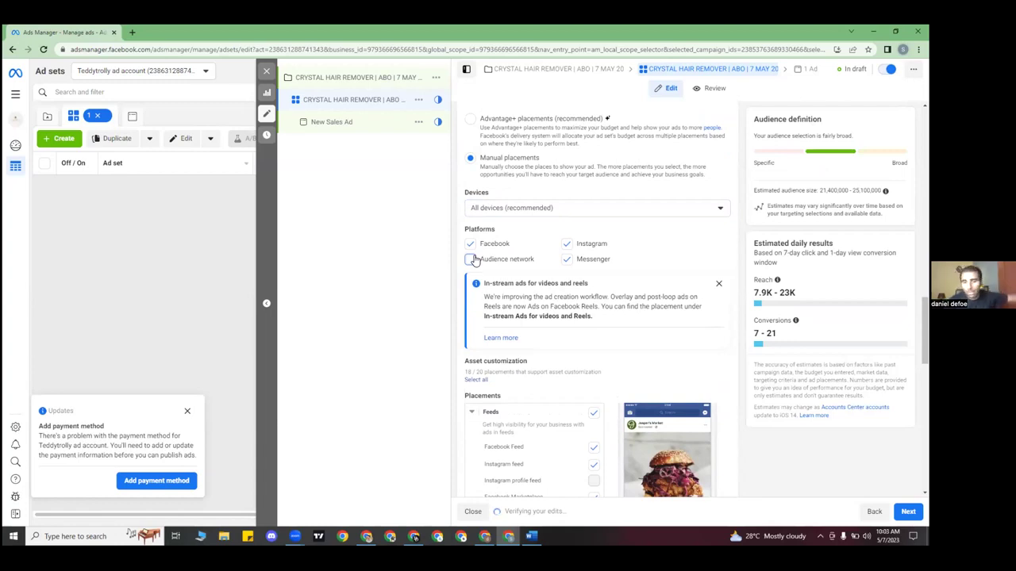
scroll(579, 350, down, 1)
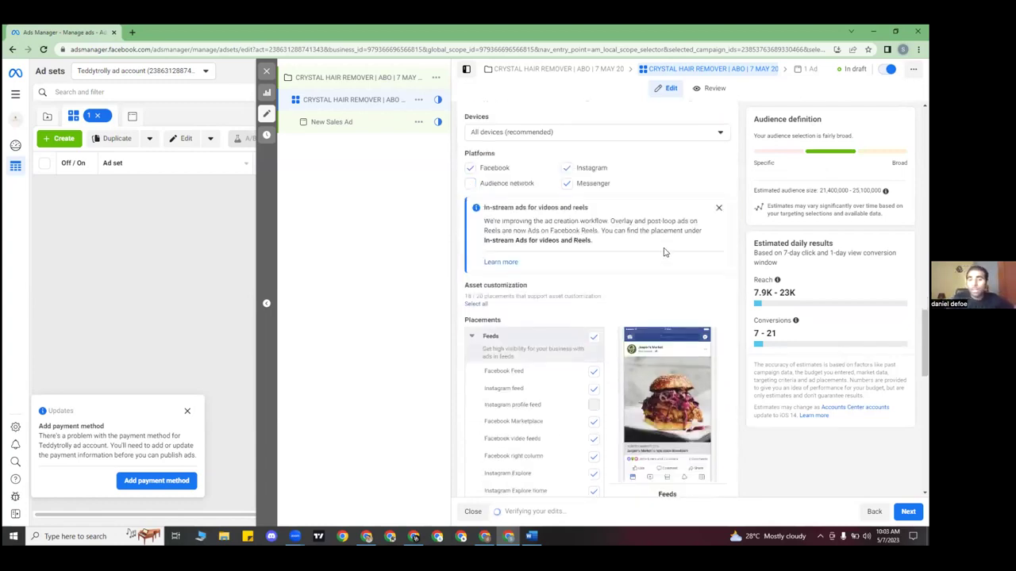
click(718, 210)
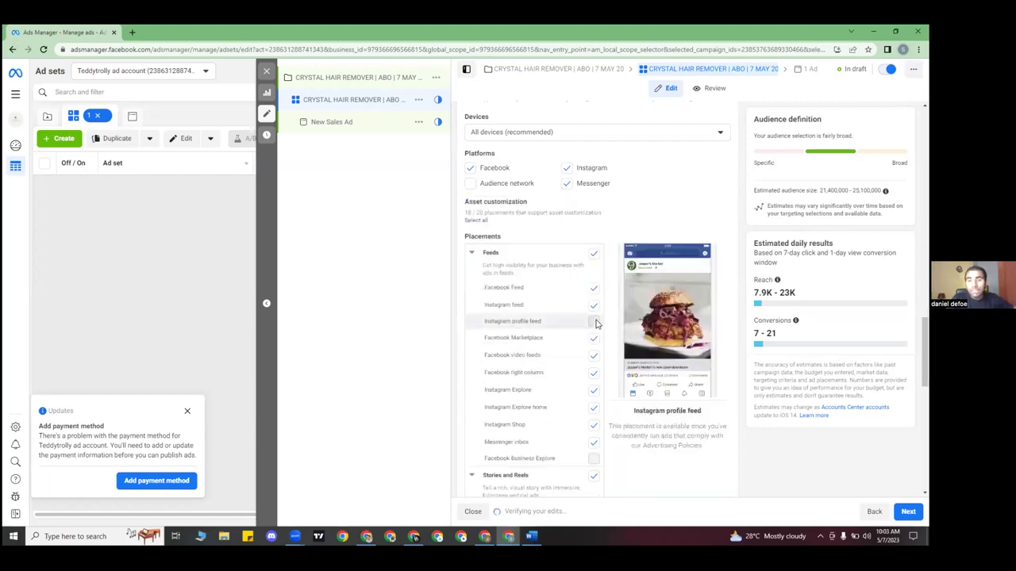
- Exclude the Facebook right column from the feed placements
scroll(595, 321, down, 1)
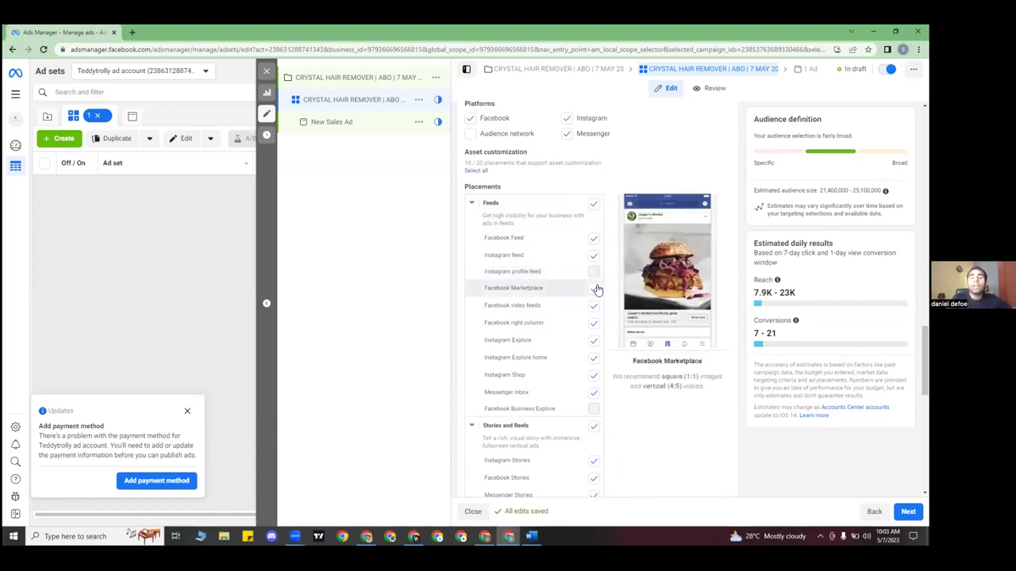
click(593, 326)
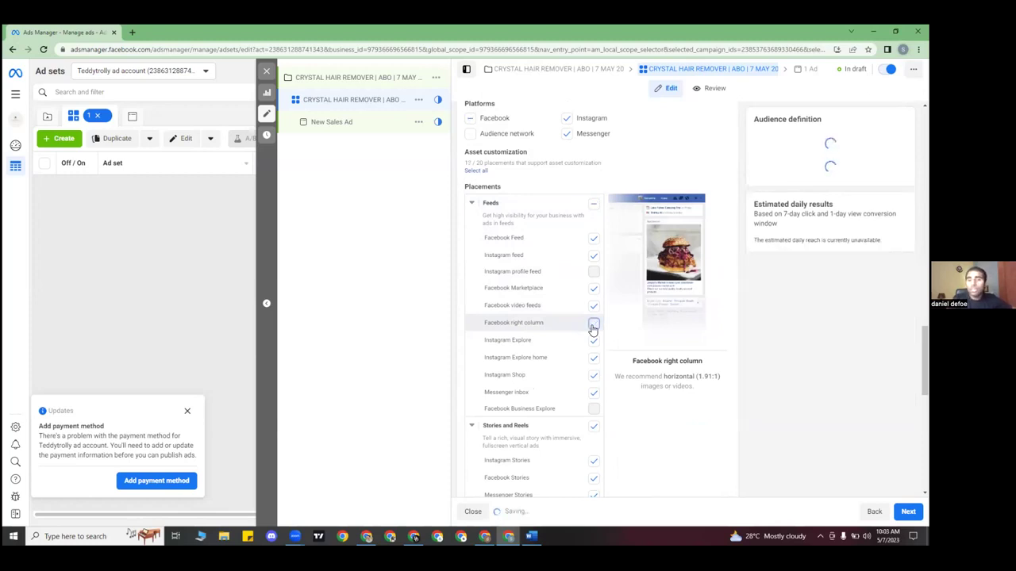
click(593, 326)
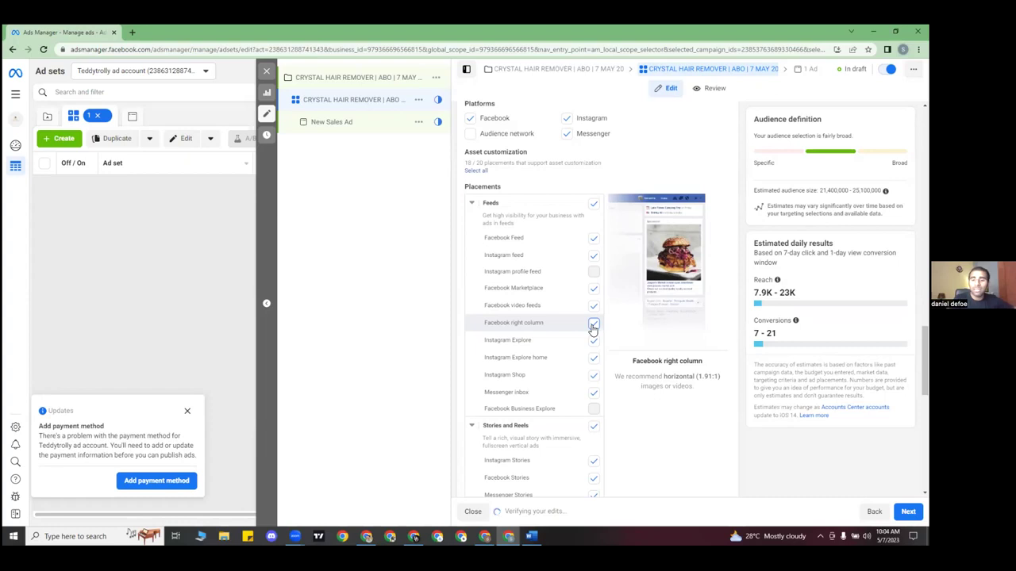
click(593, 325)
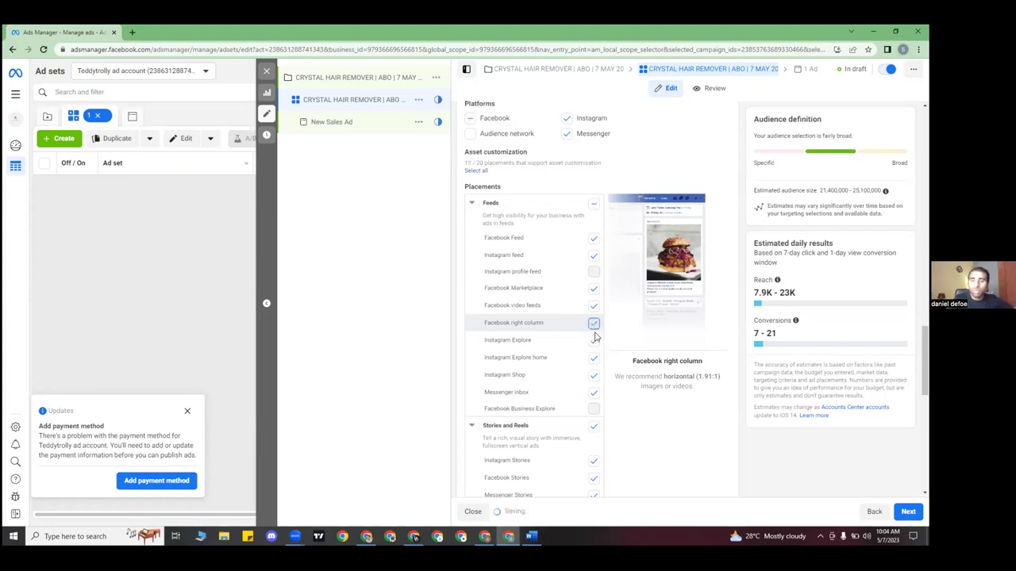
- Exclude Instagram Shop and Messenger inbox from the feed placements
scroll(597, 341, down, 1)
scroll(597, 341, down, 1)
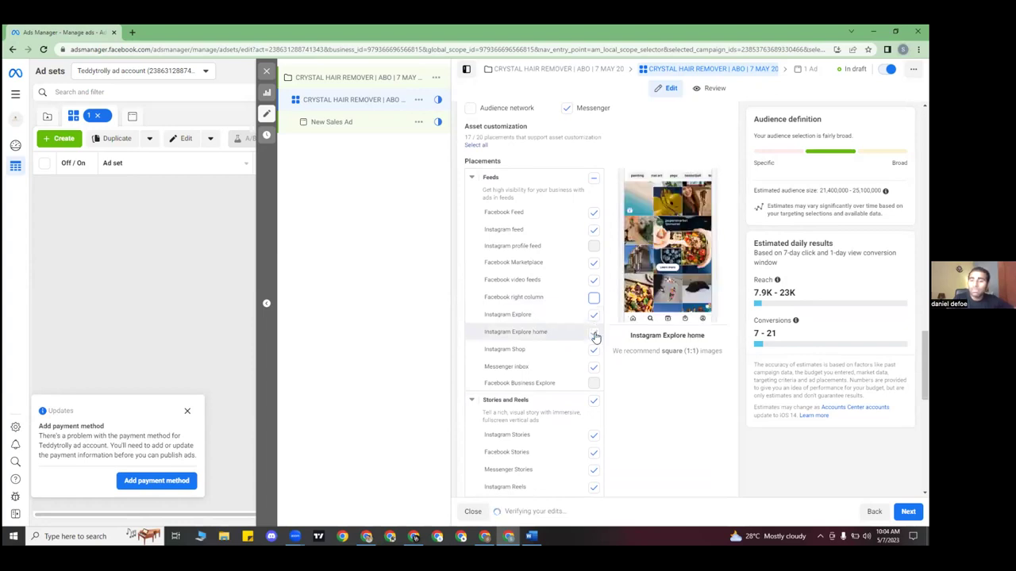
scroll(595, 337, down, 1)
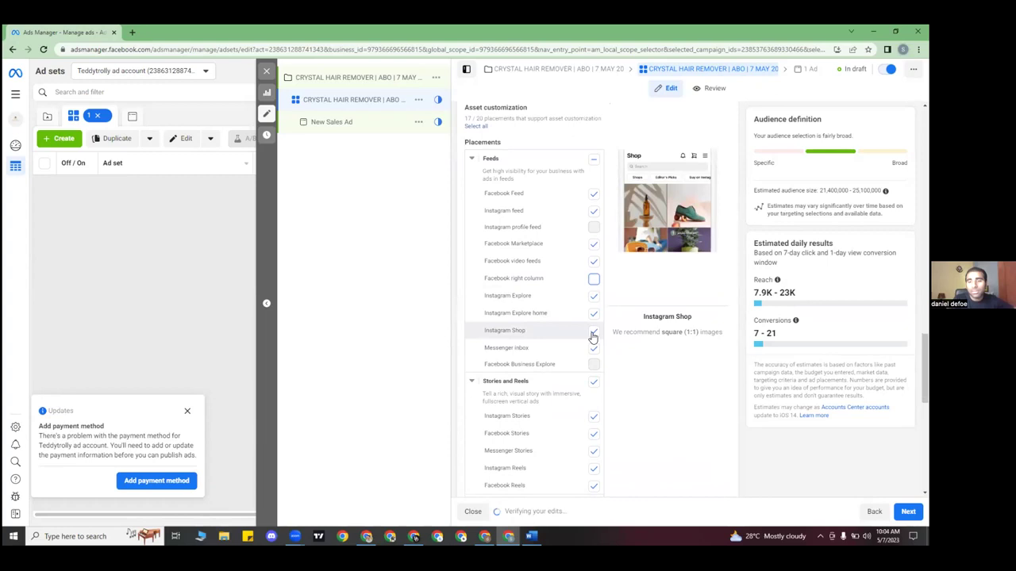
click(593, 333)
click(593, 333)
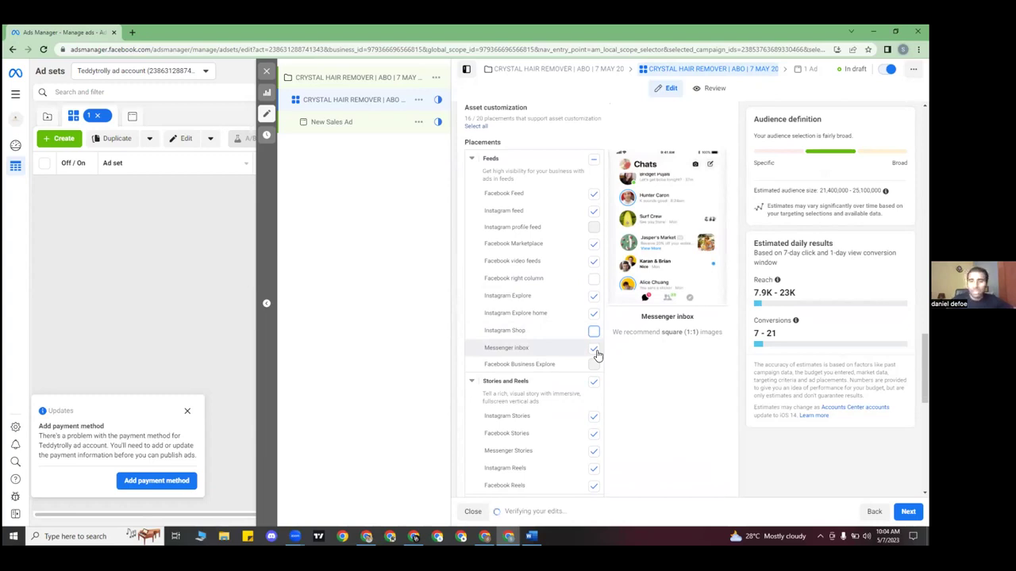
click(597, 355)
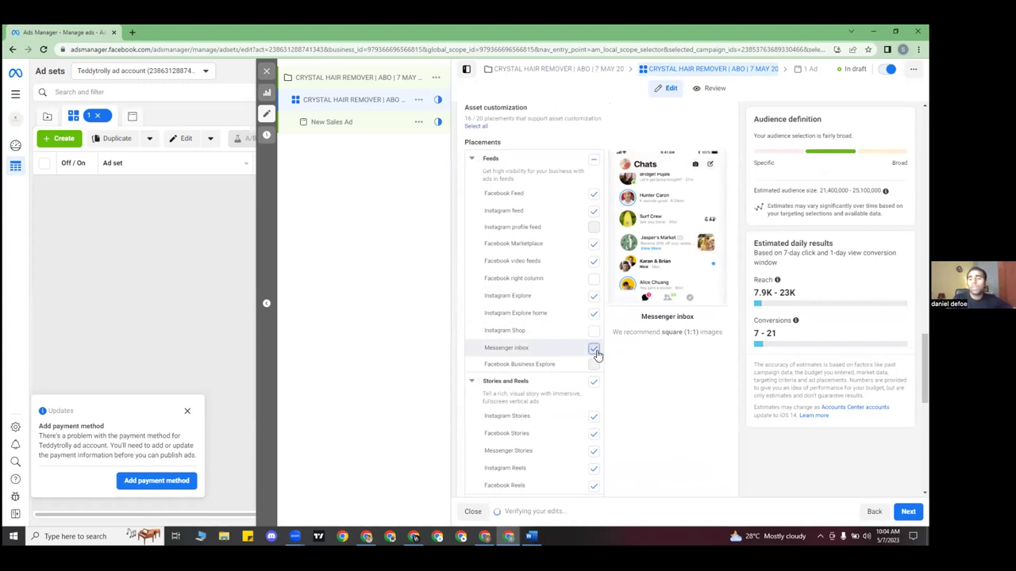
click(595, 351)
- Exclude all in-stream ads for videos and reels from the manual placements
scroll(597, 355, down, 1)
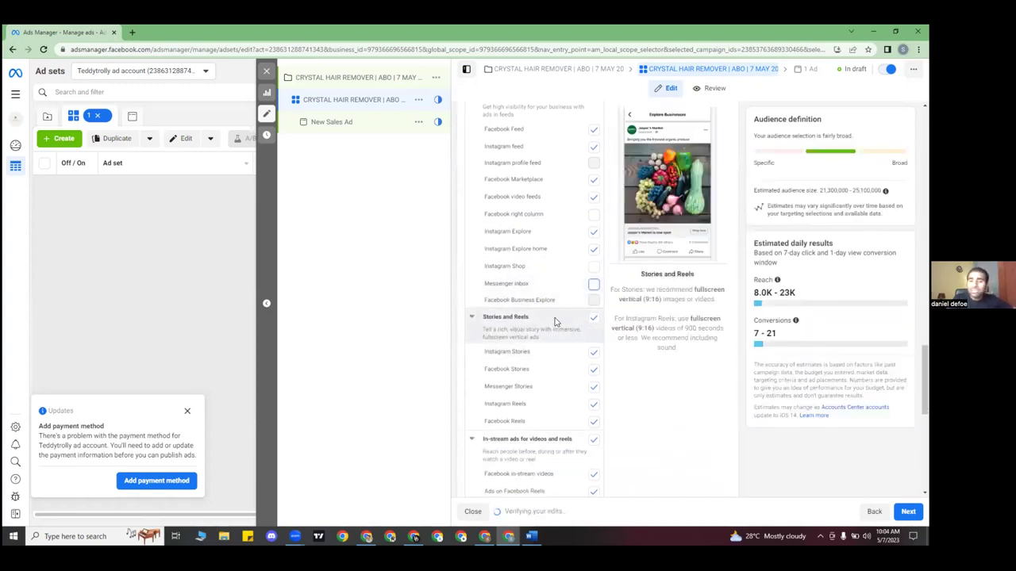
scroll(590, 290, down, 1)
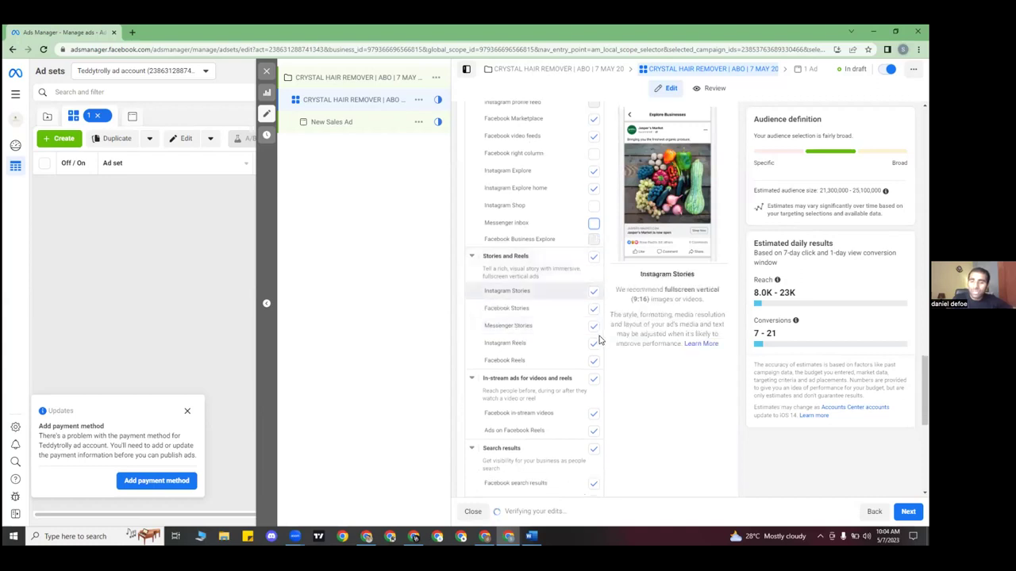
scroll(595, 355, down, 1)
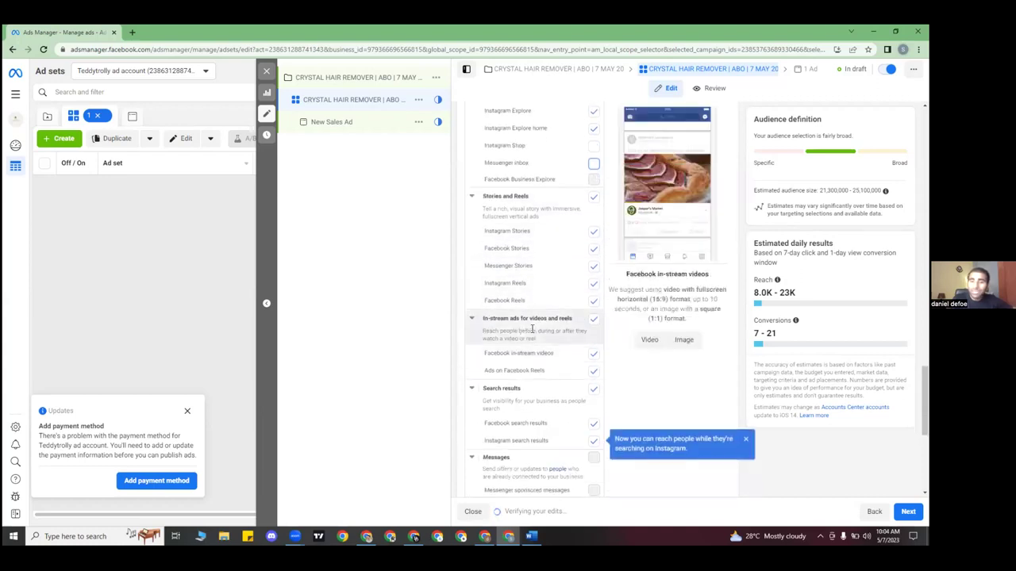
click(596, 322)
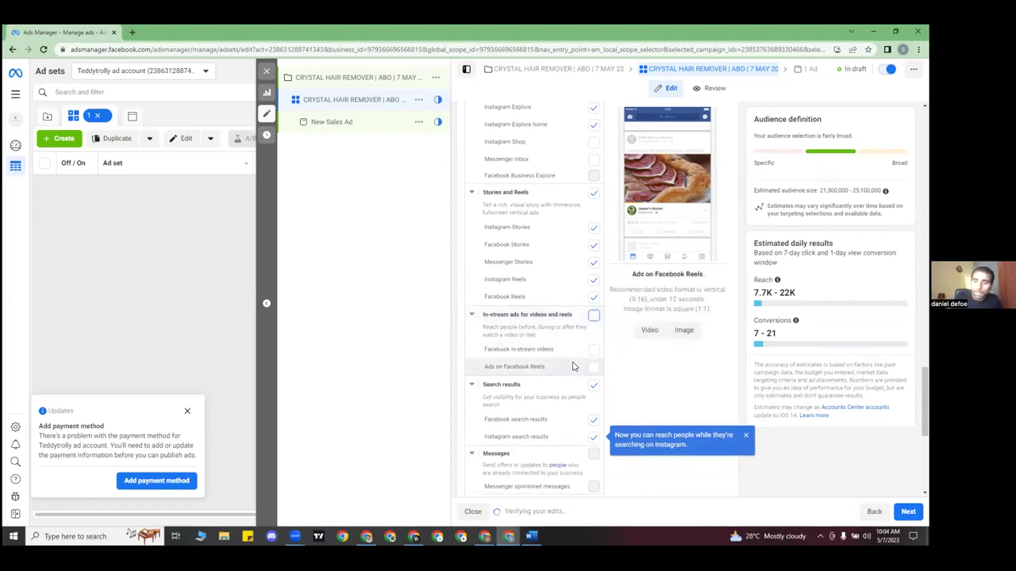
- Review the placement selections from feeds to apps and sites, and proceed to the ad-level setup
scroll(548, 357, down, 1)
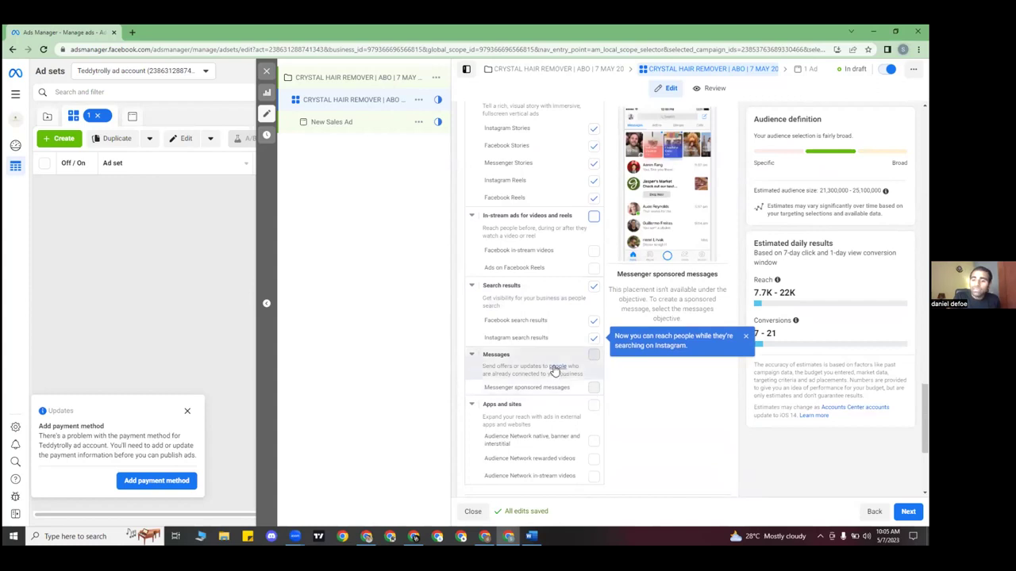
scroll(580, 365, down, 1)
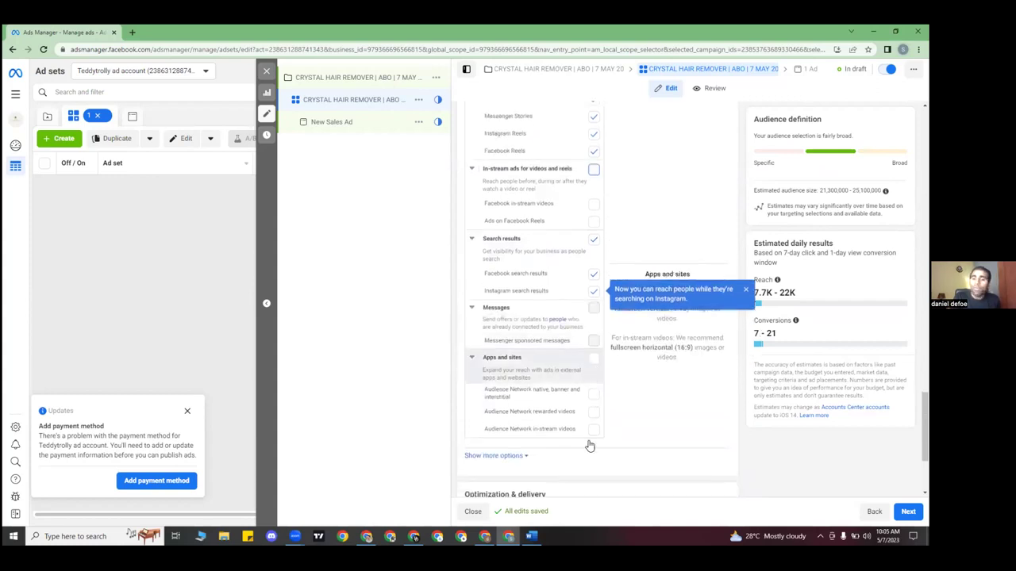
scroll(583, 357, up, 5)
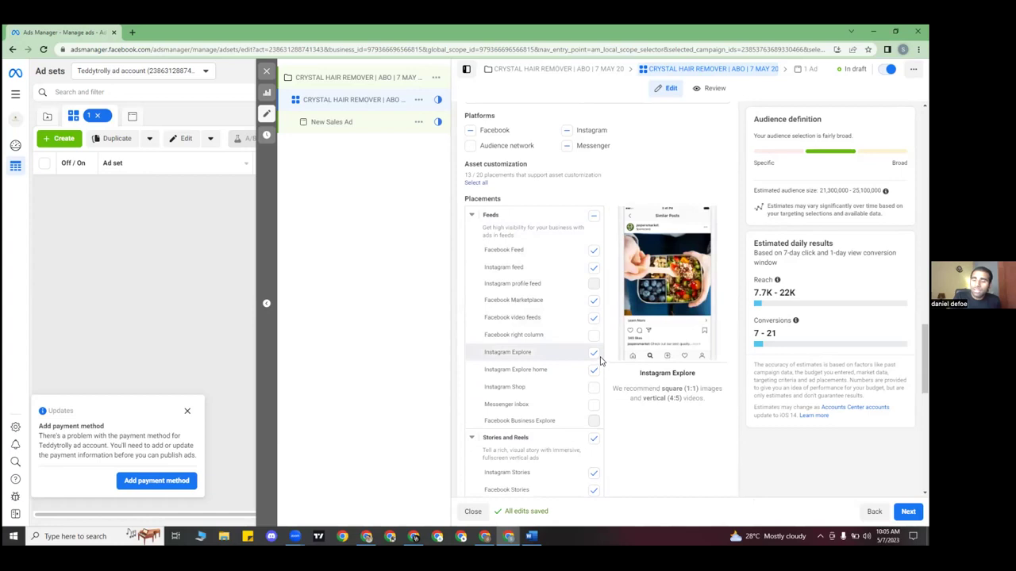
scroll(600, 361, down, 1)
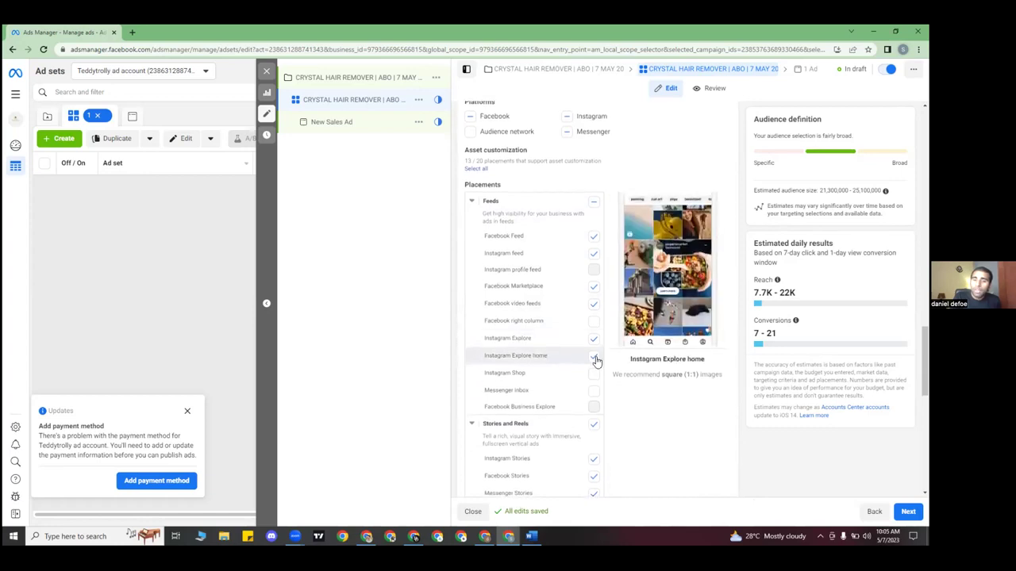
scroll(597, 359, down, 5)
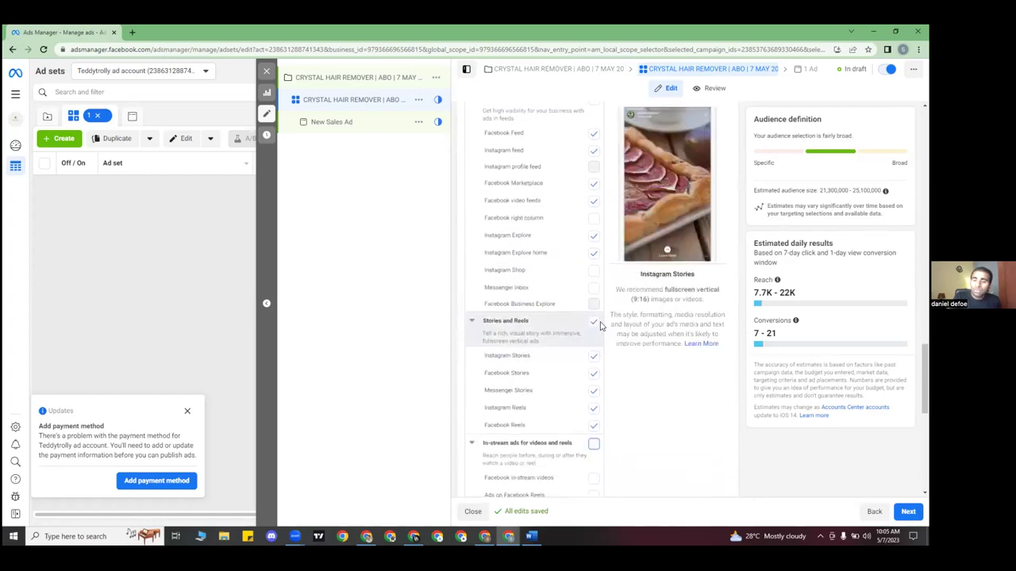
scroll(595, 373, down, 3)
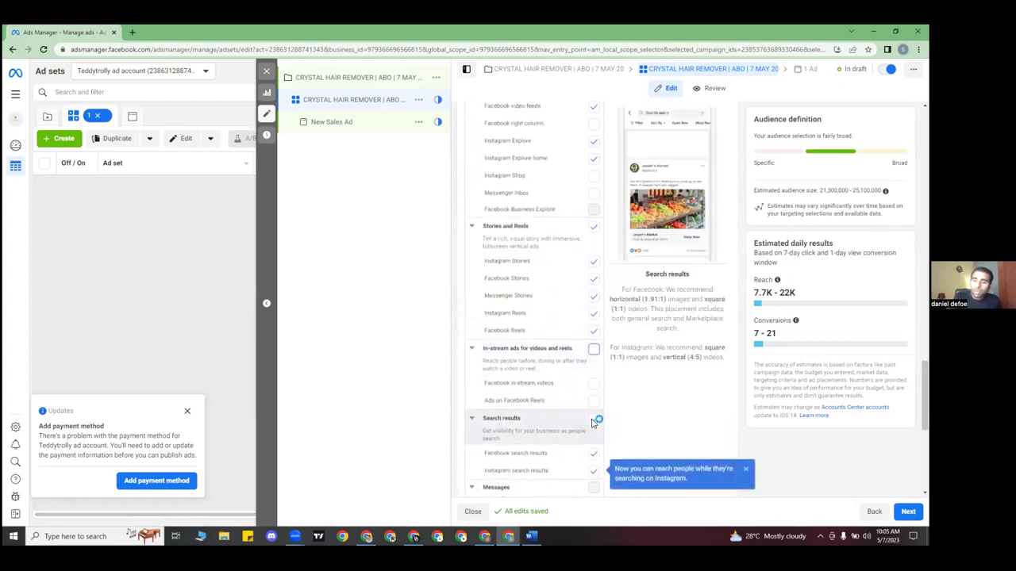
scroll(594, 420, down, 3)
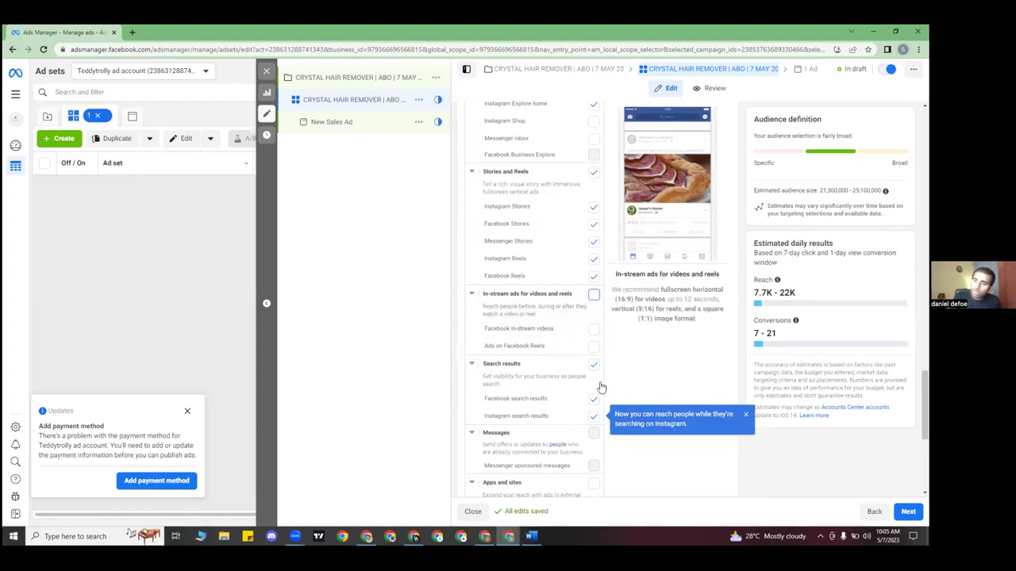
scroll(599, 394, down, 11)
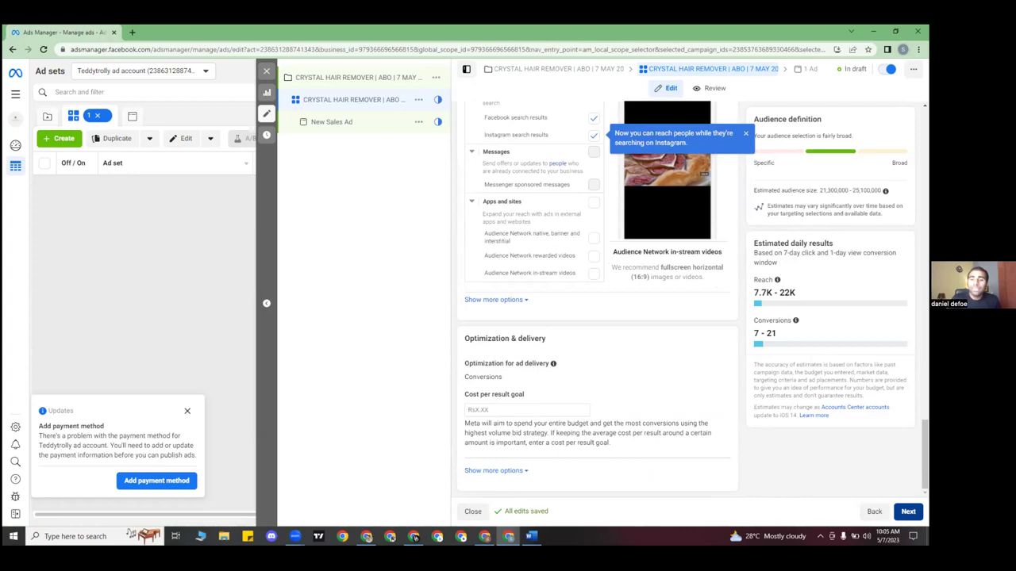
click(907, 511)
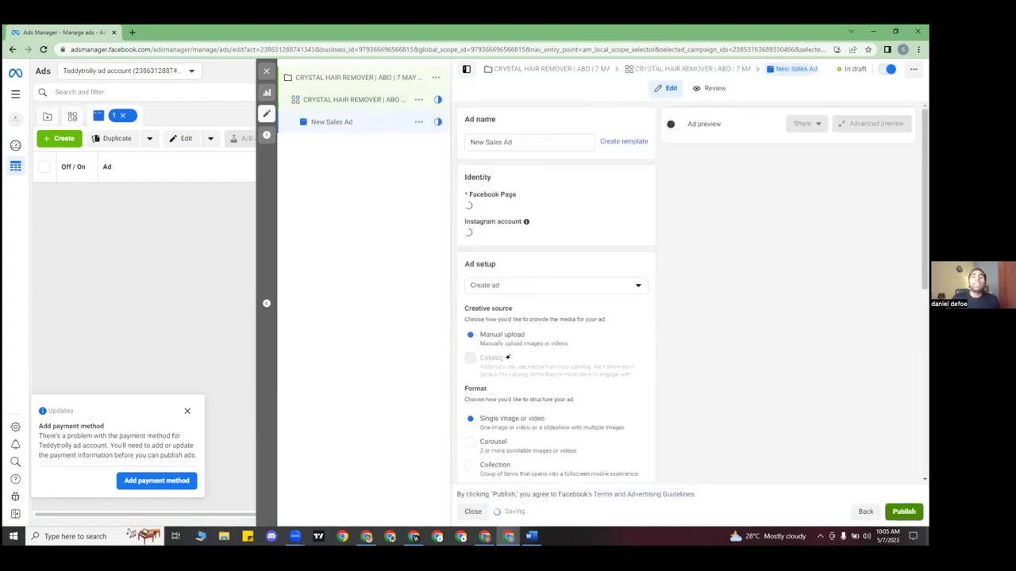
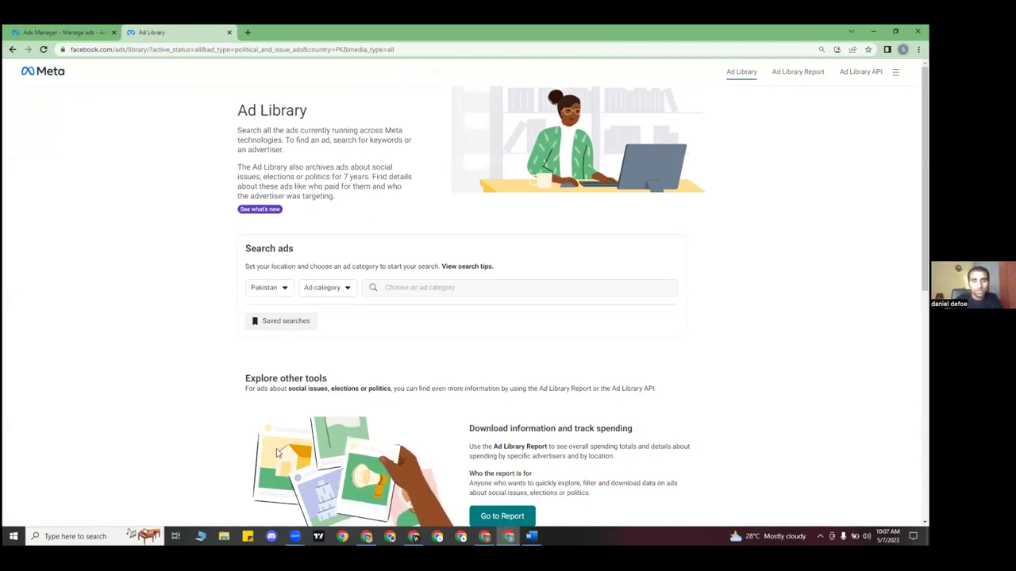
- Search the Ad Library for "produck.pk" across all ads in Pakistan
click(324, 287)
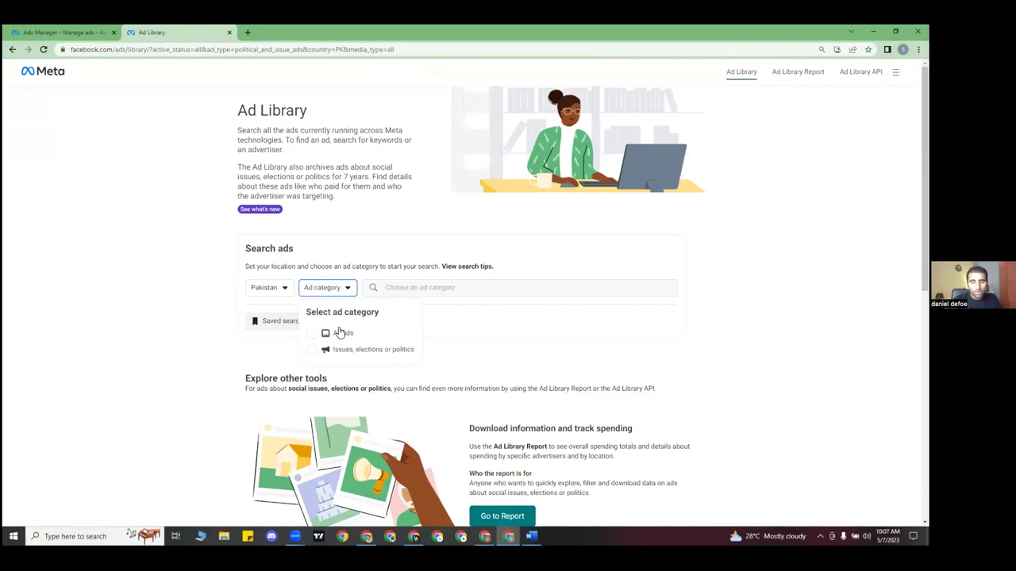
click(335, 332)
click(389, 287)
text(rpo)
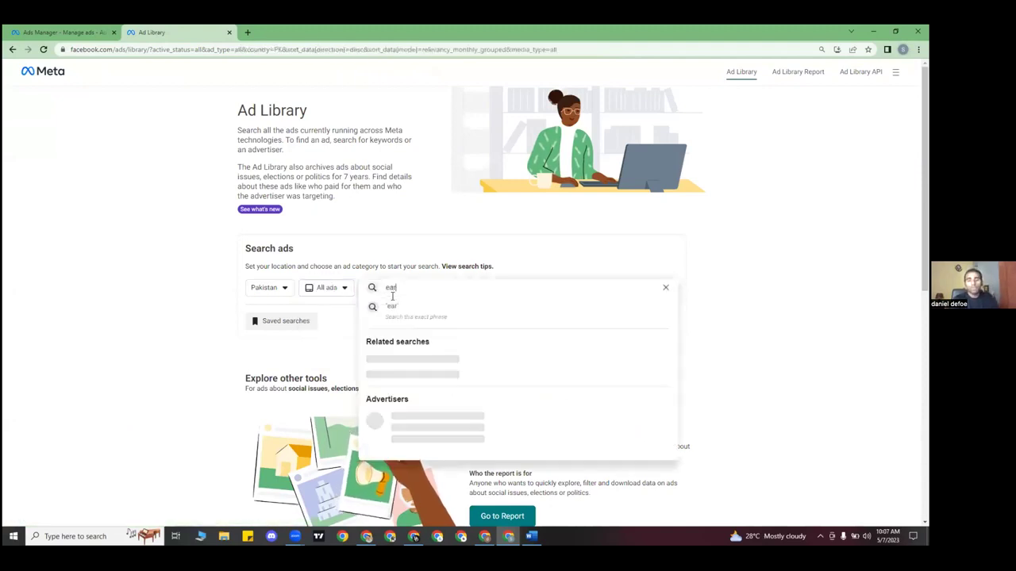
key(BackSpace)
key(BackSpace)
key(BackSpace)
text(produck pk)
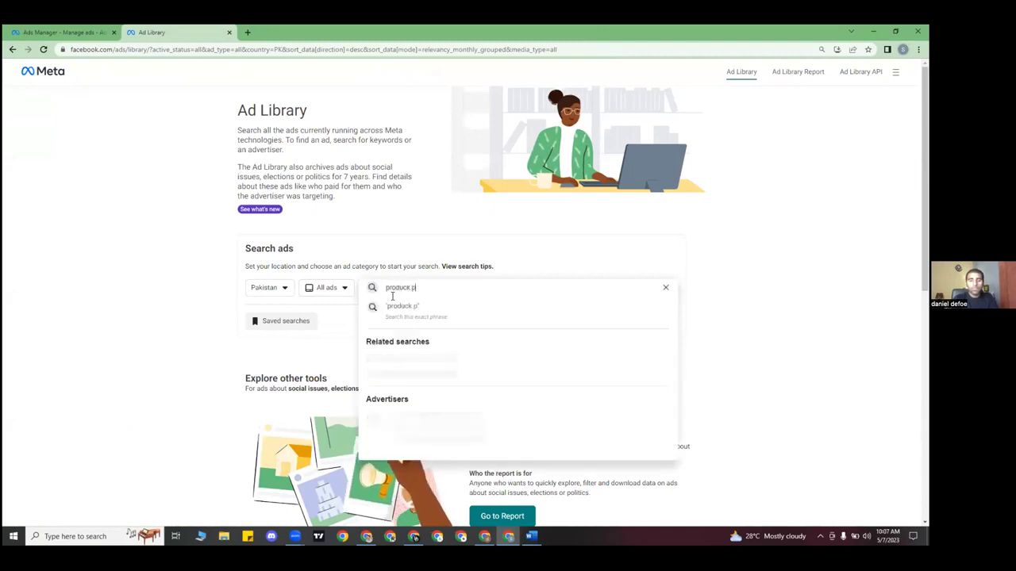
key(Return)
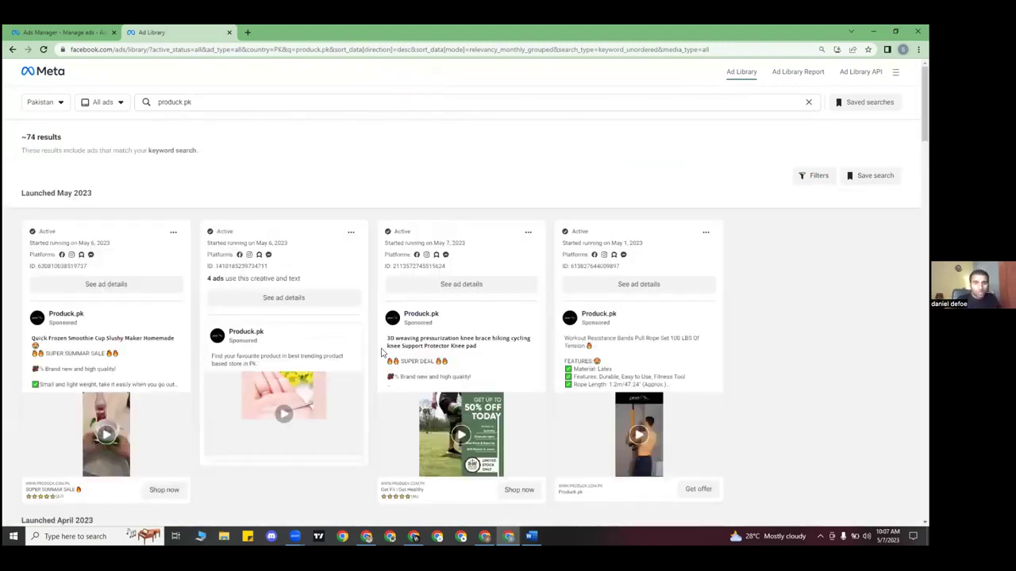
- Play the video of the Produck.pk ad captioned "Find your favourite product in best trending product based store in Pk"
scroll(294, 354, down, 1)
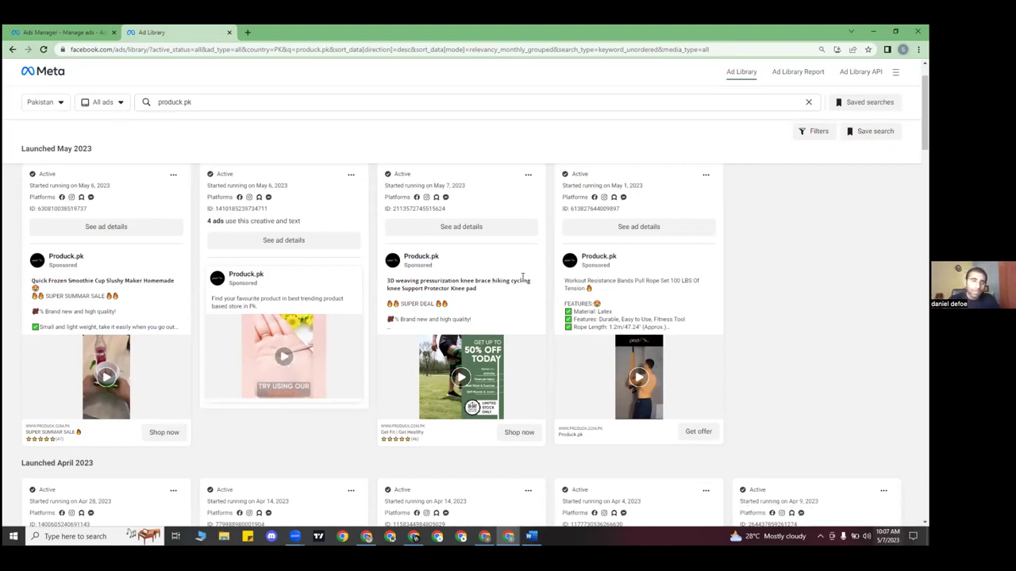
drag(244, 184, 286, 185)
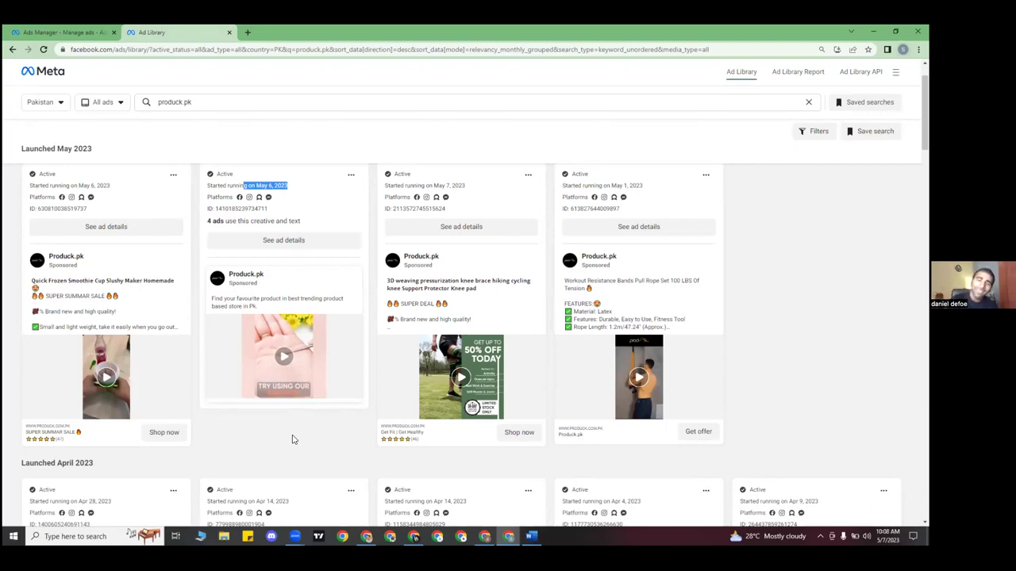
right_click(290, 362)
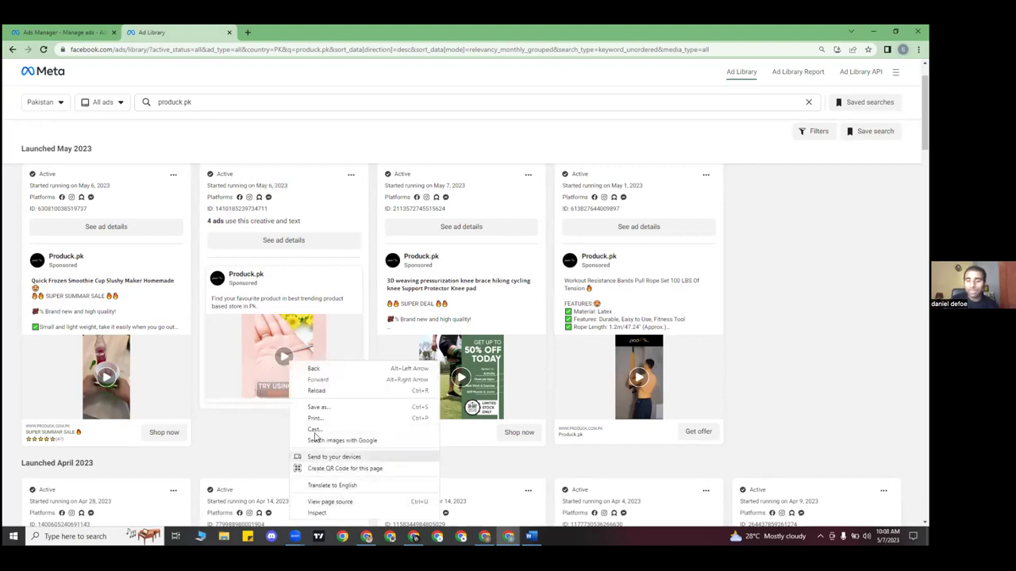
click(288, 357)
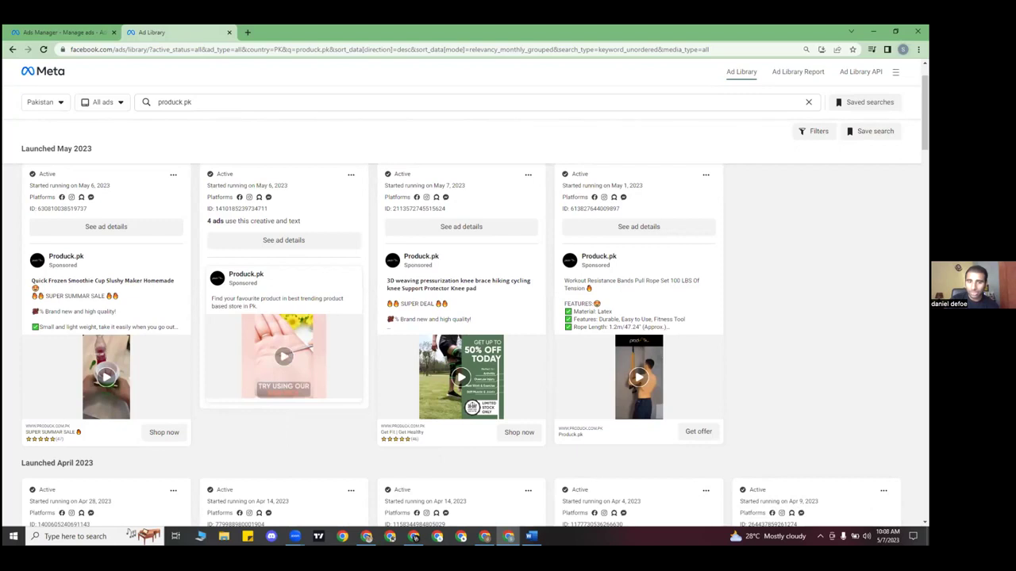
click(289, 356)
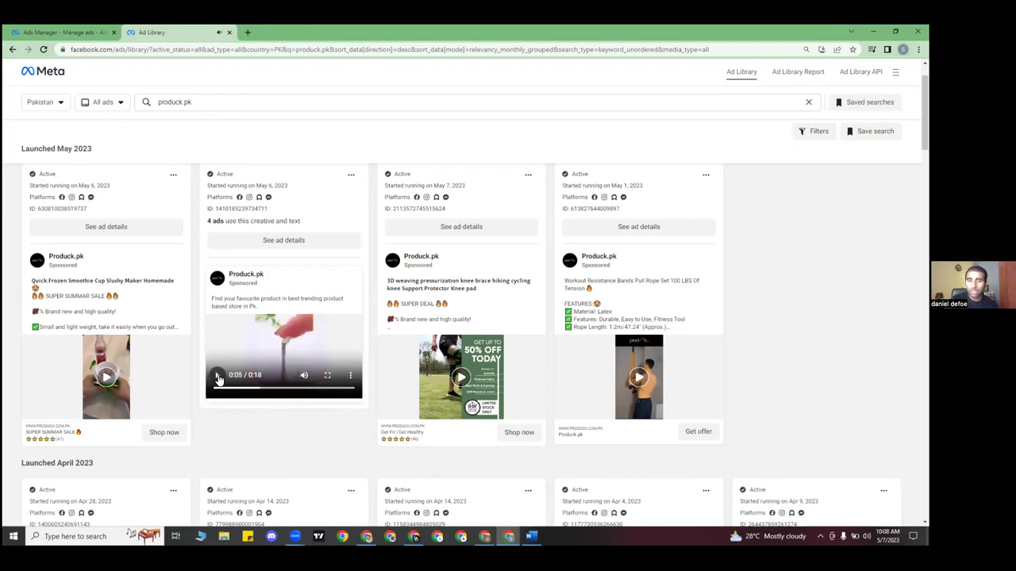
- Save the playing Produck.pk ad video to the Downloads folder under its suggested file name
right_click(272, 361)
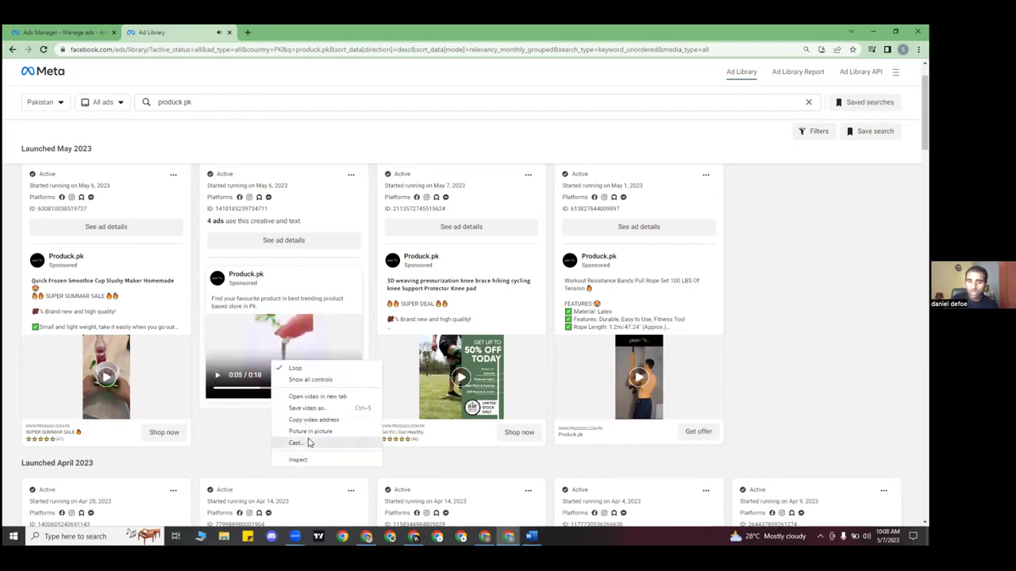
click(312, 408)
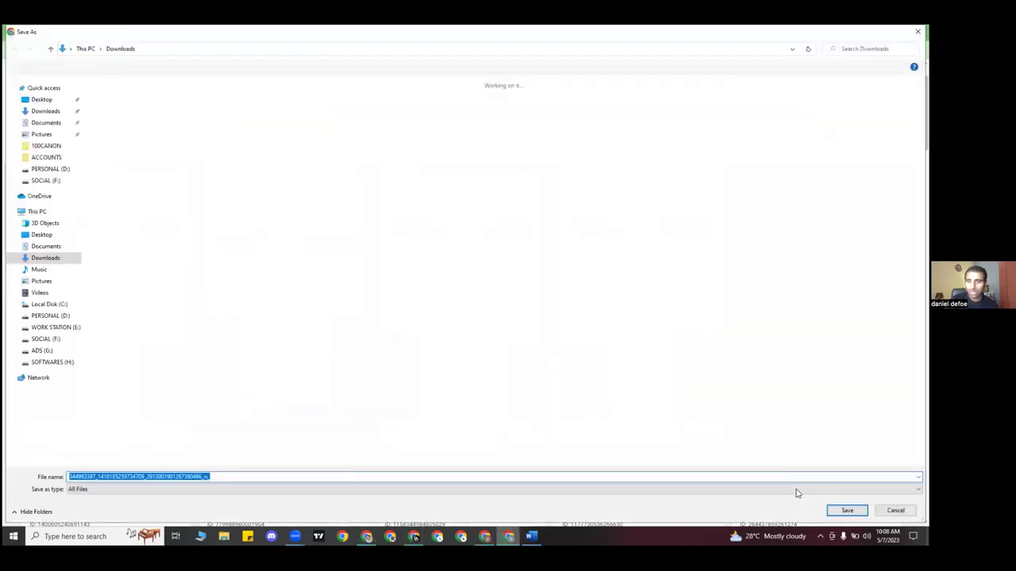
key(Return)
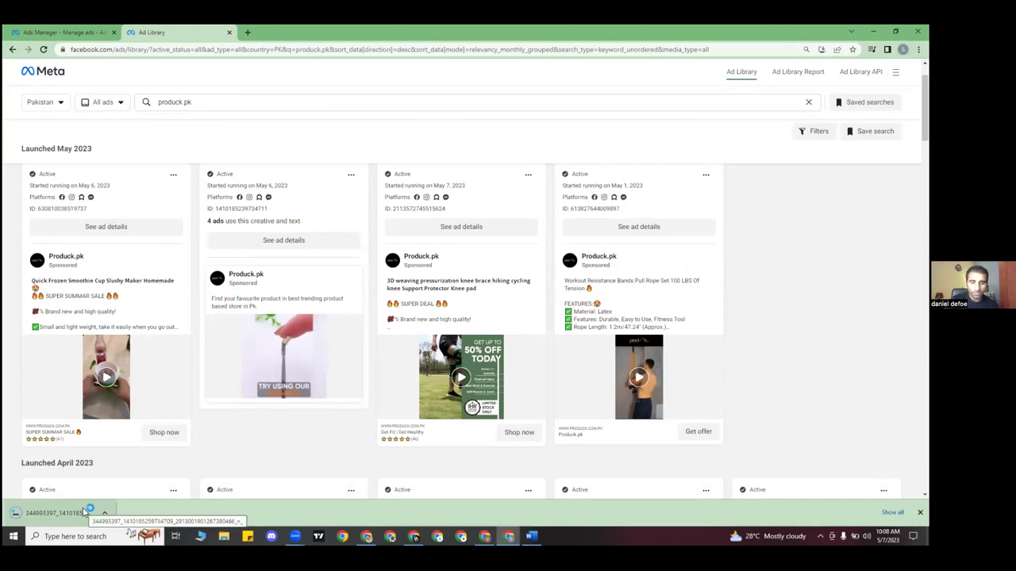
- Try to open the downloaded video file with another program on the PC
click(83, 512)
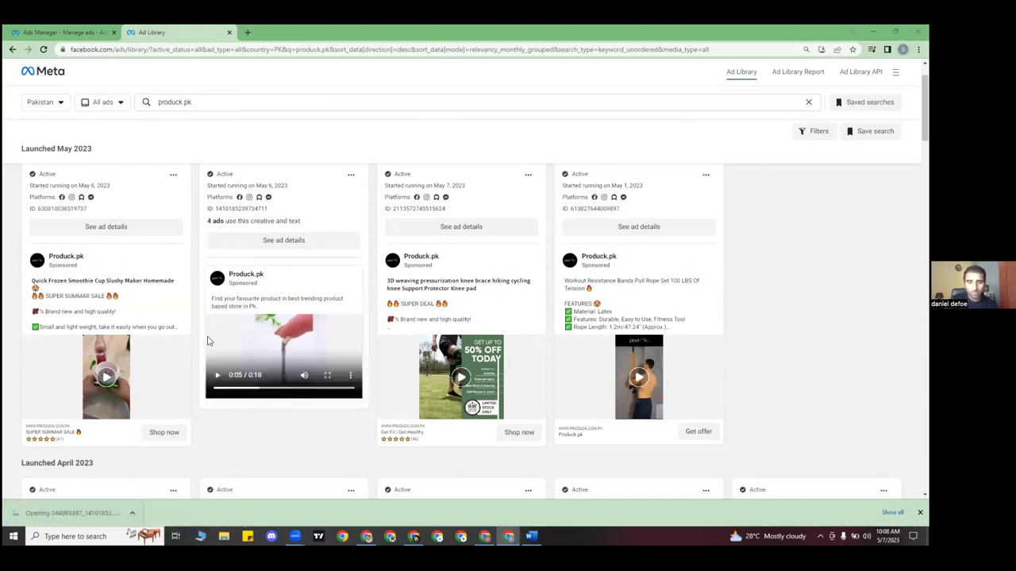
double_click(334, 104)
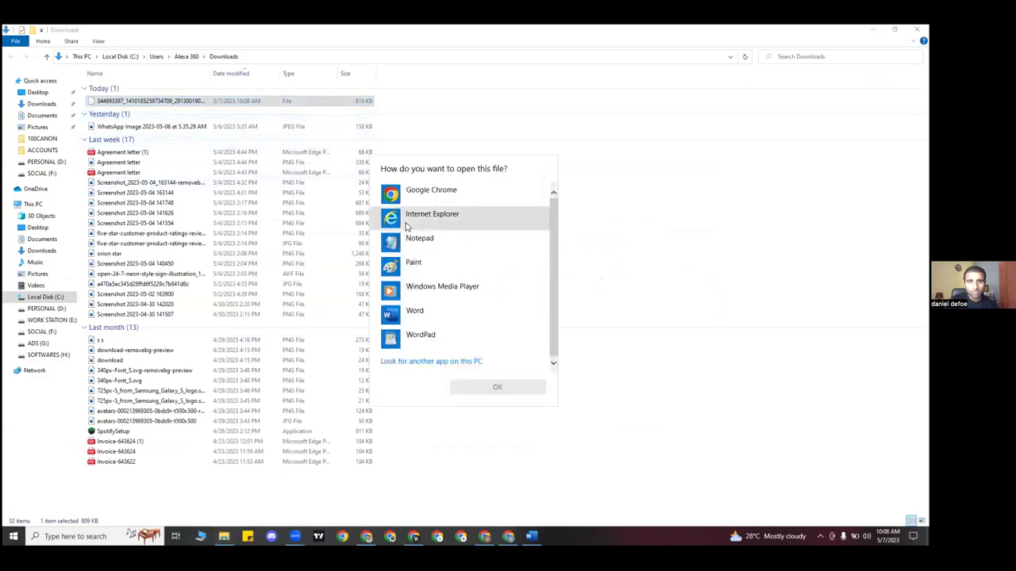
click(429, 360)
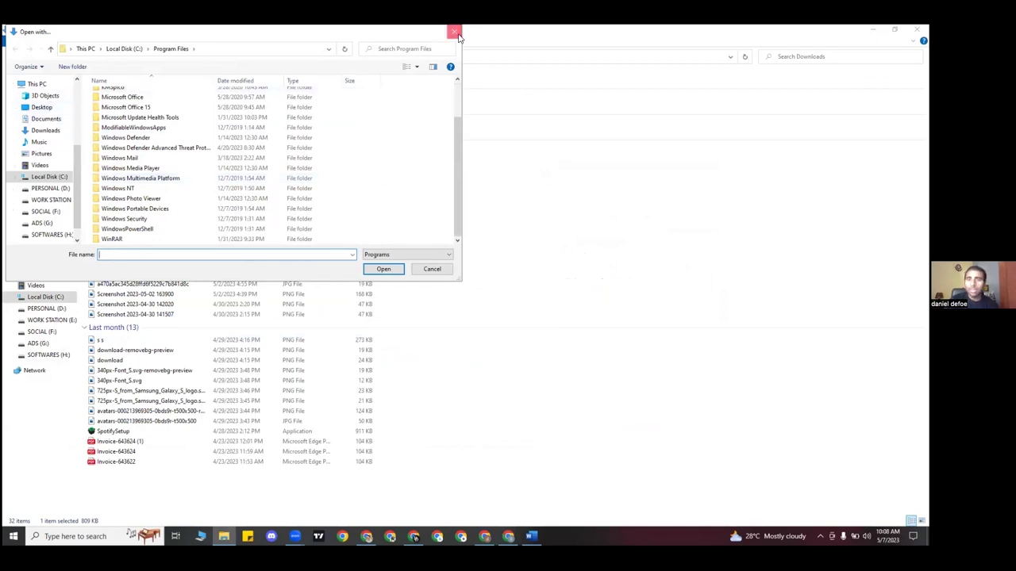
click(917, 29)
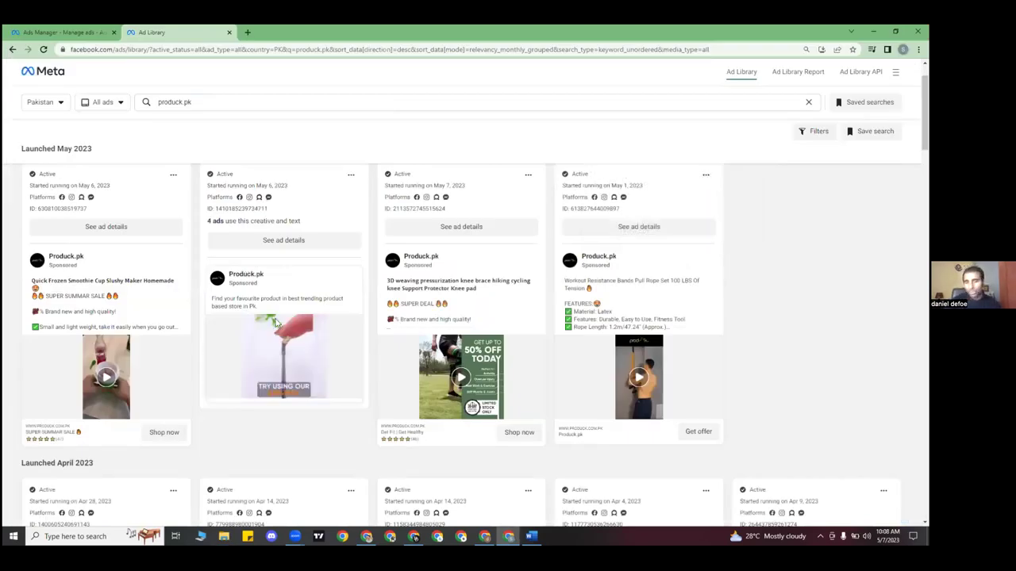
- Copy the Ad Library link of the Produck.pk video ad captioned "Find your favourite product"
click(85, 32)
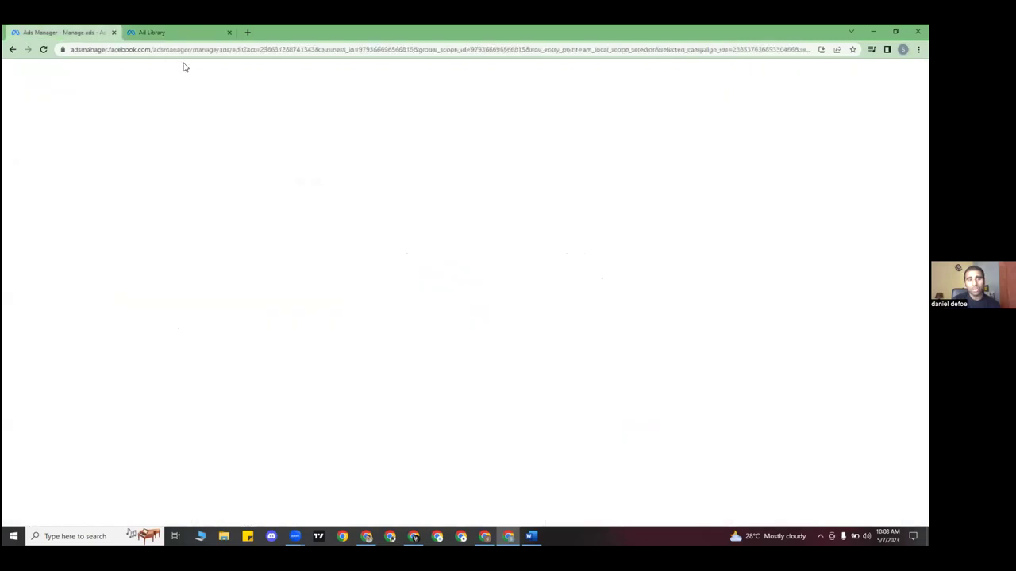
click(181, 30)
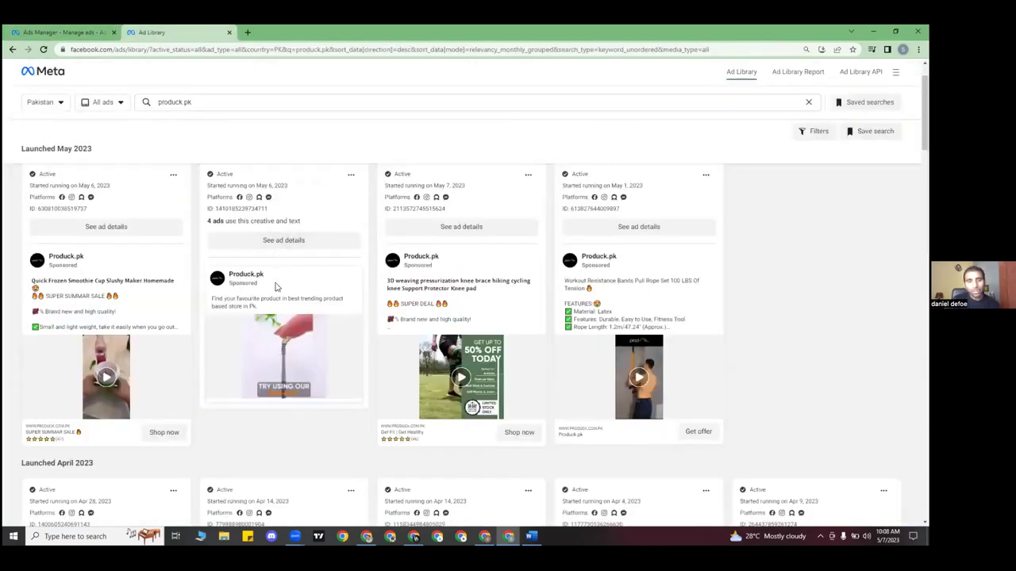
scroll(278, 314, up, 1)
click(349, 431)
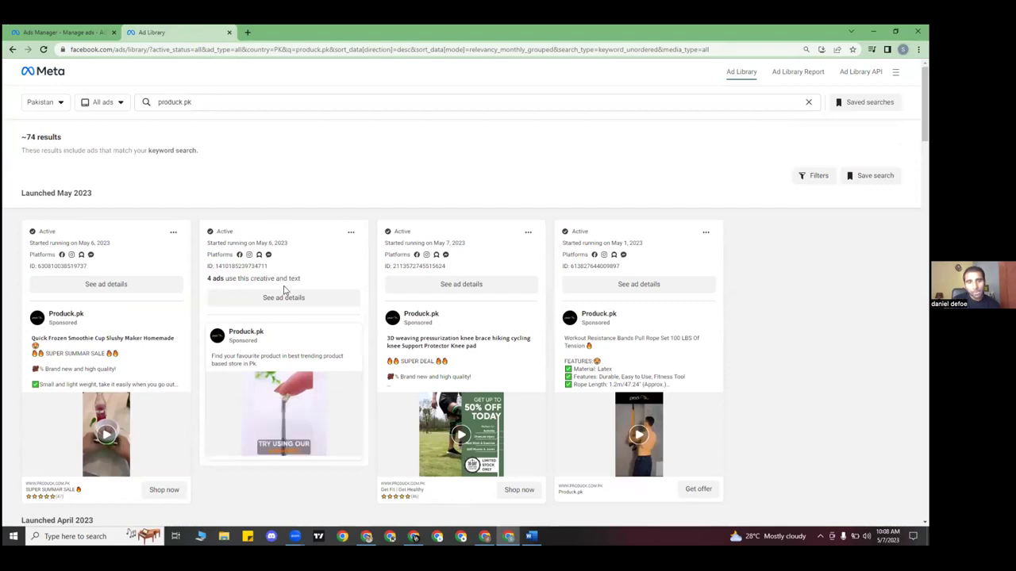
click(351, 235)
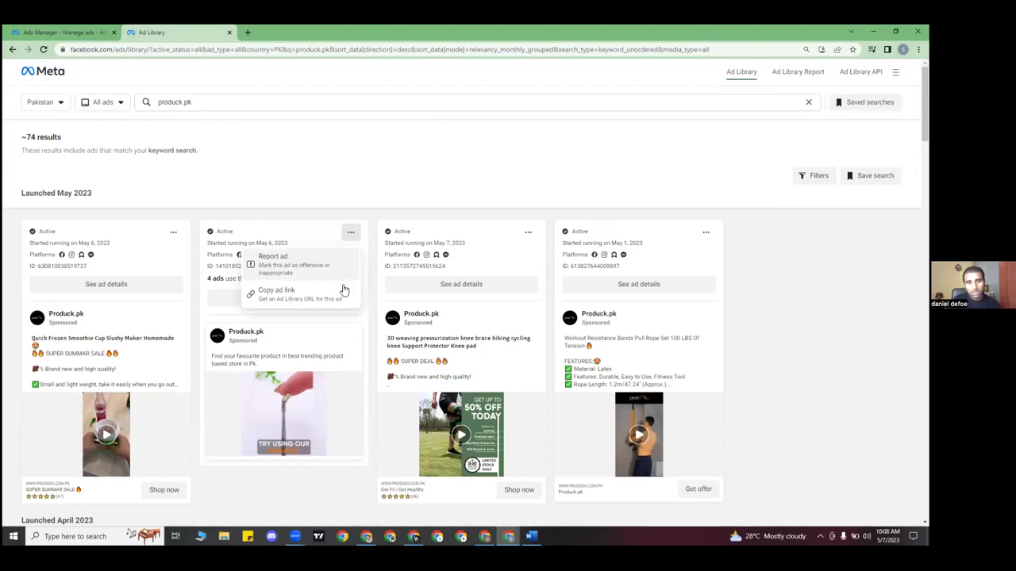
click(342, 291)
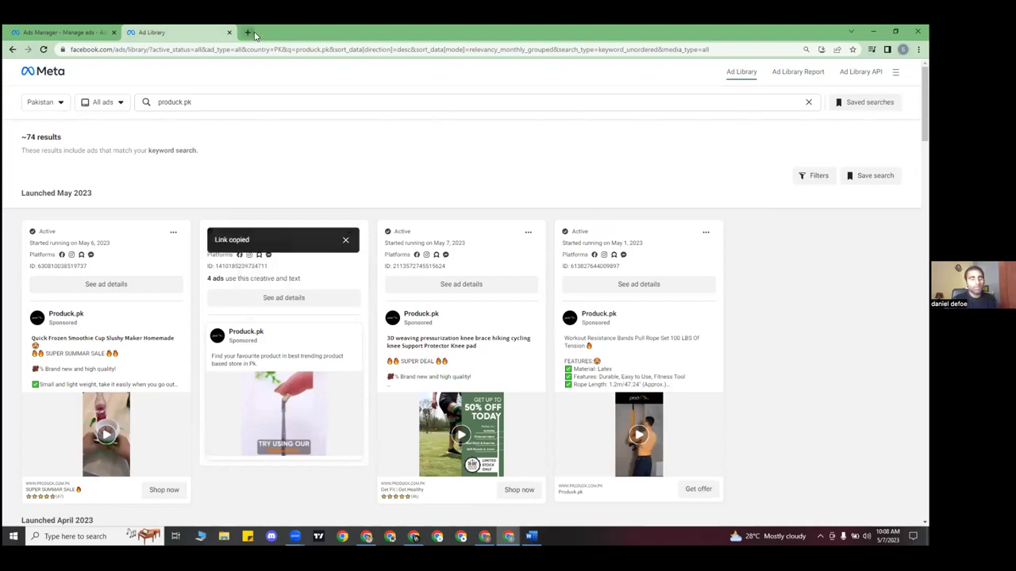
- Search the web for "link vedio download" and try fetching the copied Ad Library video link with SaveFrom.net
click(251, 33)
text(link vedio download)
key(Return)
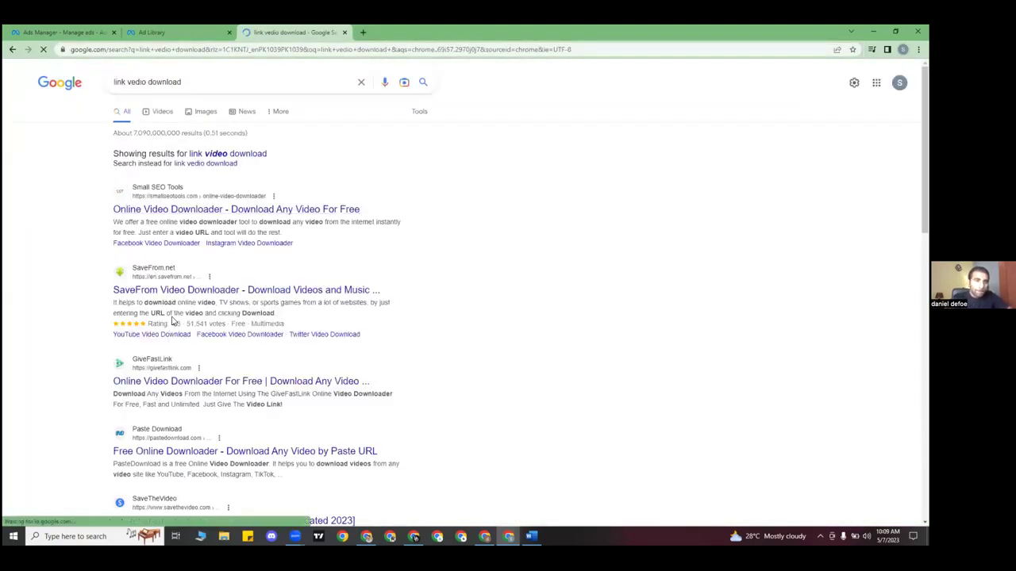
click(187, 288)
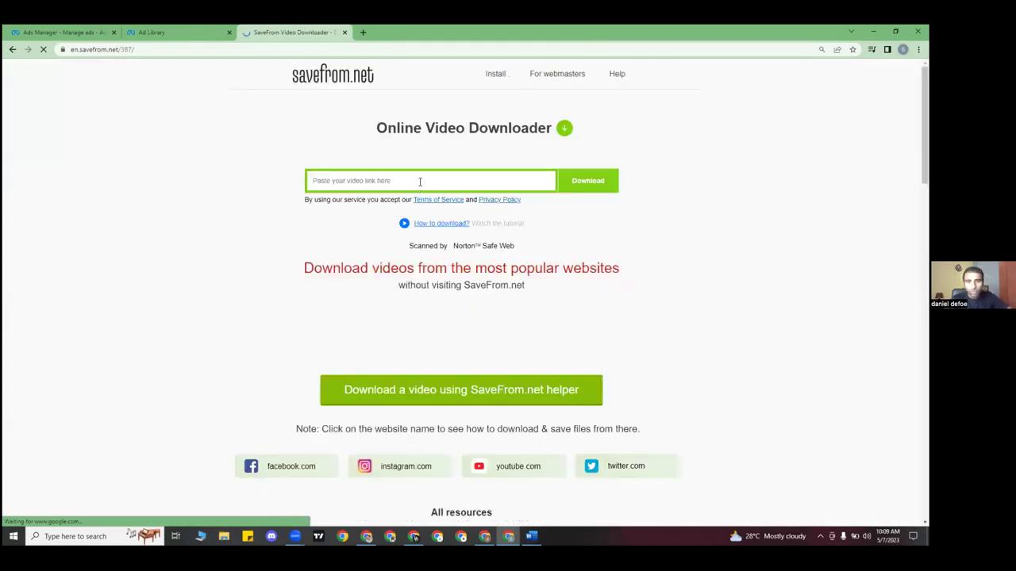
key(ctrl+v)
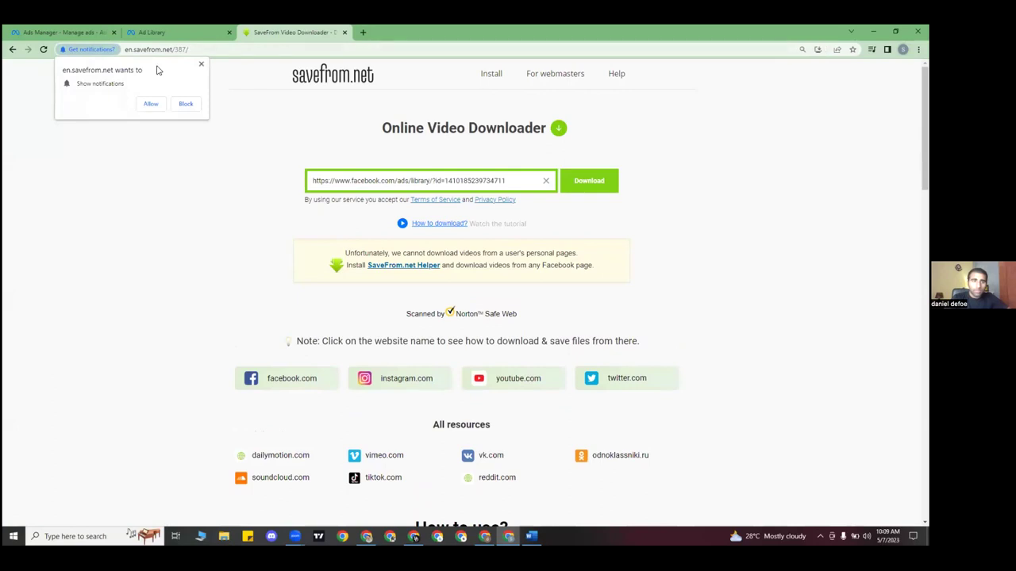
- Try to download the ad video by submitting its Ad Library link to the Small SEO Tools Online Video Downloader
key(alt+Left)
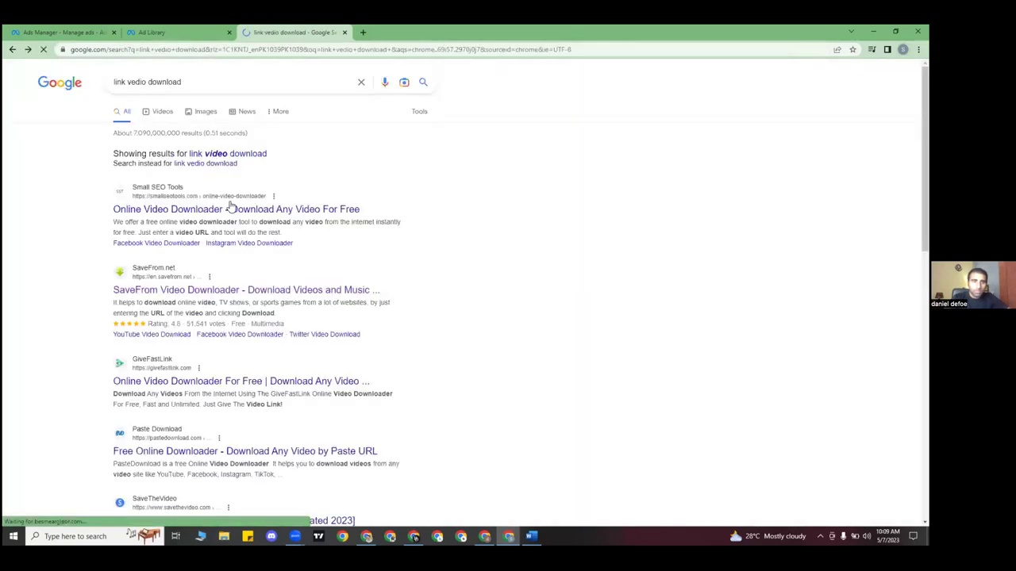
click(231, 206)
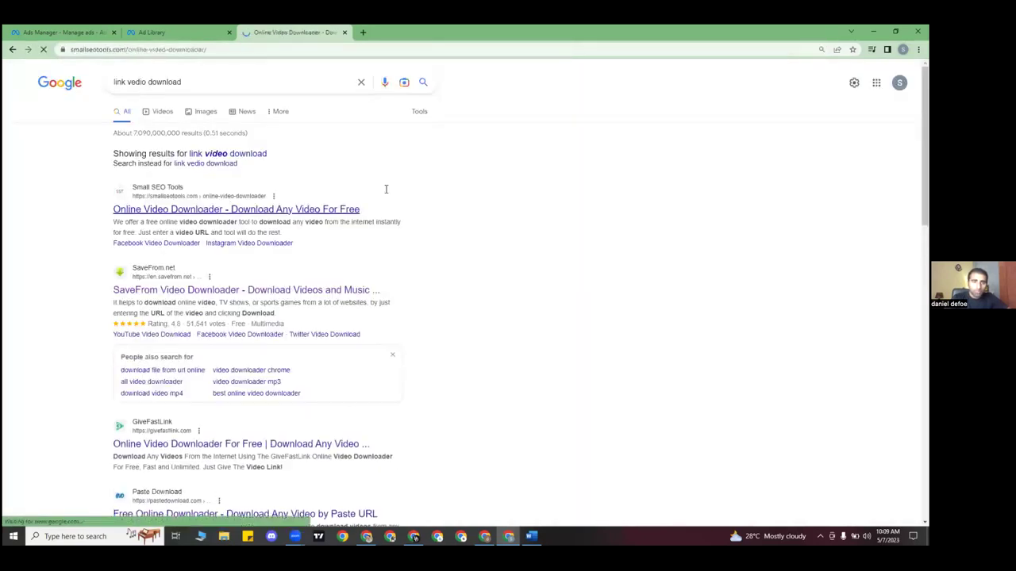
scroll(336, 364, down, 3)
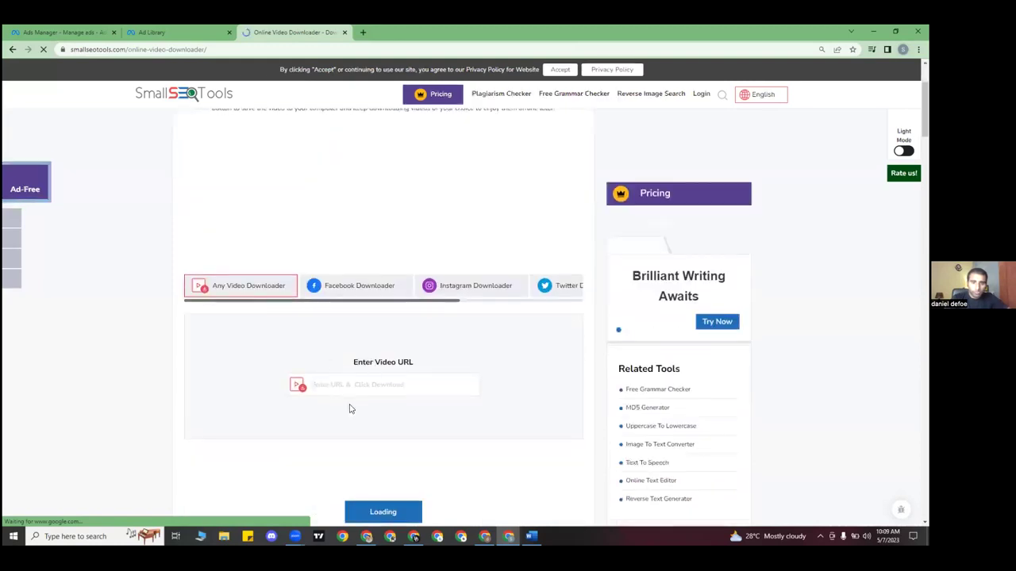
click(353, 386)
key(ctrl+v)
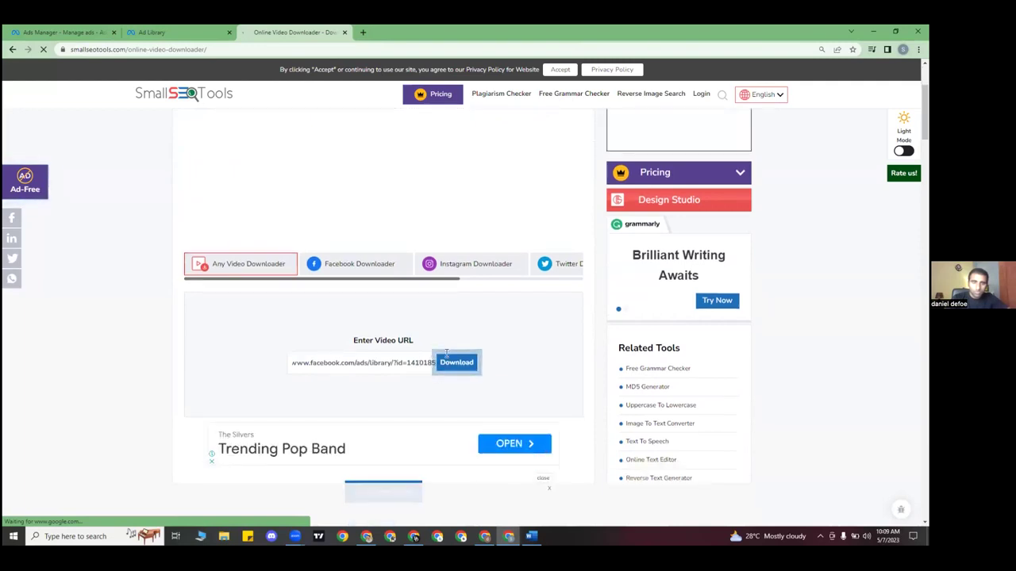
click(455, 362)
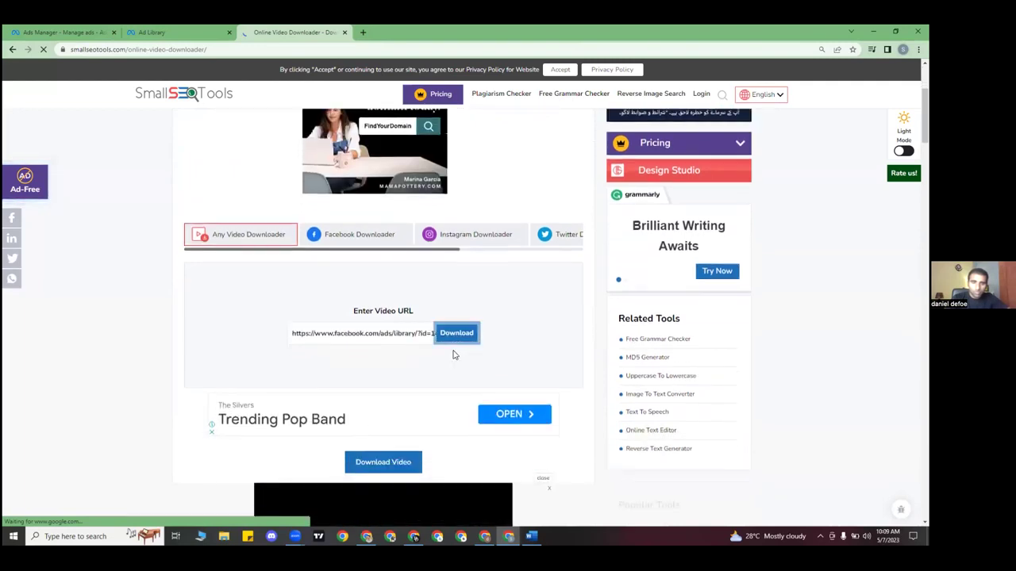
scroll(454, 355, down, 4)
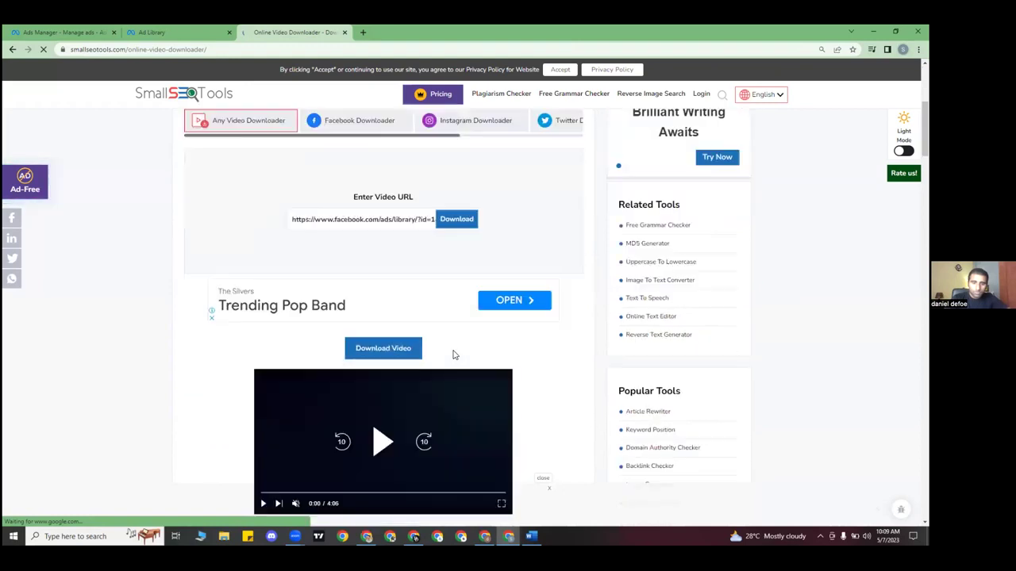
click(373, 268)
scroll(374, 373, down, 1)
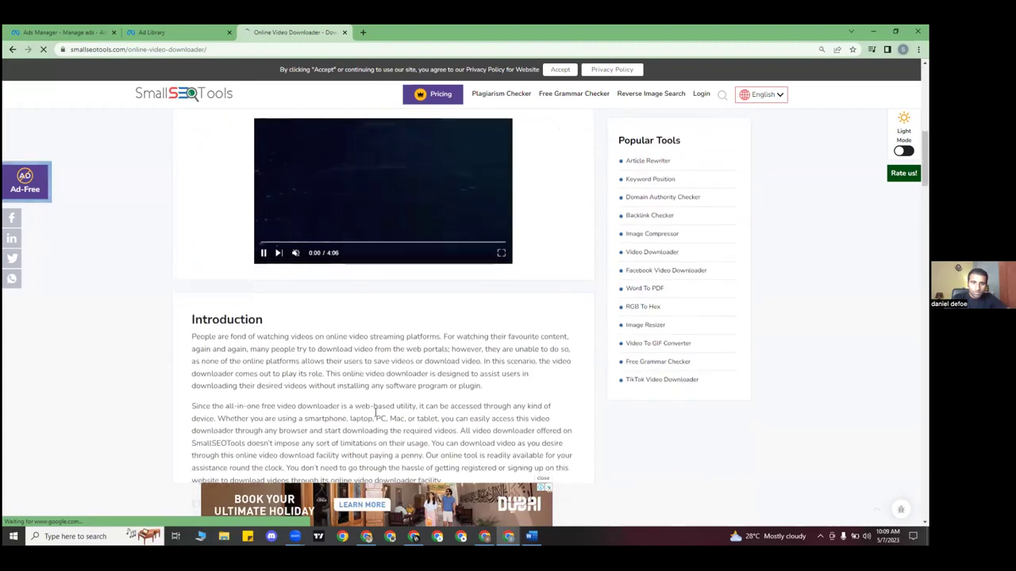
click(263, 252)
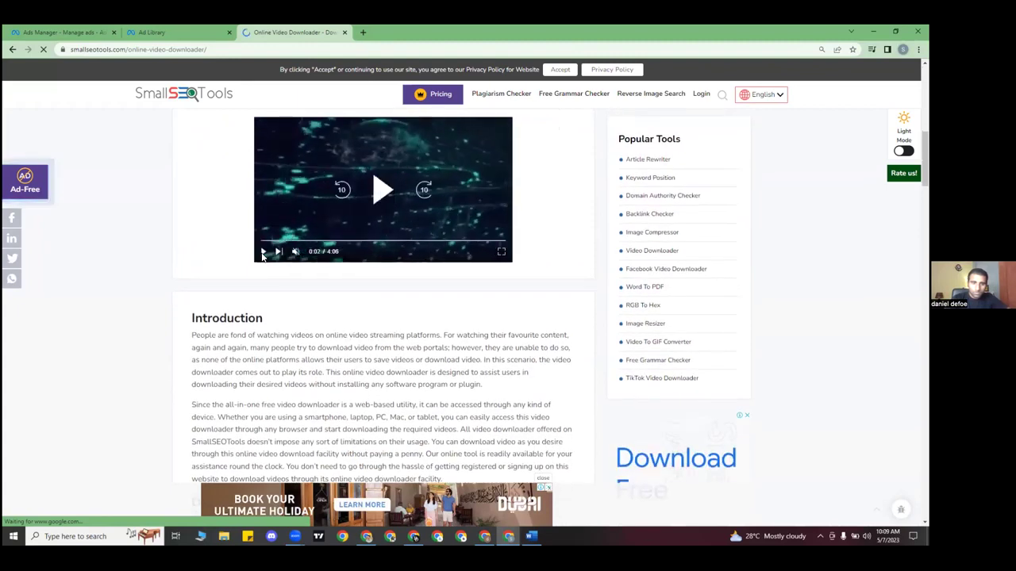
scroll(263, 256, down, 3)
scroll(263, 254, up, 9)
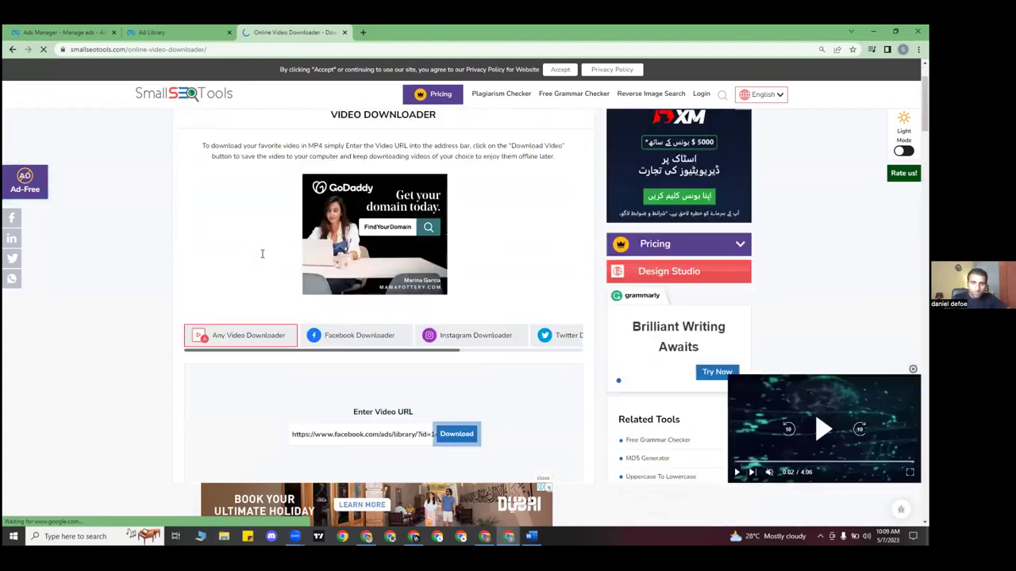
scroll(263, 254, down, 1)
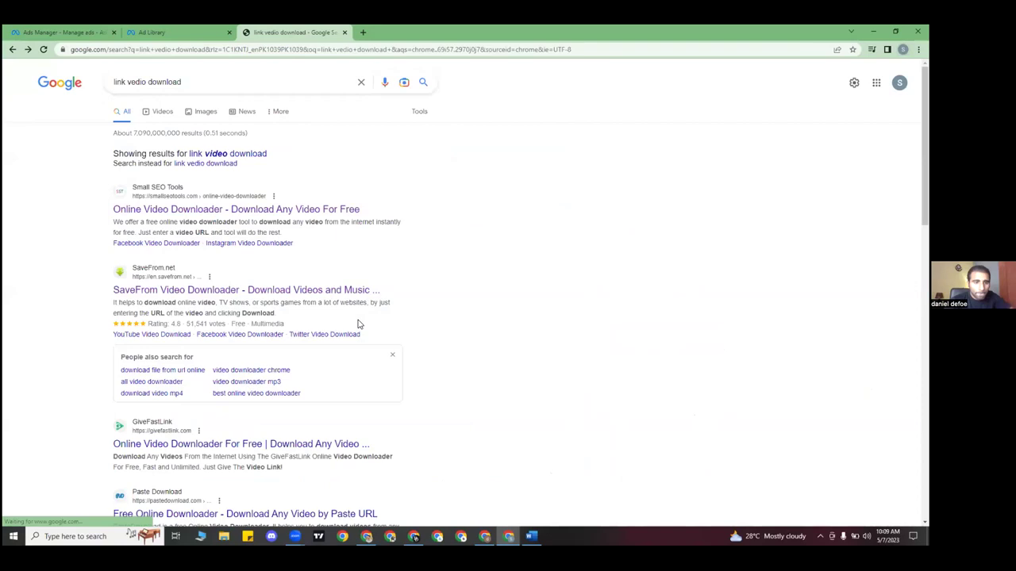
- Try the copied Ad Library link in the SaveTheVideo online downloader and close the redirect page it opens
scroll(358, 324, down, 2)
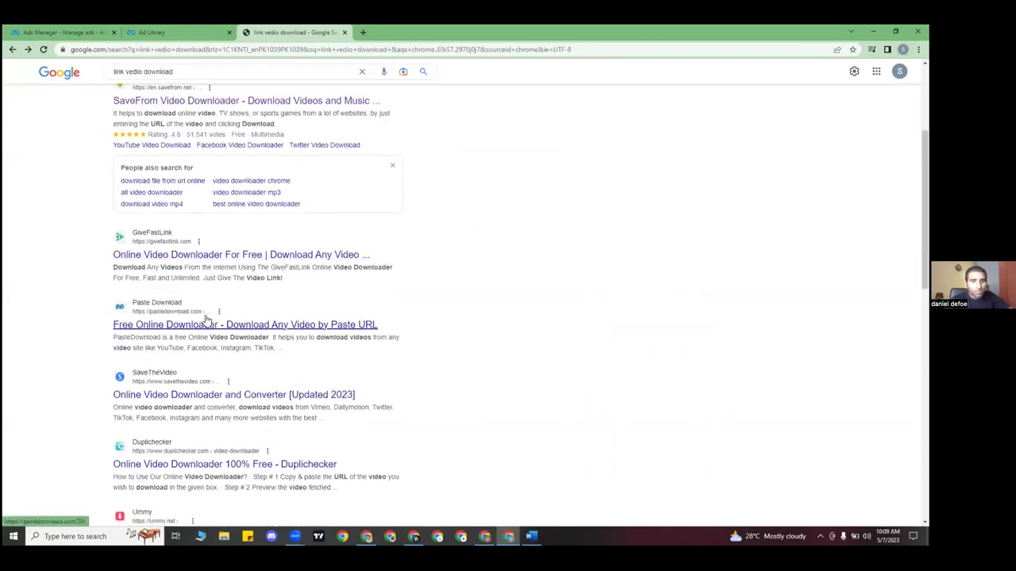
scroll(219, 403, down, 1)
scroll(215, 397, down, 1)
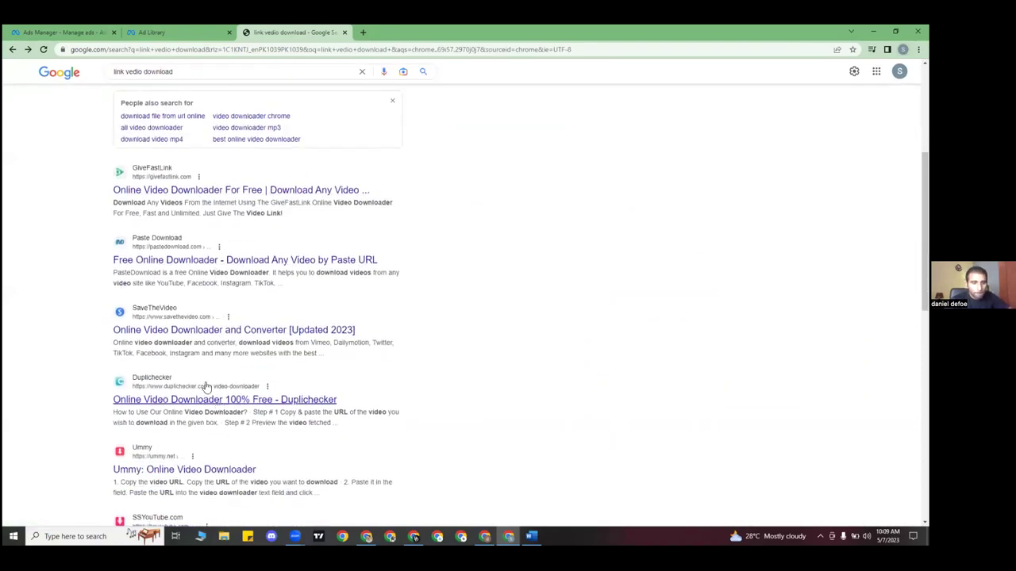
click(193, 331)
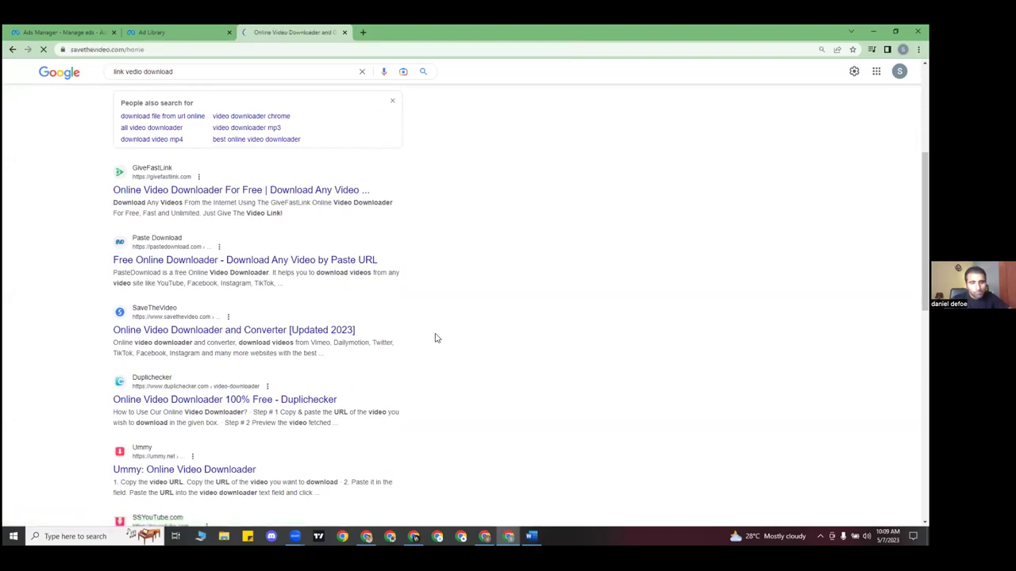
click(338, 293)
key(ctrl+v)
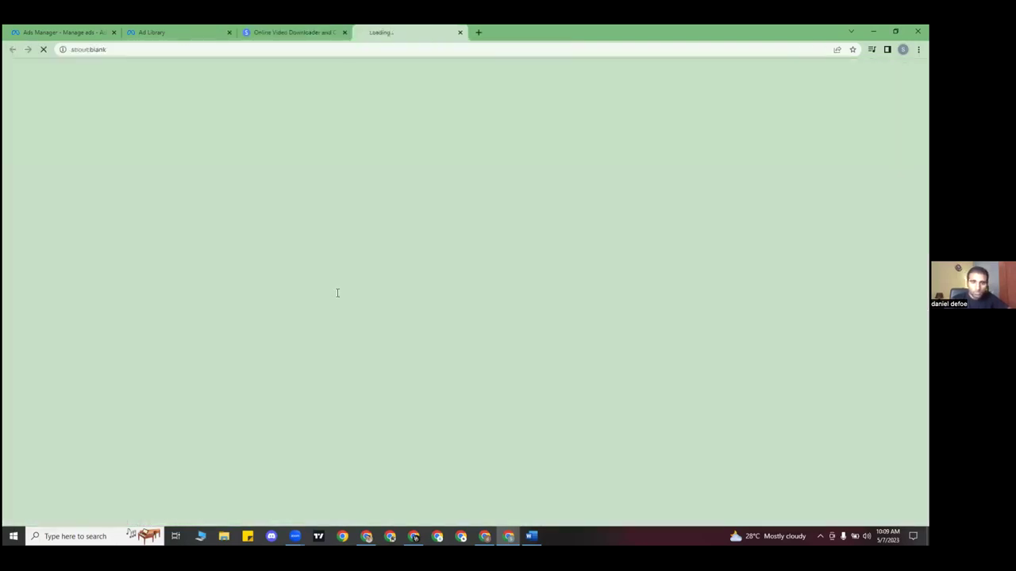
click(327, 32)
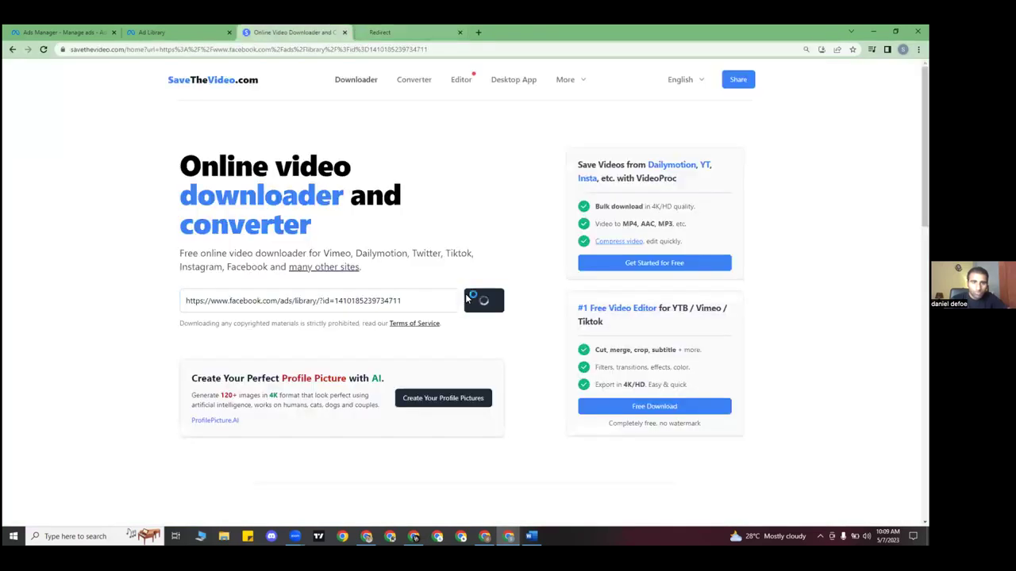
click(461, 32)
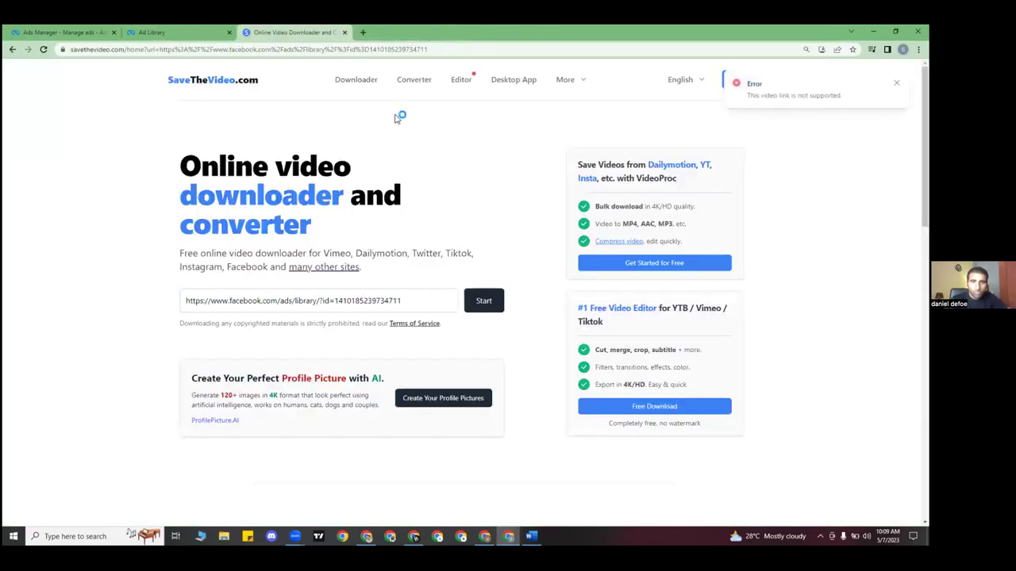
- Look through the SaveTheVideo page and retry fetching the pasted Ad Library link
scroll(392, 281, down, 6)
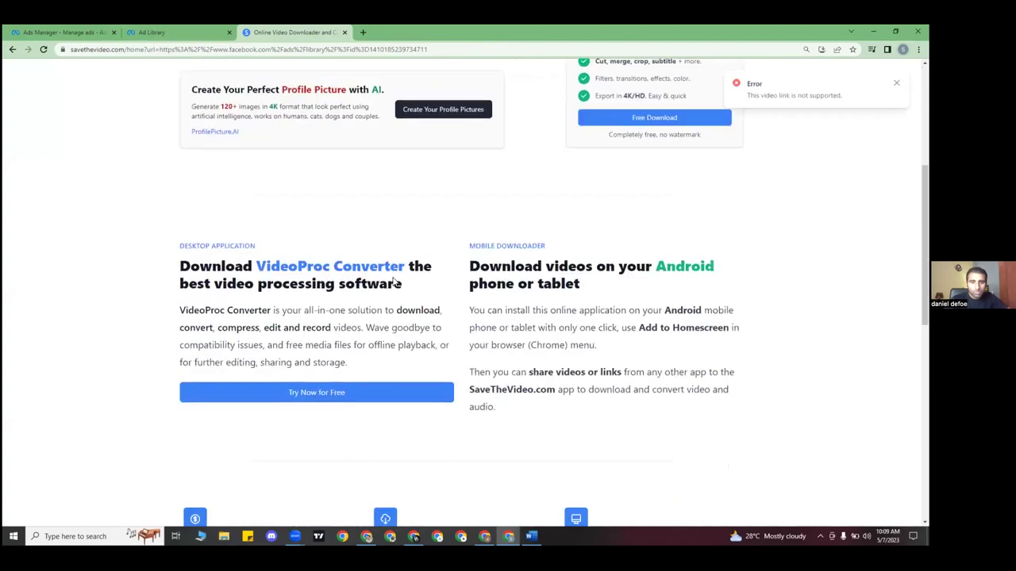
scroll(392, 281, down, 5)
scroll(392, 281, up, 12)
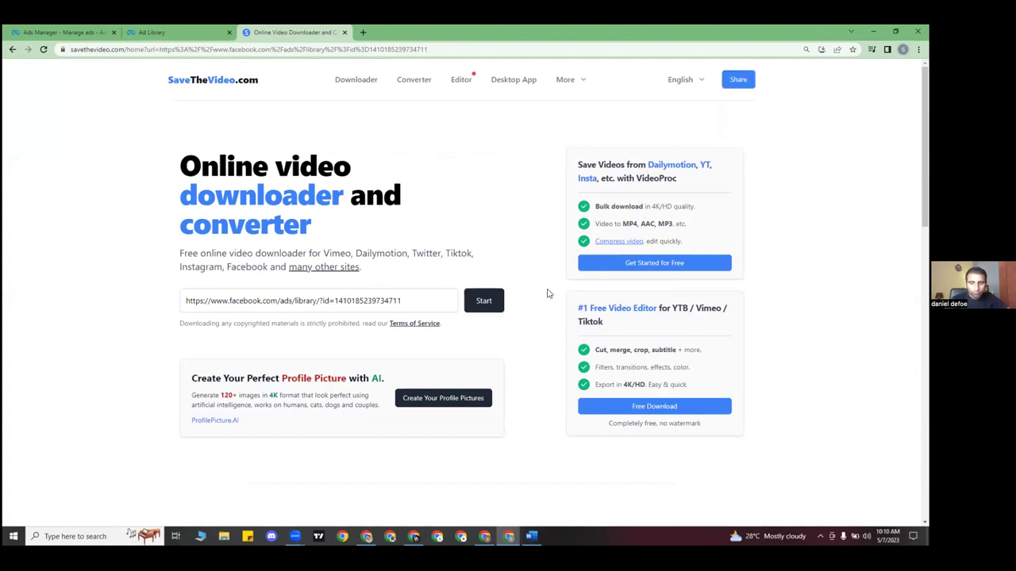
click(486, 302)
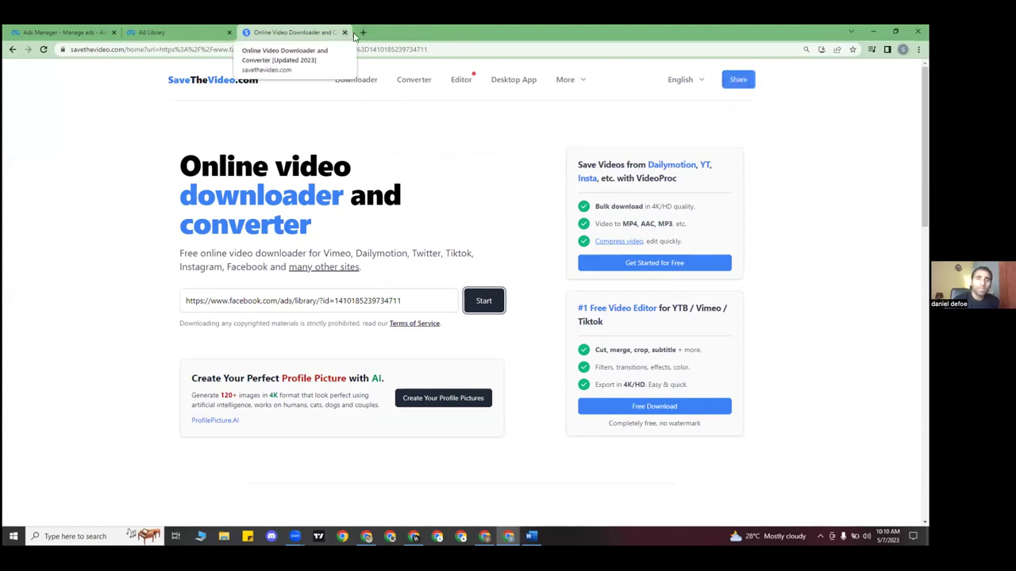
- Search the web for "idm download", download the Internet Download Manager 30-day trial installer, and close the SaveTheVideo page
click(359, 33)
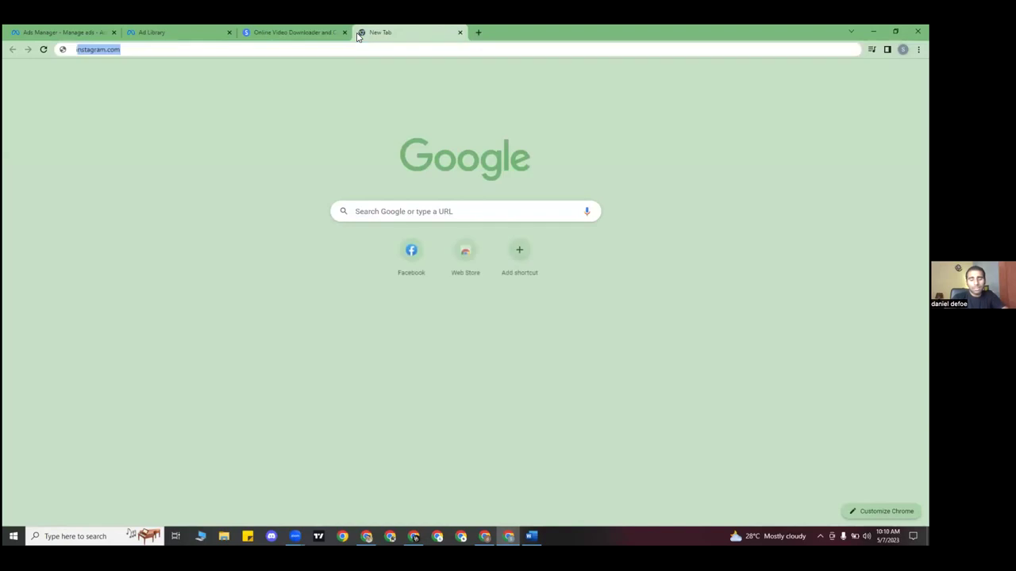
text(idm)
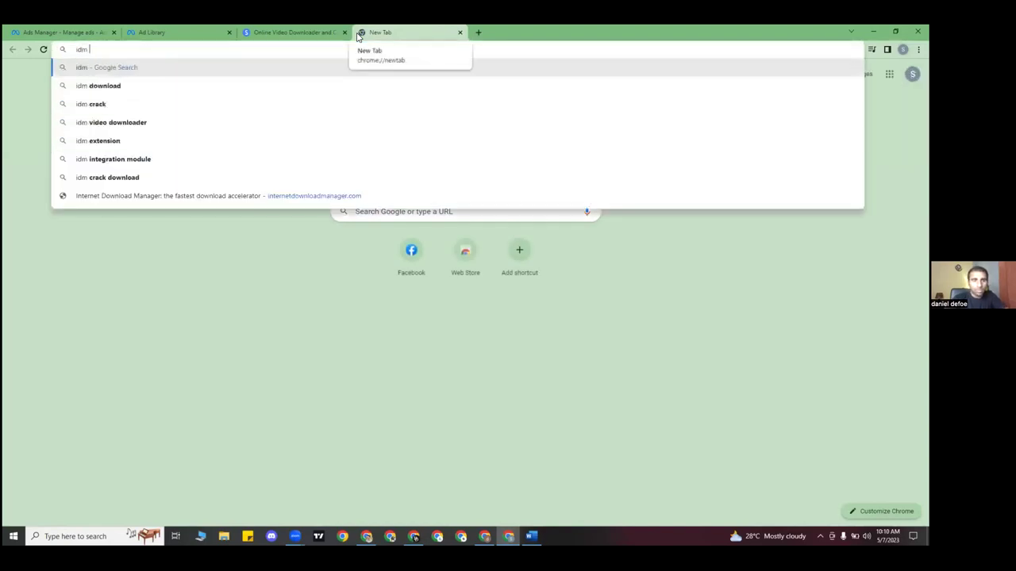
key(Down)
key(Return)
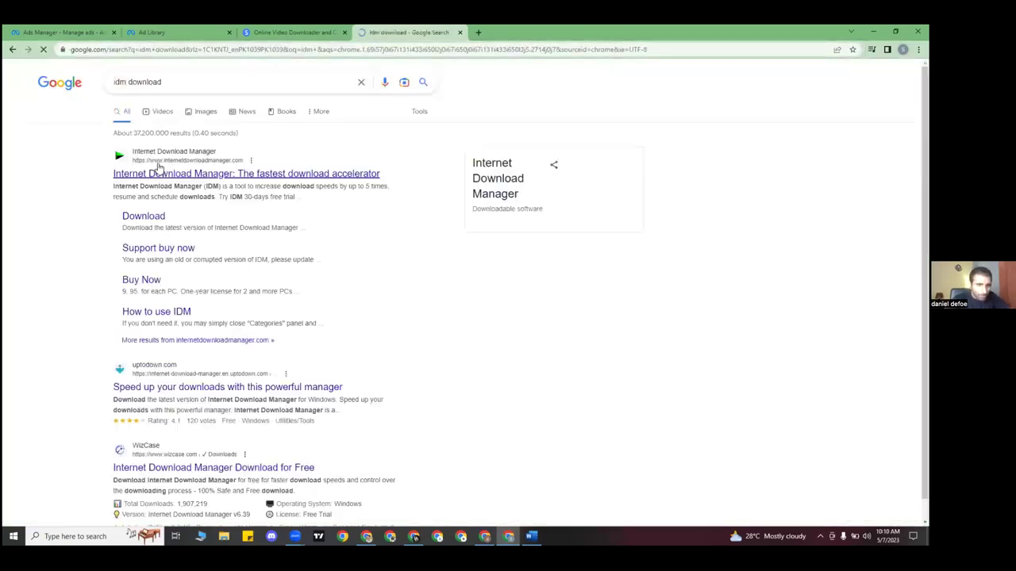
click(265, 217)
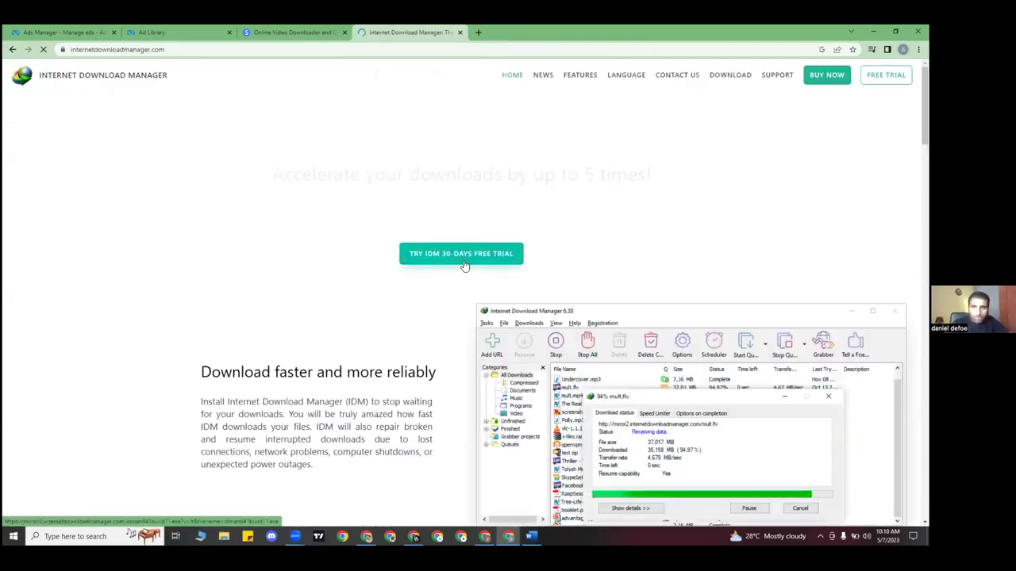
click(465, 265)
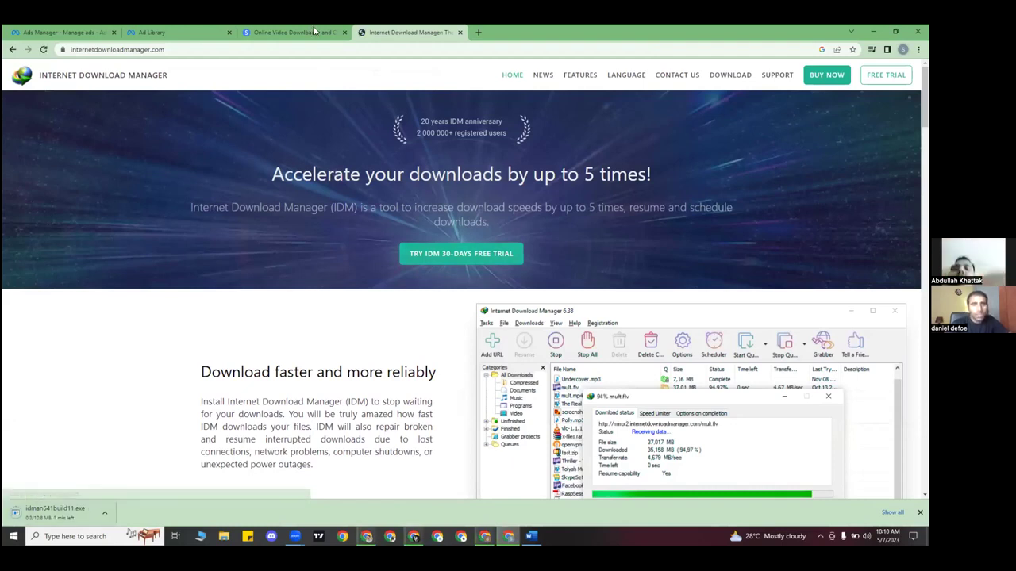
click(344, 32)
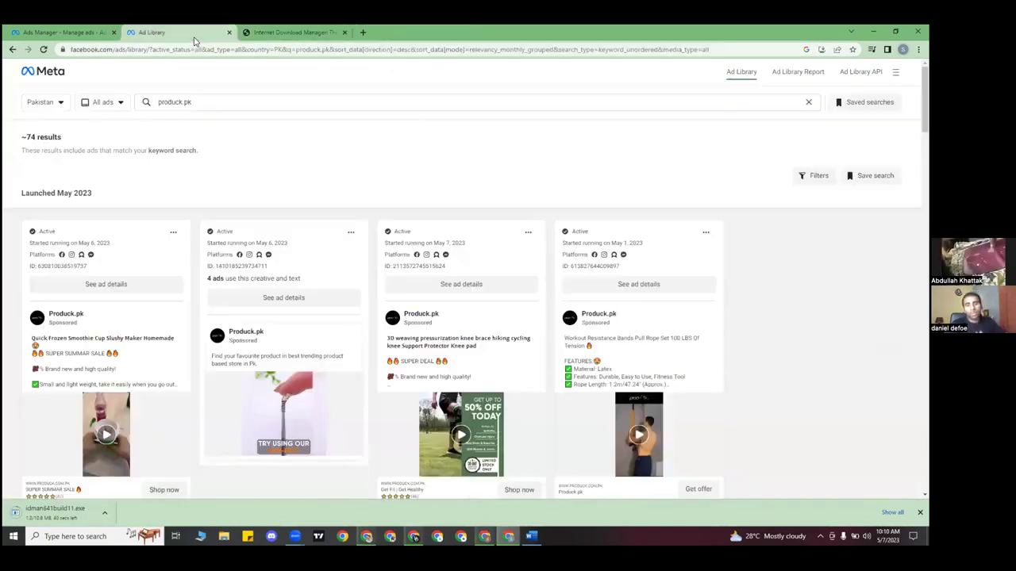
click(177, 32)
click(88, 33)
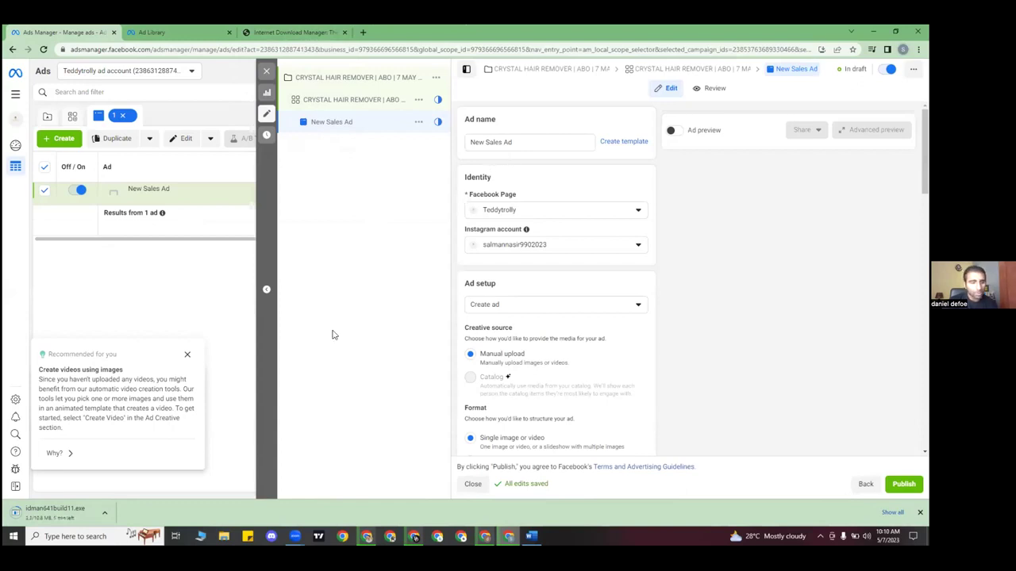
click(361, 32)
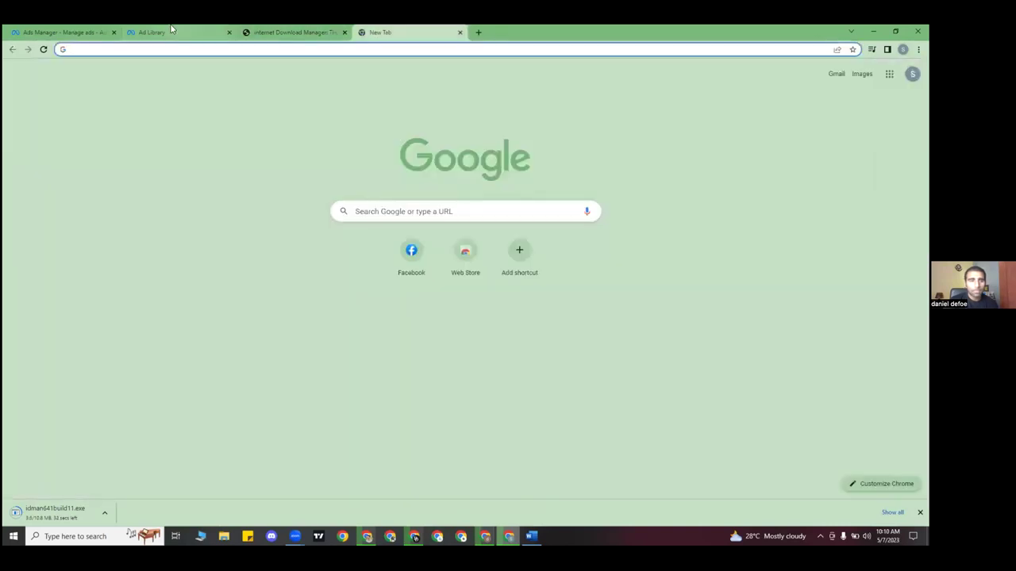
click(68, 32)
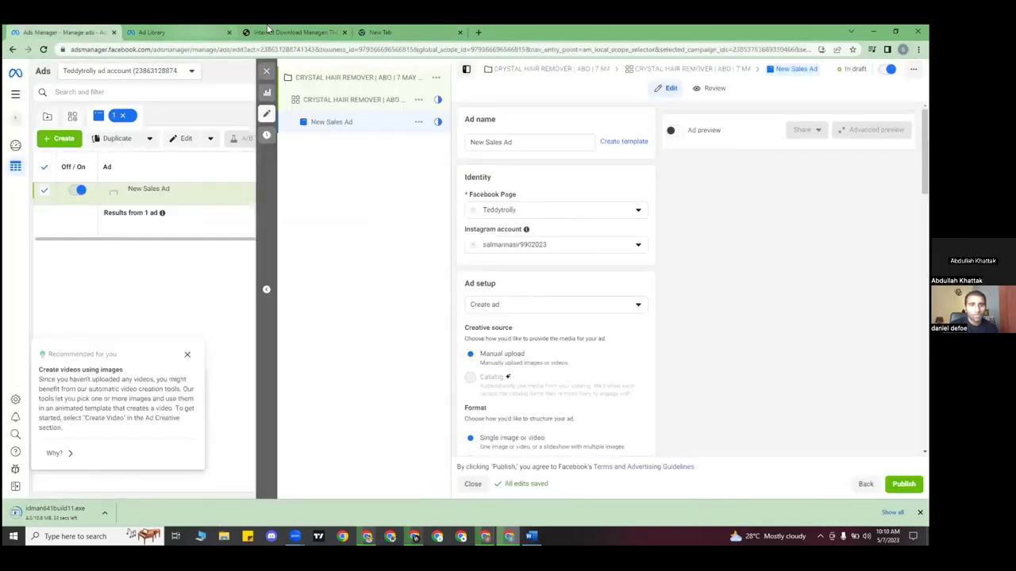
click(268, 30)
click(425, 30)
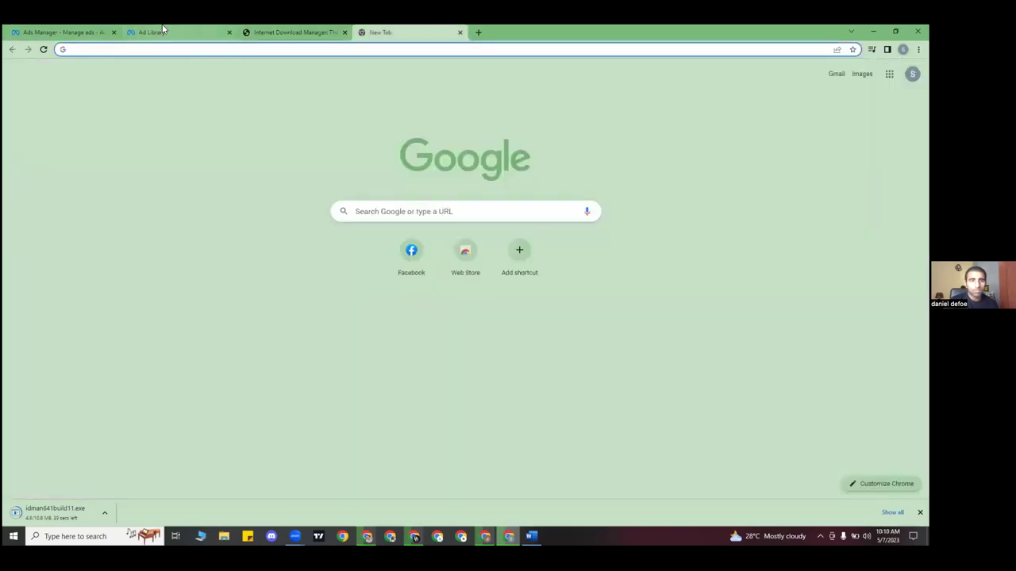
- Check the save options of the Produck.pk "Find your favourite product" video, and return to the New Sales Ad in Ads Manager
click(164, 29)
scroll(271, 311, down, 2)
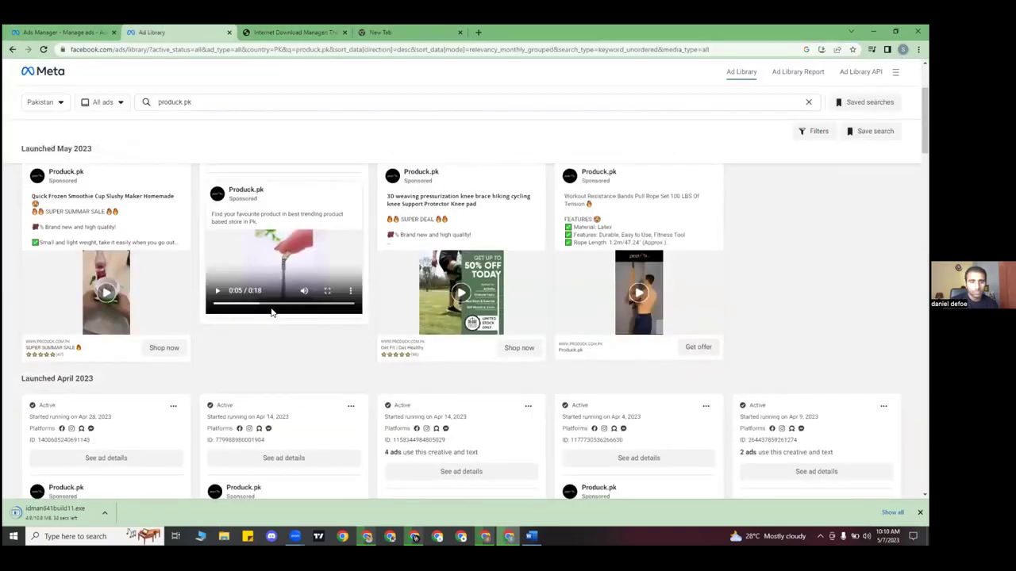
right_click(296, 272)
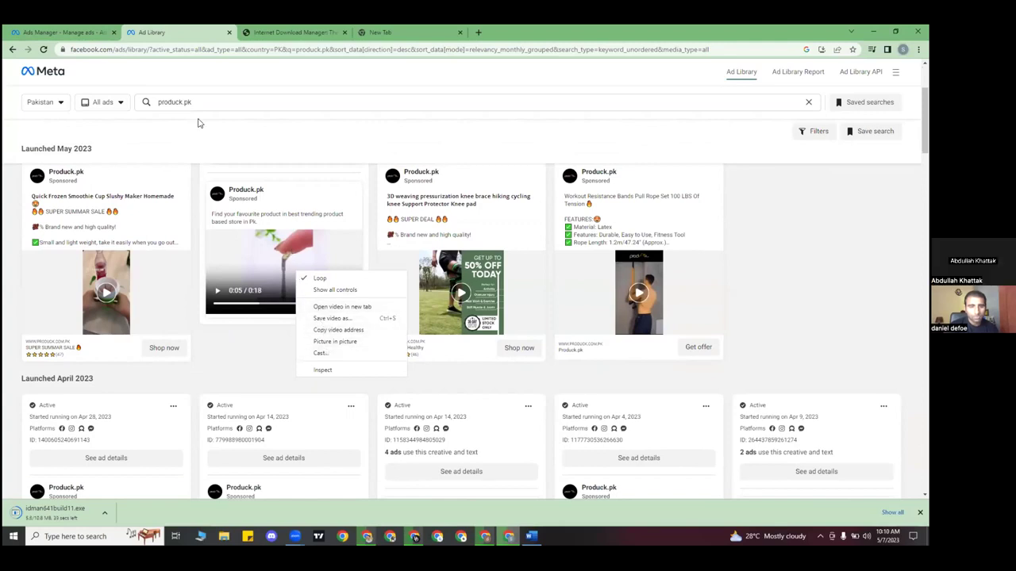
click(68, 30)
click(68, 30)
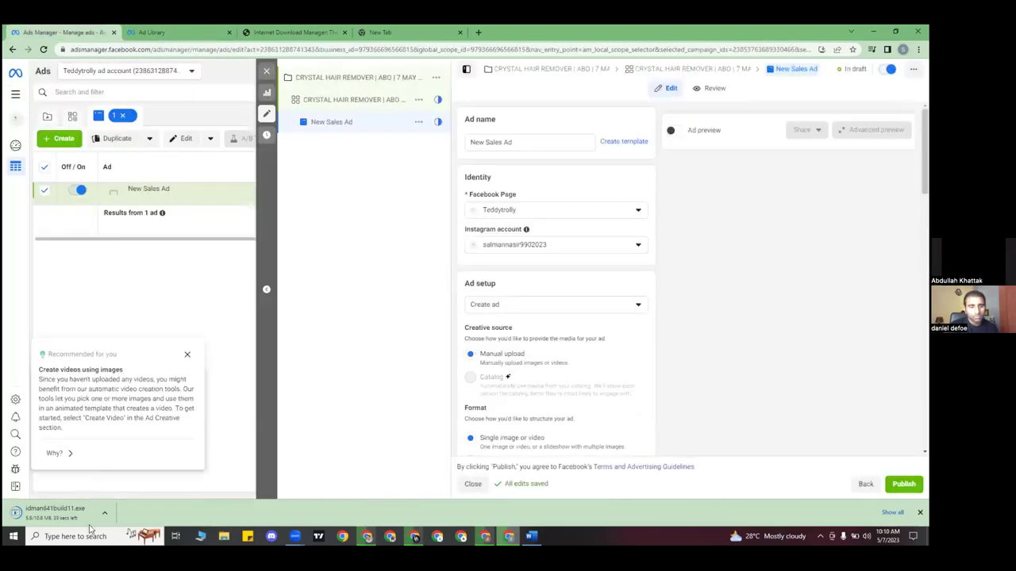
- Search the web for "alihunter" in the empty browser tab
click(106, 512)
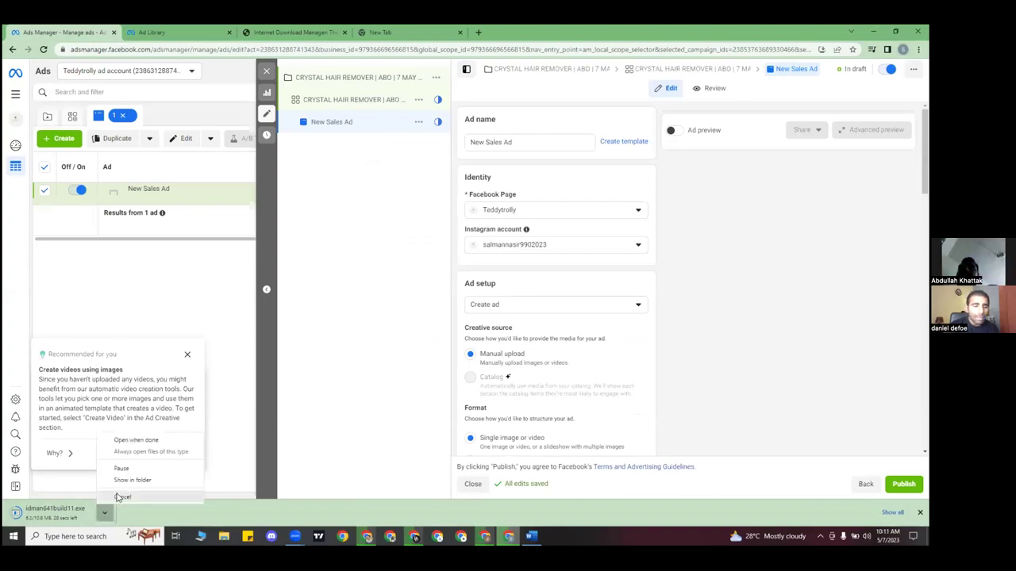
click(380, 32)
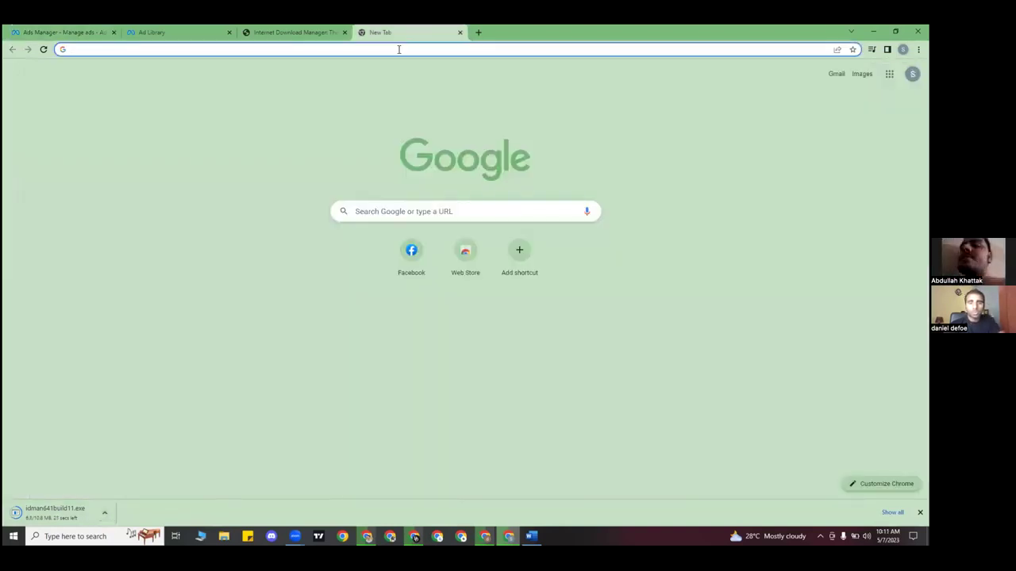
click(398, 49)
text(al)
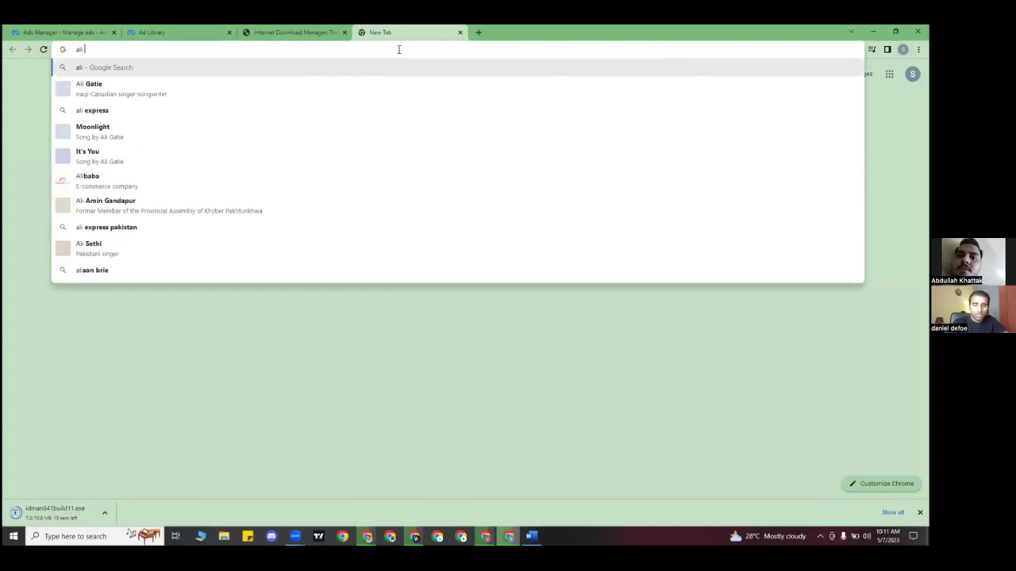
text(hunt)
key(ctrl+a)
key(BackSpace)
text(alihunter)
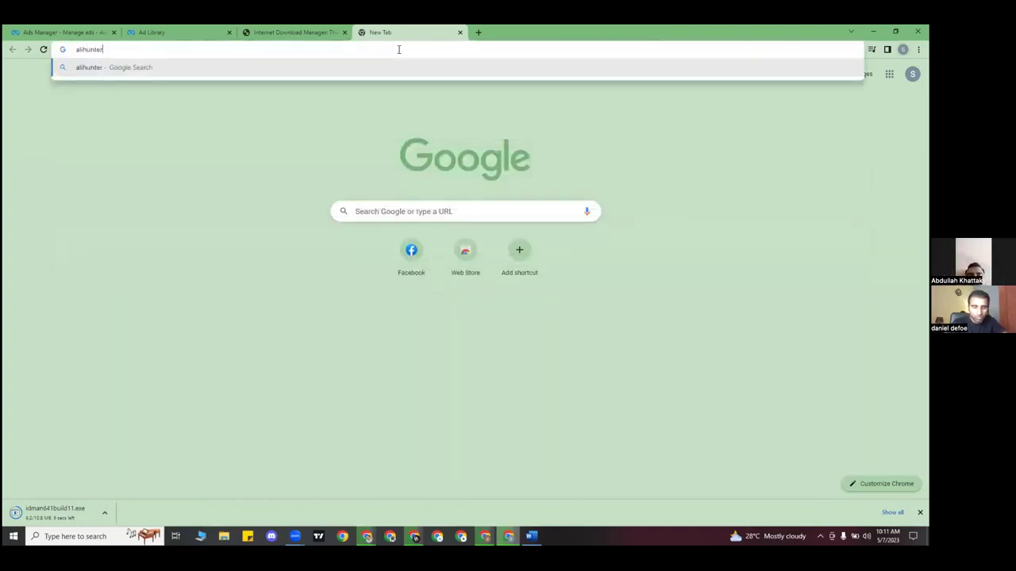
key(Return)
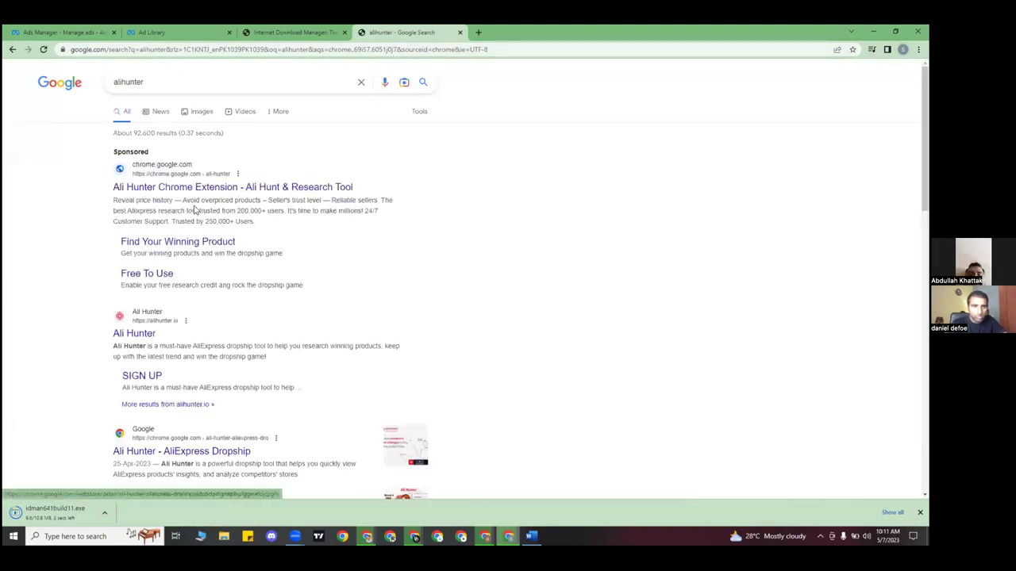
- Open the Ali Hunter - AliExpress Dropship page in the Chrome Web Store and add the extension to Chrome
click(198, 193)
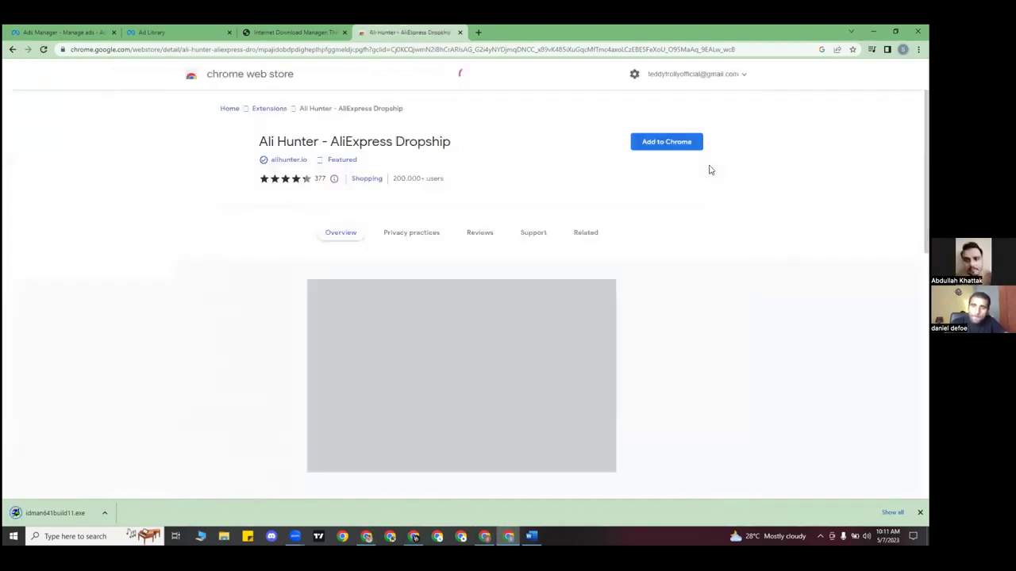
click(687, 142)
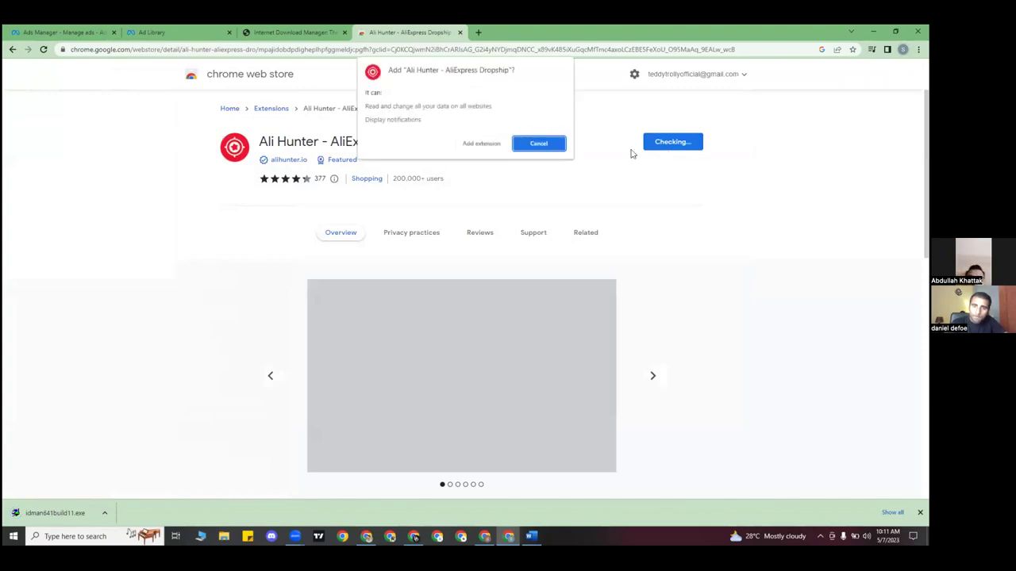
click(486, 143)
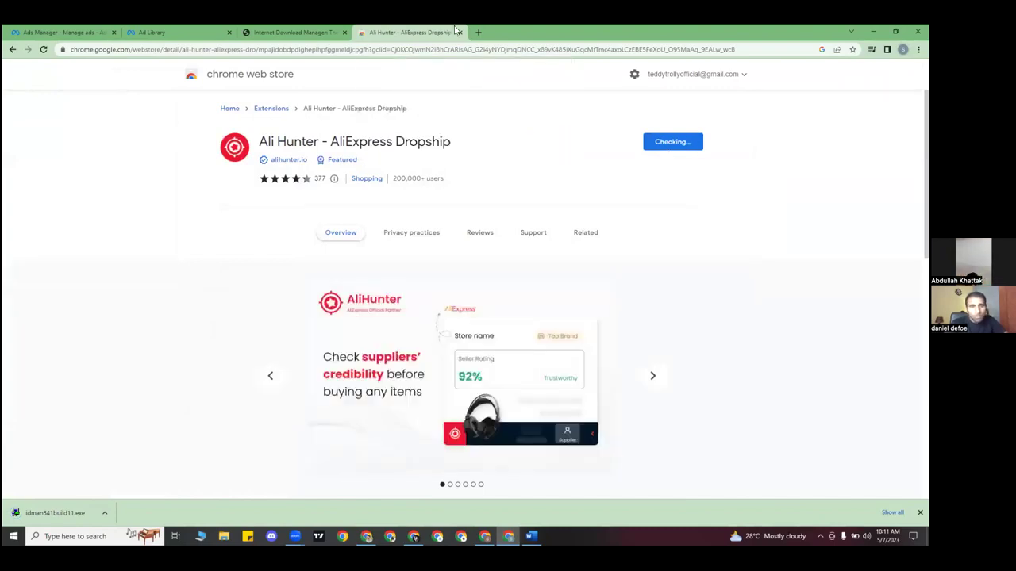
- Search the web for "alibaba" in a new tab
click(480, 33)
text(ali)
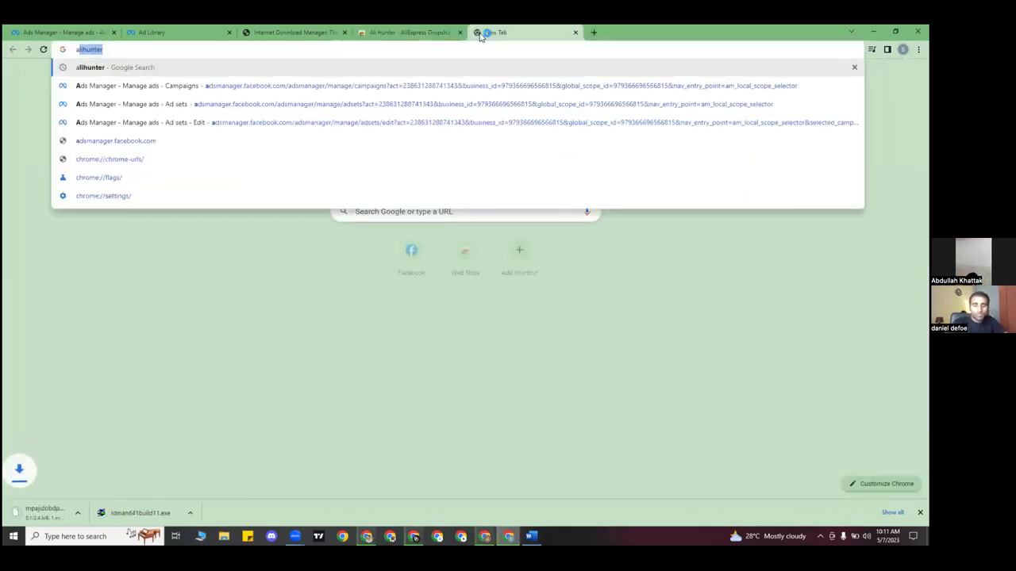
text(baba)
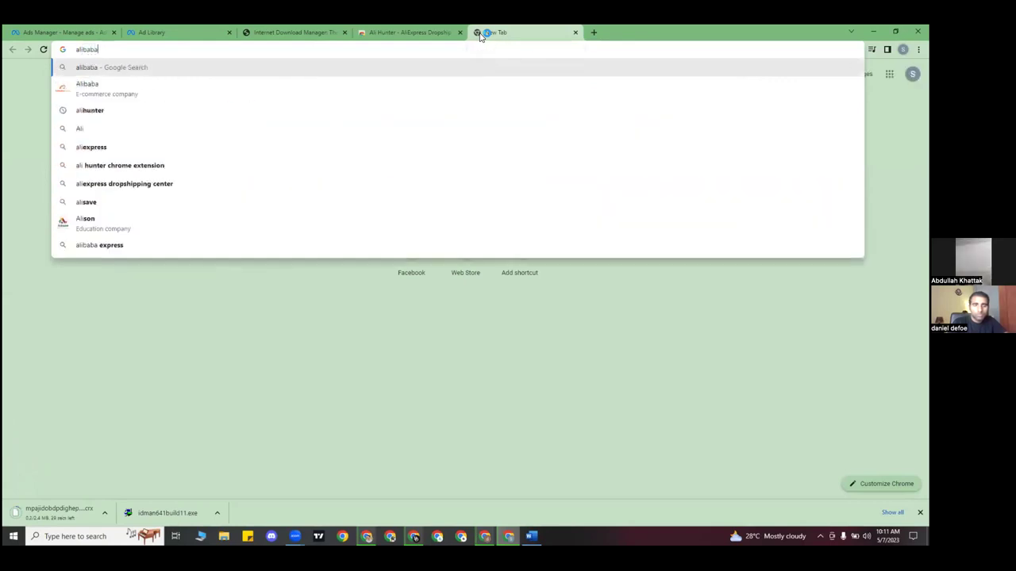
key(Return)
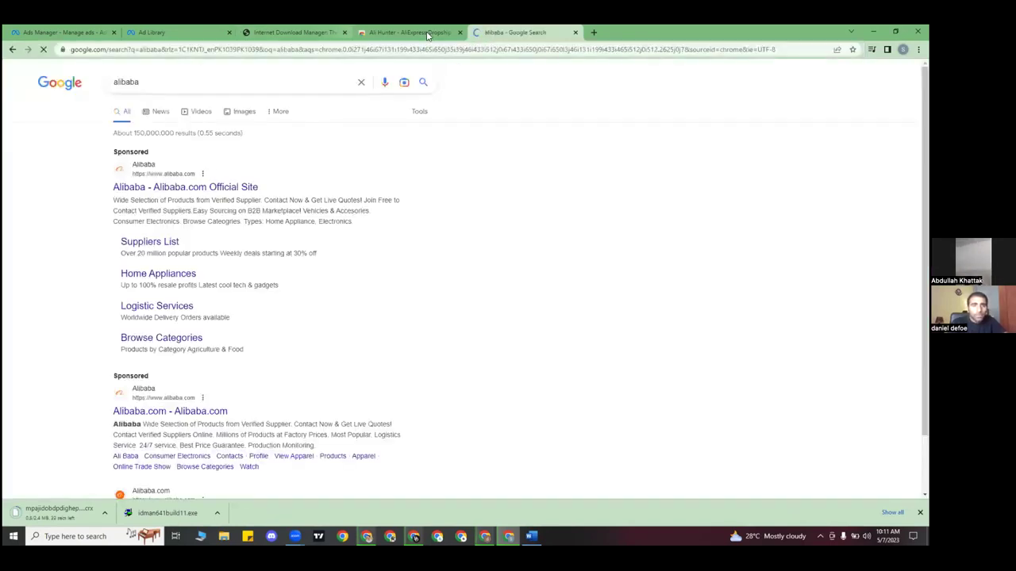
- Replace the Internet Download Manager page with YouTube through a web search, and launch the downloaded idman641build11.exe installer
click(251, 32)
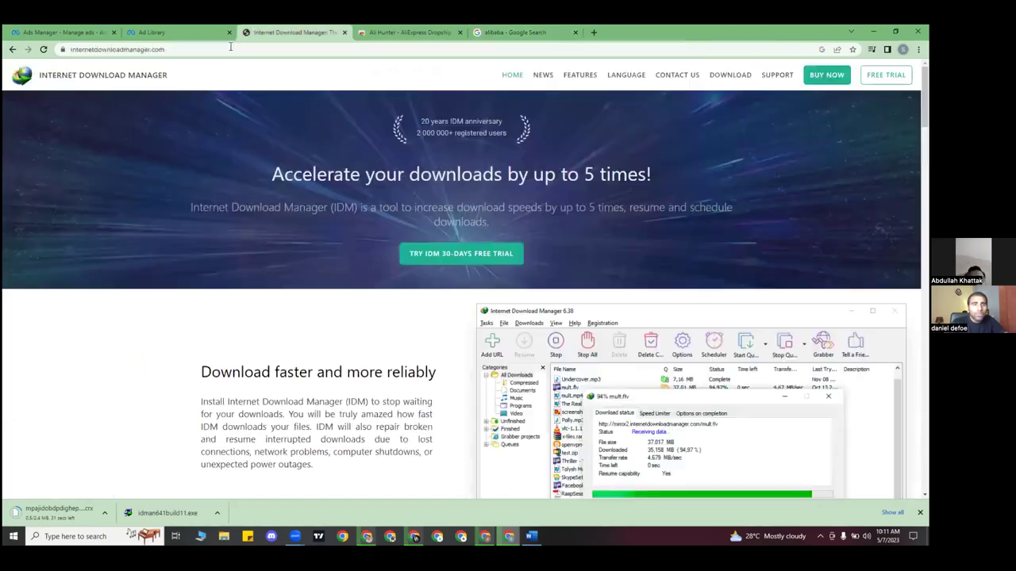
click(231, 49)
text(youtube)
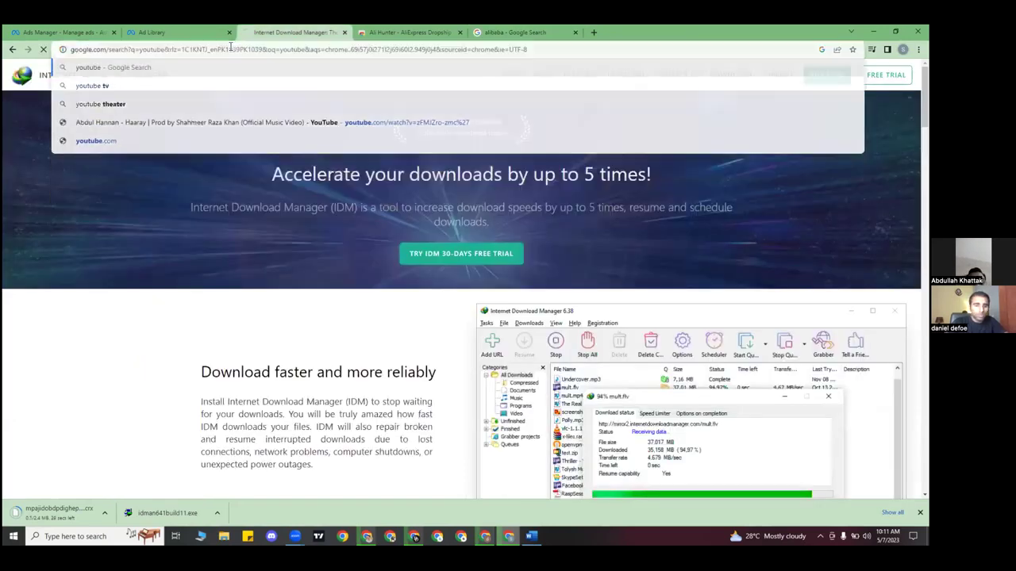
key(Return)
click(157, 511)
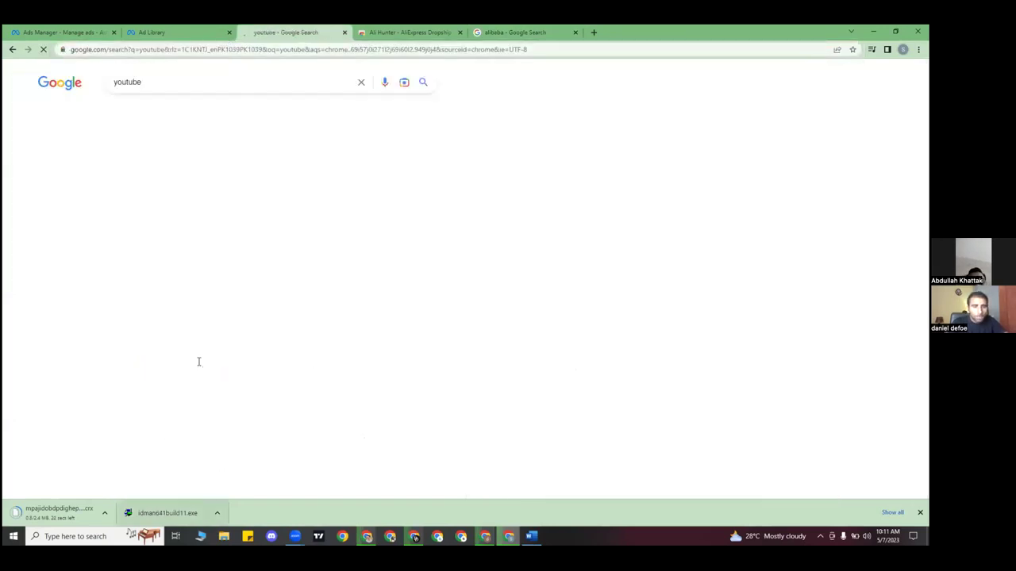
drag(116, 175, 323, 66)
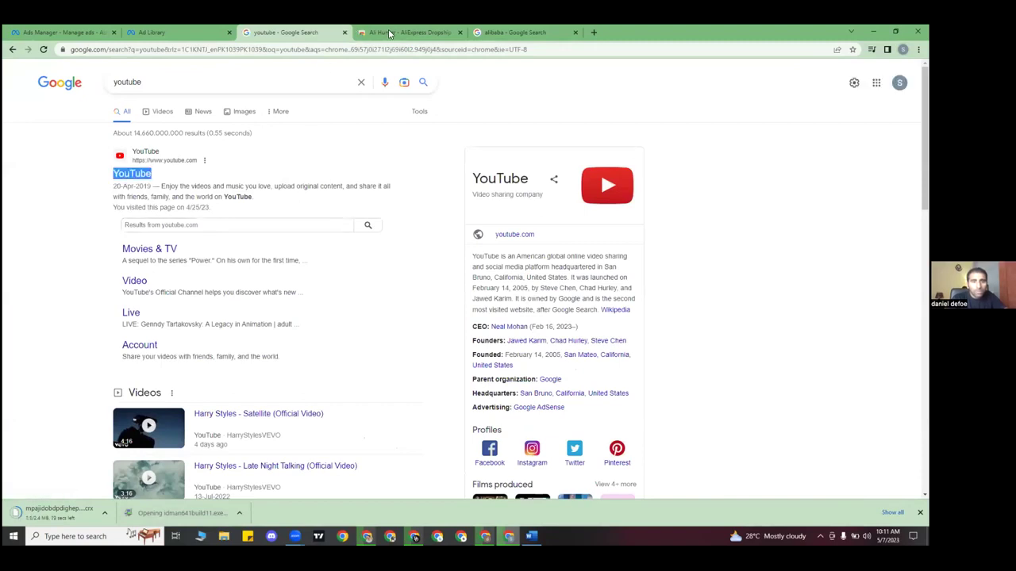
click(128, 175)
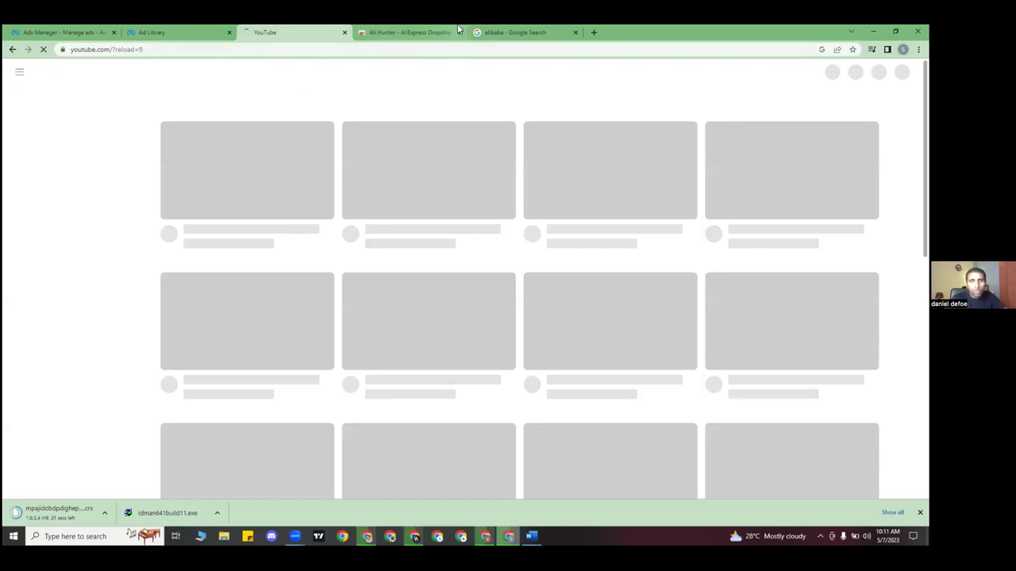
- Close the Ali Hunter web store page and open the Alibaba.com official site from the search results
click(493, 33)
click(441, 33)
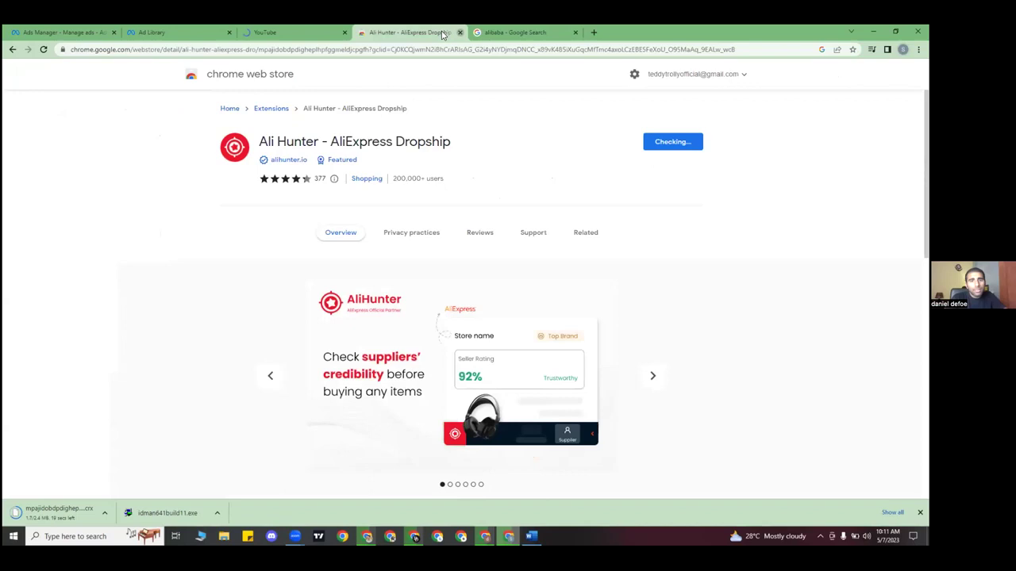
click(459, 33)
click(300, 32)
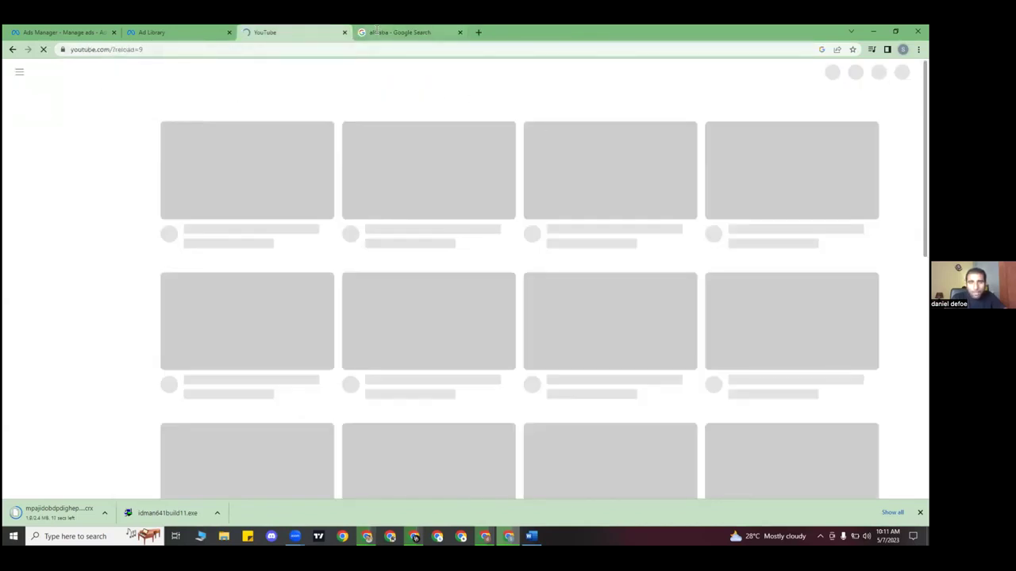
click(400, 32)
click(173, 186)
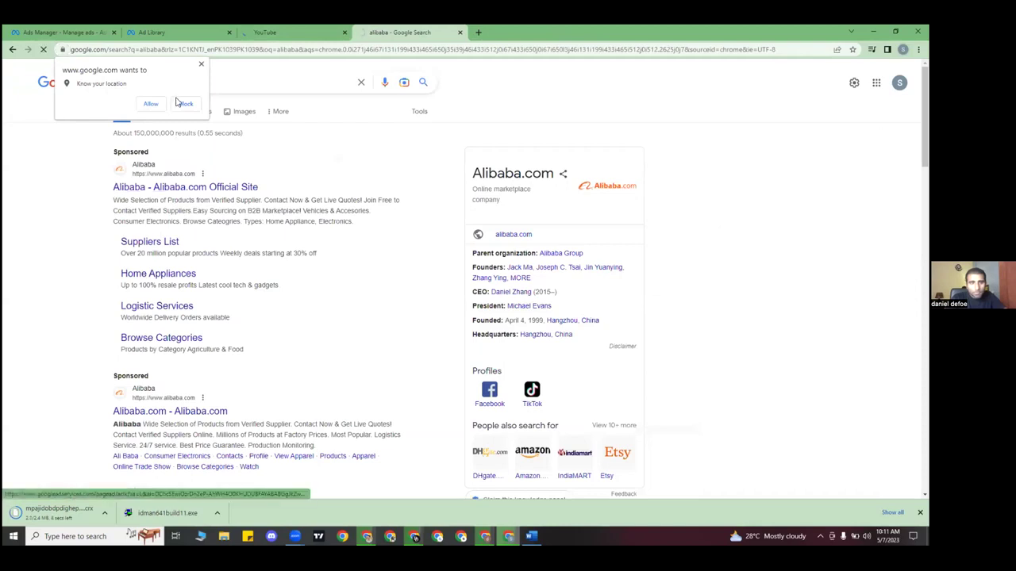
- Try reloading the YouTube page, and search Alibaba for "ear wax cleaner"
click(295, 32)
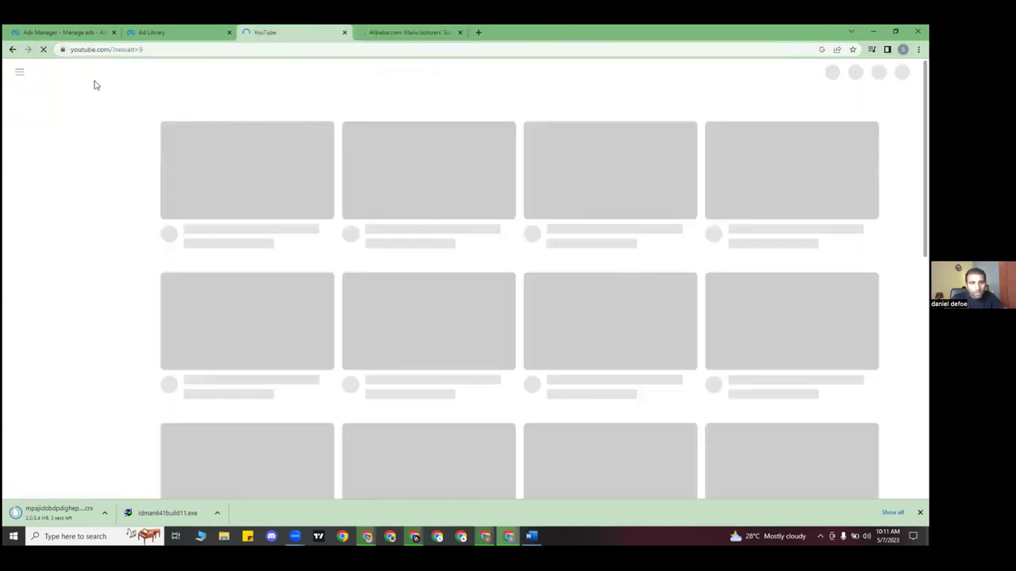
click(43, 49)
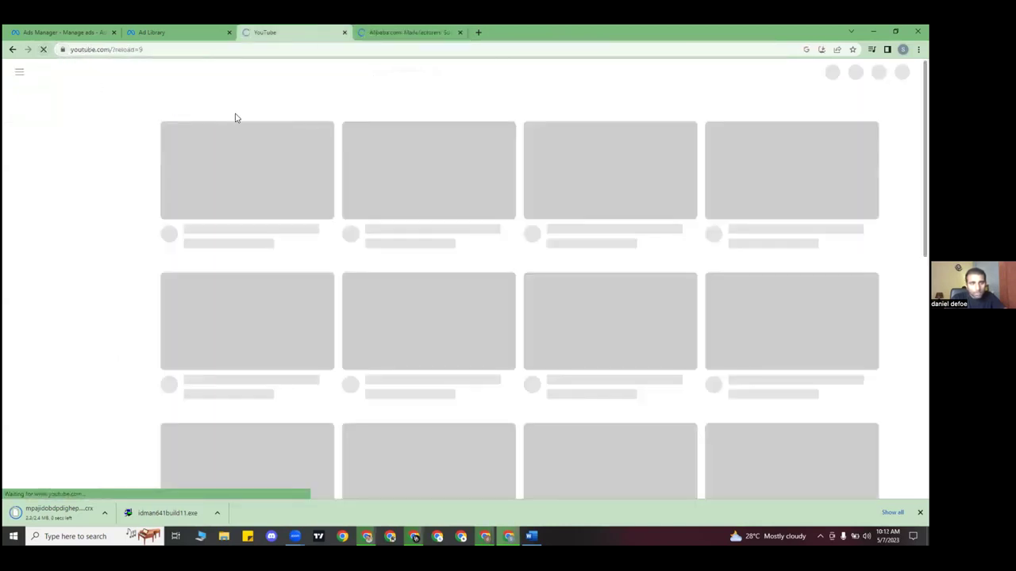
click(403, 34)
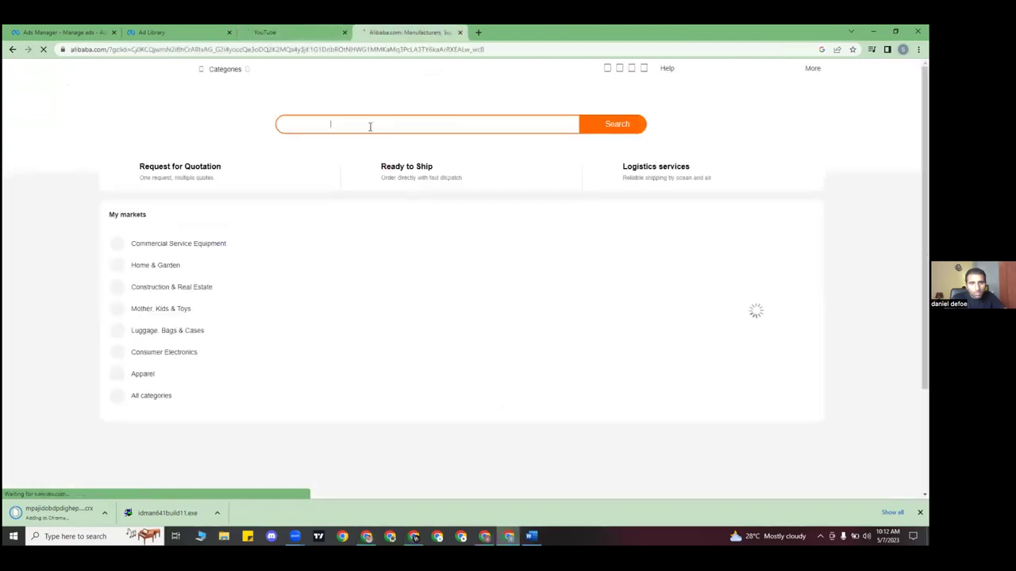
click(369, 127)
text(ear wax cleaner)
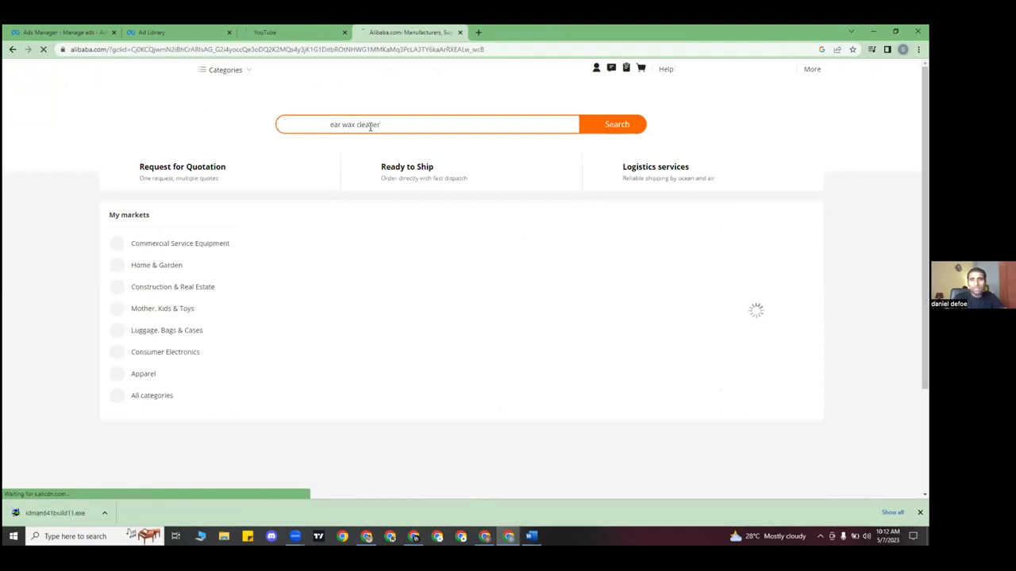
key(Return)
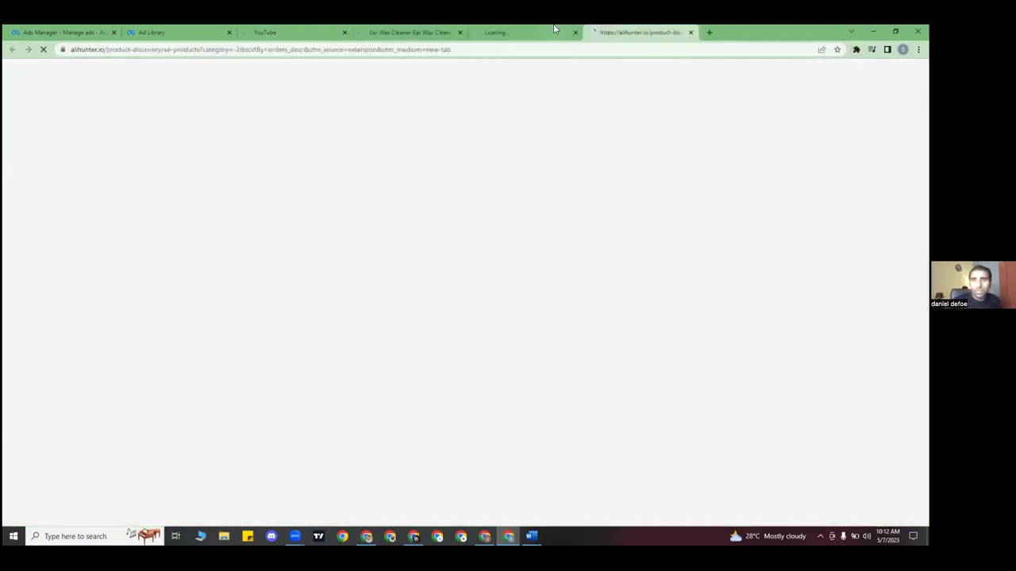
- Check the newly opened pages and close the Ali Orders AliExpress Dropship page of the Shopify App Store
click(481, 33)
click(455, 29)
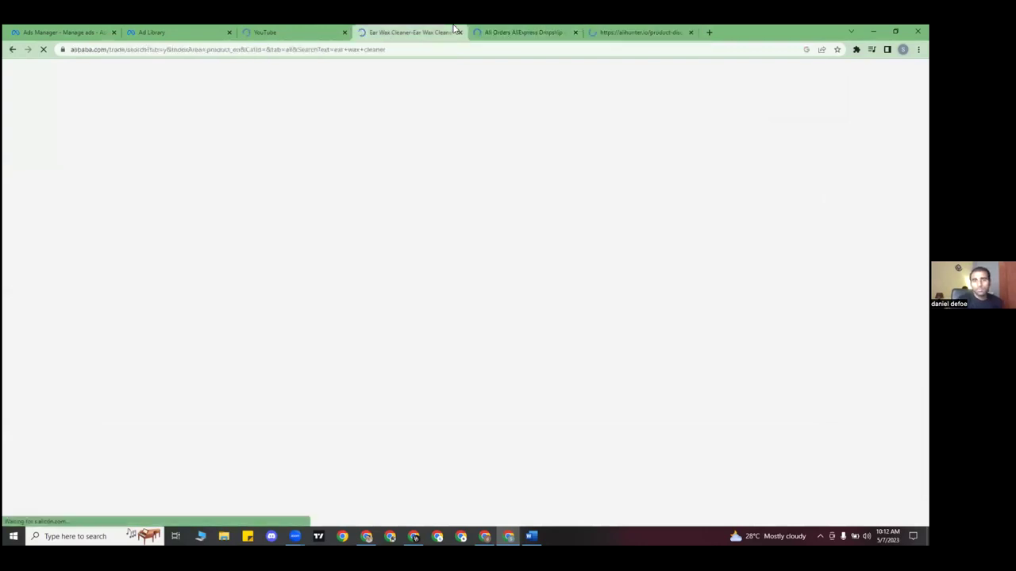
click(516, 31)
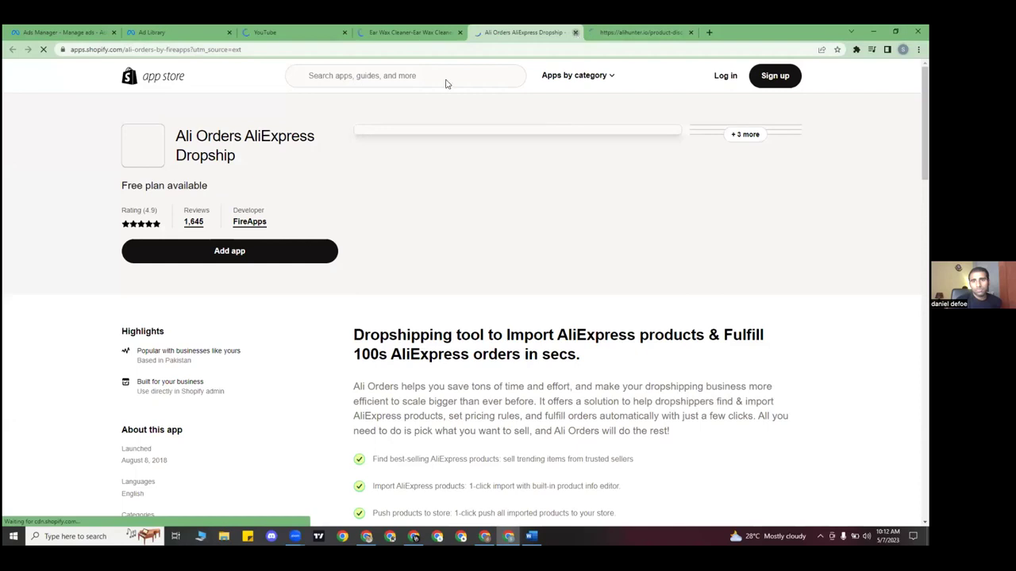
click(575, 33)
- Check the YouTube and Ad Library pages and the "FLYING OVER MALDIVES" video in another Chrome window, and return to the Alibaba window
click(394, 26)
click(282, 29)
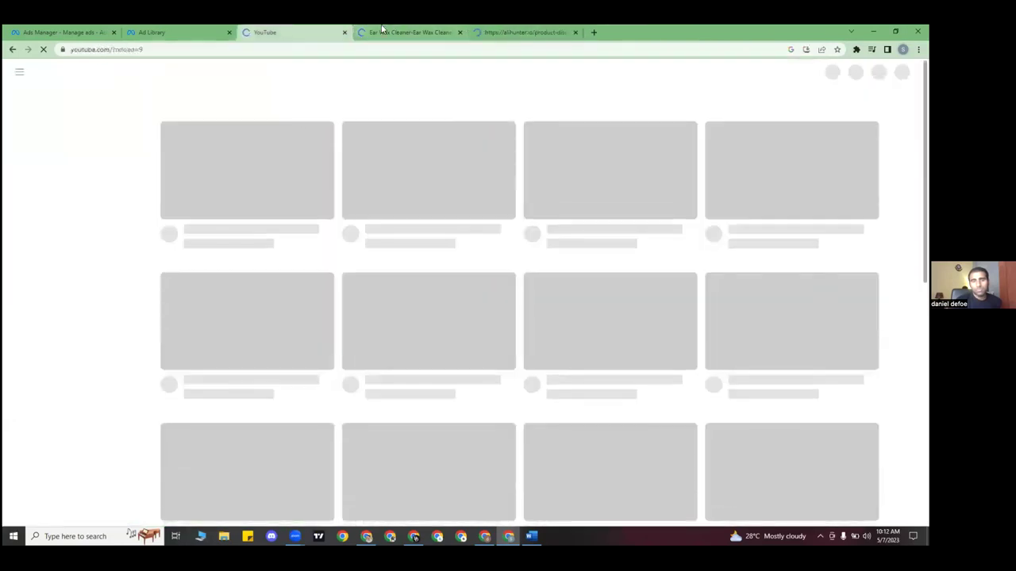
click(389, 29)
click(335, 31)
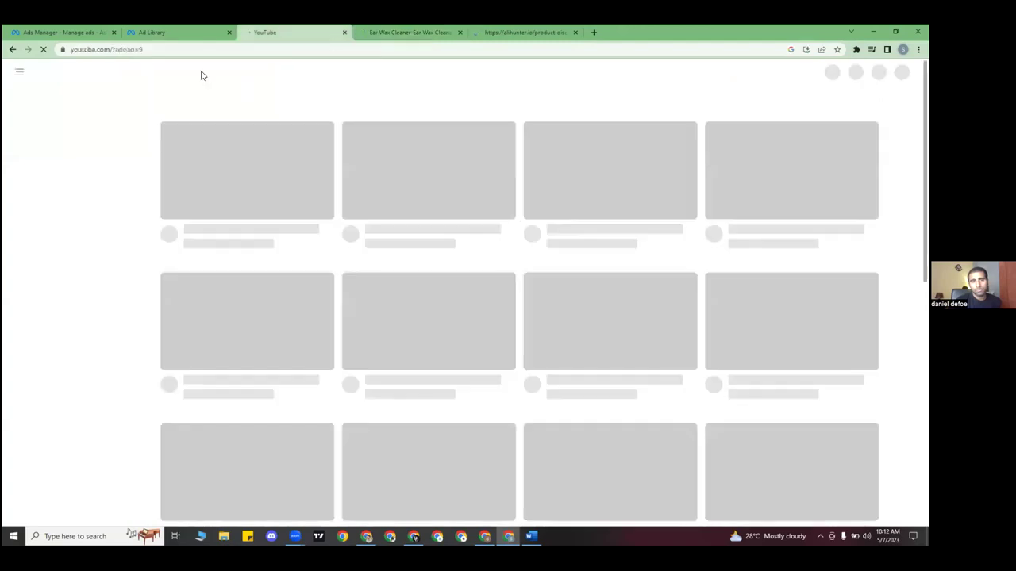
click(166, 29)
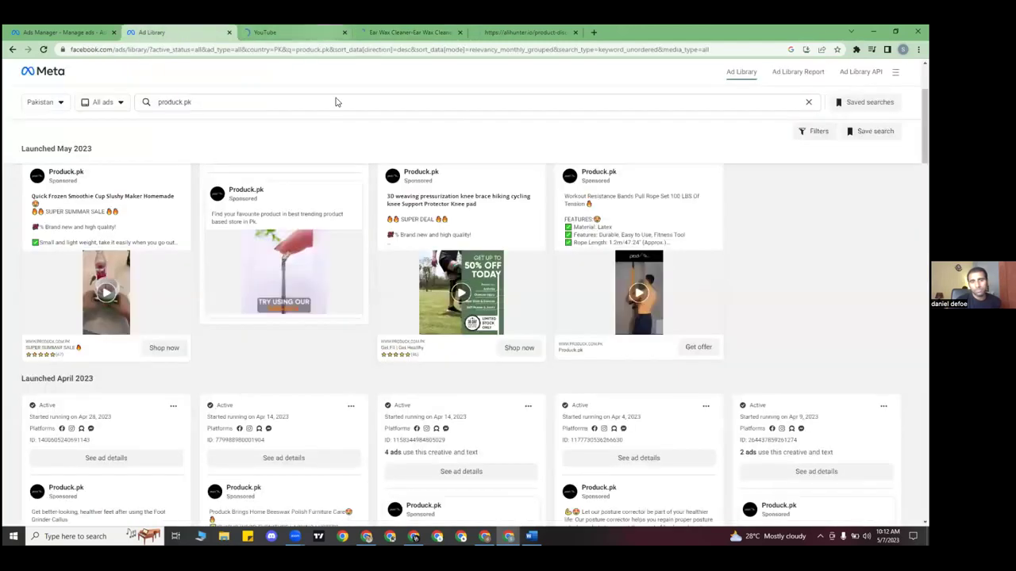
click(316, 32)
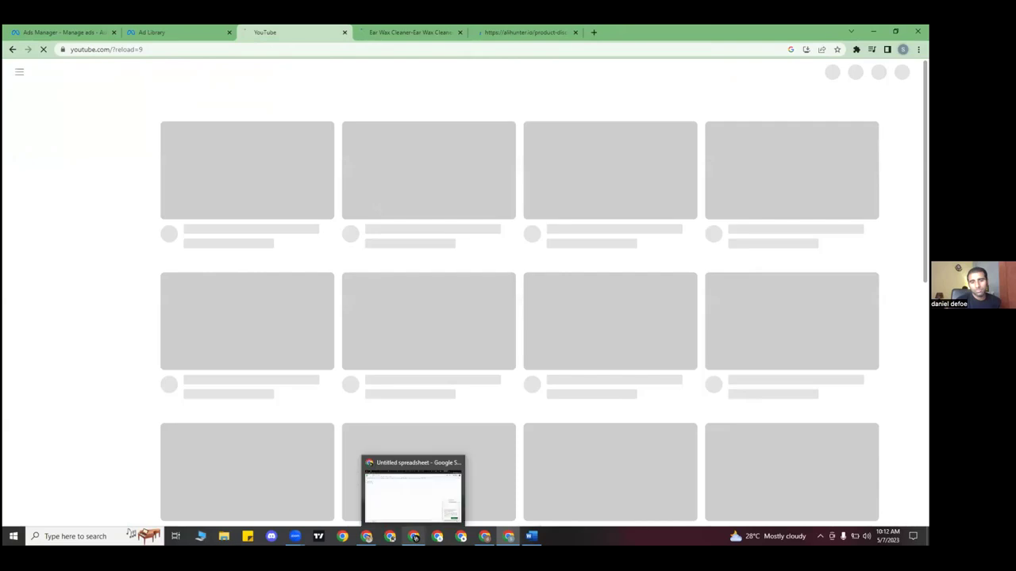
mouse_move(366, 536)
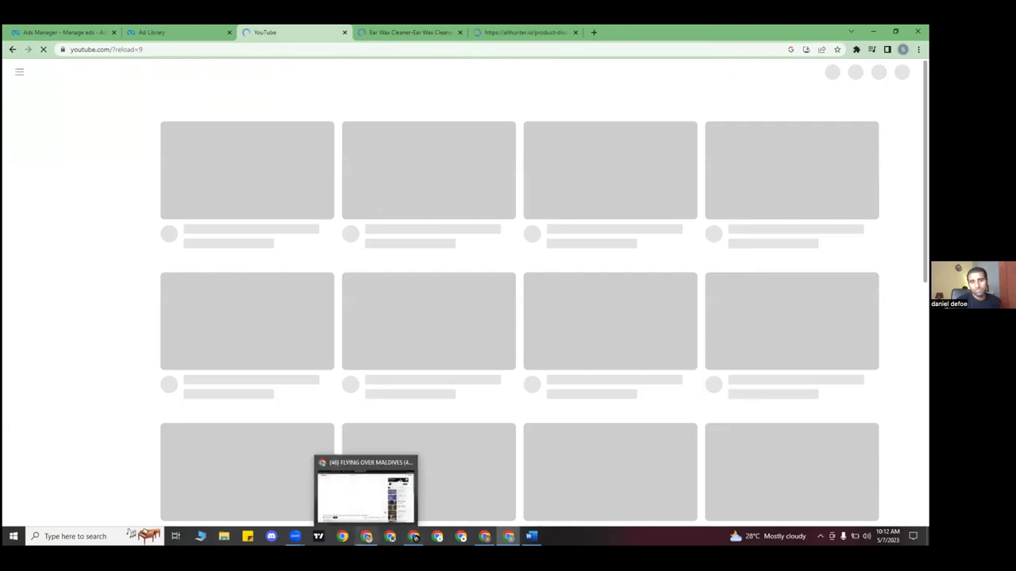
click(370, 508)
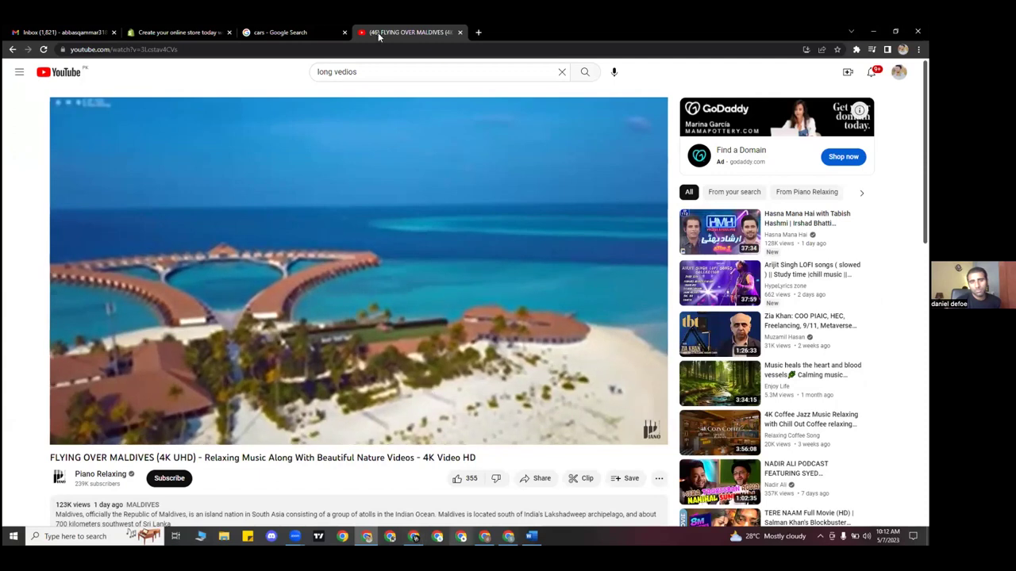
key(alt+Tab)
- Look through the ear wax cleaner listings in the Alibaba search results
scroll(356, 238, down, 5)
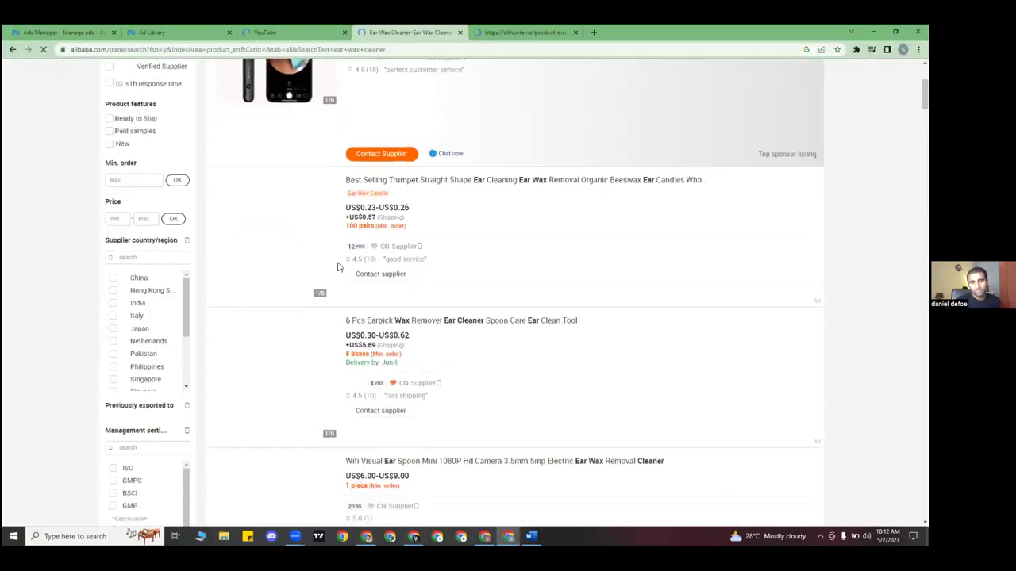
scroll(335, 229, down, 2)
scroll(336, 229, up, 2)
scroll(336, 231, down, 1)
scroll(336, 229, up, 4)
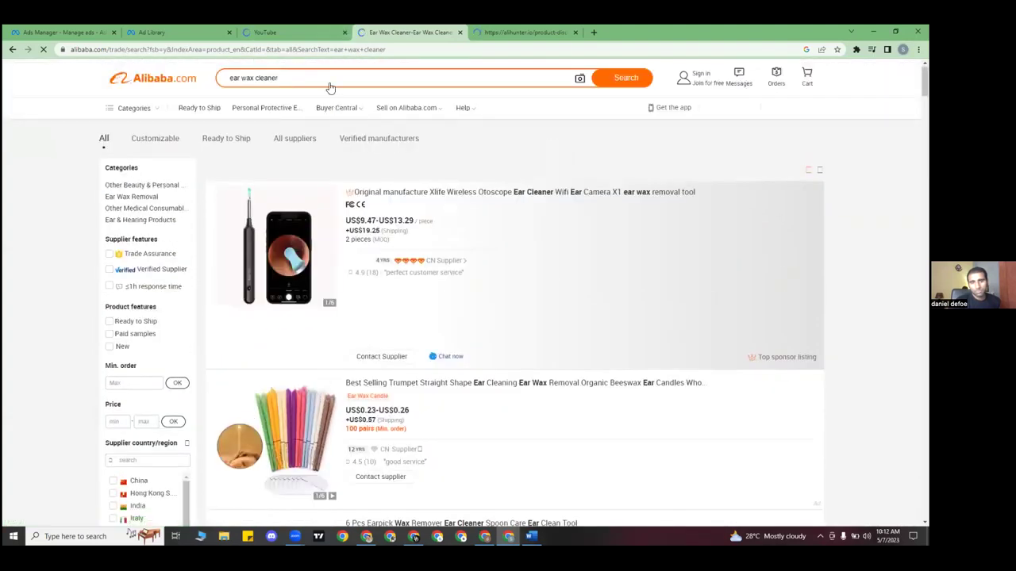
scroll(299, 227, down, 3)
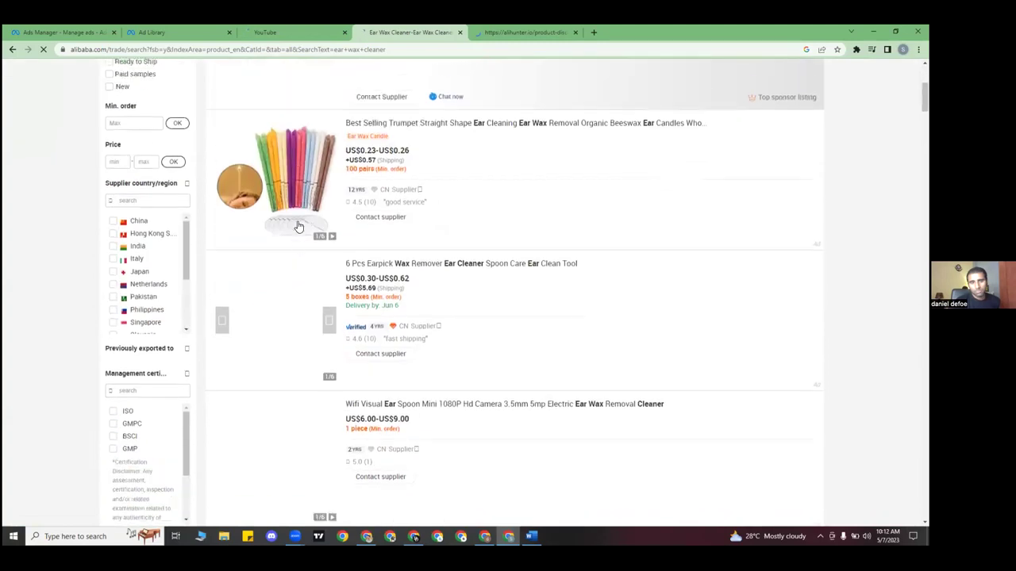
- Return to the YouTube page, and close the Alibaba ear wax cleaner results and the AliHunter page
scroll(298, 227, up, 1)
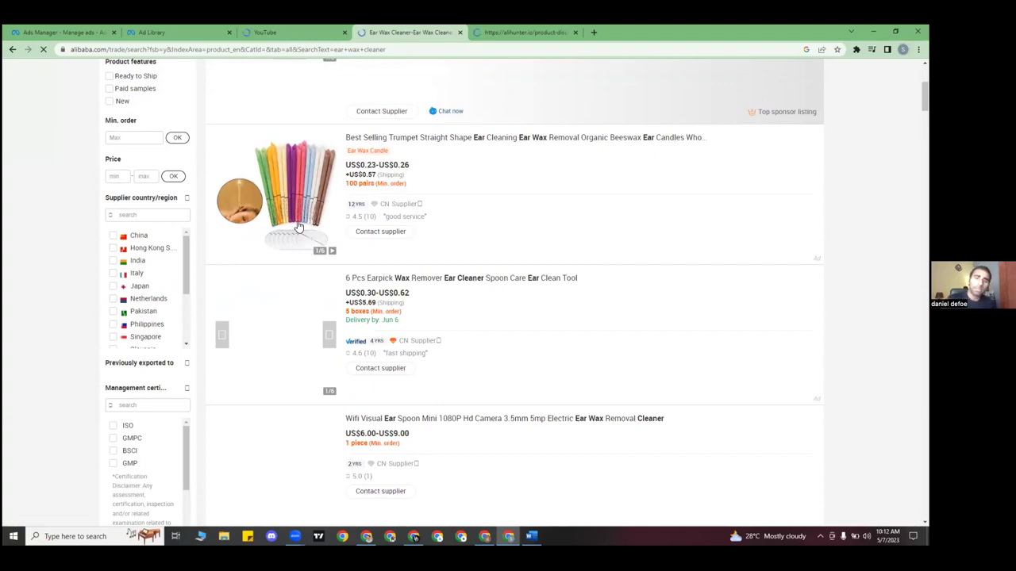
click(292, 31)
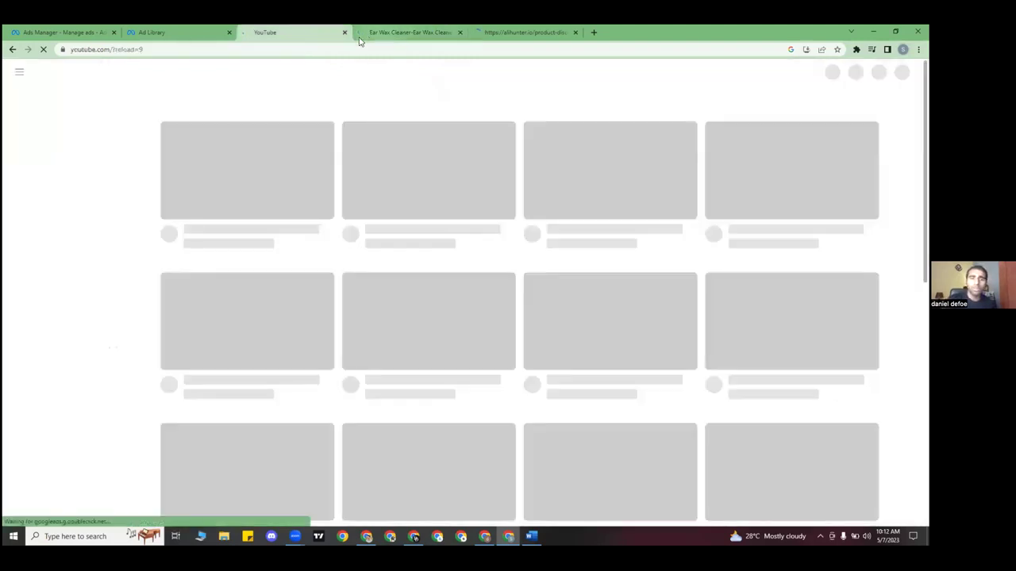
click(460, 35)
click(460, 33)
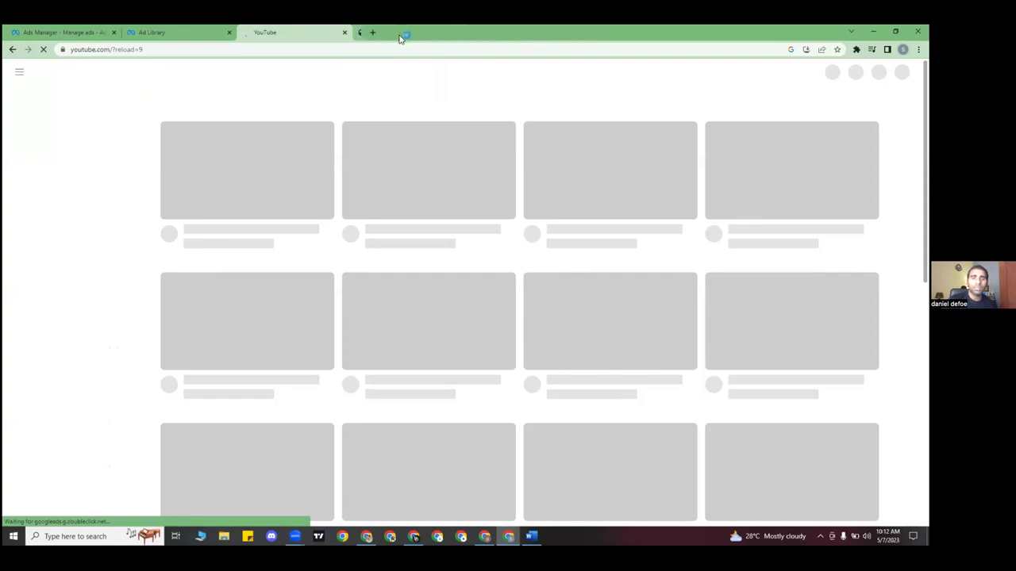
- Try reaching YouTube through a Google search for "youtube", and replace the results page with a new blank tab
click(314, 49)
text(youtube)
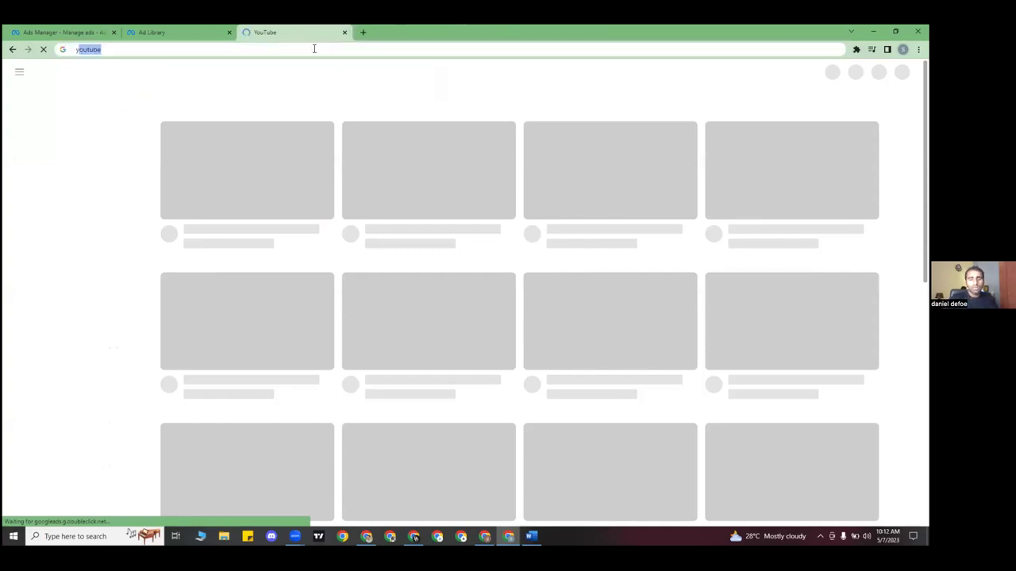
key(Return)
key(ctrl+t)
click(272, 32)
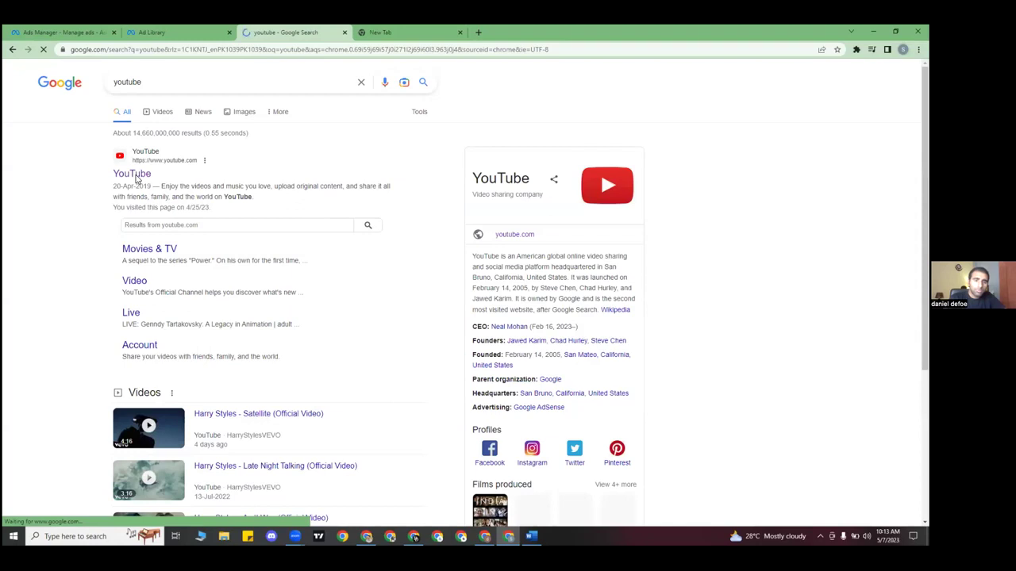
click(342, 32)
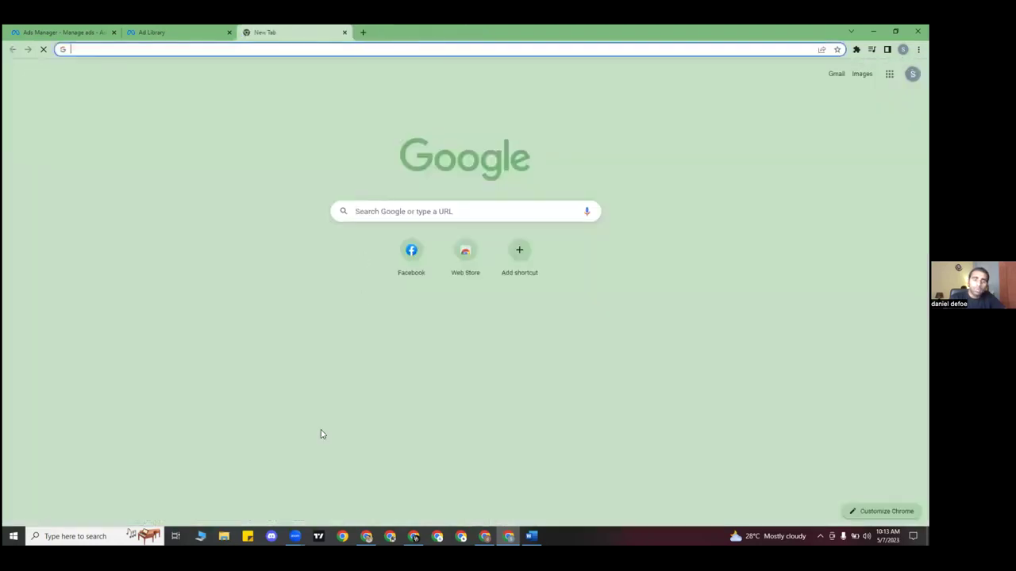
- Switch to File Explorer and look through the ADS (G:), SOCIAL (F:) and SOFTWARES (H:) drives
click(223, 535)
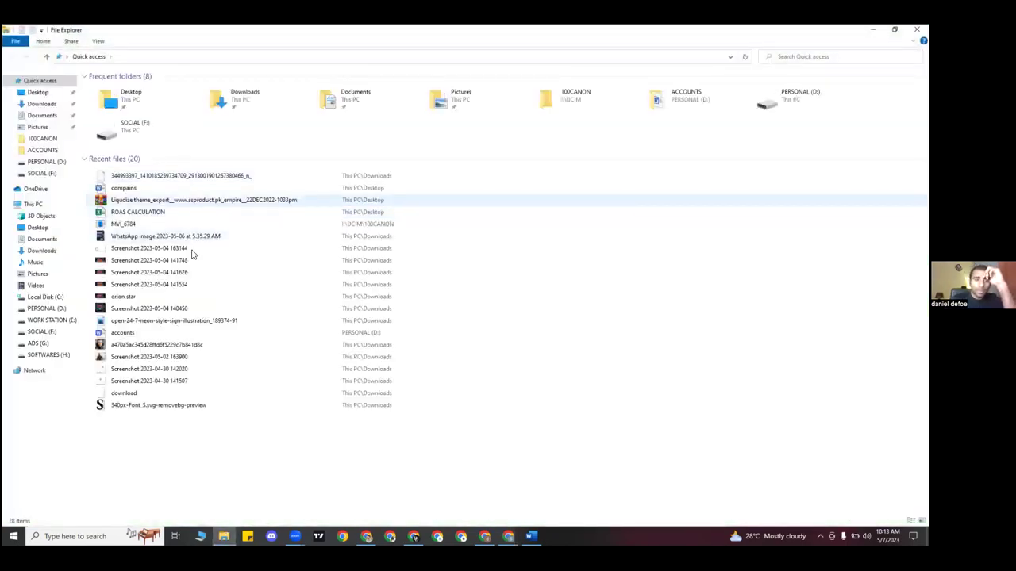
click(35, 343)
click(41, 332)
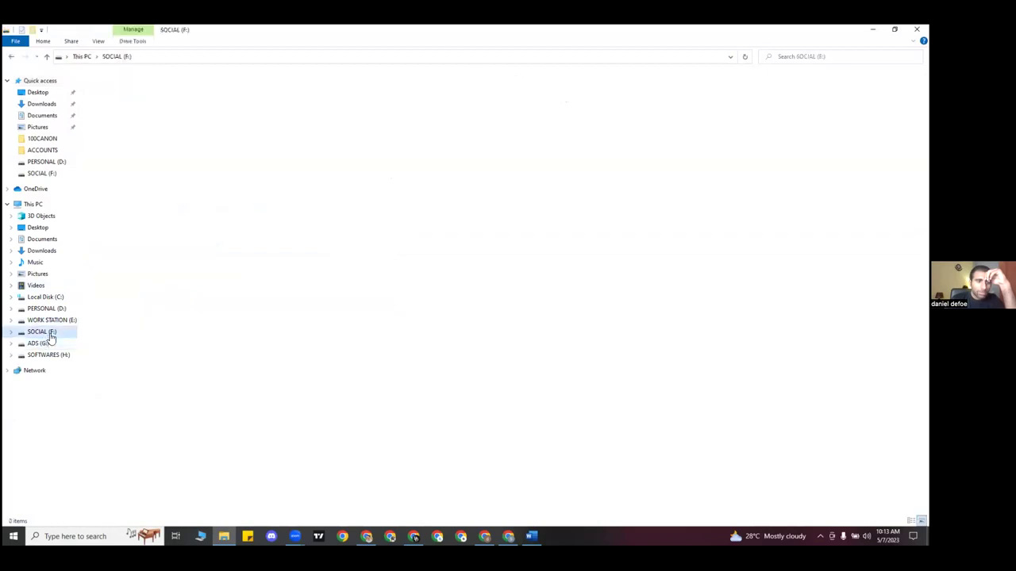
double_click(105, 119)
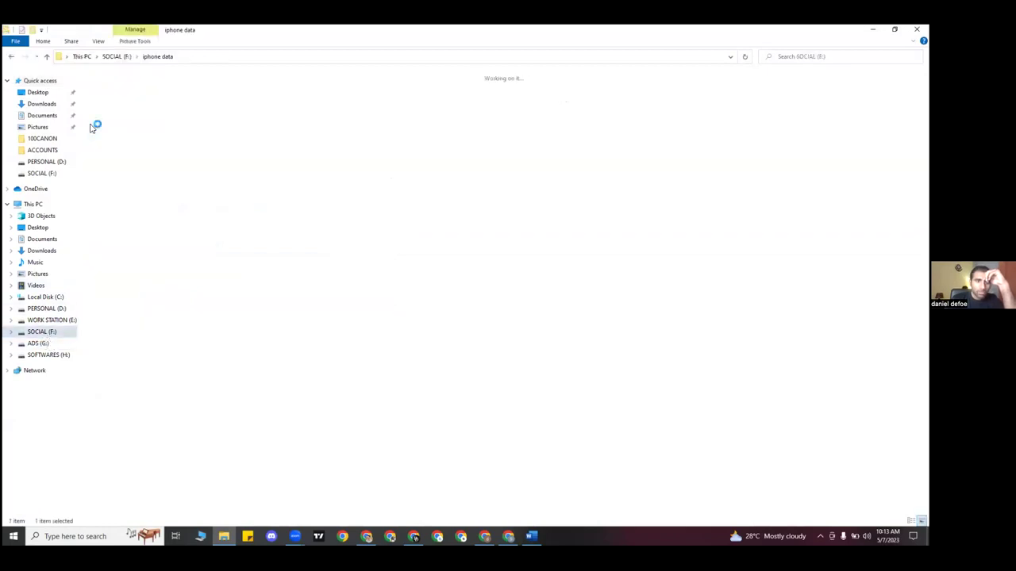
key(alt+Left)
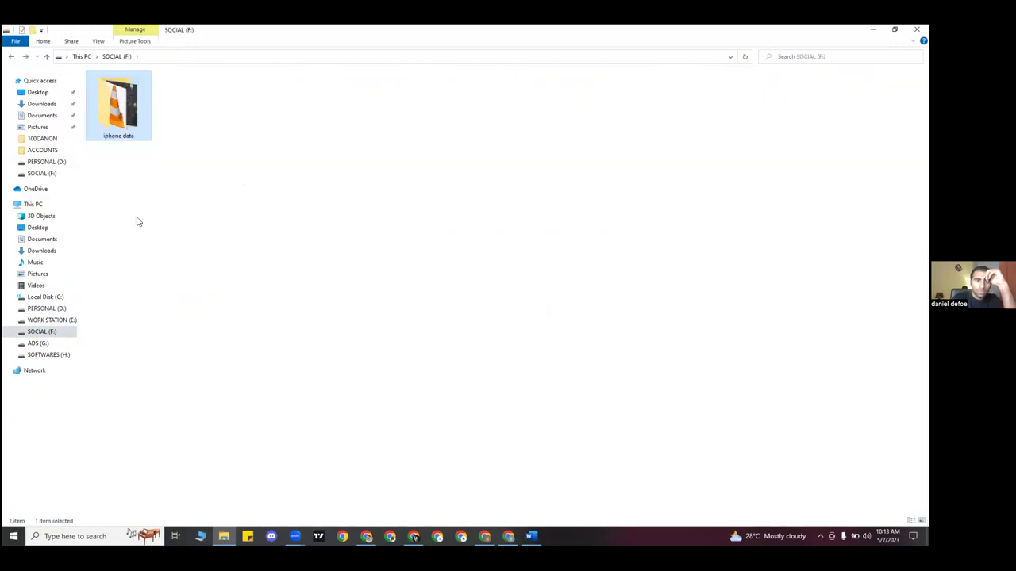
click(45, 356)
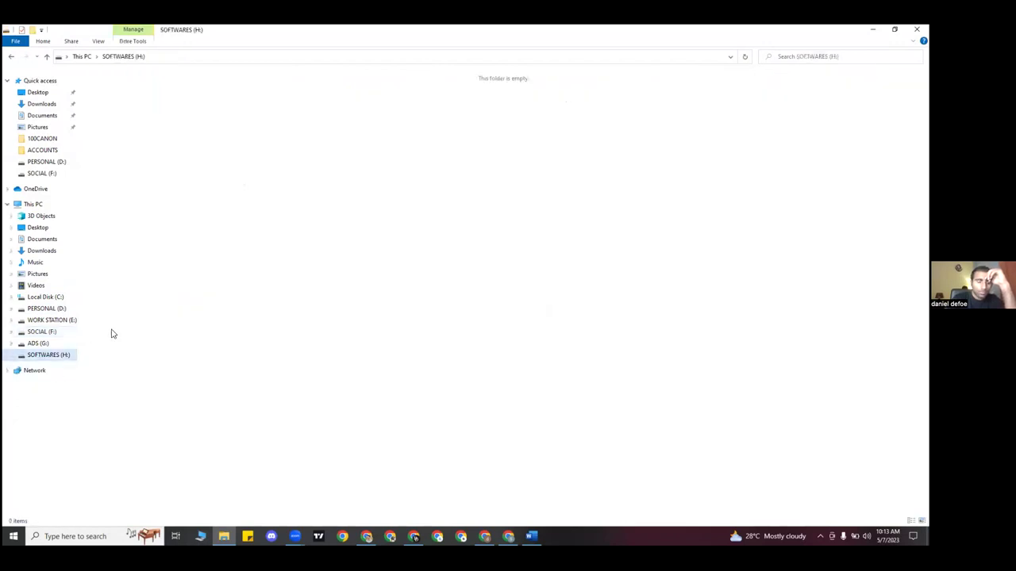
key(BackSpace)
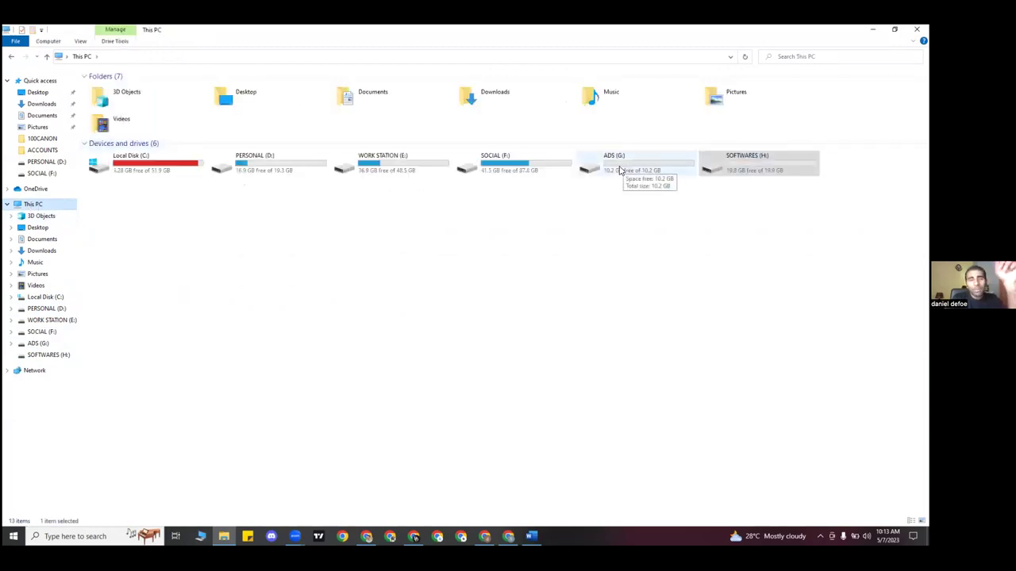
- Look in the WORK STATION (E:) drive and its paswords folder, and return to This PC
double_click(406, 169)
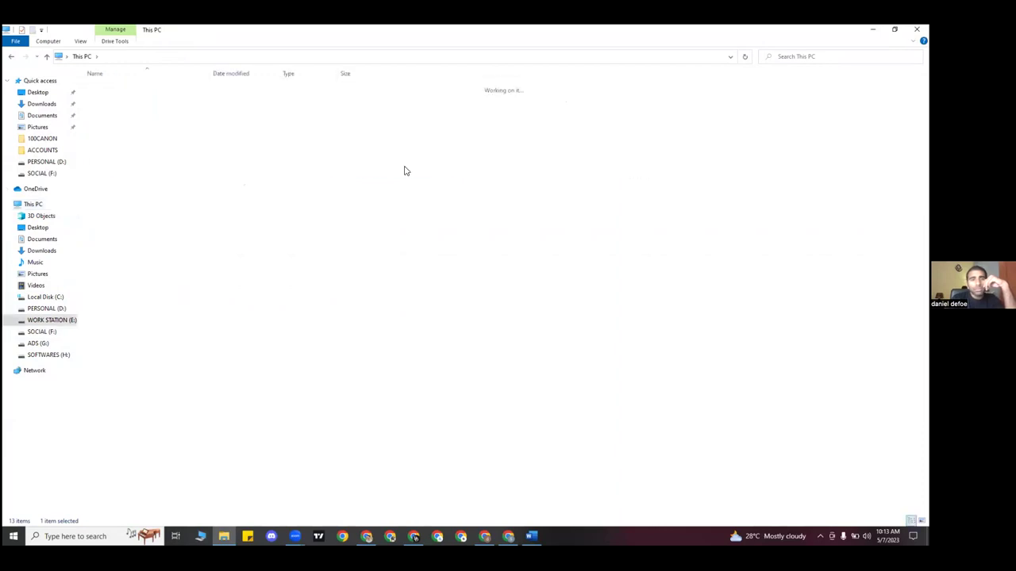
key(alt+Left)
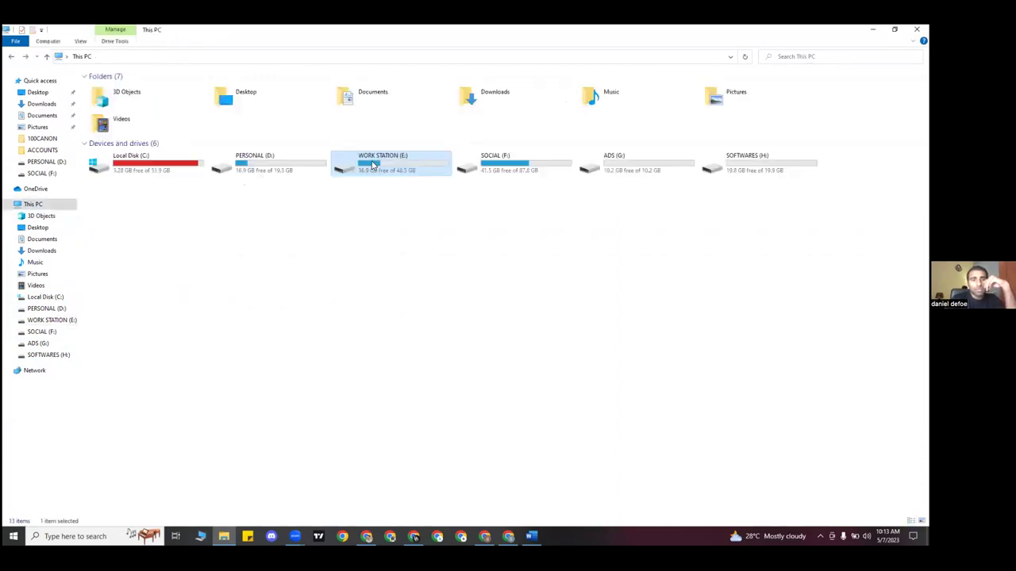
double_click(335, 169)
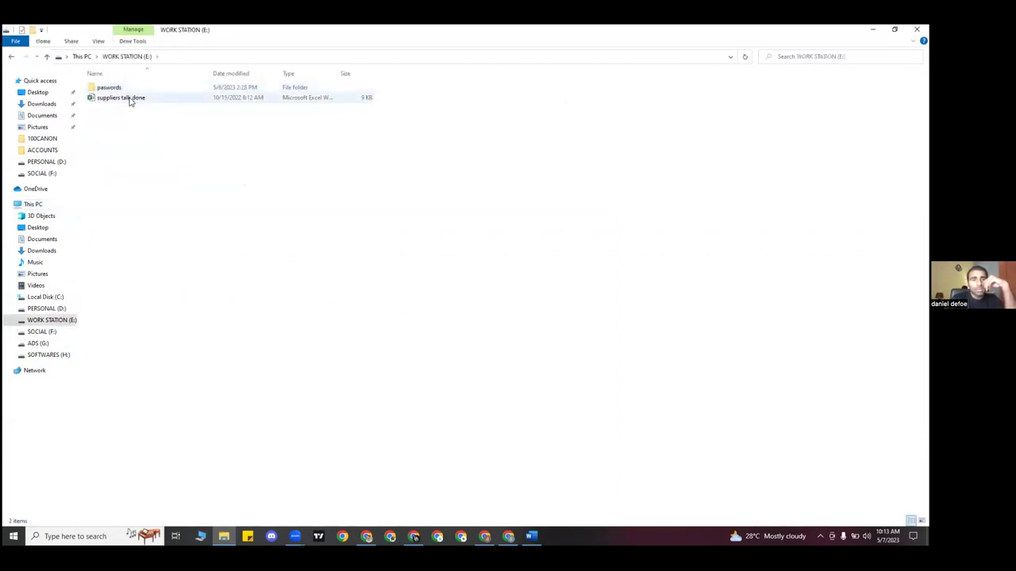
double_click(131, 92)
key(alt+Left)
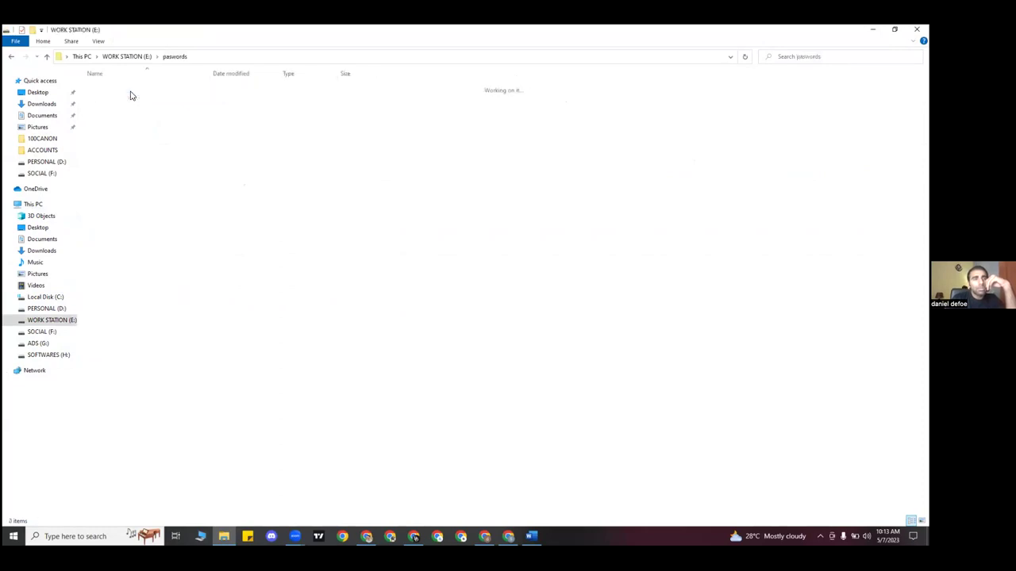
key(alt+Left)
- Check the contents of the PERSONAL (D:) and SOCIAL (F:) drives, and open the Downloads folder
double_click(288, 163)
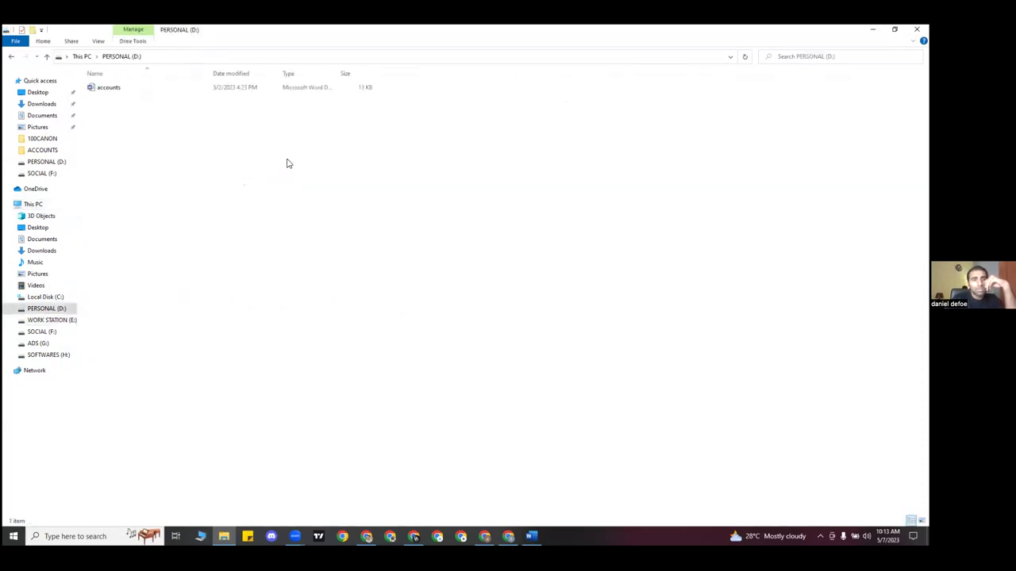
key(alt+Left)
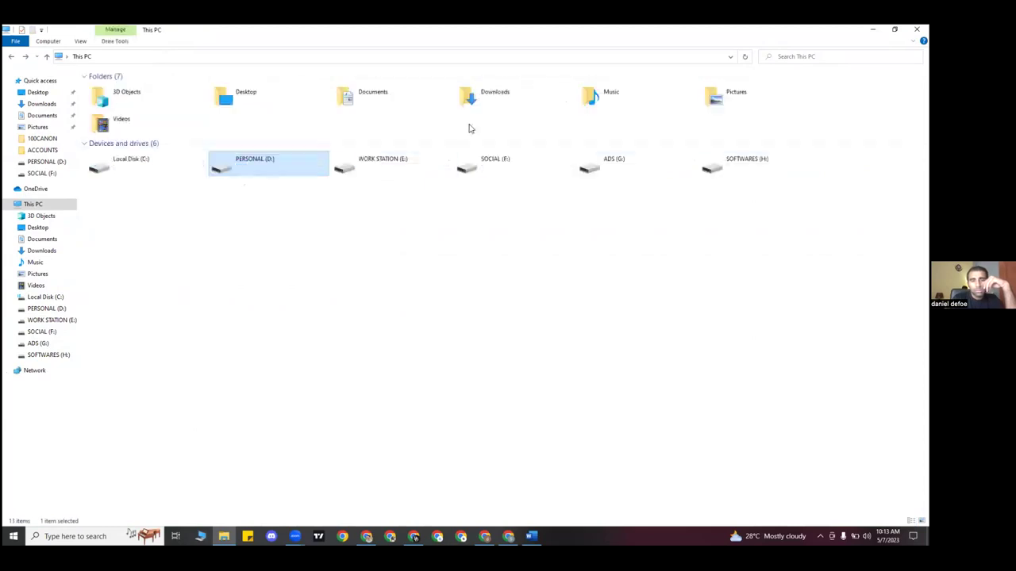
click(492, 166)
double_click(492, 165)
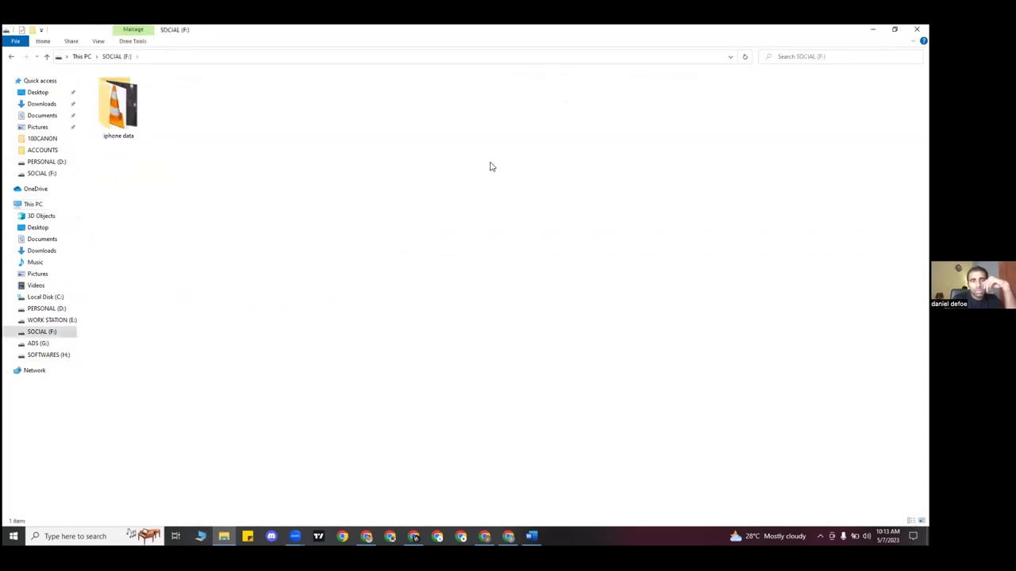
key(alt+Left)
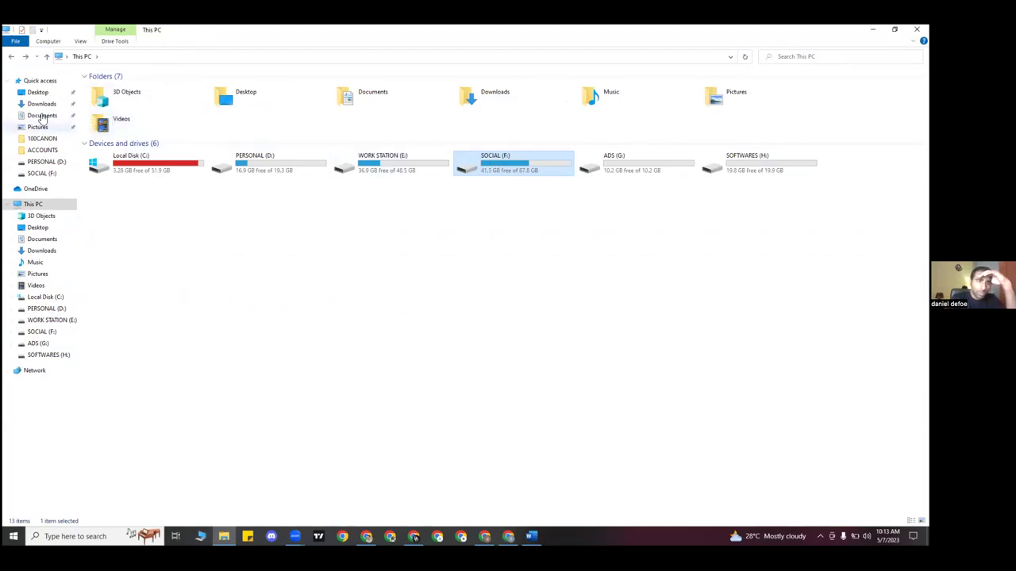
click(40, 105)
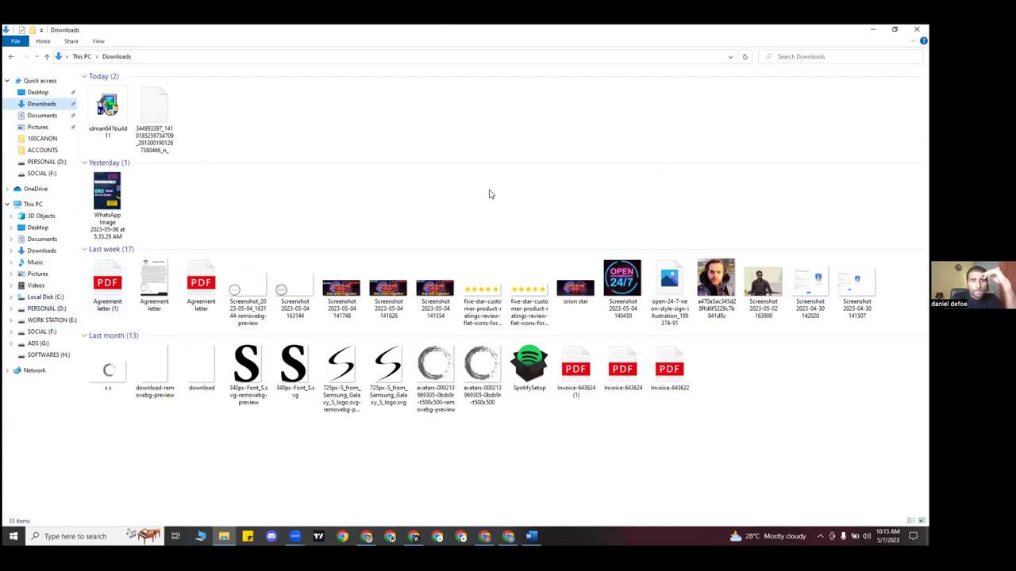
- Switch to the other Chrome window, open the YouTube home page in a new tab, and search for "ear wax cleaner ad"
click(365, 537)
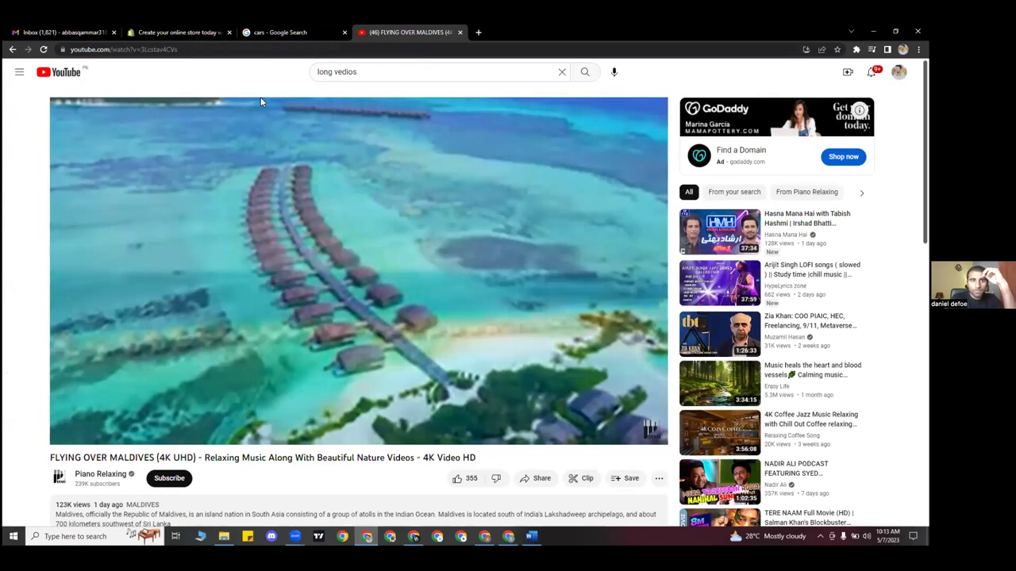
right_click(81, 72)
click(118, 81)
click(503, 32)
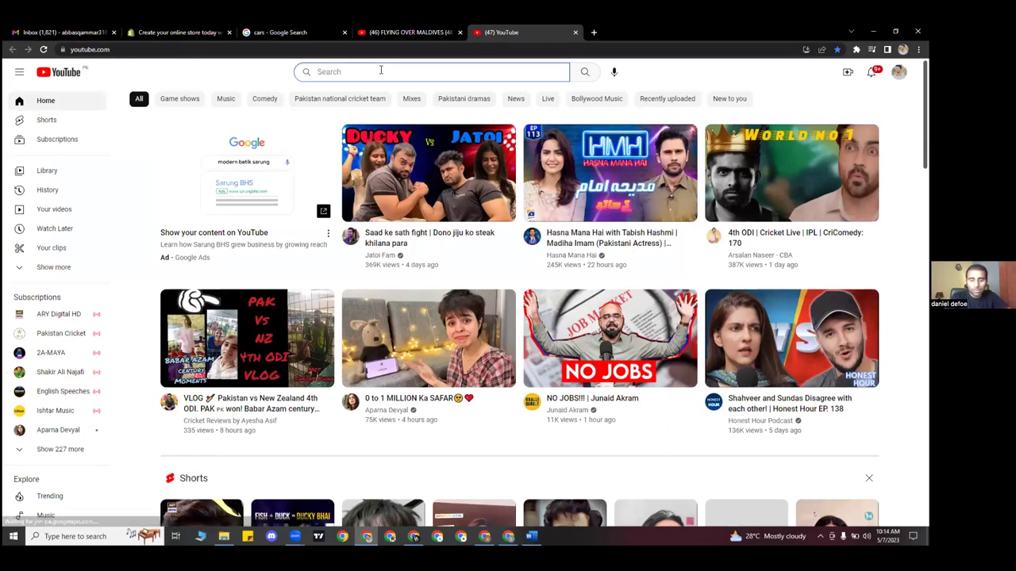
text(ear wax cl)
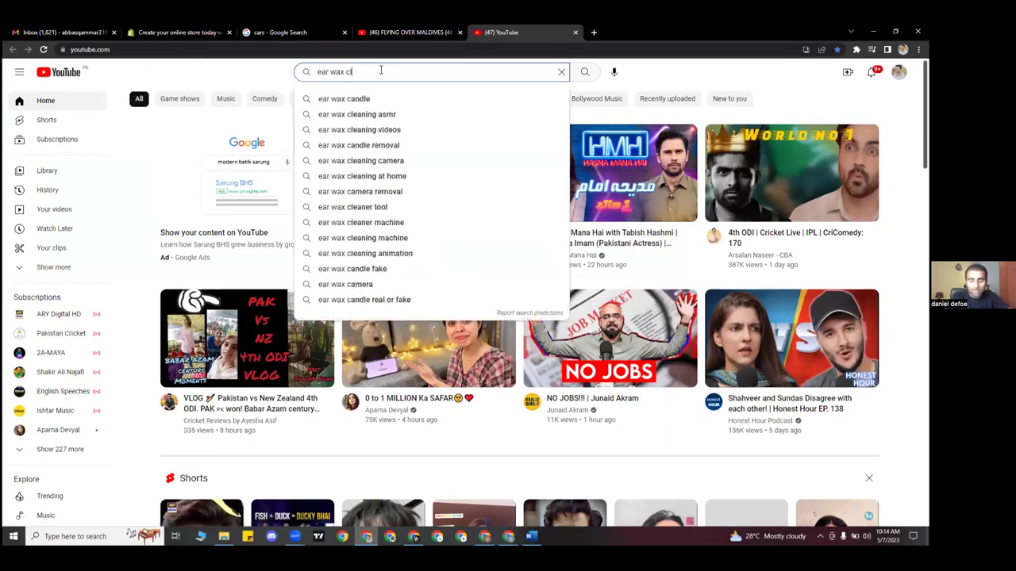
text(eaner ad)
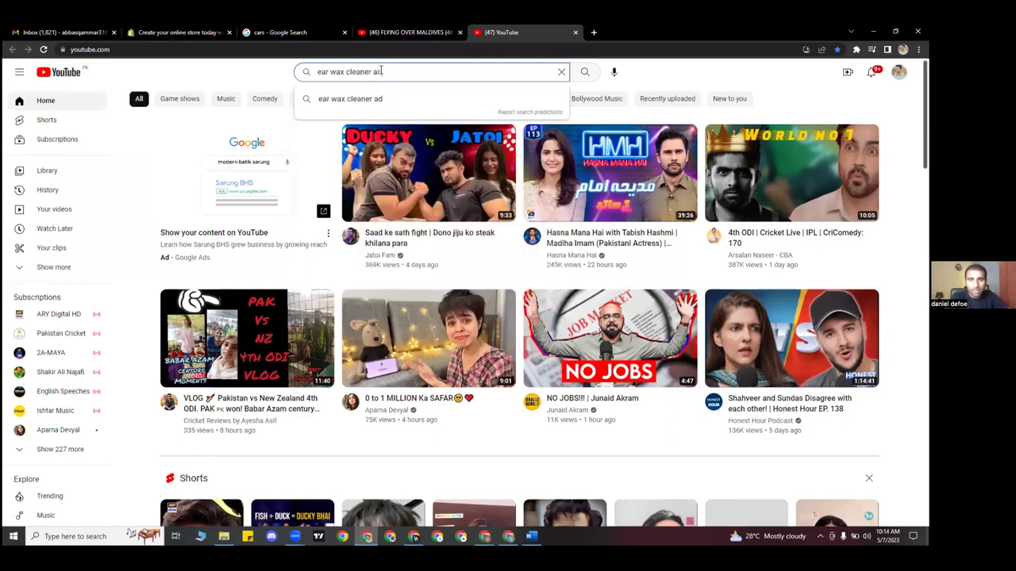
key(Return)
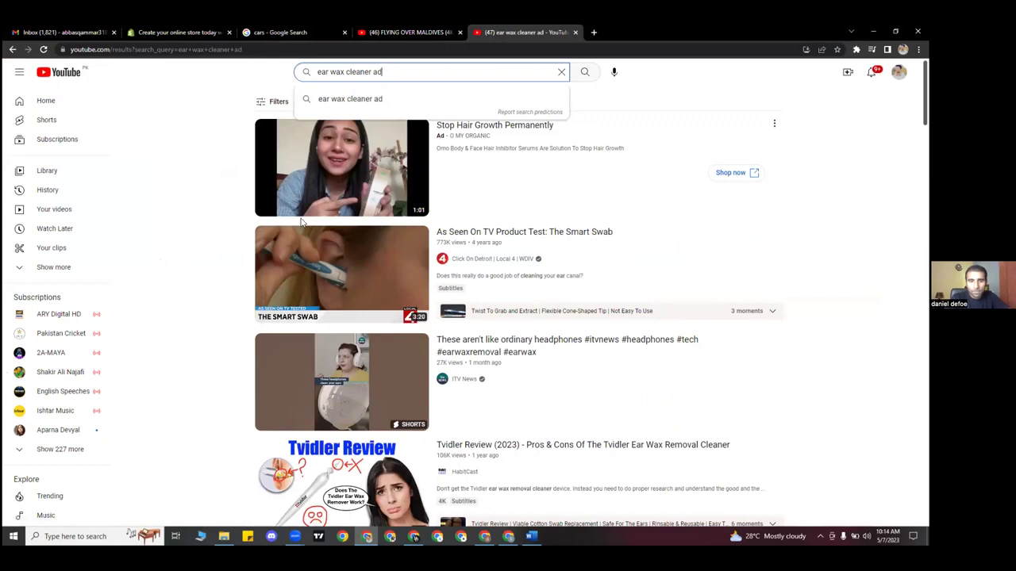
- Look through the video results and refine the YouTube search to "ear wax cleaner kit ad"
scroll(268, 359, down, 3)
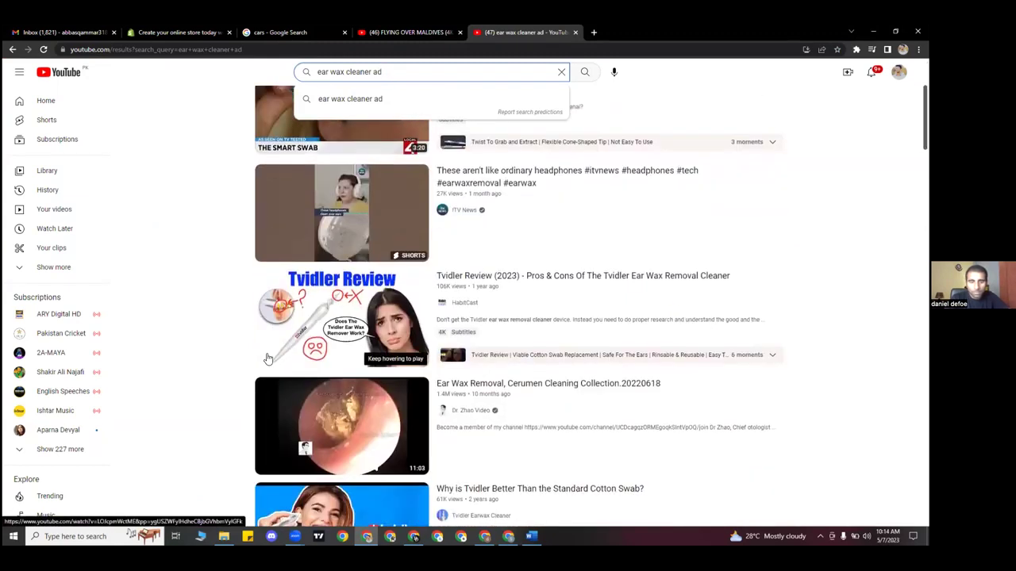
scroll(225, 357, down, 5)
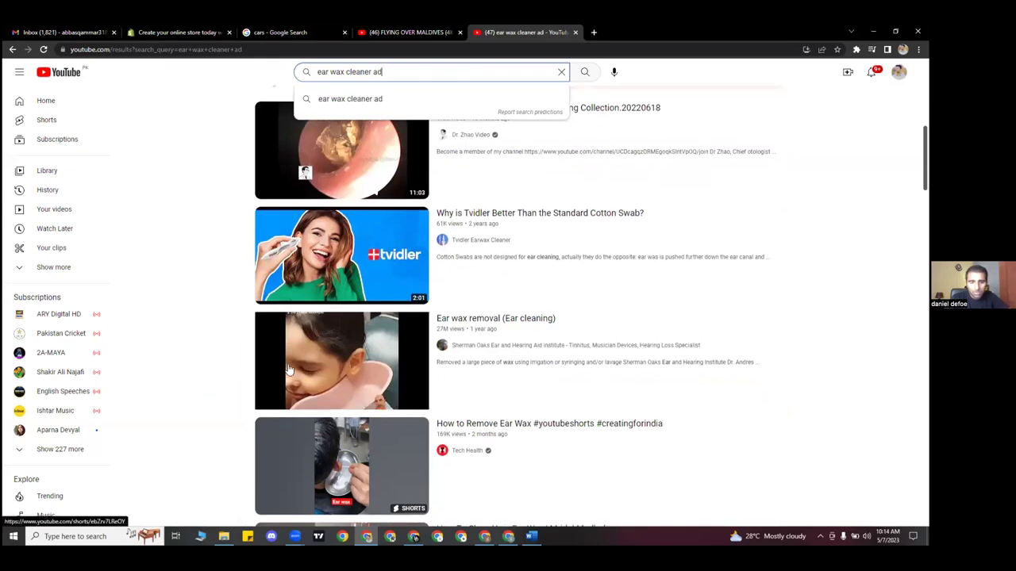
scroll(290, 369, down, 1)
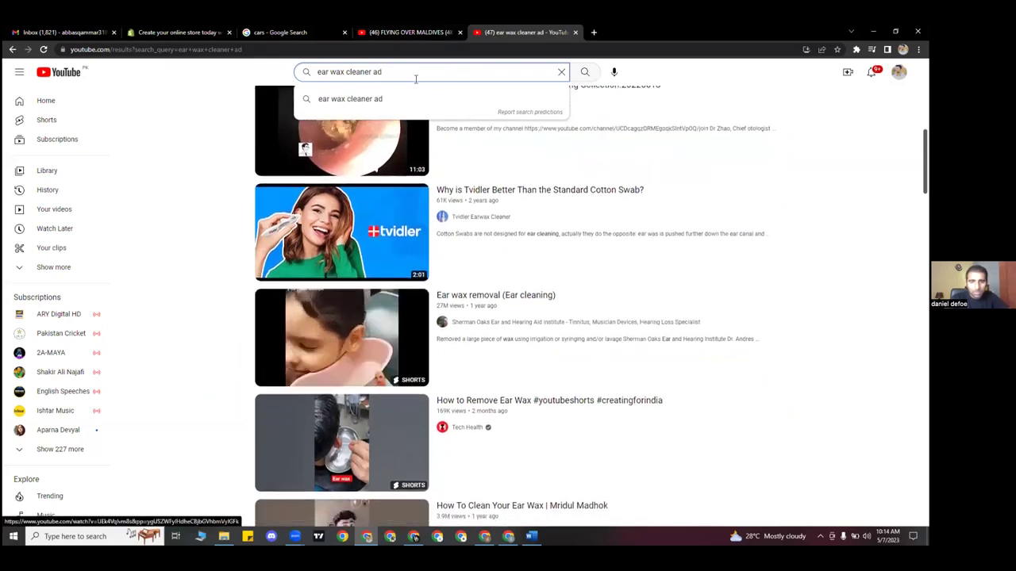
key(BackSpace)
key(BackSpace)
text(kit ad)
key(Return)
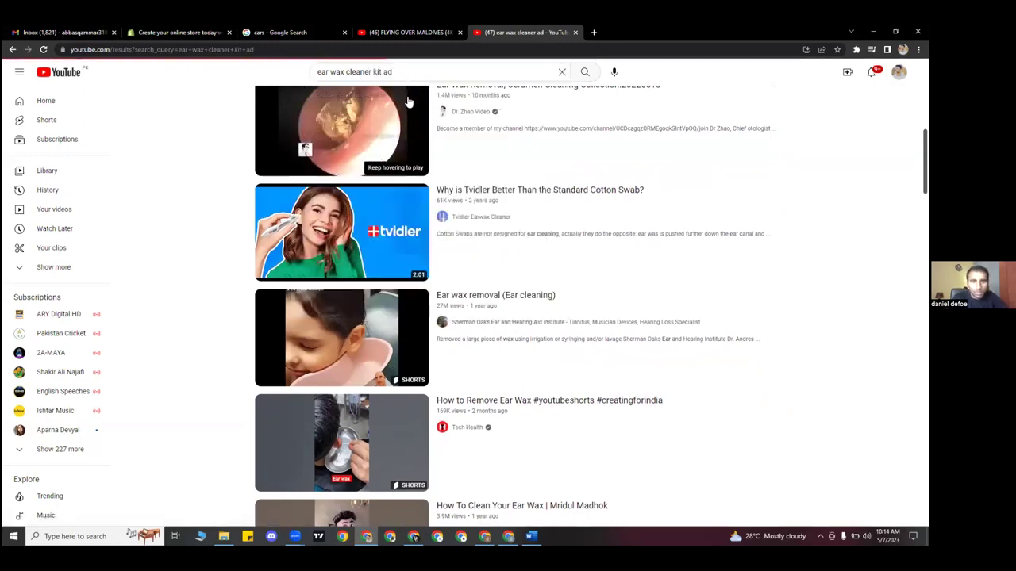
- Copy the link of the Clinere Ear Cleaners video and load it in the SaveFrom.net YouTube downloader in a new tab
scroll(226, 280, down, 1)
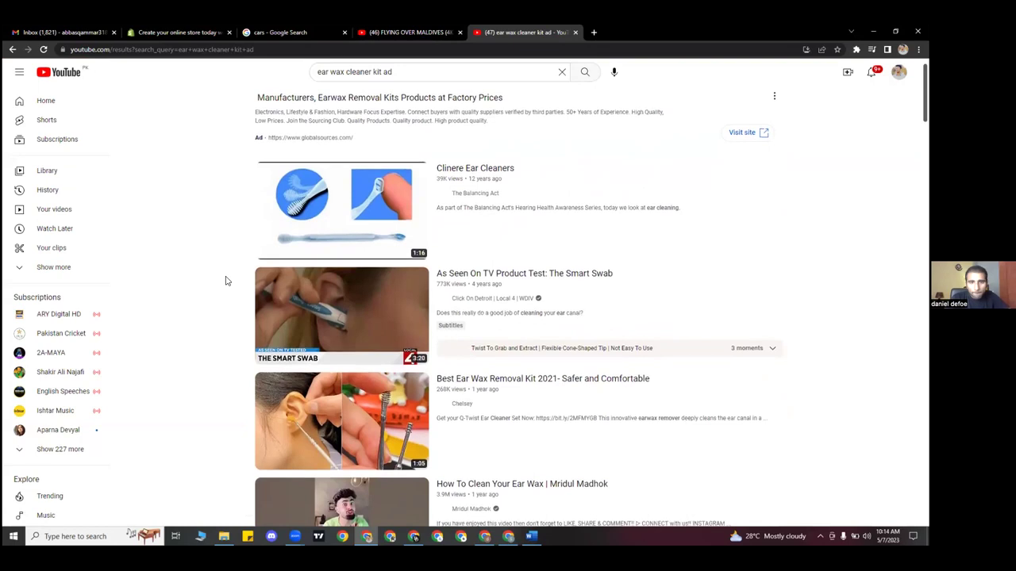
right_click(340, 195)
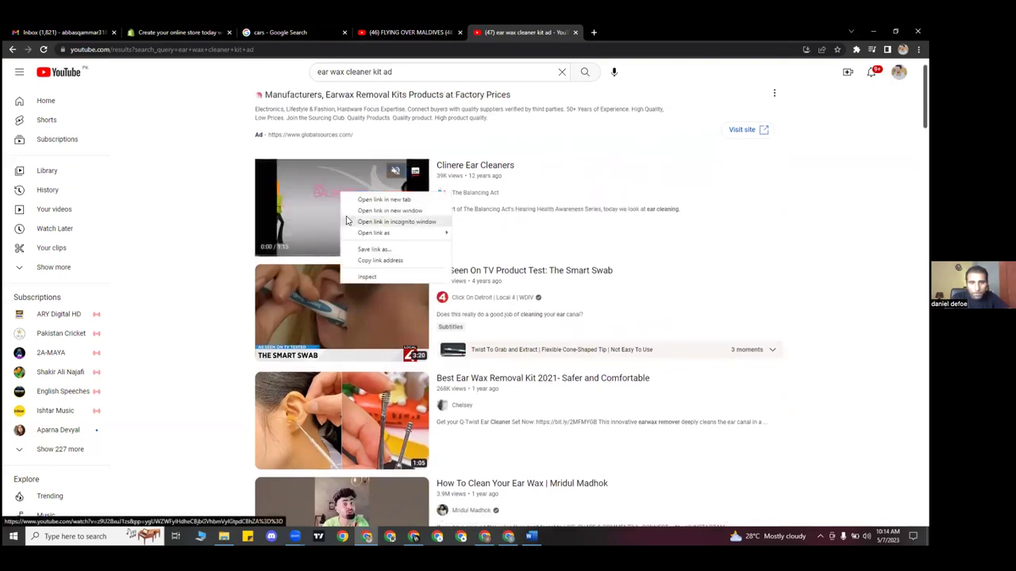
click(363, 261)
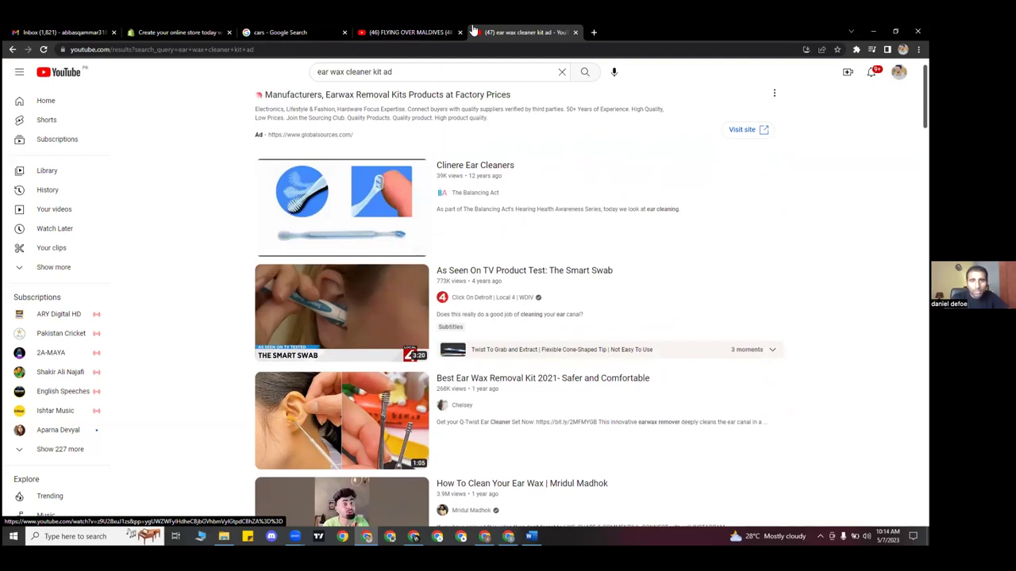
click(591, 33)
key(ctrl+v)
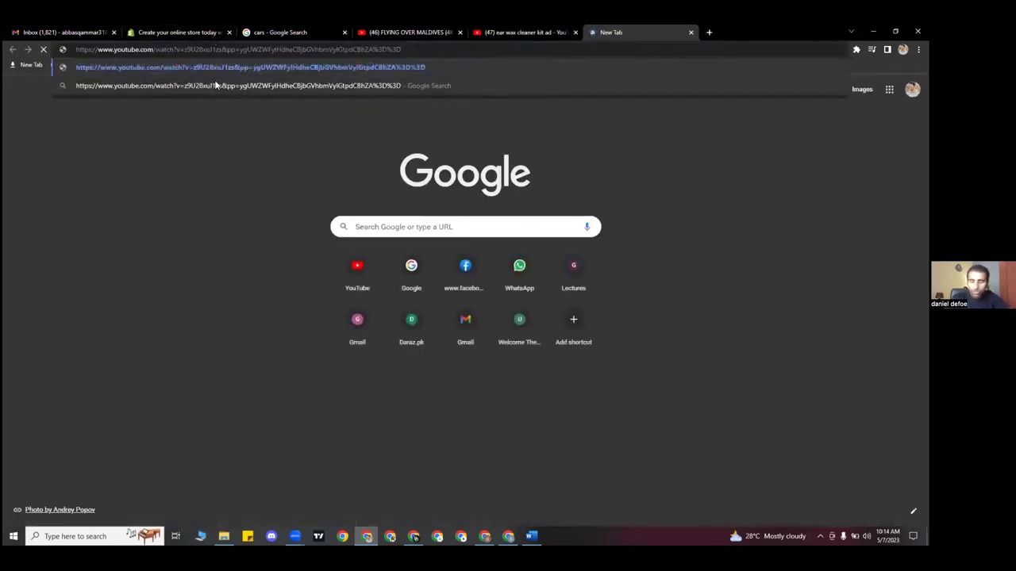
key(Return)
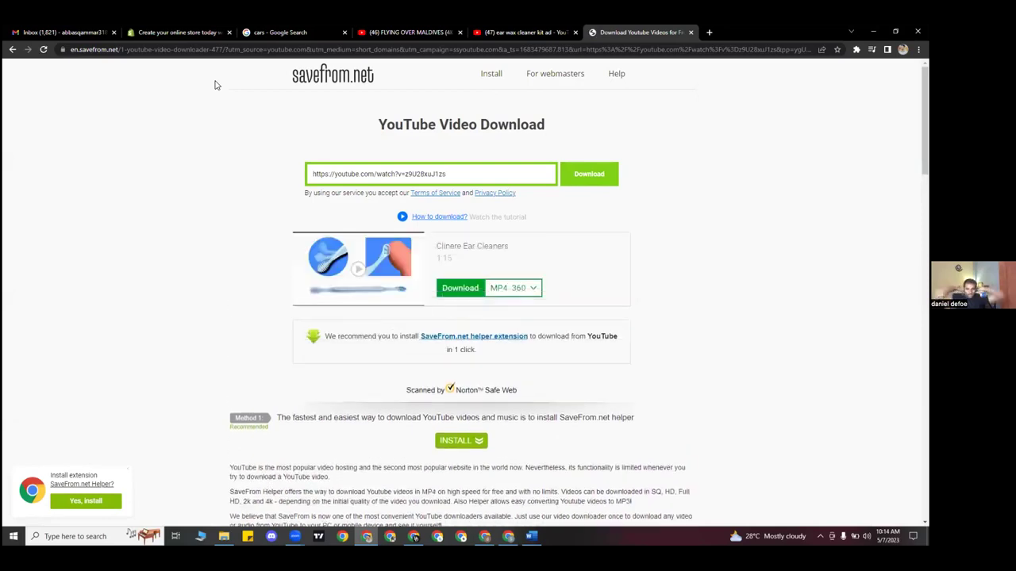
- Download the Clinere Ear Cleaners video as a 360p MP4, close the pop-up page, and close the video's tab
click(458, 286)
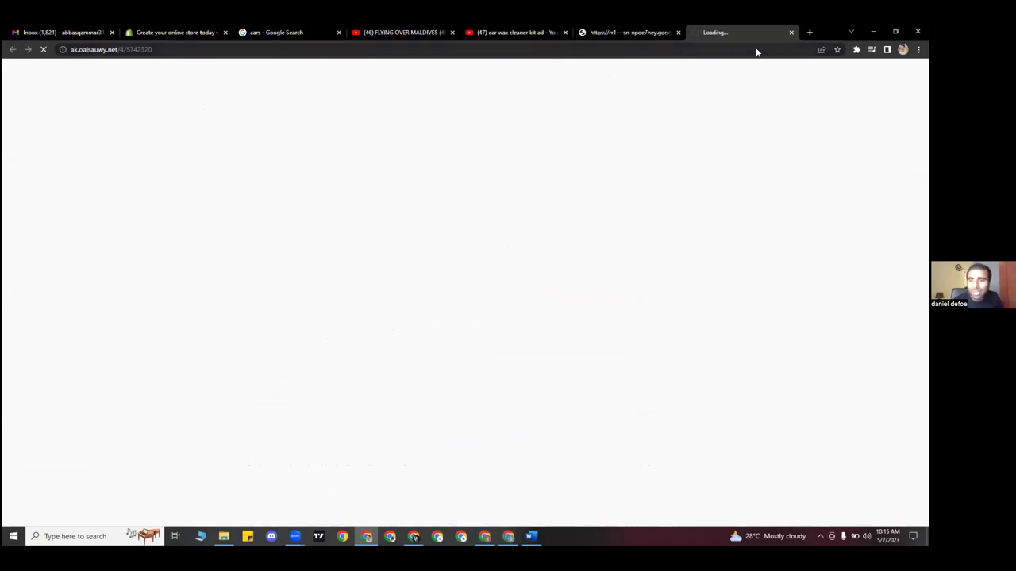
click(792, 32)
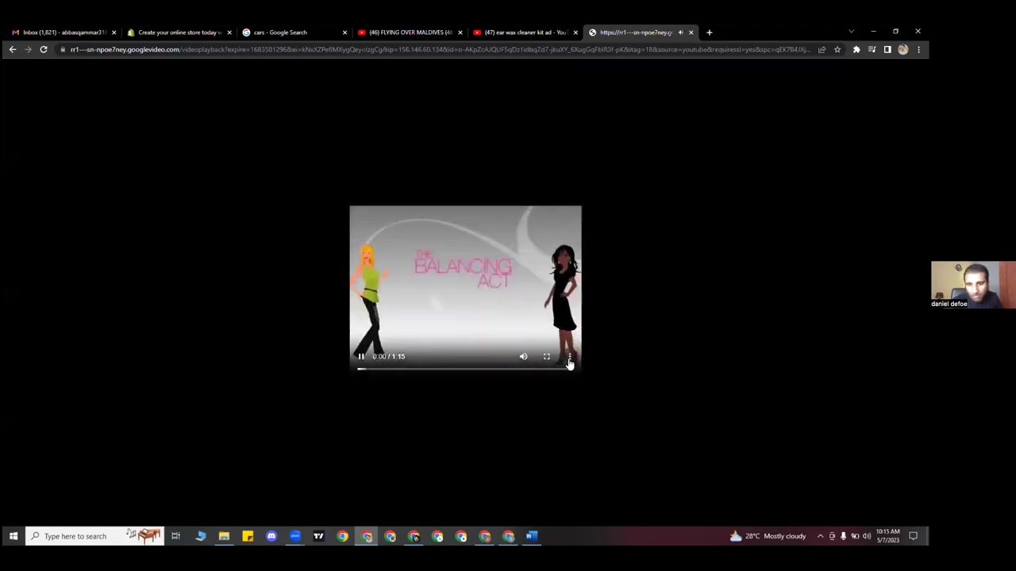
click(526, 311)
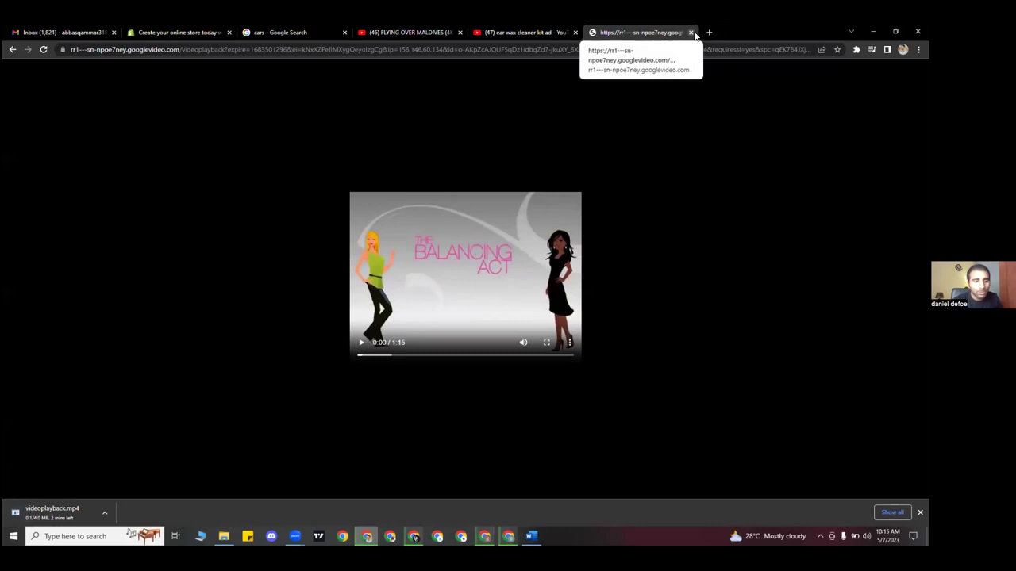
key(ctrl+w)
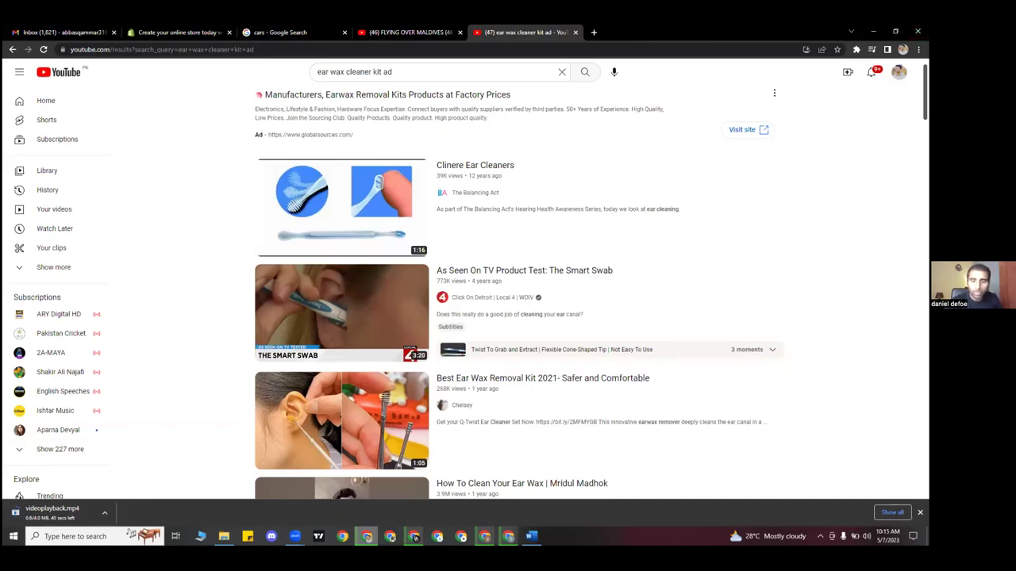
- Return to Ads Manager and rename the ad with the ad set's name, CRYSTAL HAIR REMOVER | ABO | 7 MAY 2023
click(482, 522)
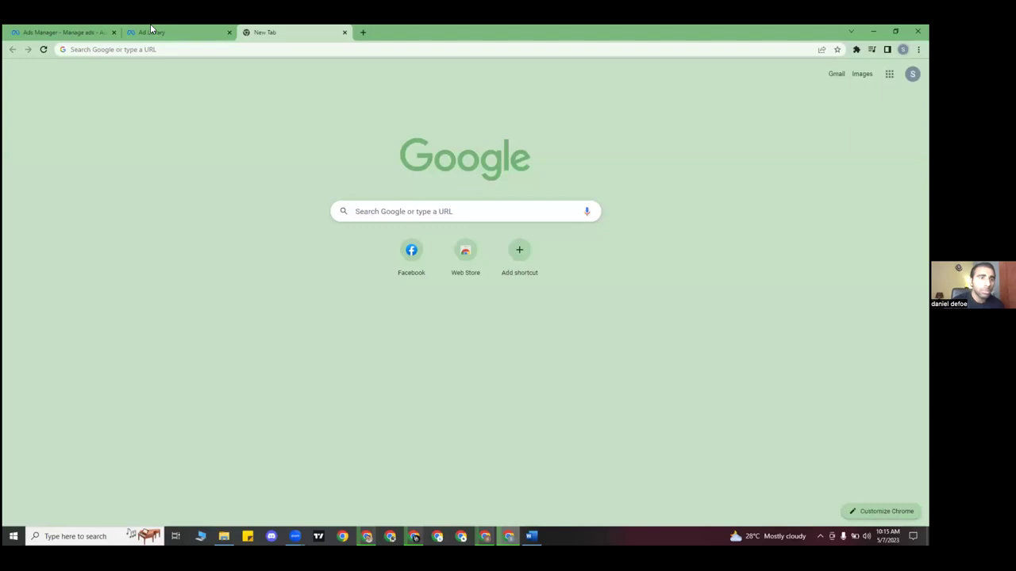
click(77, 32)
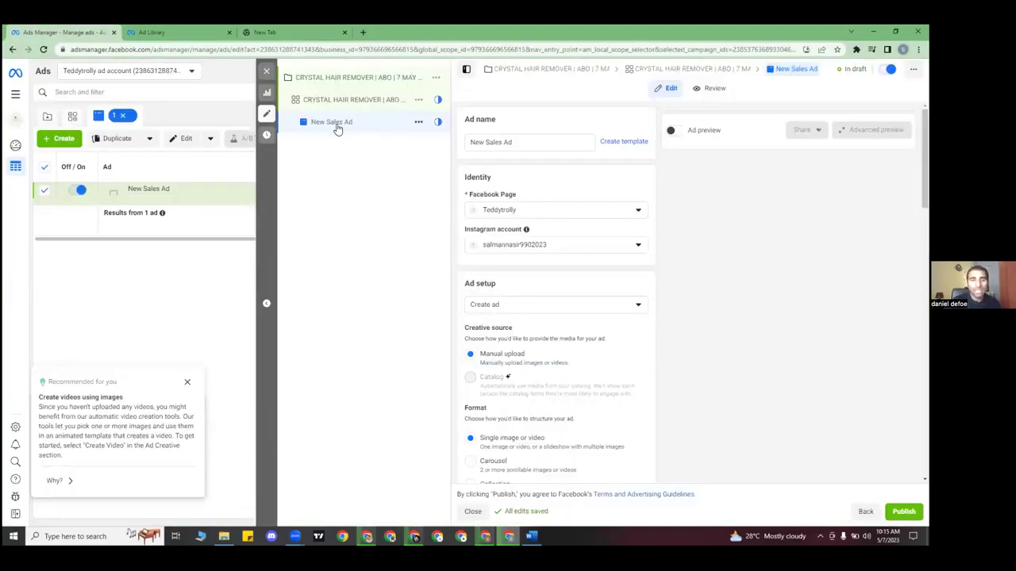
triple_click(512, 138)
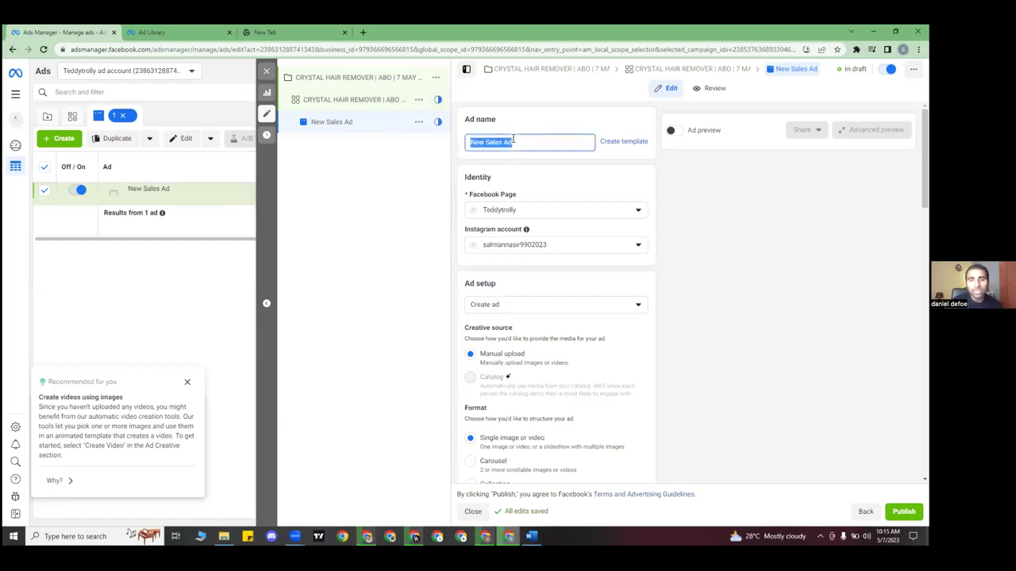
click(377, 101)
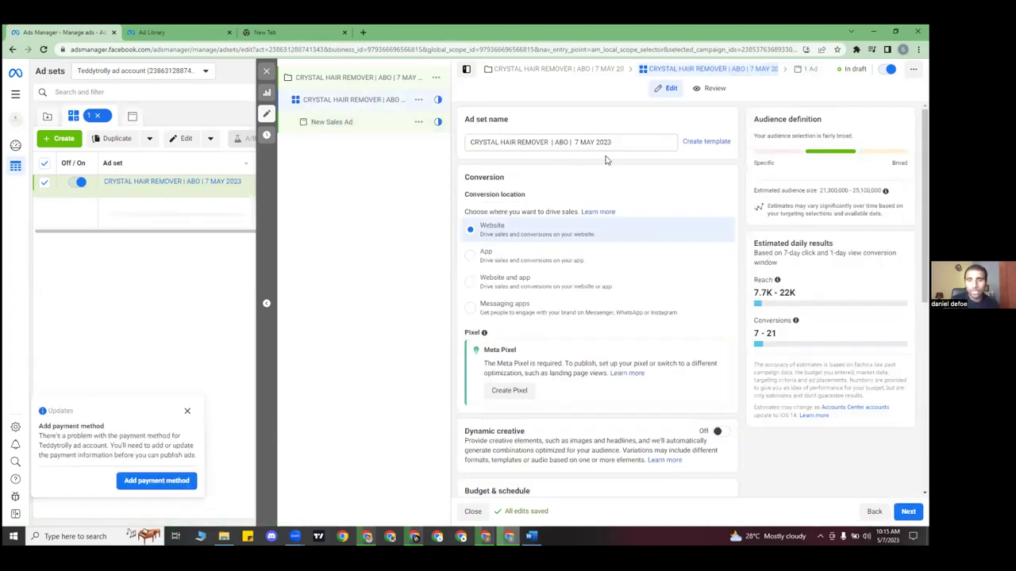
triple_click(603, 164)
triple_click(603, 164)
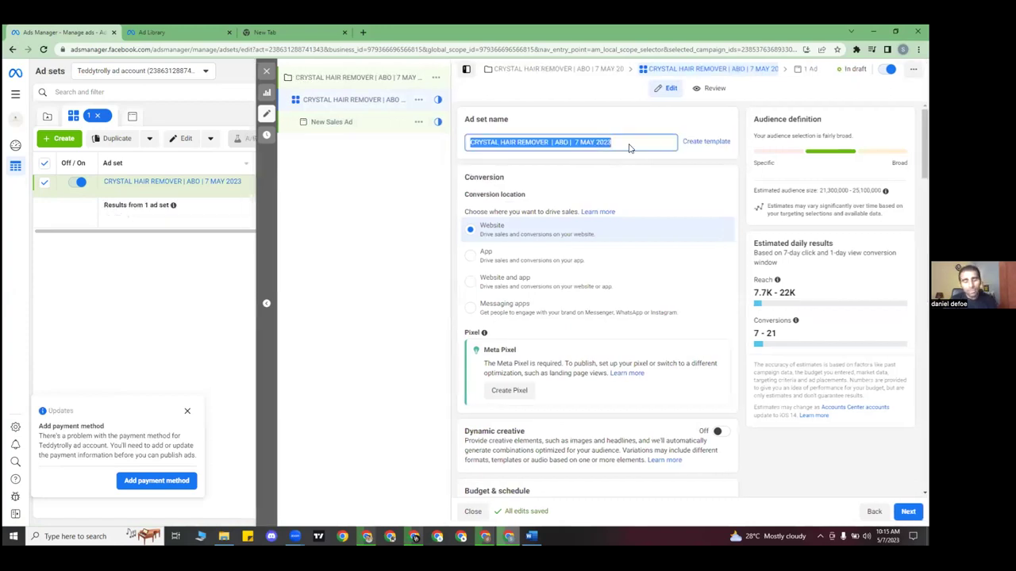
click(382, 127)
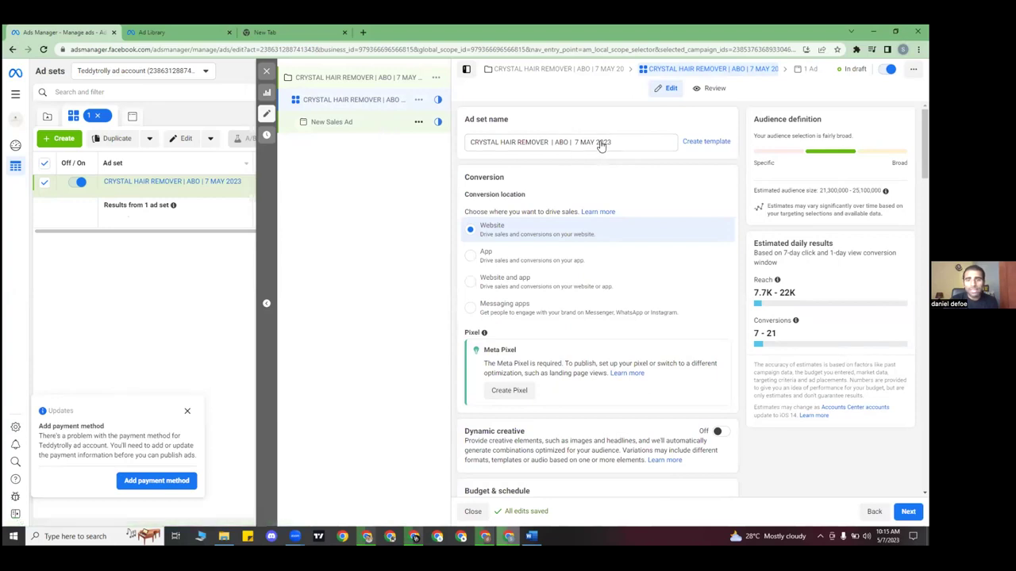
click(570, 145)
key(ctrl+a)
key(ctrl+v)
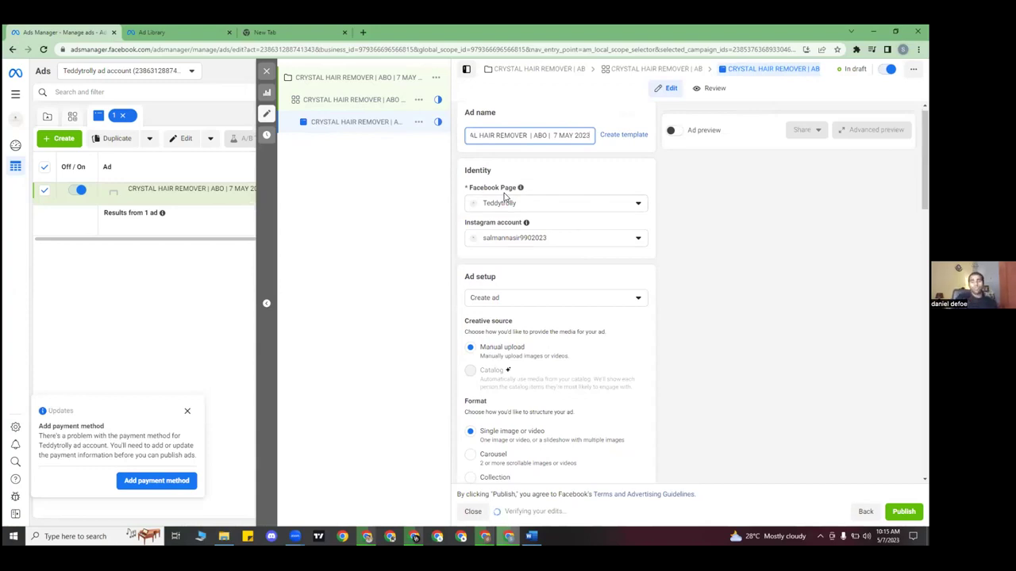
- Check the available Instagram accounts for the ad and review the ad setup, format and creative options
click(518, 238)
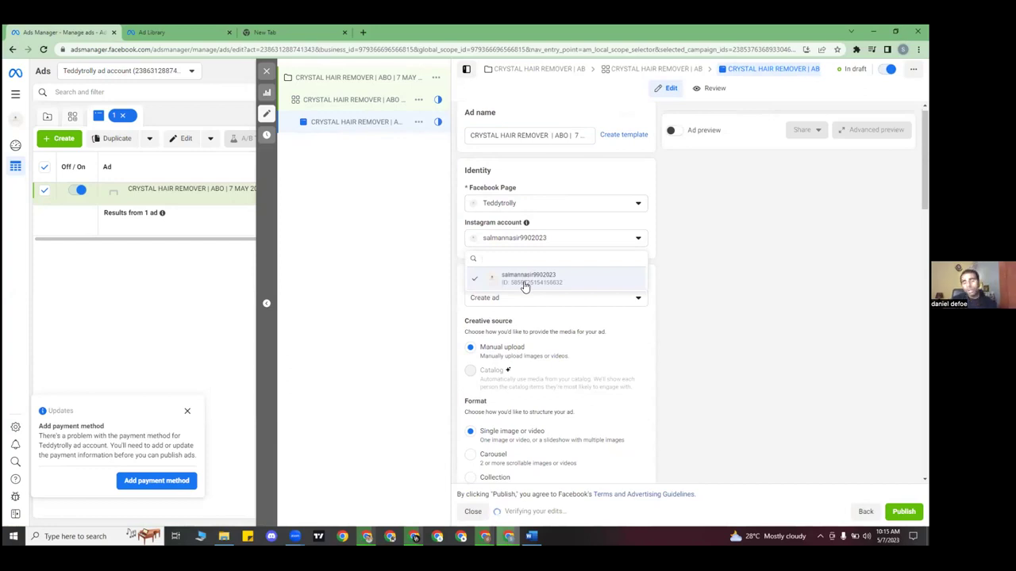
scroll(610, 344, down, 2)
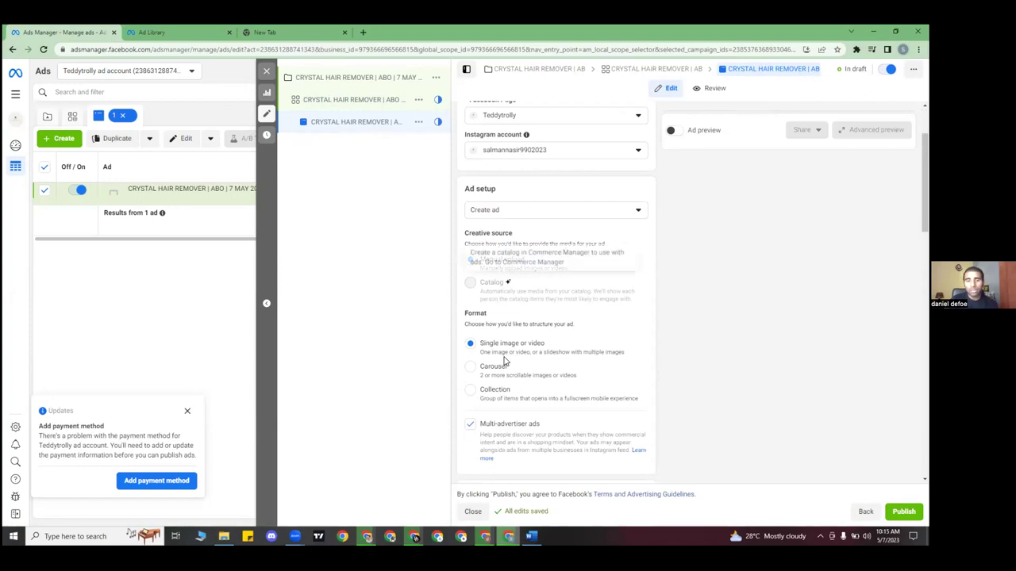
scroll(494, 281, down, 3)
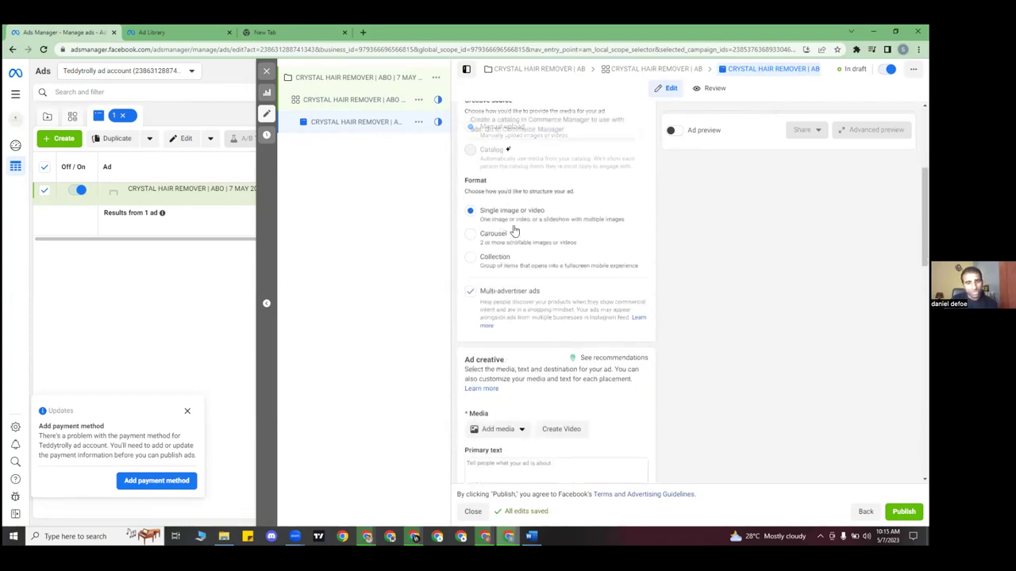
scroll(526, 307, down, 3)
scroll(526, 305, down, 1)
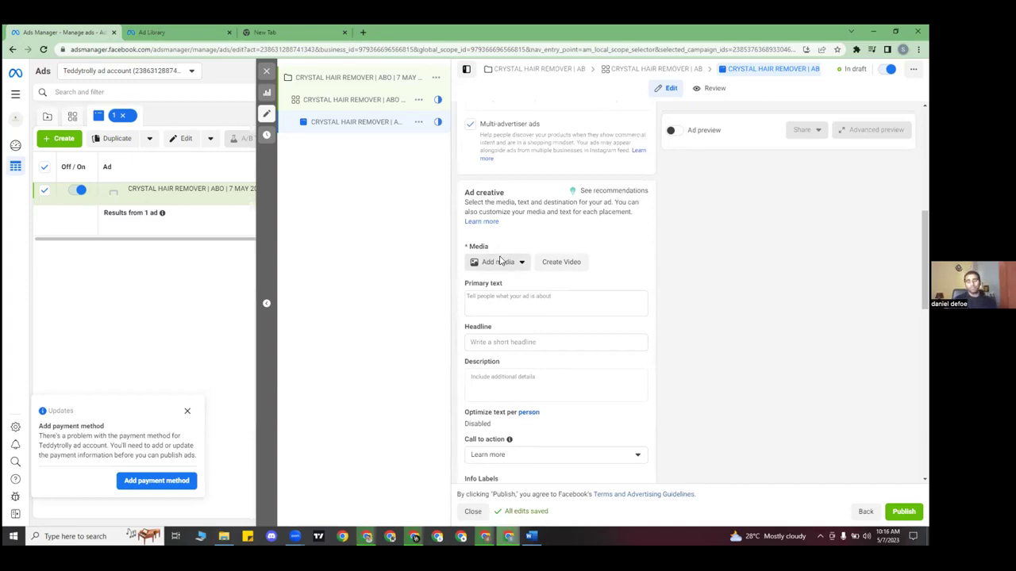
click(500, 261)
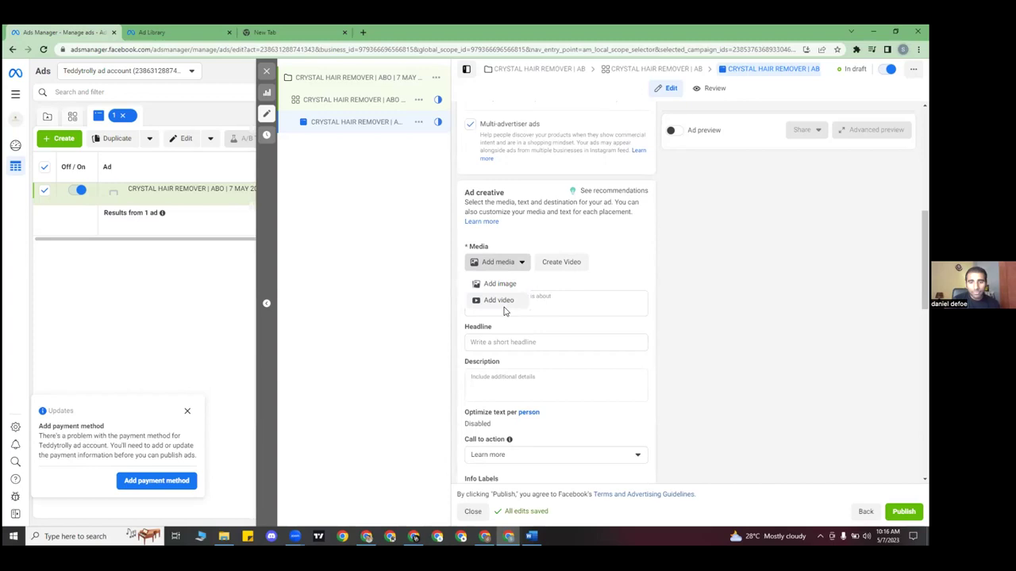
click(500, 301)
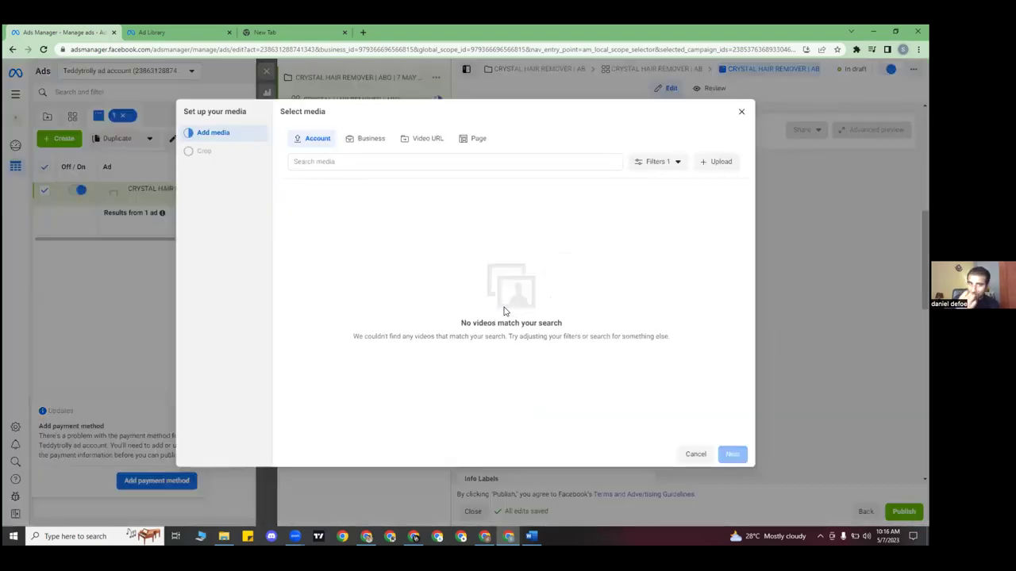
click(741, 112)
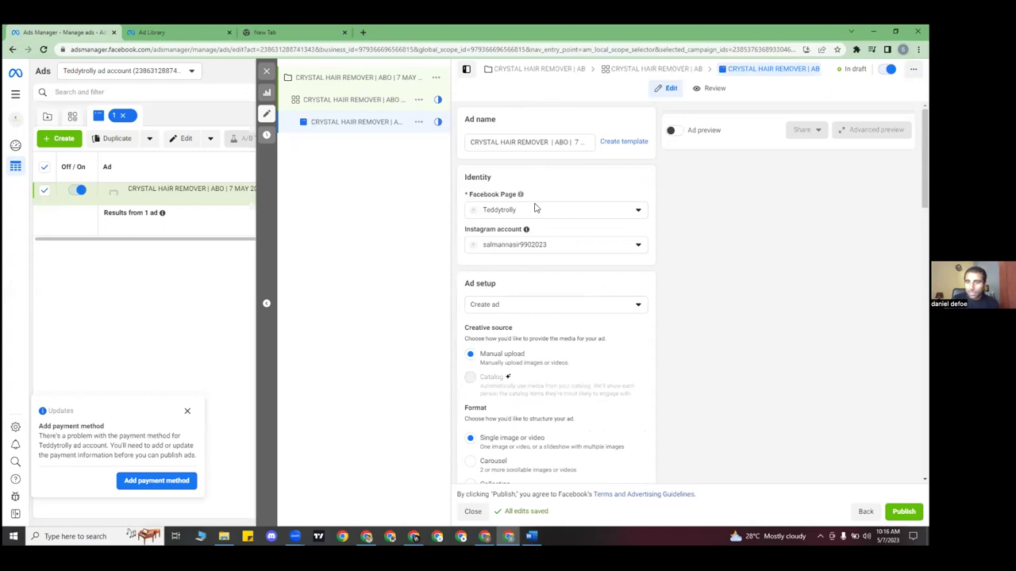
- Upload videoplayback.mp4 from the Downloads folder as the ad's video, keeping the original crop for all placements
scroll(530, 321, down, 5)
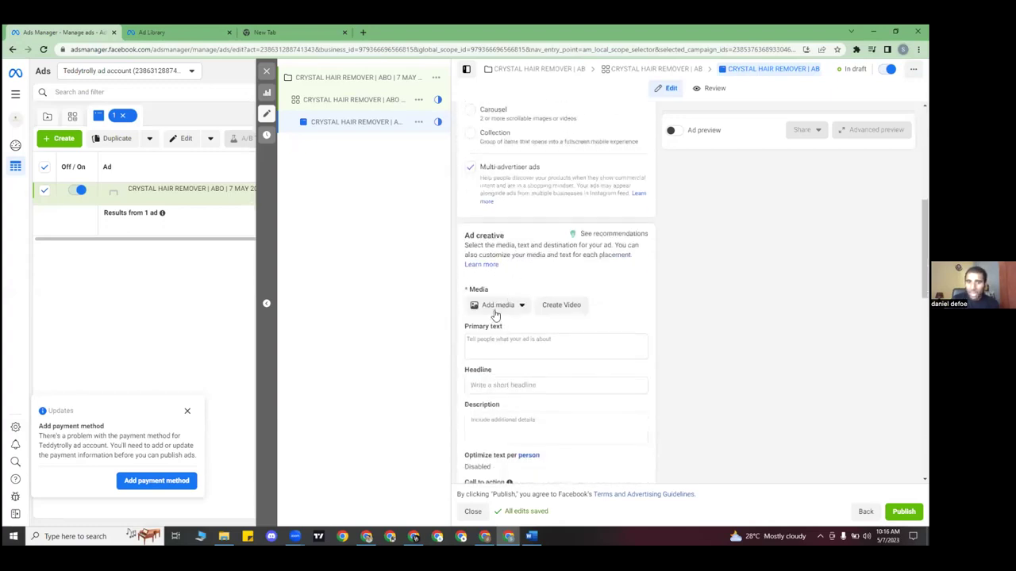
click(494, 308)
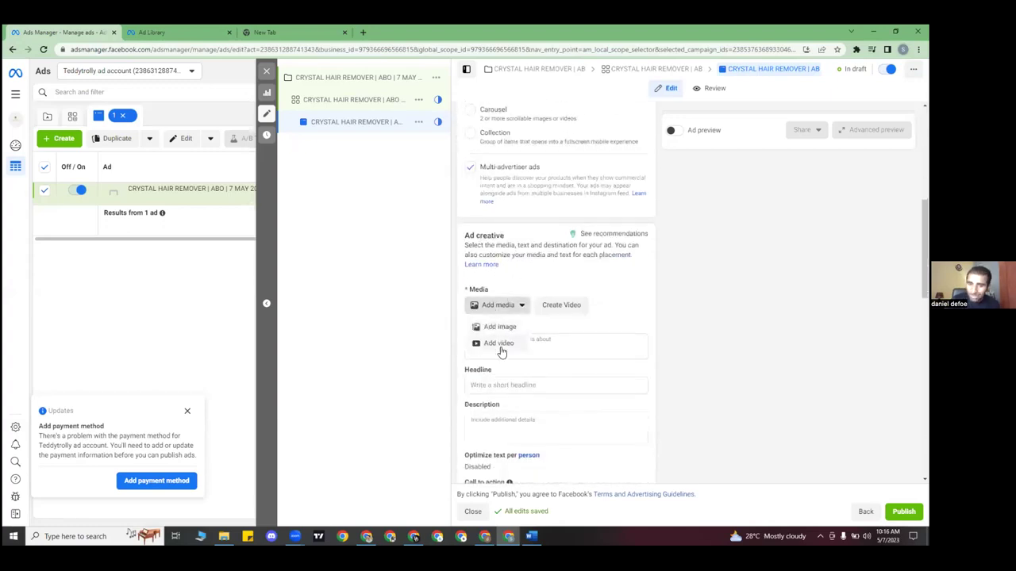
click(500, 346)
click(717, 166)
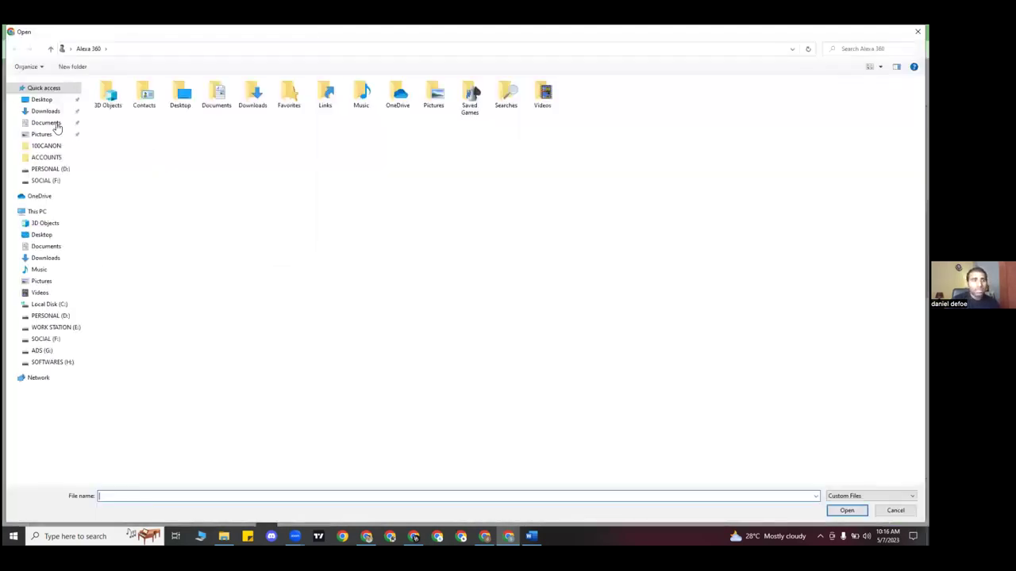
click(46, 112)
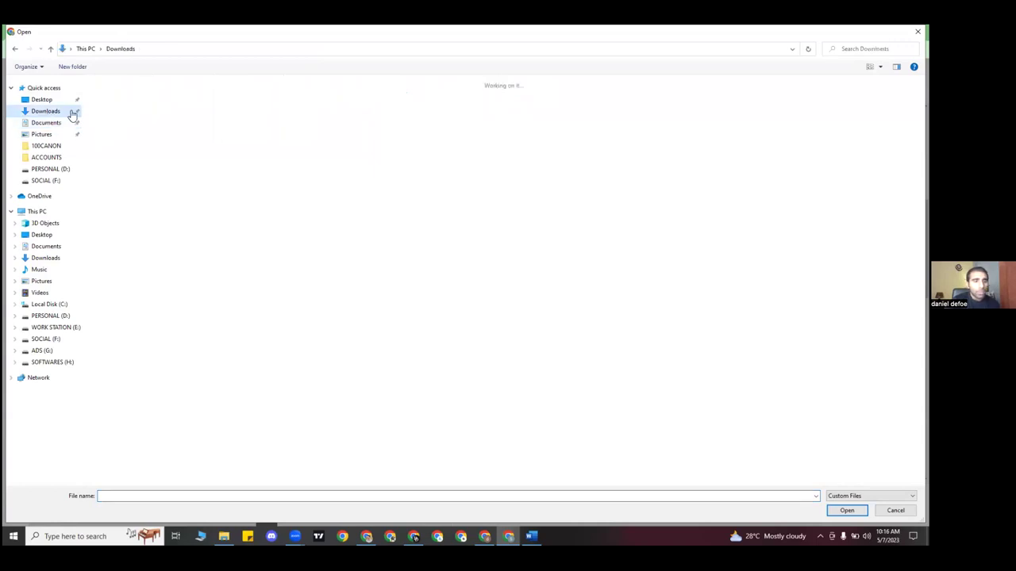
click(98, 119)
double_click(98, 119)
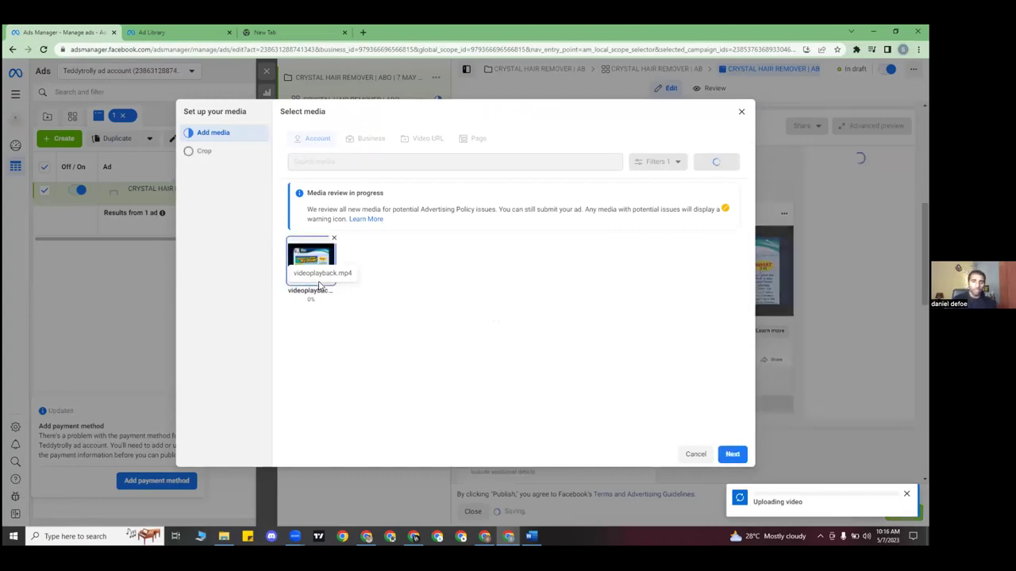
click(730, 454)
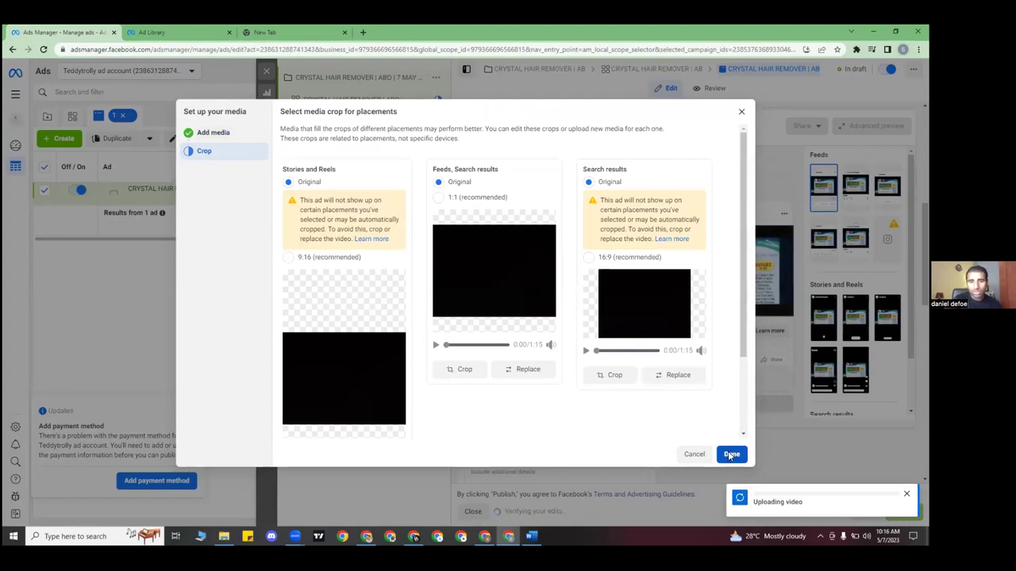
click(730, 454)
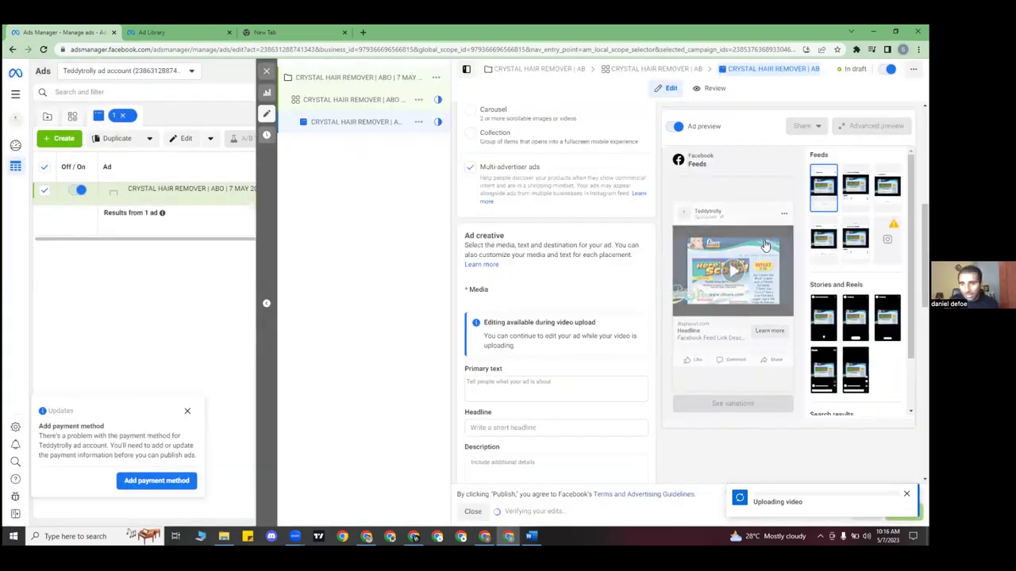
- Play and pause the video in the Facebook feed preview, and retry the upload of videoplayback.mp4
click(732, 273)
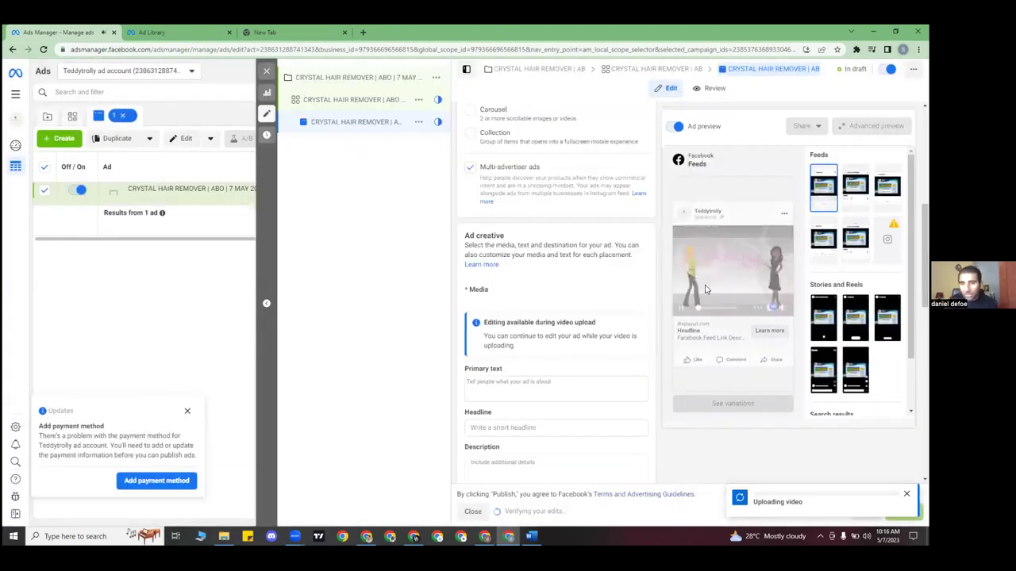
click(680, 308)
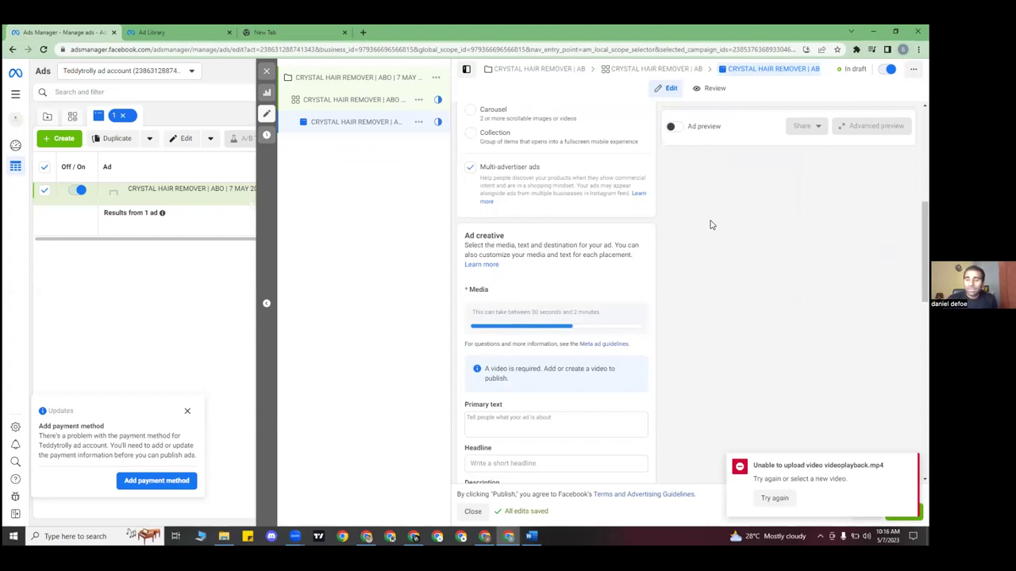
click(788, 499)
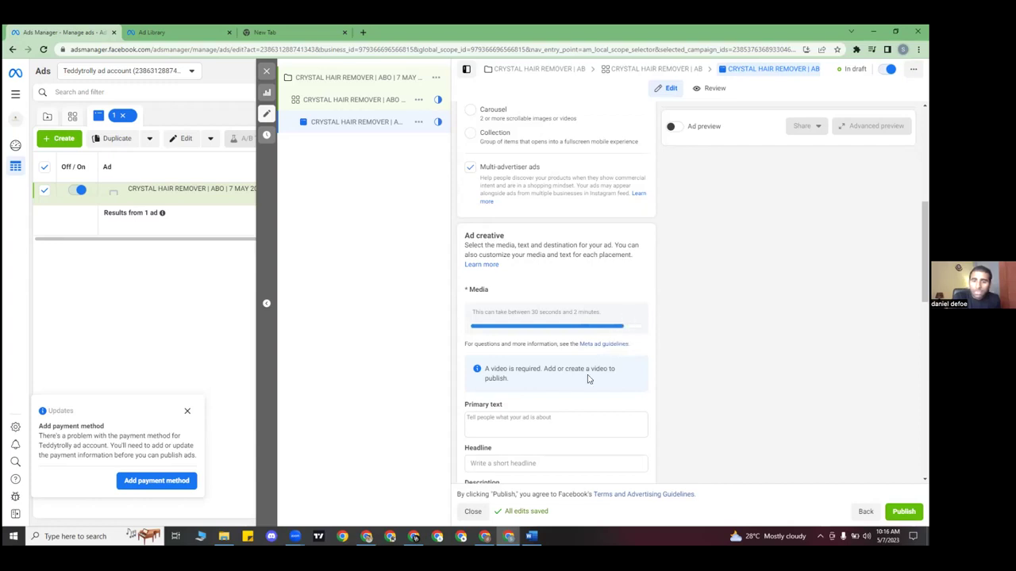
- Copy the text of Produck.pk's knee brace ad from the Ad Library and paste it as the ad's primary text
scroll(588, 380, down, 1)
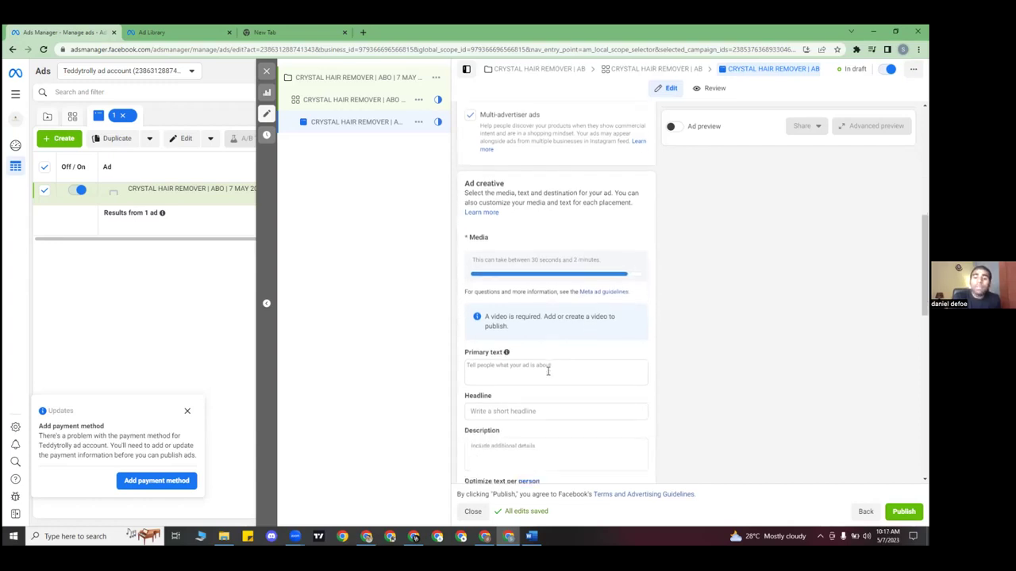
click(240, 32)
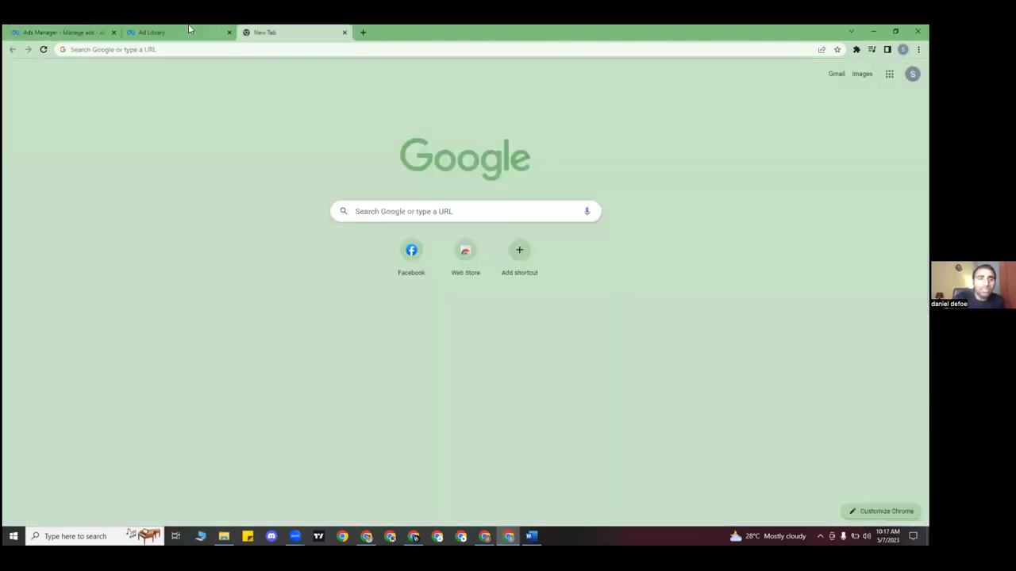
click(193, 34)
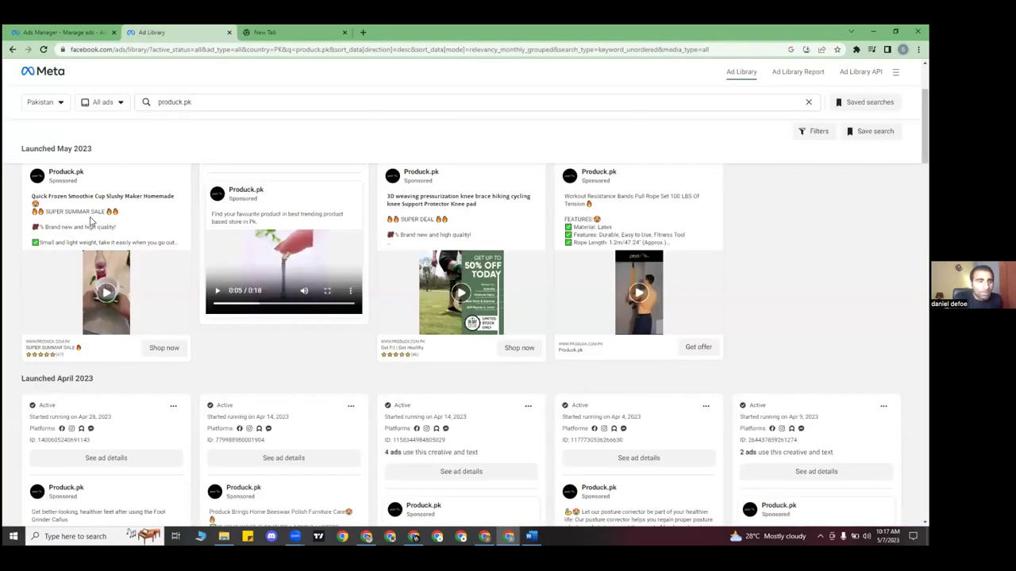
scroll(140, 277, down, 1)
scroll(142, 276, up, 1)
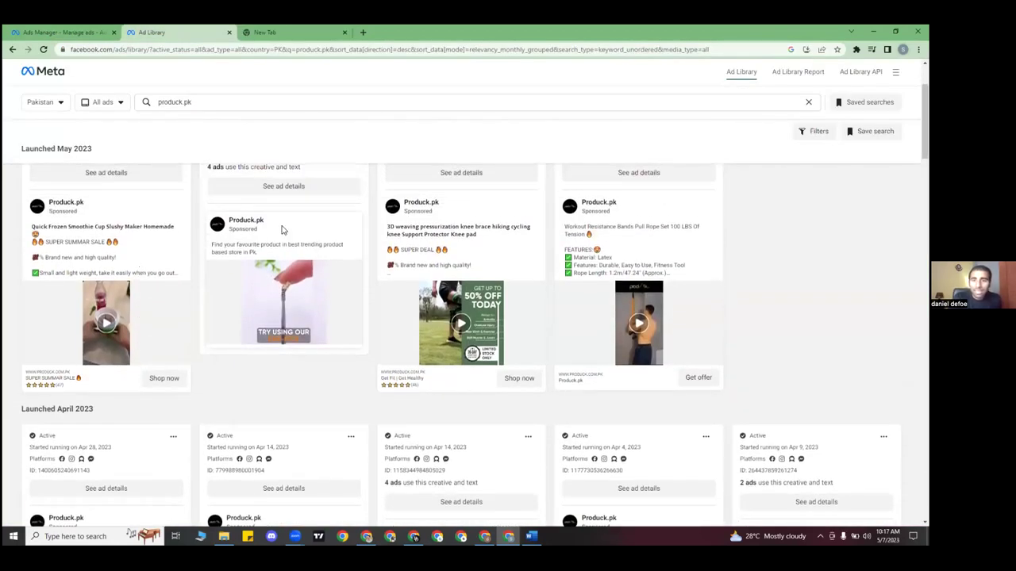
drag(387, 226, 484, 272)
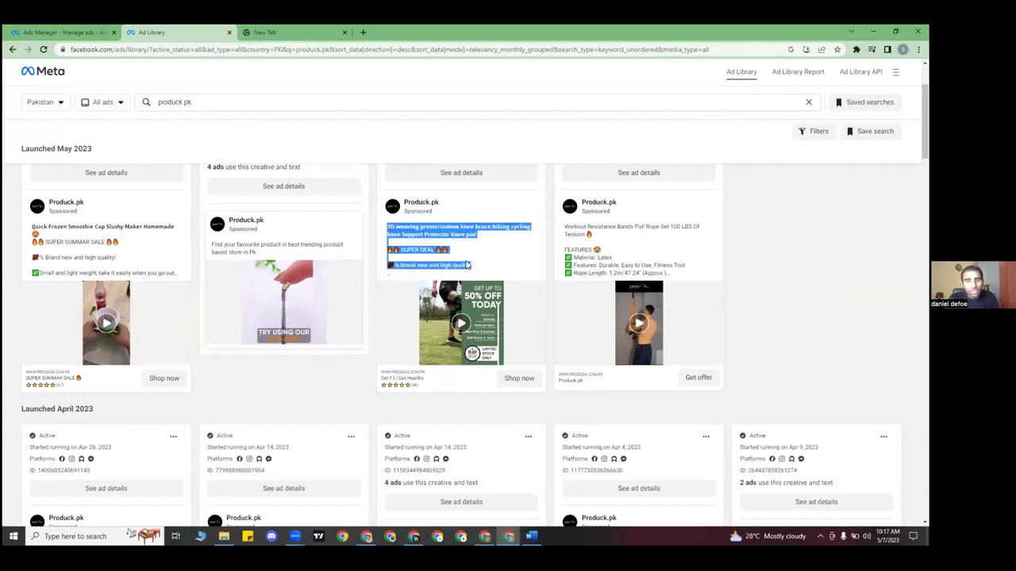
click(70, 32)
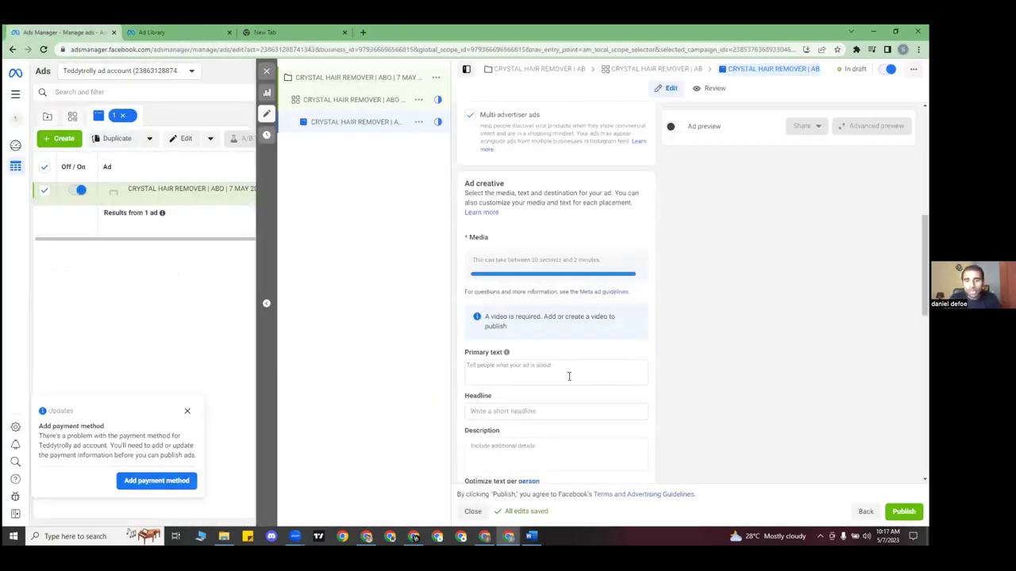
click(566, 373)
key(ctrl+v)
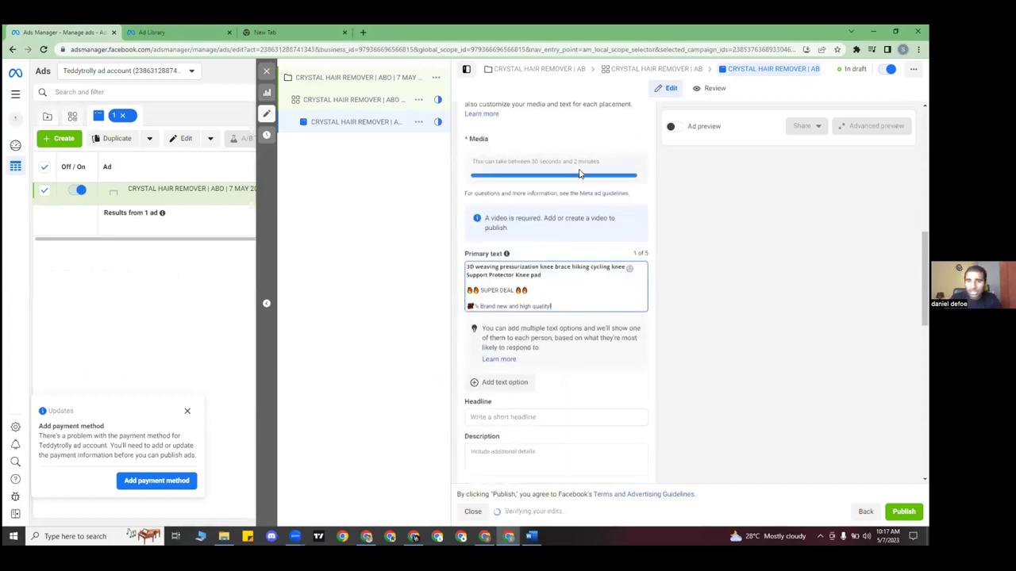
- Check the video upload progress and the headline field, and reload the ad editor page
scroll(544, 159, up, 2)
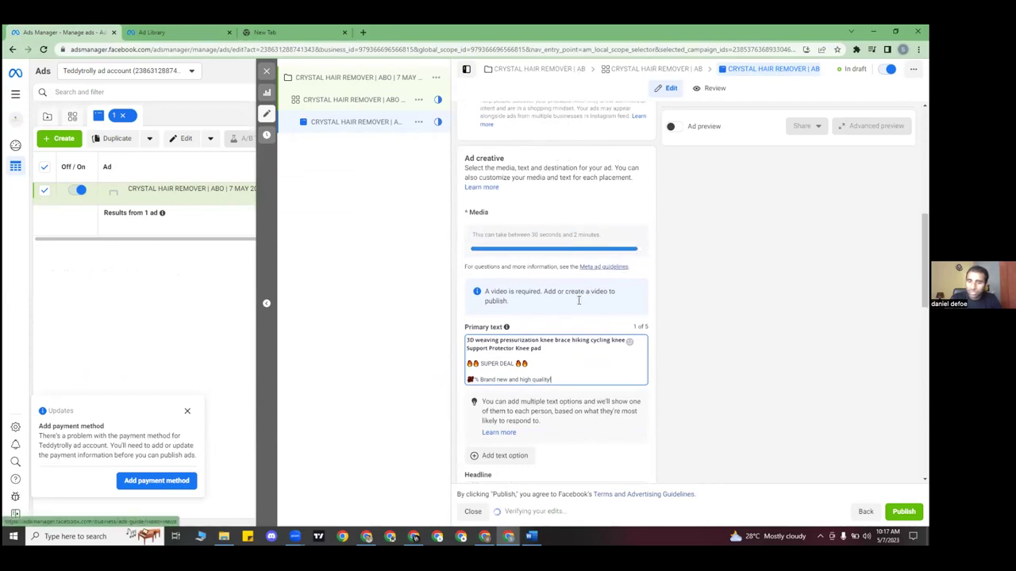
scroll(573, 304, down, 1)
scroll(573, 305, down, 1)
click(512, 309)
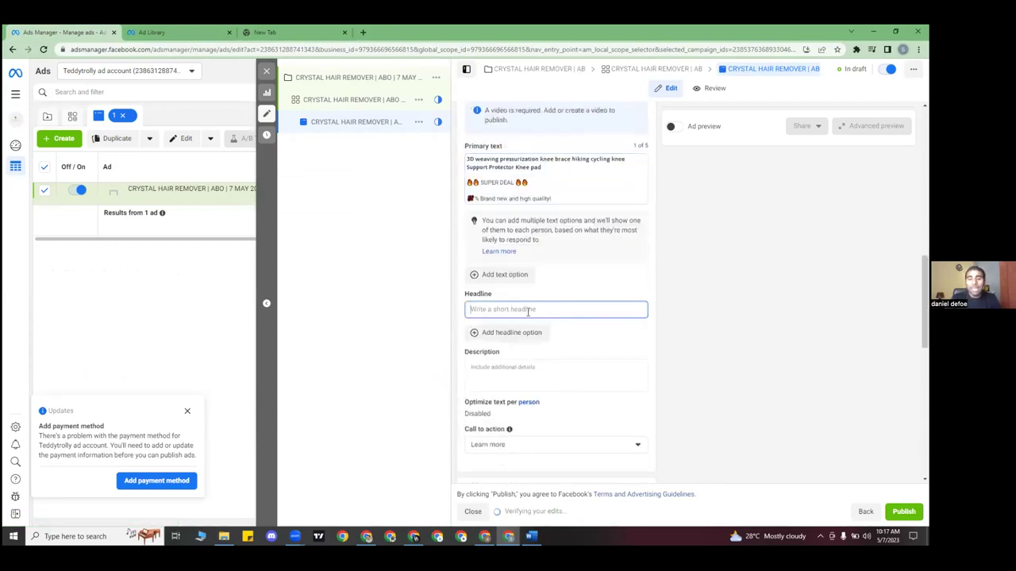
scroll(591, 285, up, 1)
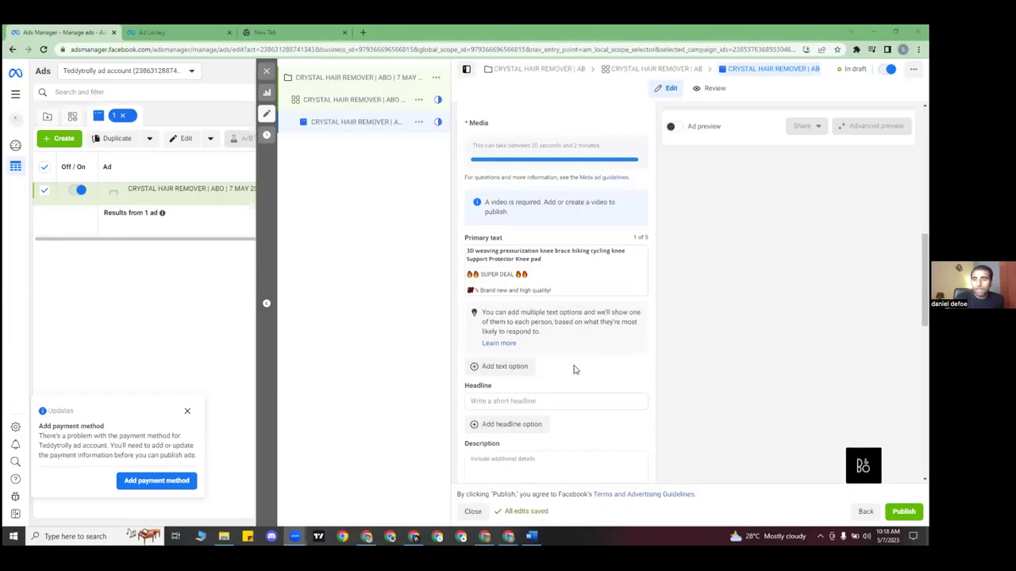
scroll(583, 253, up, 2)
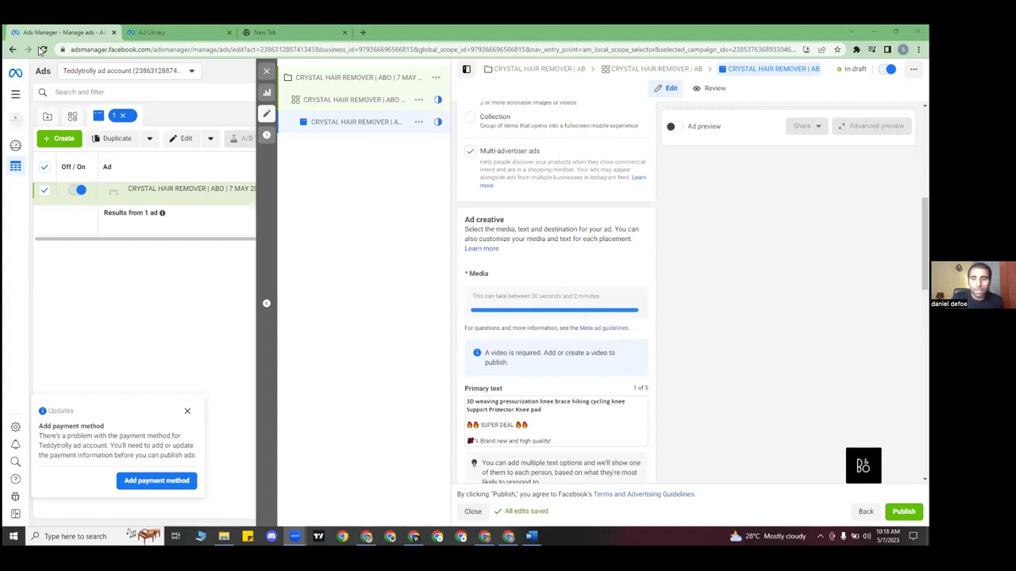
click(318, 238)
key(F5)
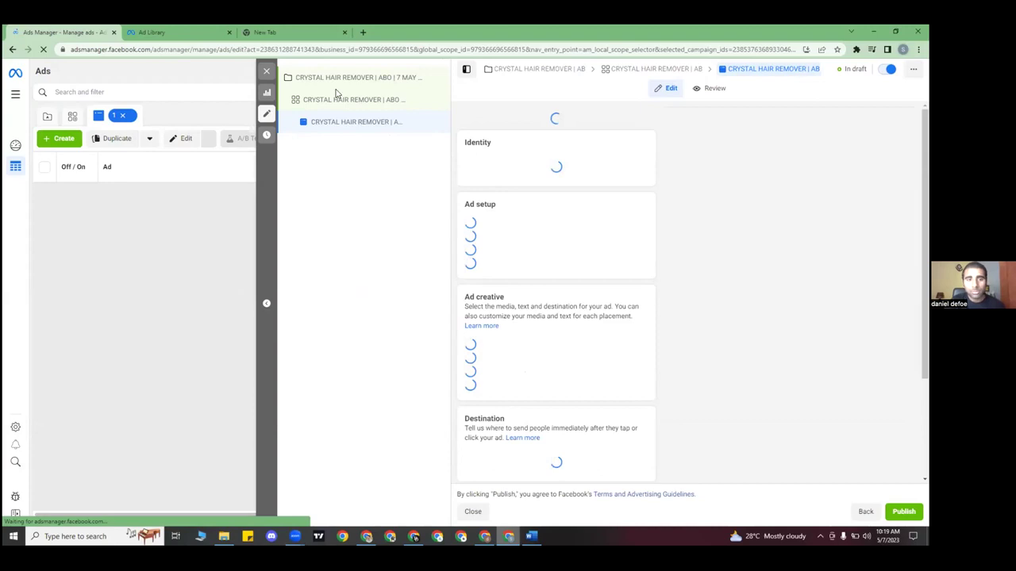
click(486, 536)
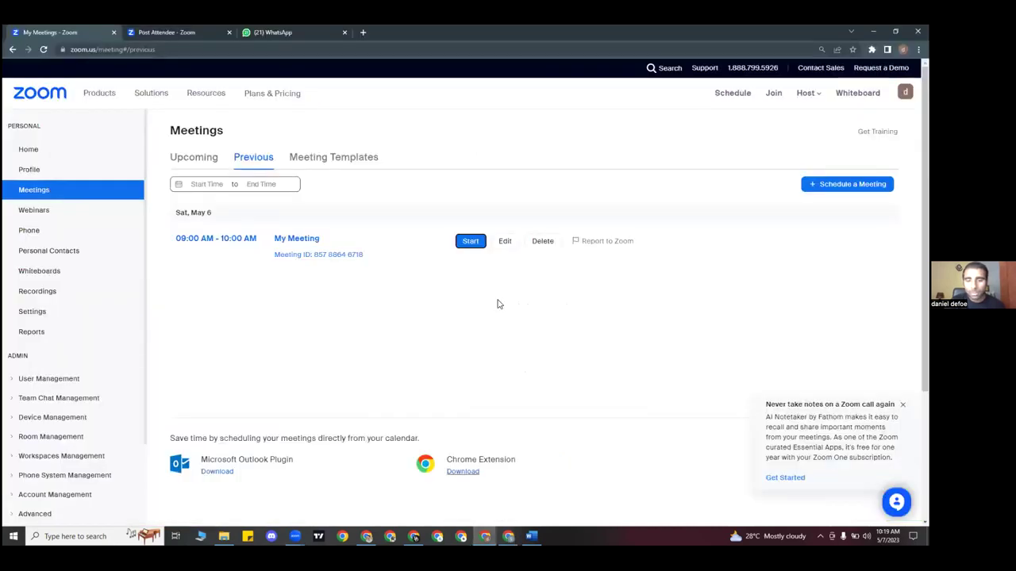
key(alt+Tab)
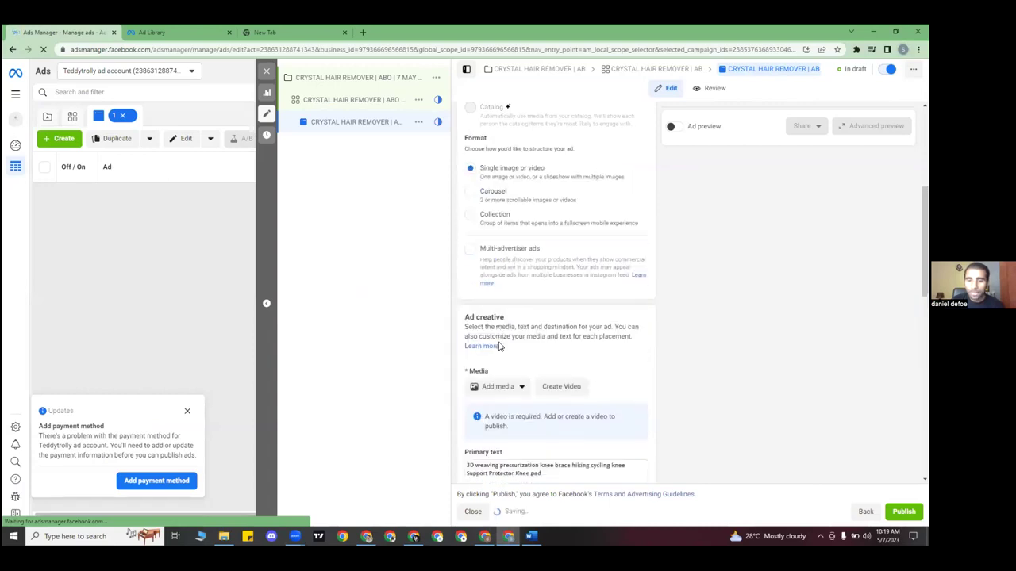
scroll(507, 349, down, 1)
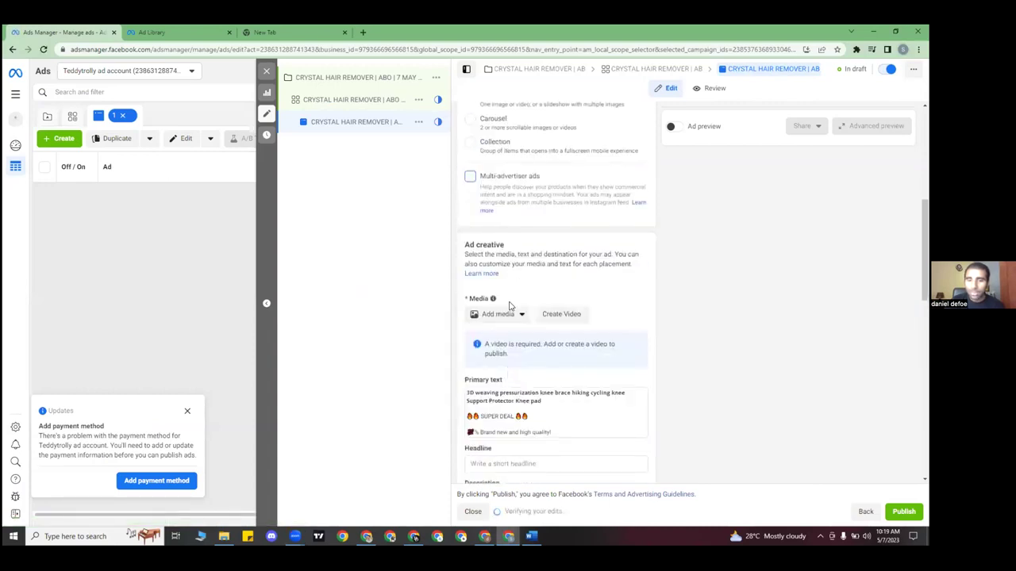
click(510, 314)
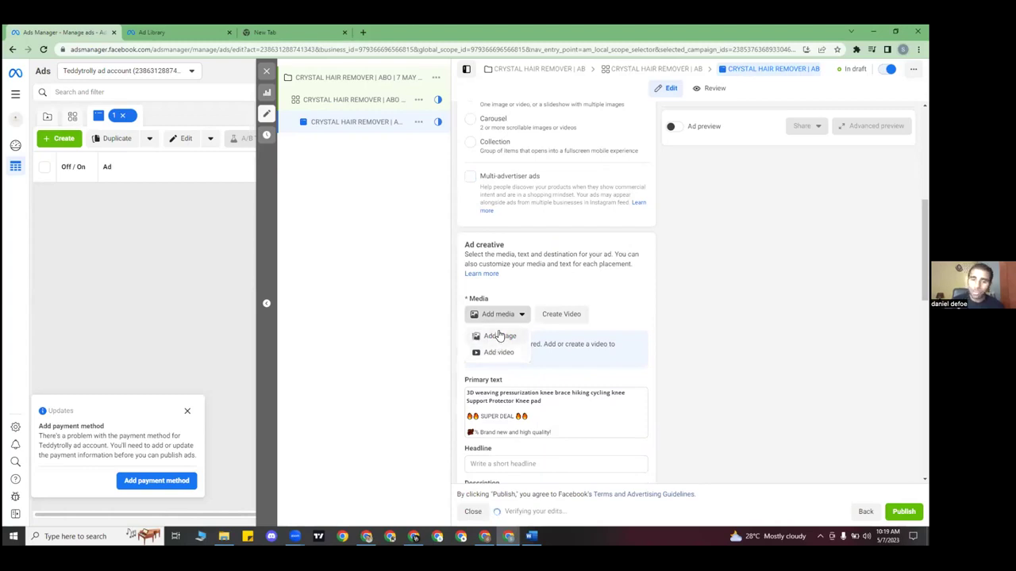
click(499, 336)
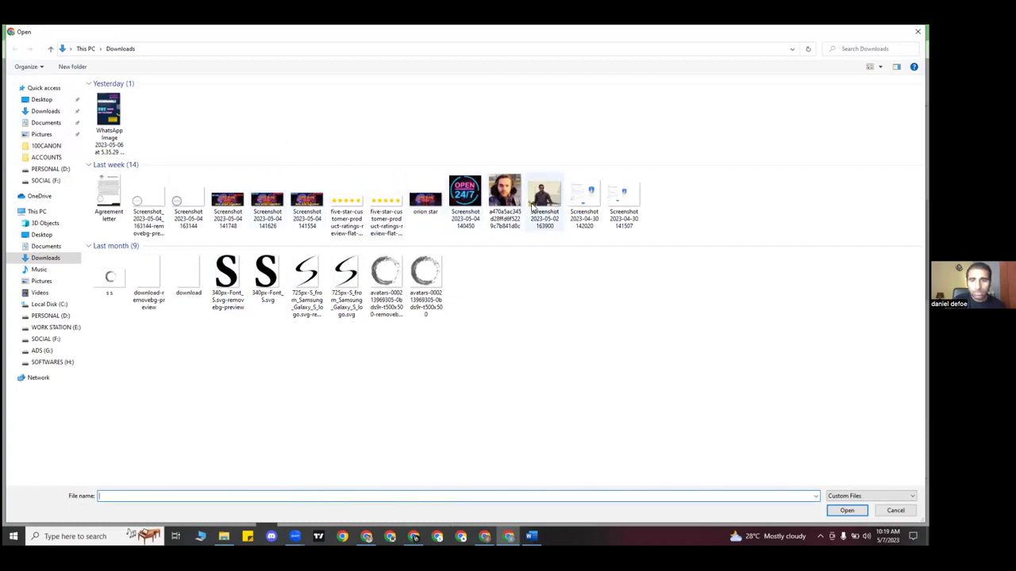
double_click(533, 207)
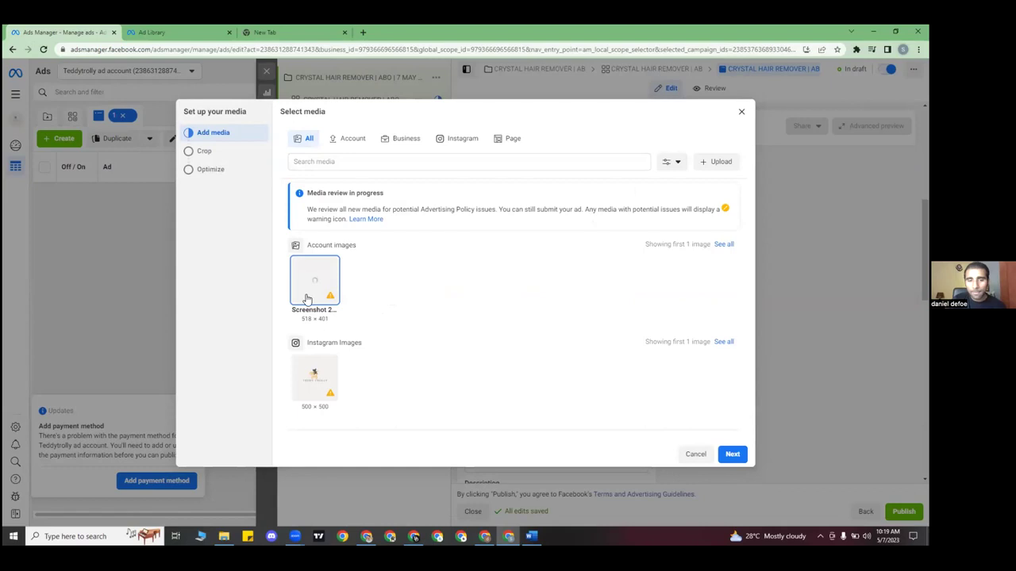
click(732, 455)
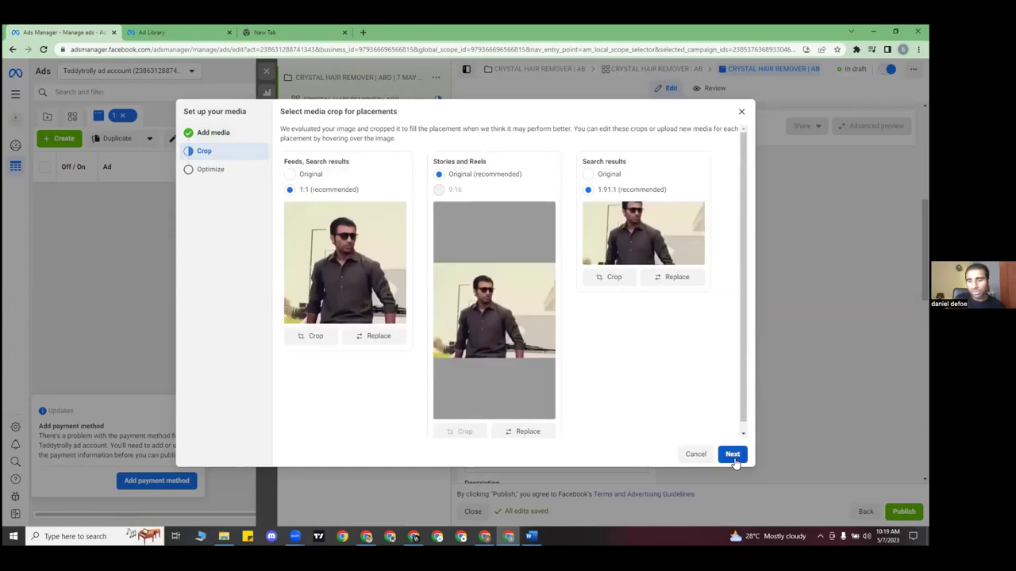
click(733, 457)
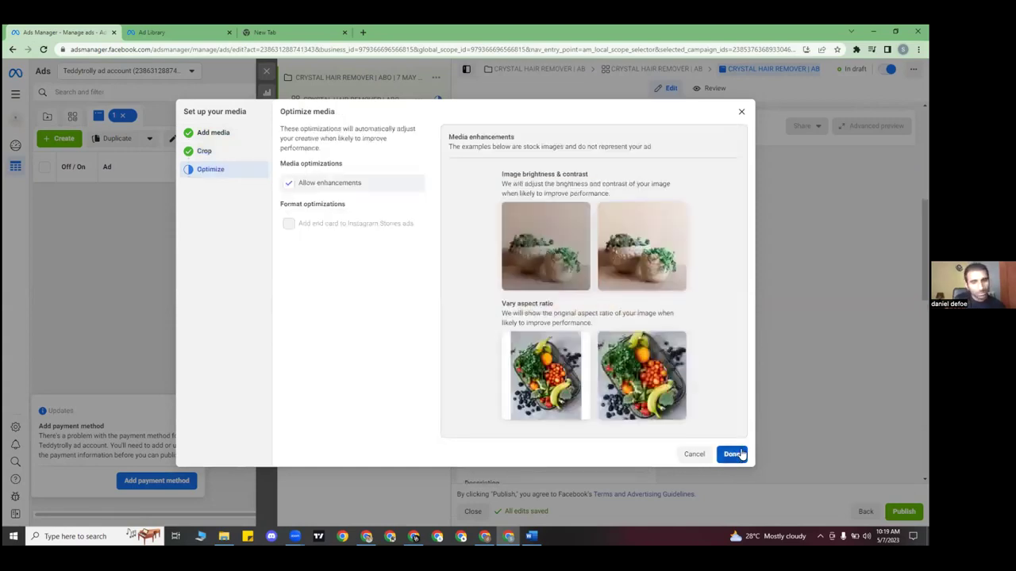
click(734, 454)
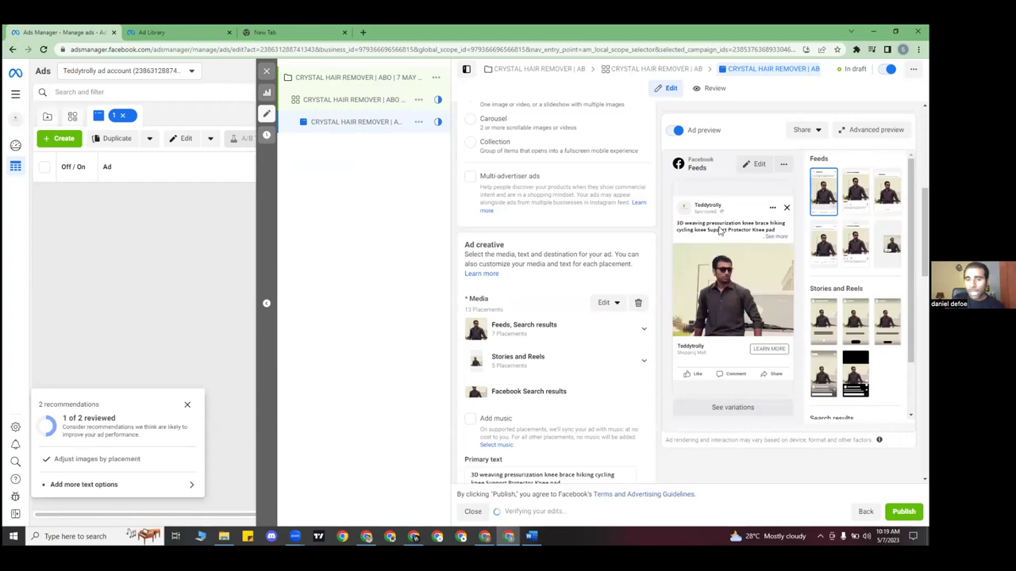
- Expand the primary text in the feed preview, and add 🔥🔥 before its first line and the 💯 emoji after it
scroll(541, 329, down, 2)
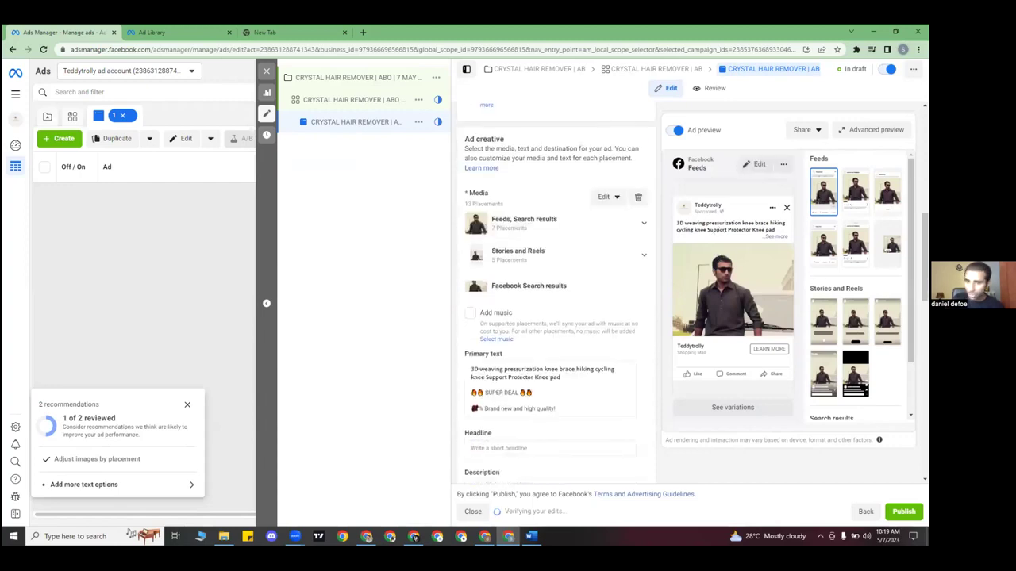
scroll(595, 328, down, 2)
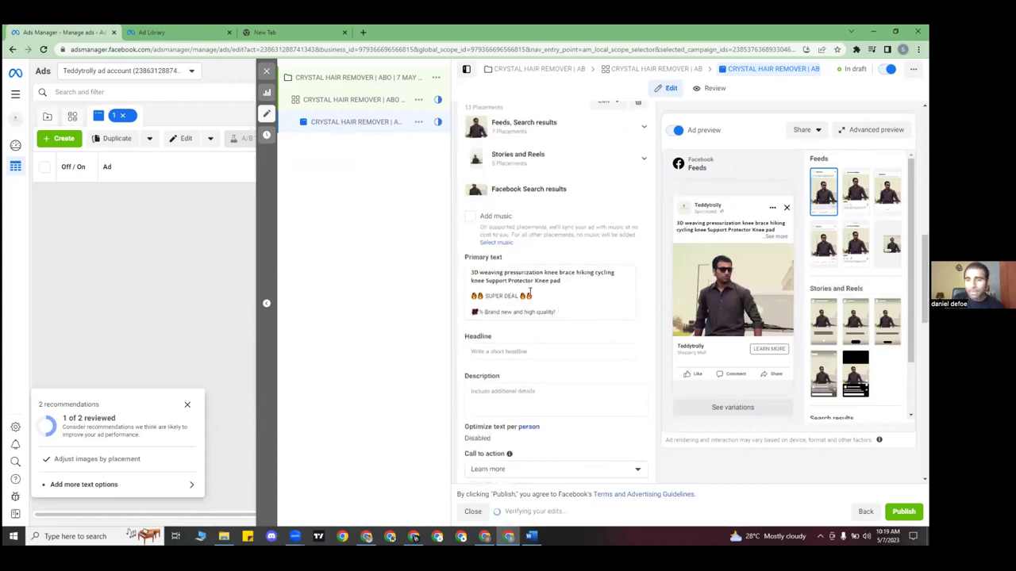
click(778, 237)
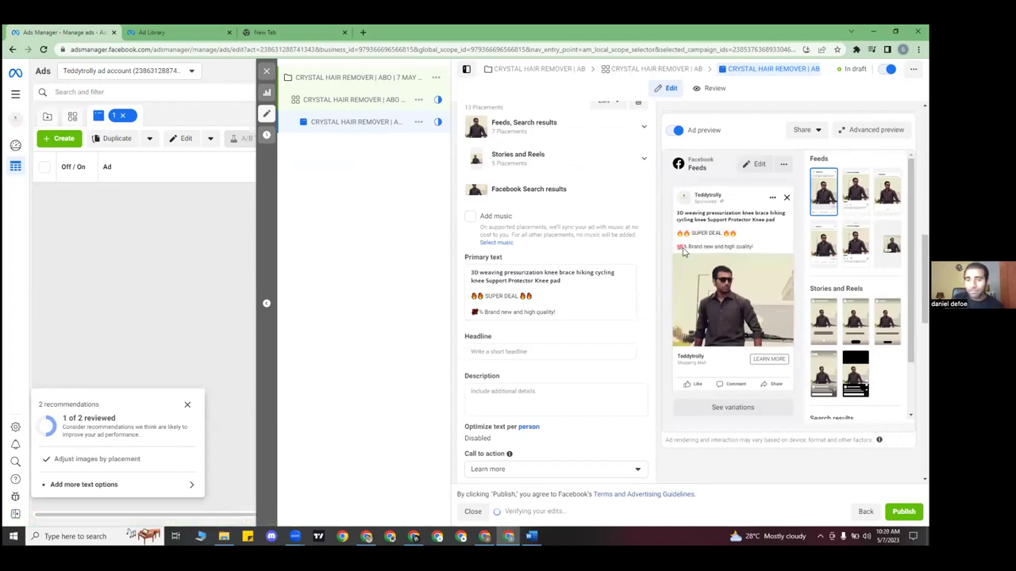
click(530, 295)
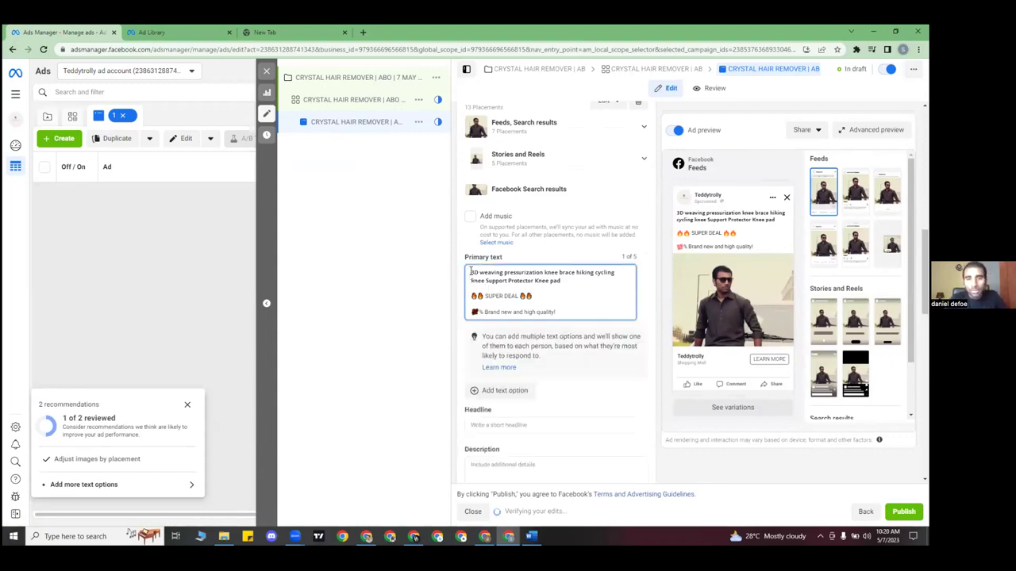
text(🔥🔥)
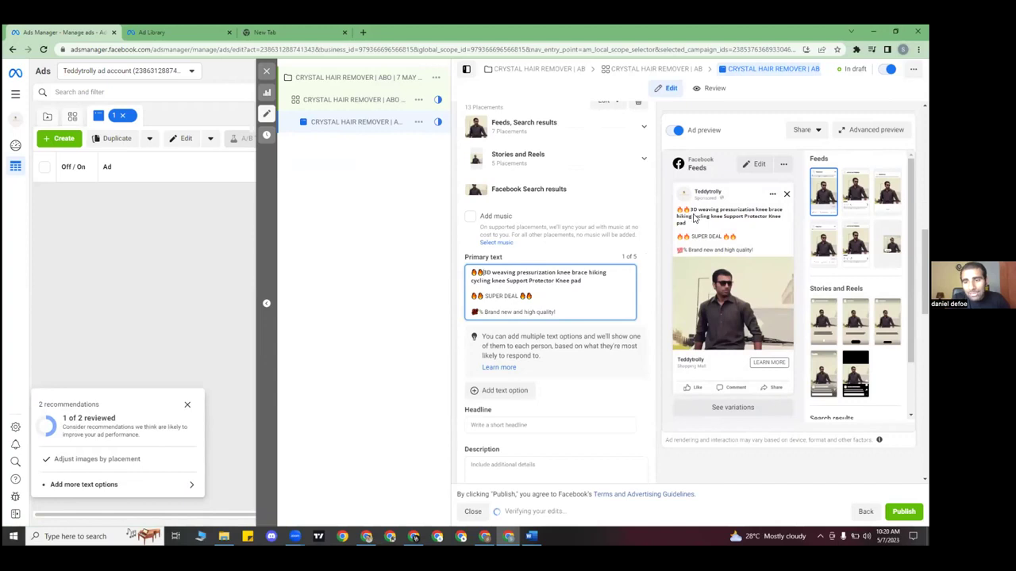
drag(472, 311, 477, 310)
key(ctrl+c)
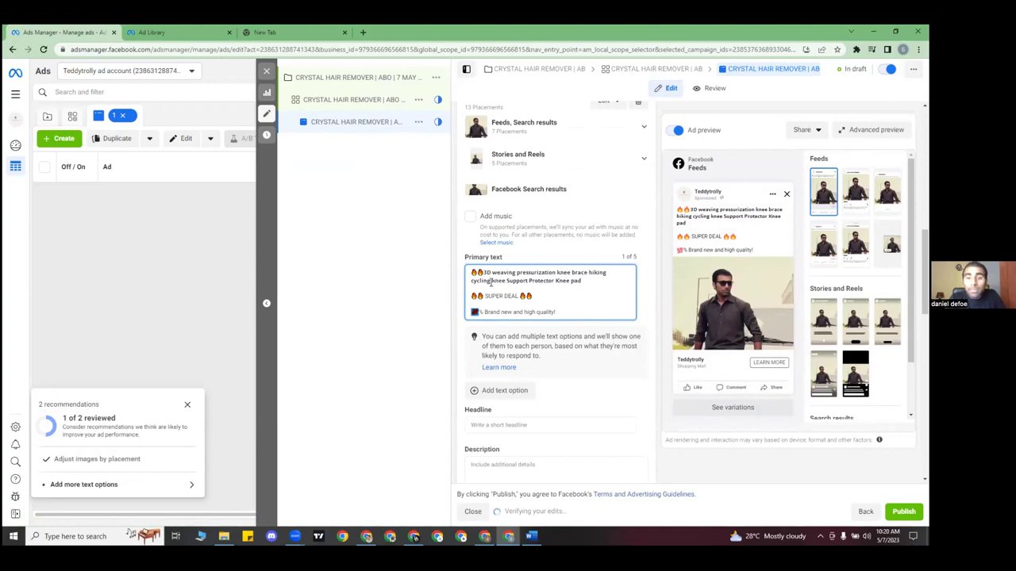
click(587, 283)
key(ctrl+v)
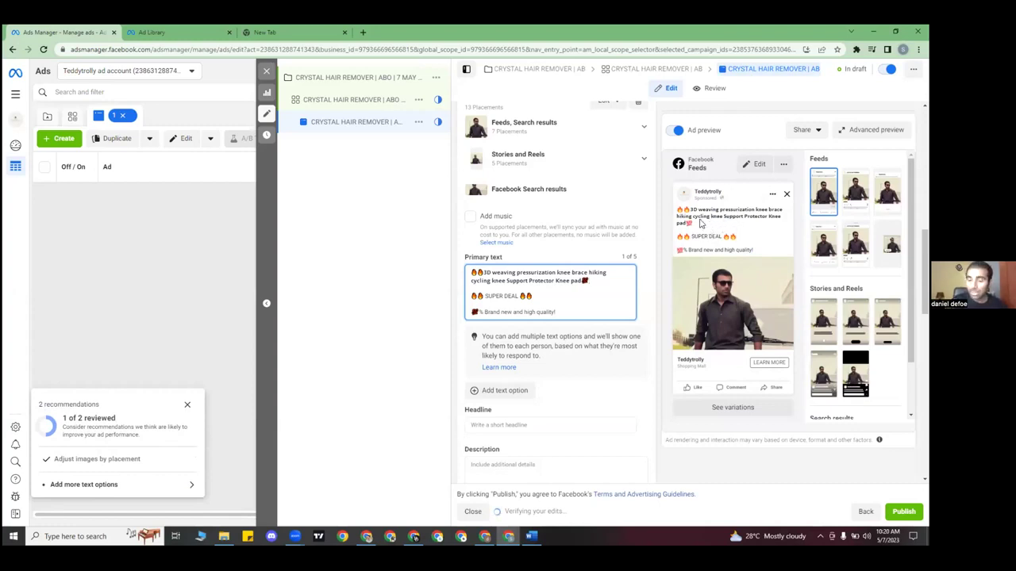
- Enter "CRYSTAL HAIR REMOVER" as the ad's headline
scroll(508, 298, down, 1)
click(505, 334)
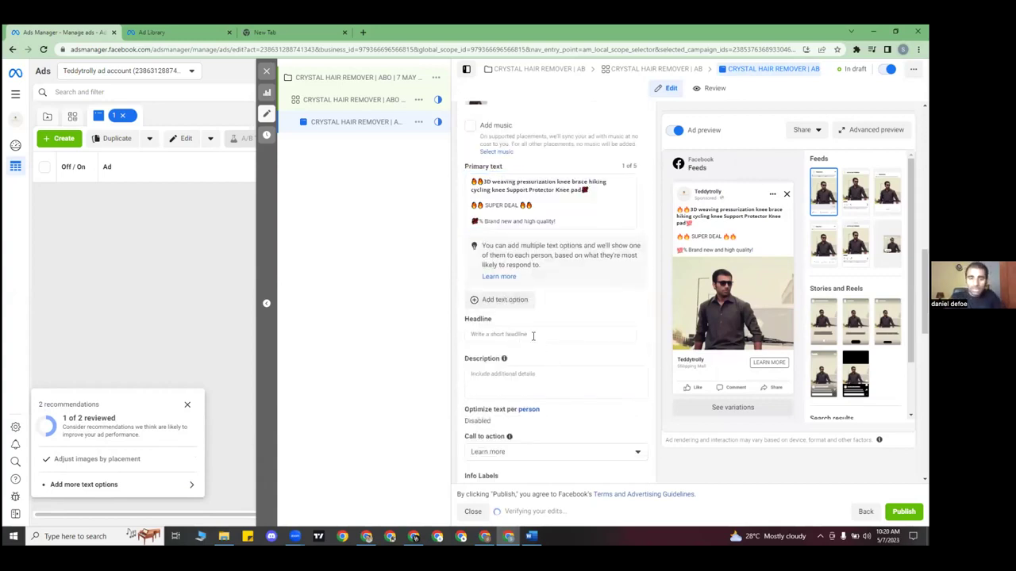
click(533, 335)
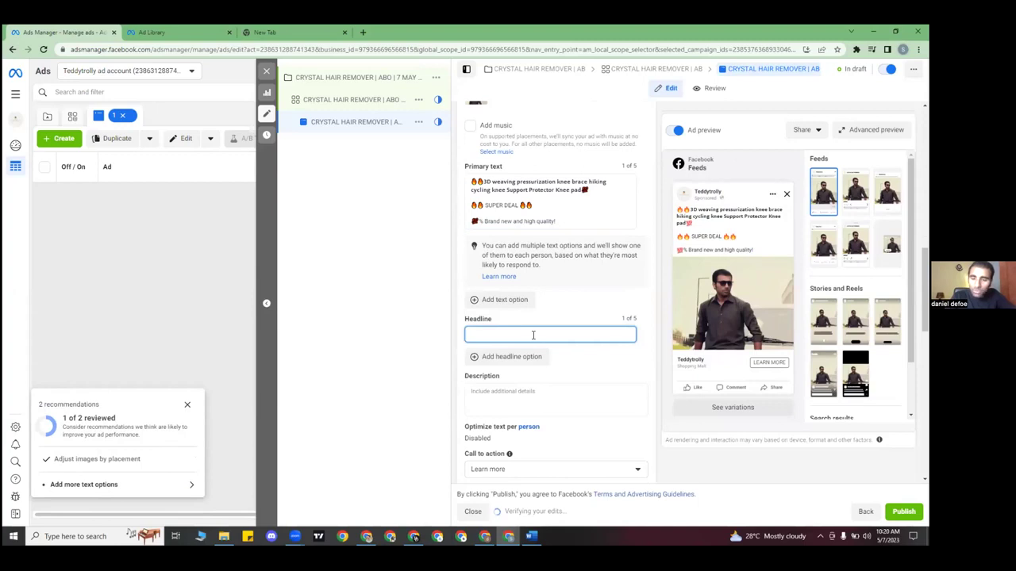
text(Cli)
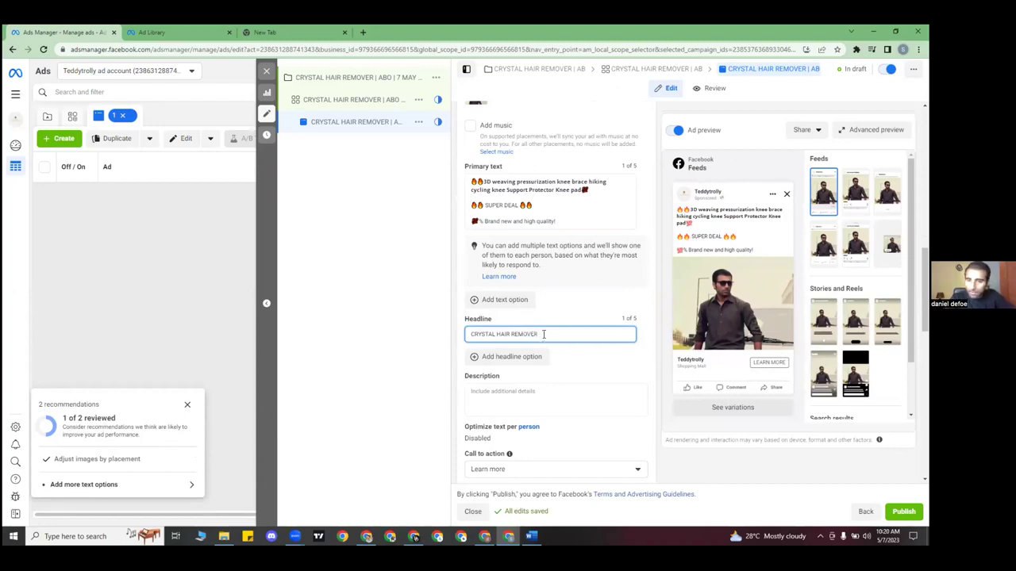
- Search the web for "EMOJI" in the empty browser tab and open getemoji.com
click(266, 33)
click(263, 47)
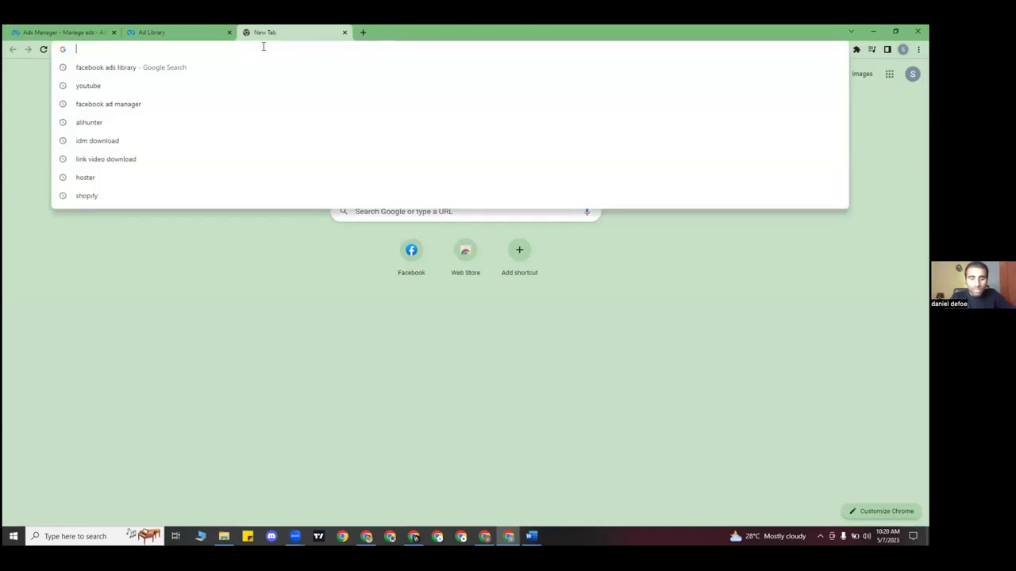
text(EMOJI)
key(Return)
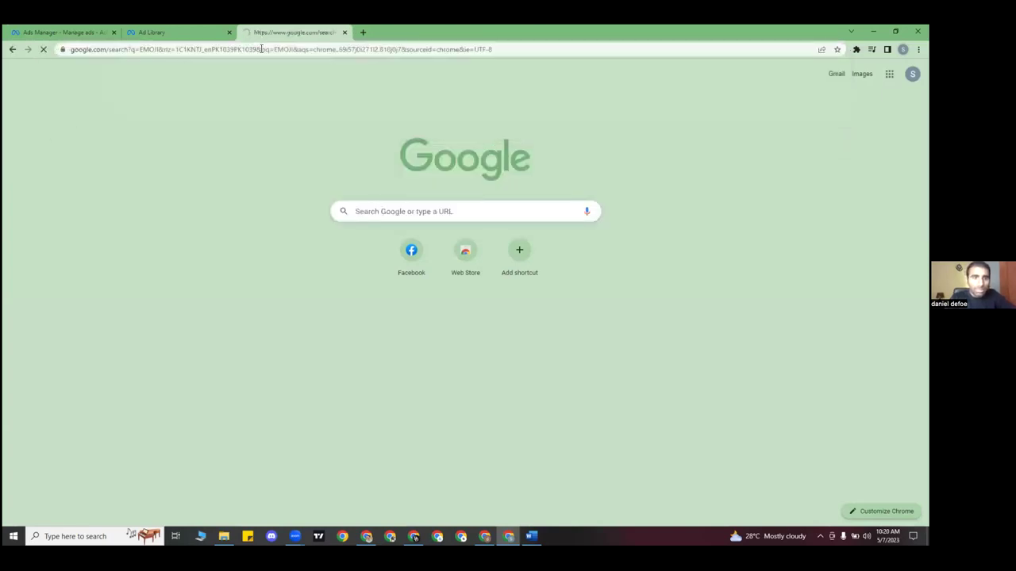
click(245, 196)
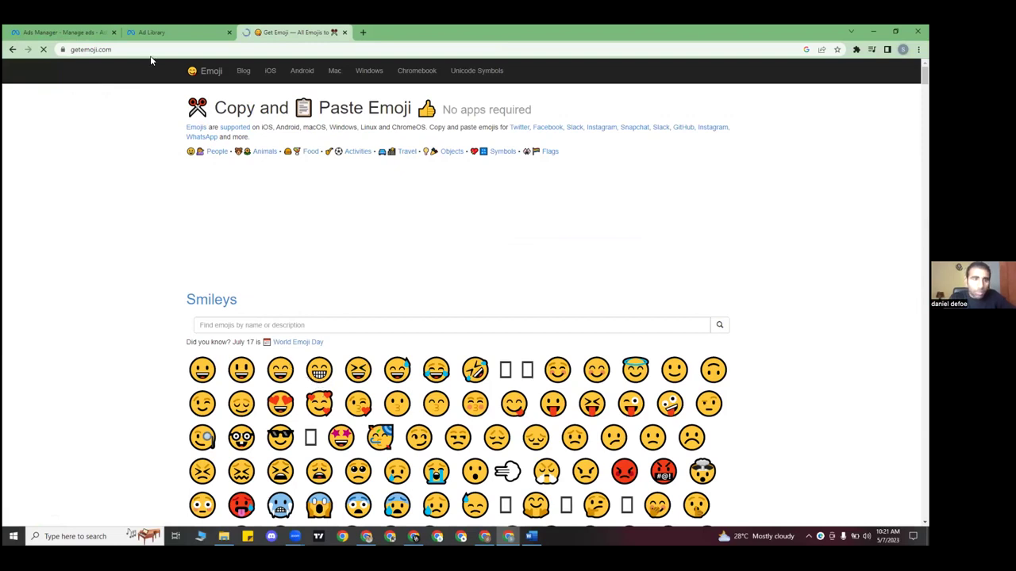
- Close the Ad Library tab and reload getemoji.com
click(152, 33)
click(238, 33)
click(228, 33)
click(169, 48)
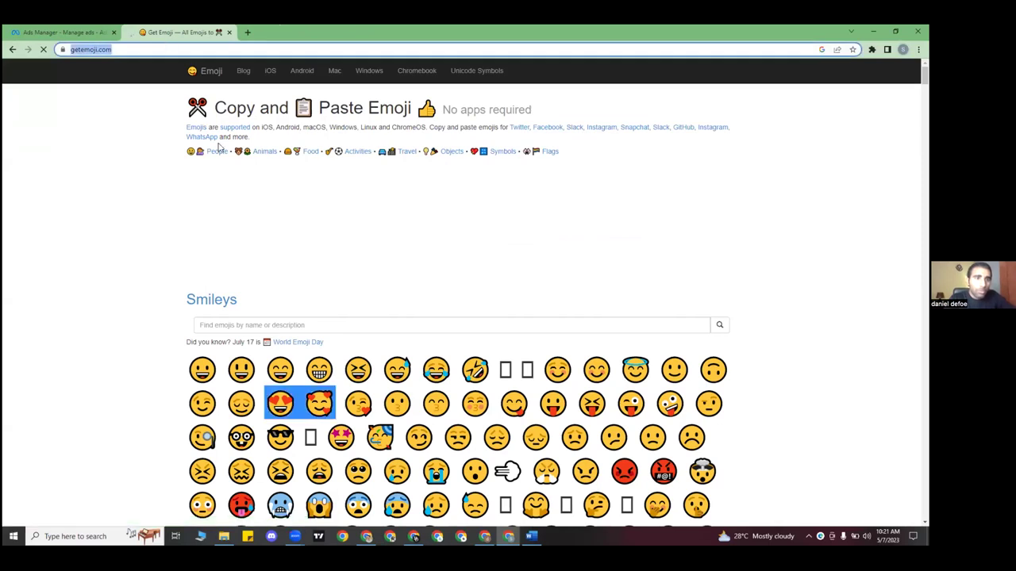
key(Return)
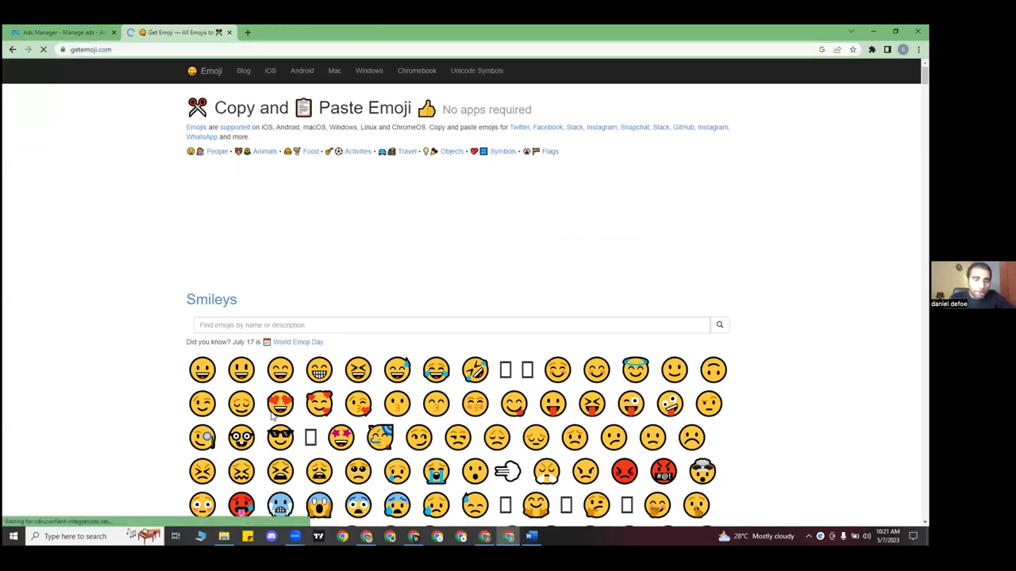
- Back in Ads Manager, copy the two fire emojis after SUPER DEAL in the primary text and append them to the headline
click(80, 31)
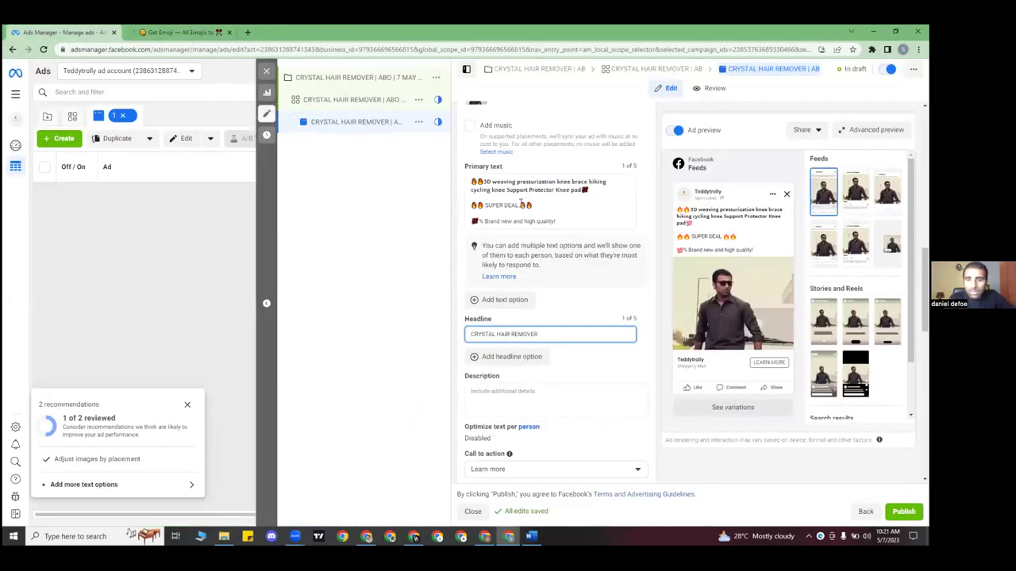
drag(521, 204, 535, 205)
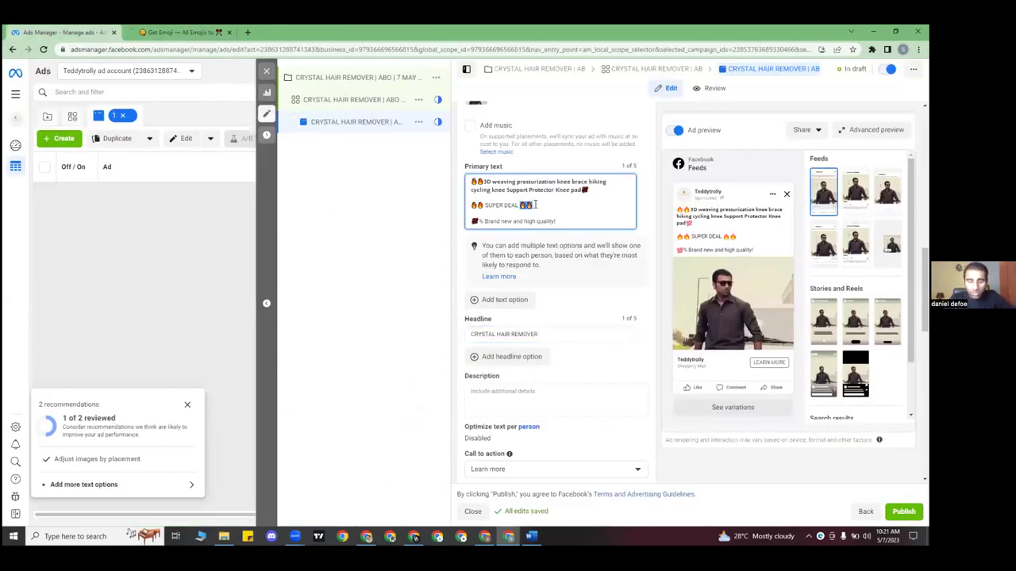
click(551, 335)
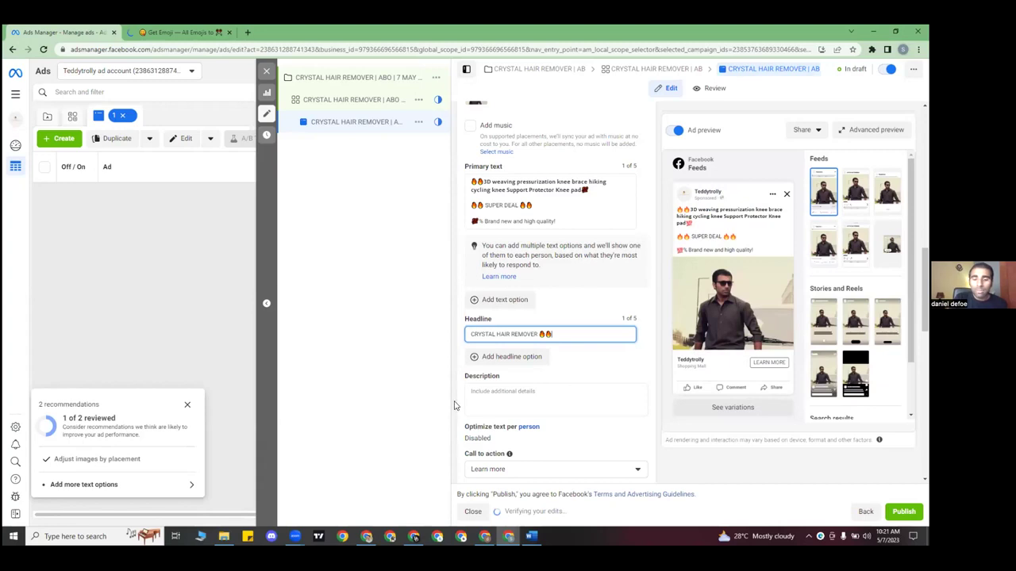
click(456, 426)
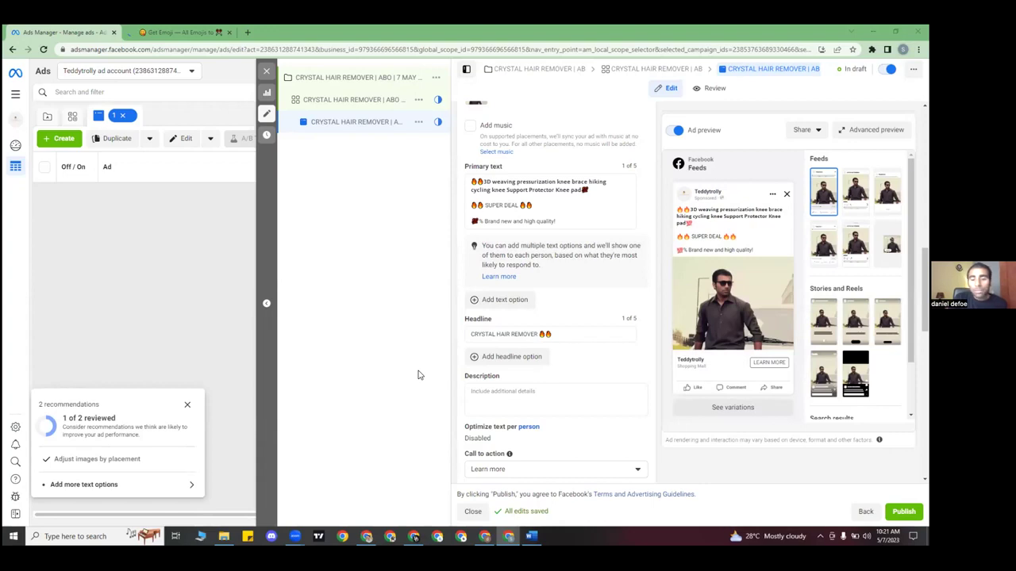
scroll(526, 371, down, 1)
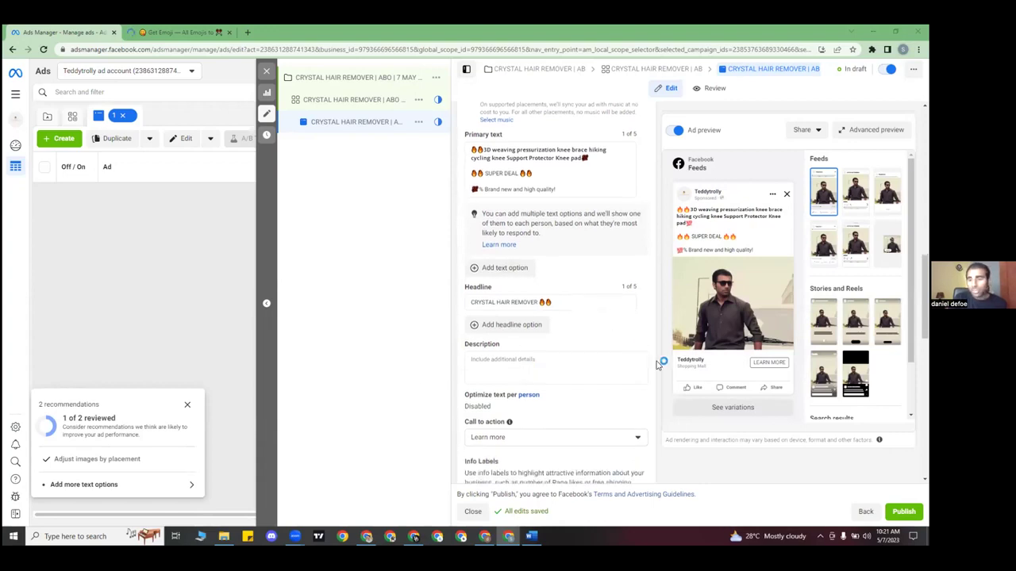
click(584, 306)
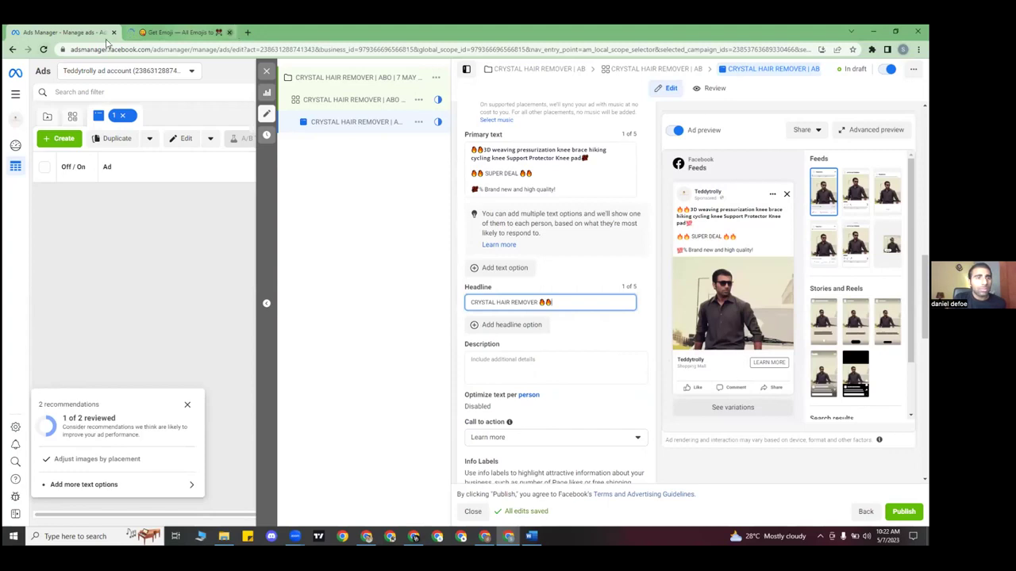
- Reload Ads Manager and enter "LIMITED STOCK" as the ad's description
click(45, 50)
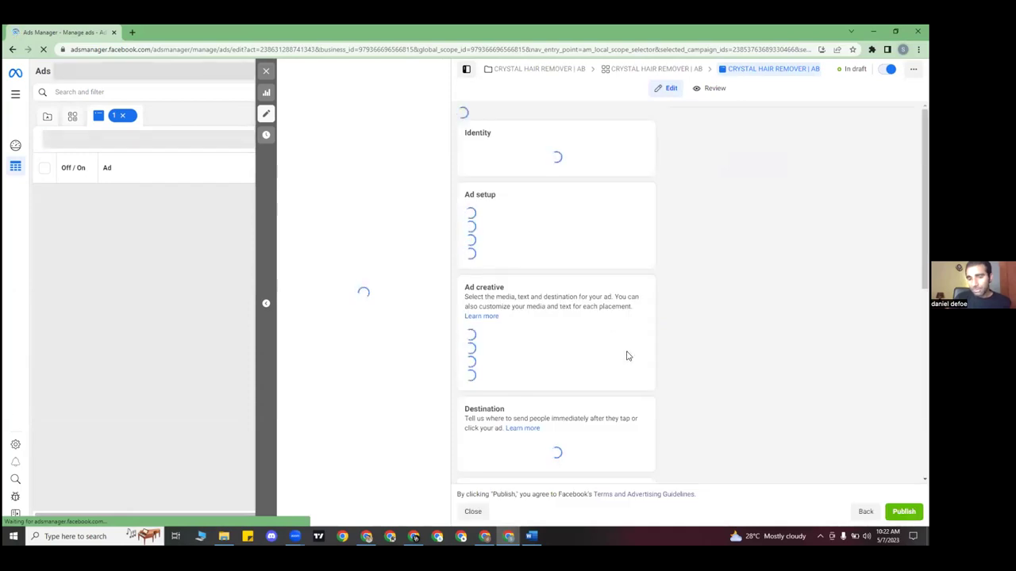
scroll(627, 355, down, 1)
scroll(627, 355, down, 5)
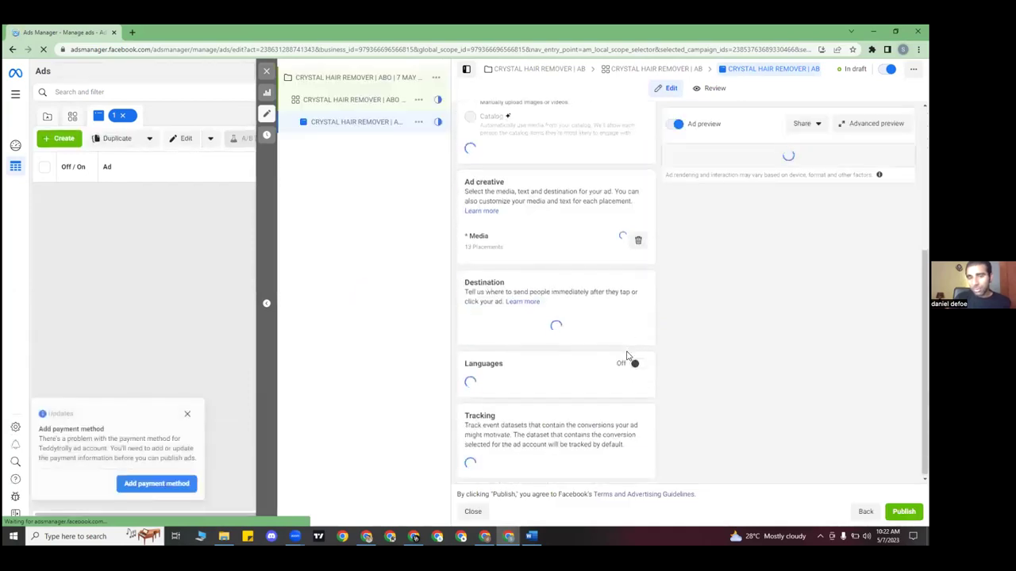
scroll(603, 293, down, 1)
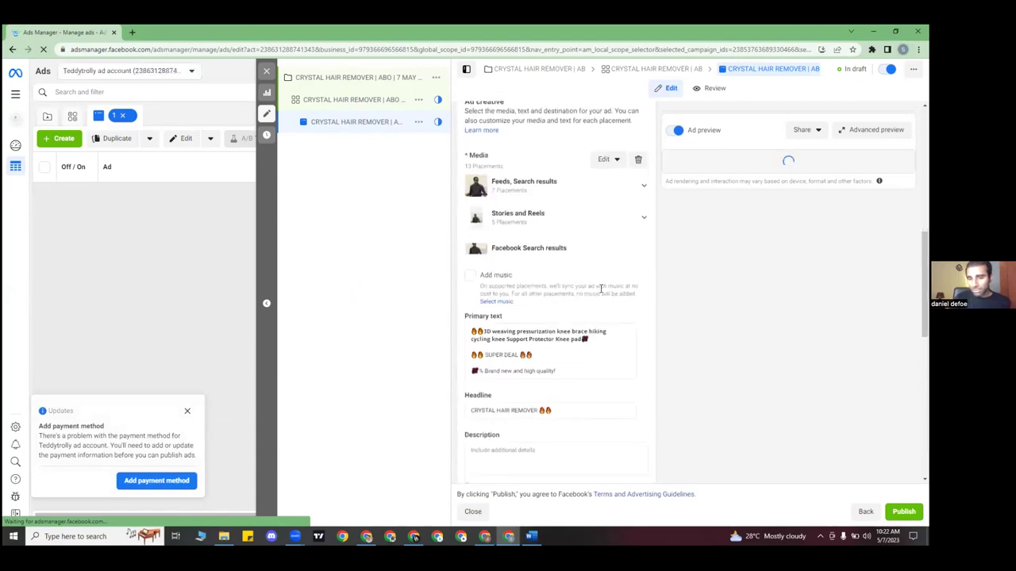
scroll(601, 290, down, 1)
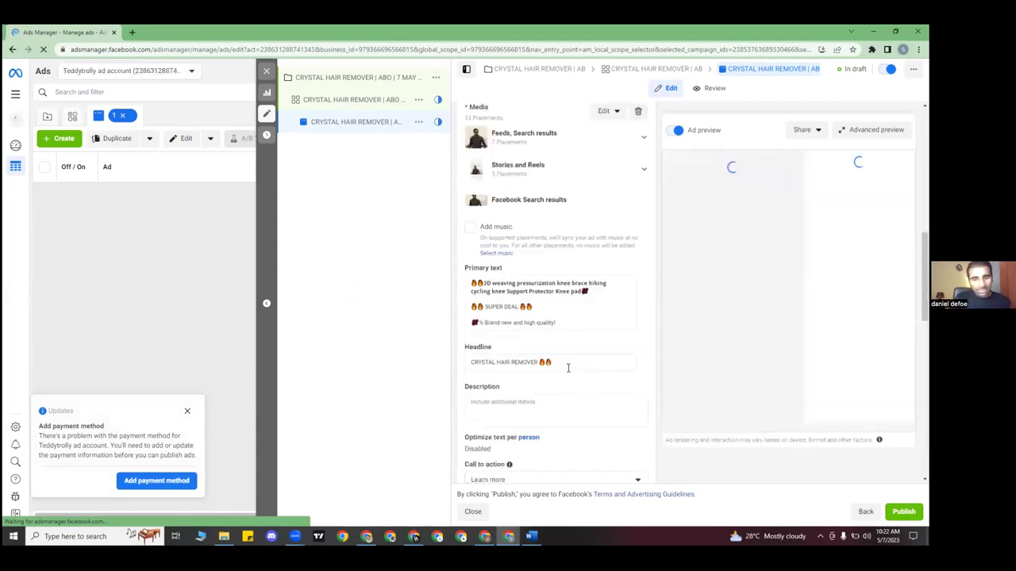
click(546, 407)
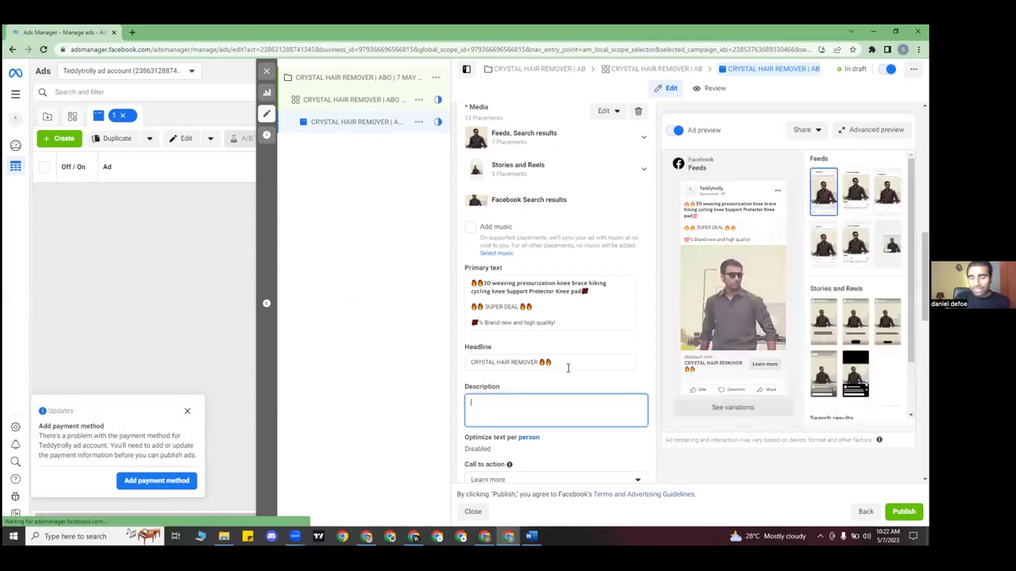
text(LIMITED)
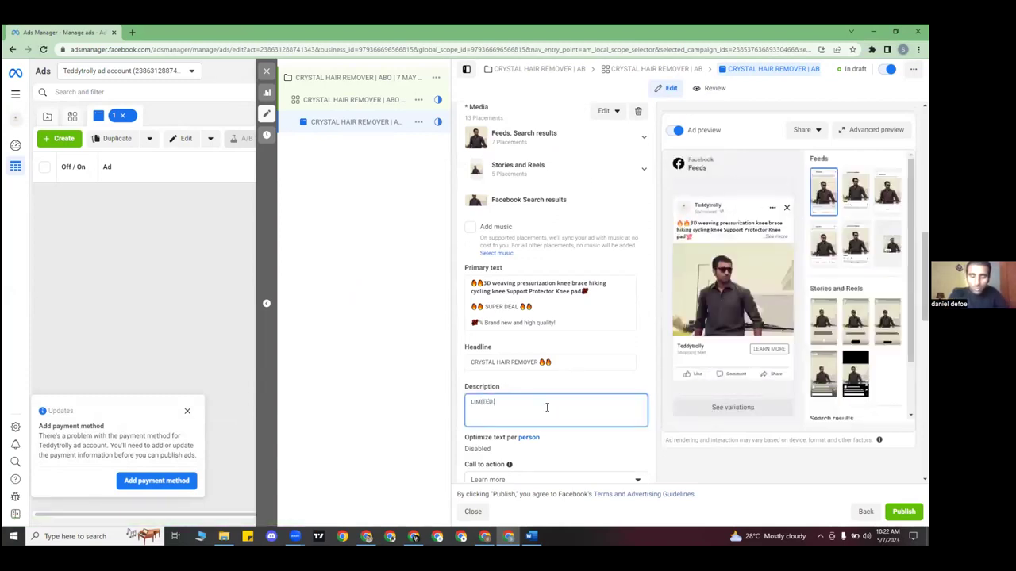
text( STOCK)
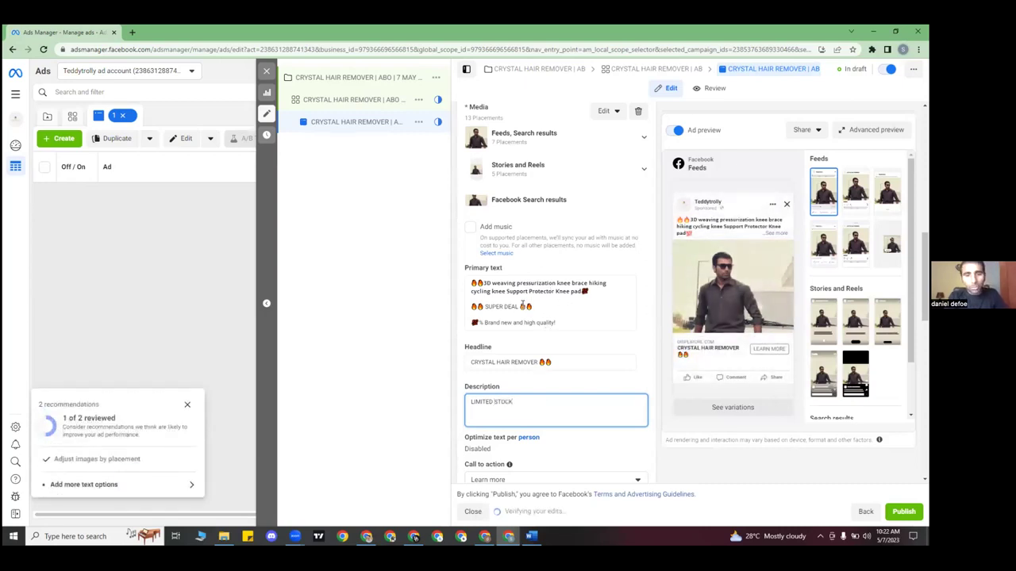
- Copy the two fire emojis after SUPER DEAL in the primary text and append them to the description
drag(520, 307, 537, 305)
key(ctrl+c)
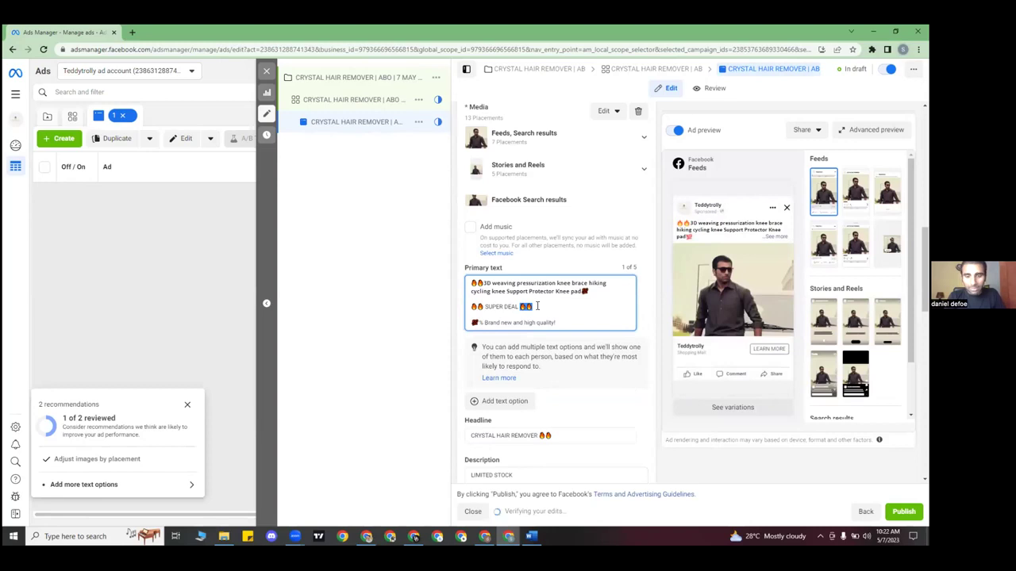
scroll(524, 459, down, 1)
click(514, 421)
key(ctrl+v)
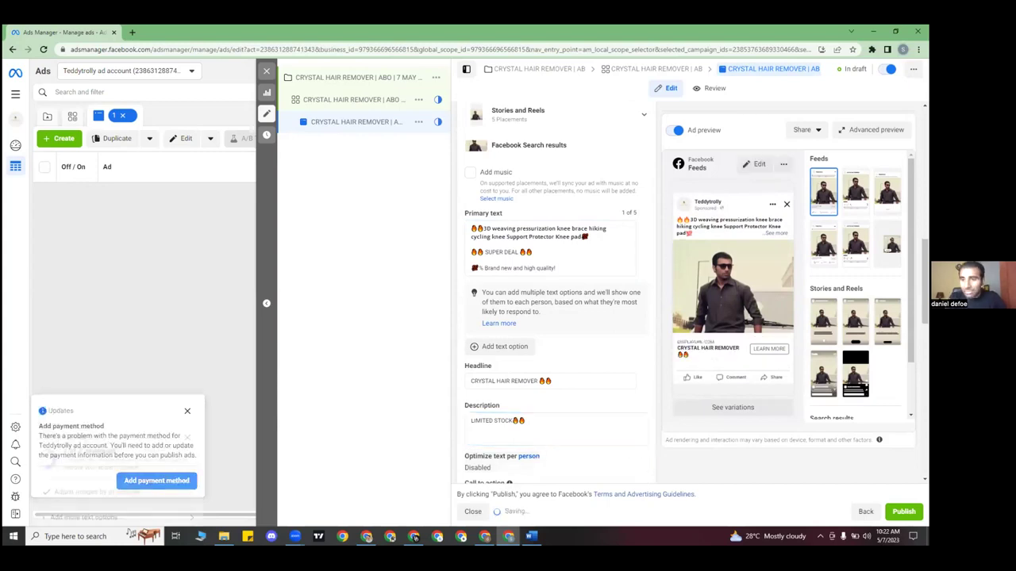
- Preview the ad in Instagram feed, Facebook Feeds, Facebook Video feeds, Instagram Explore, Facebook Marketplace and Instagram Stories
click(855, 192)
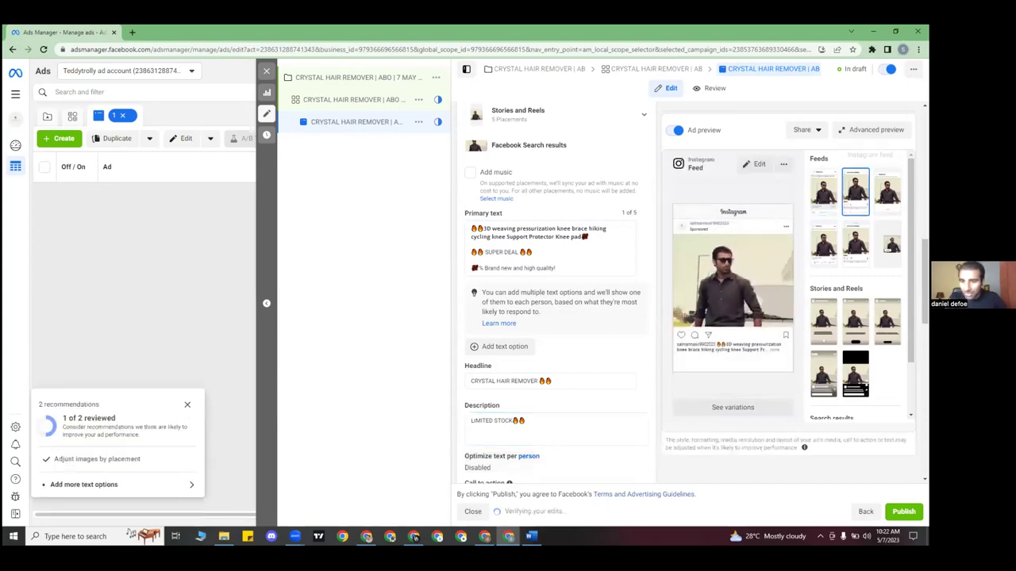
click(827, 193)
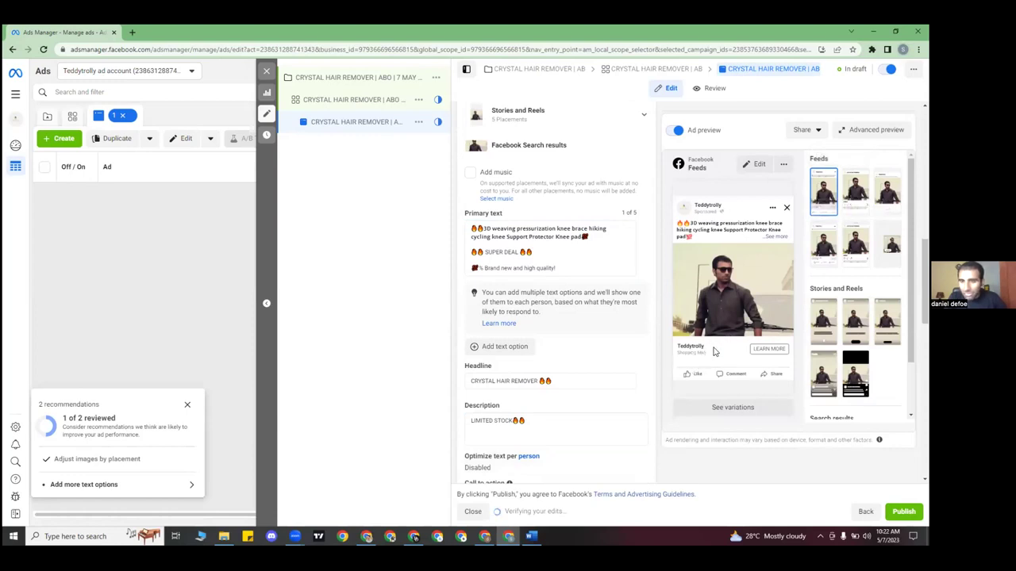
click(823, 242)
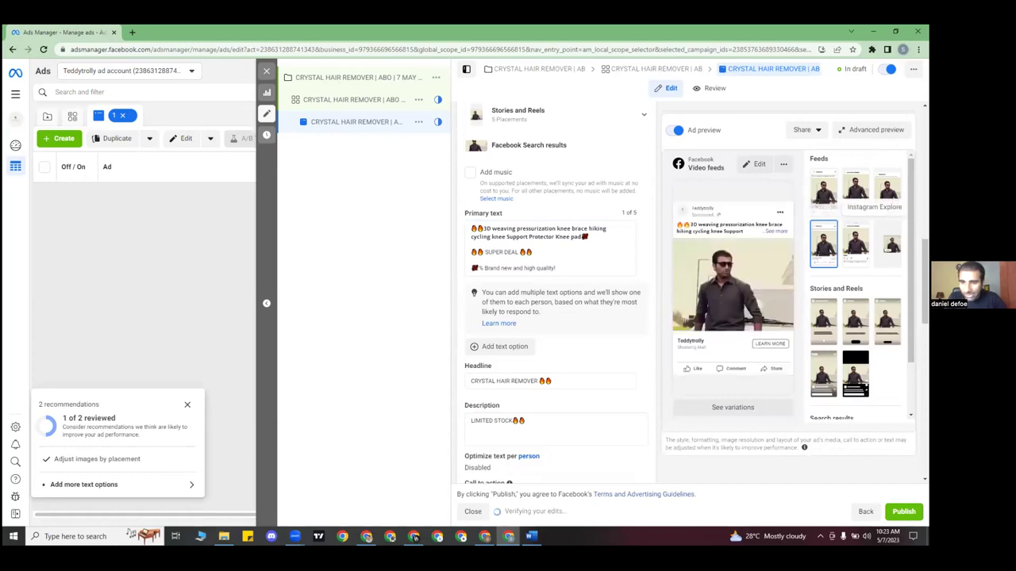
click(855, 244)
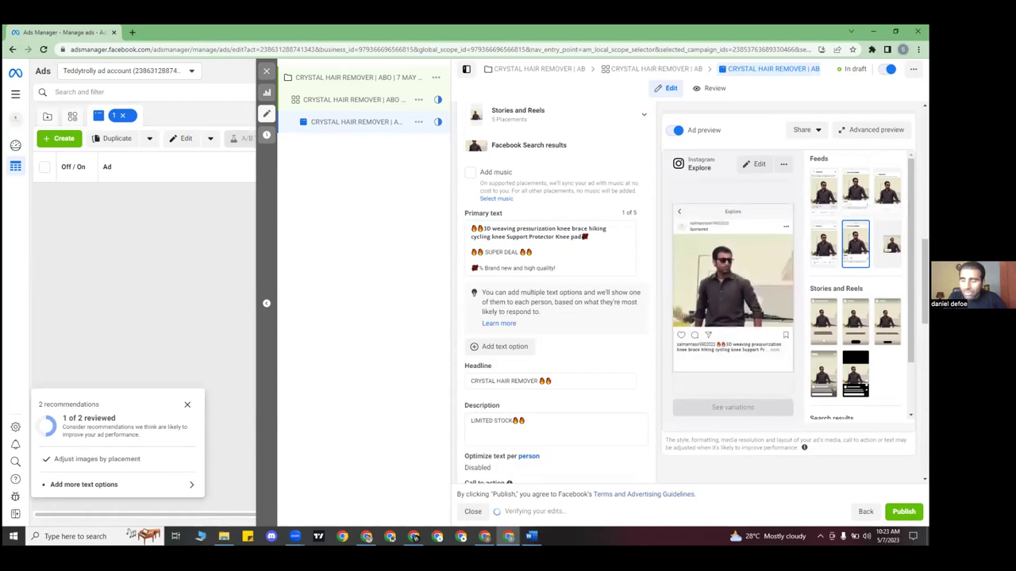
click(887, 191)
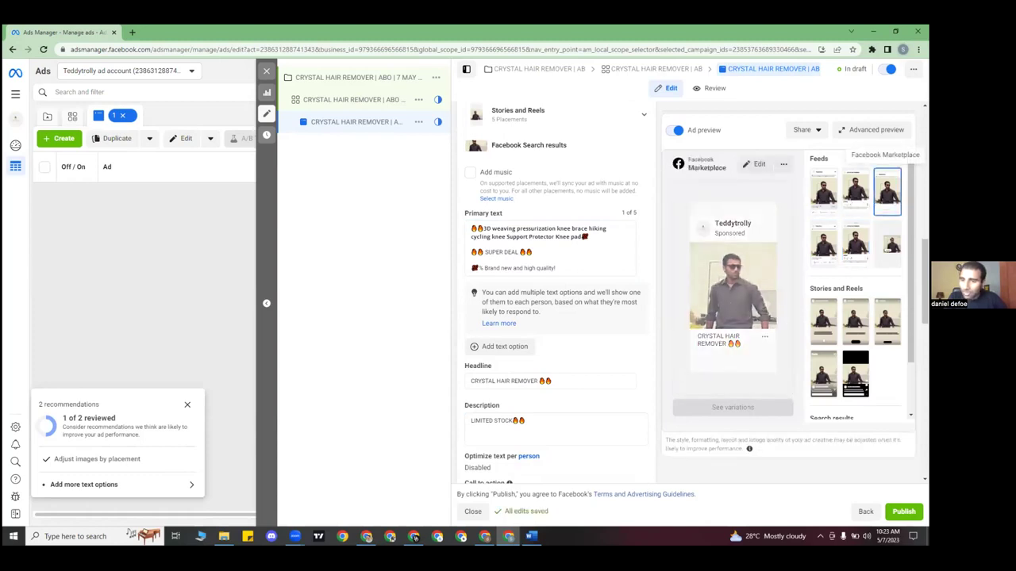
click(823, 321)
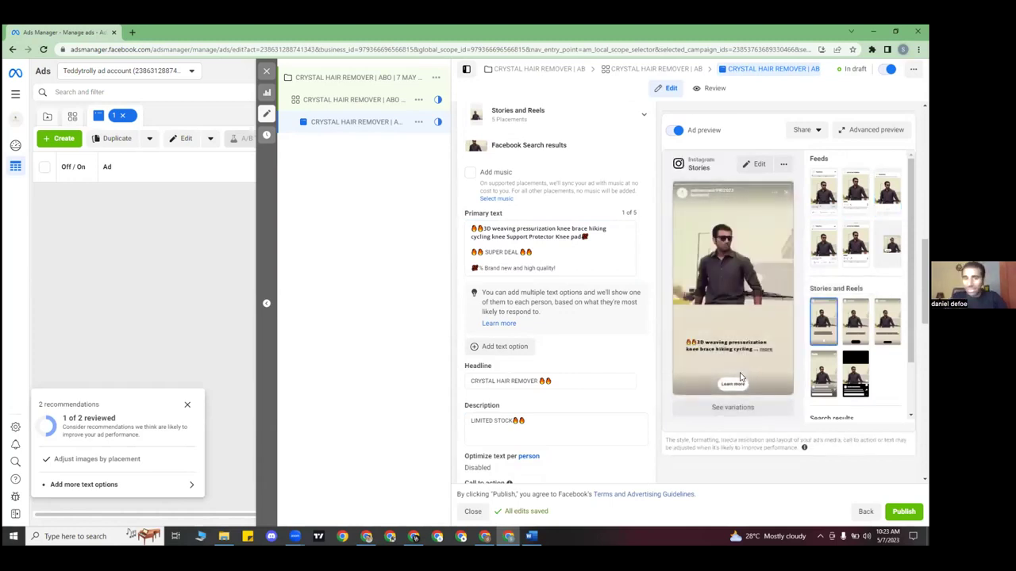
- Set the ad's call to action to Order now and preview it in Facebook Feeds
scroll(492, 362, down, 3)
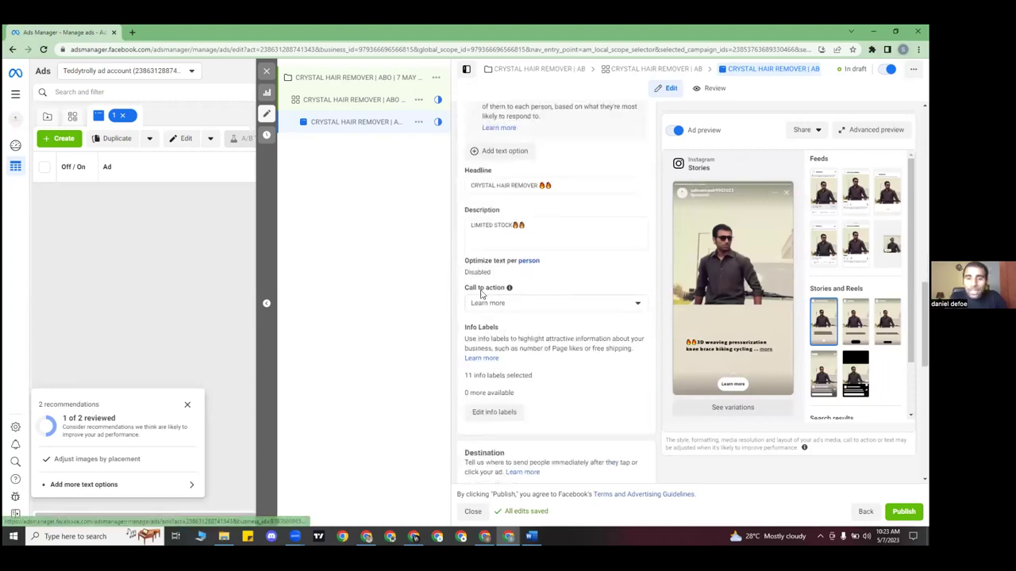
click(540, 306)
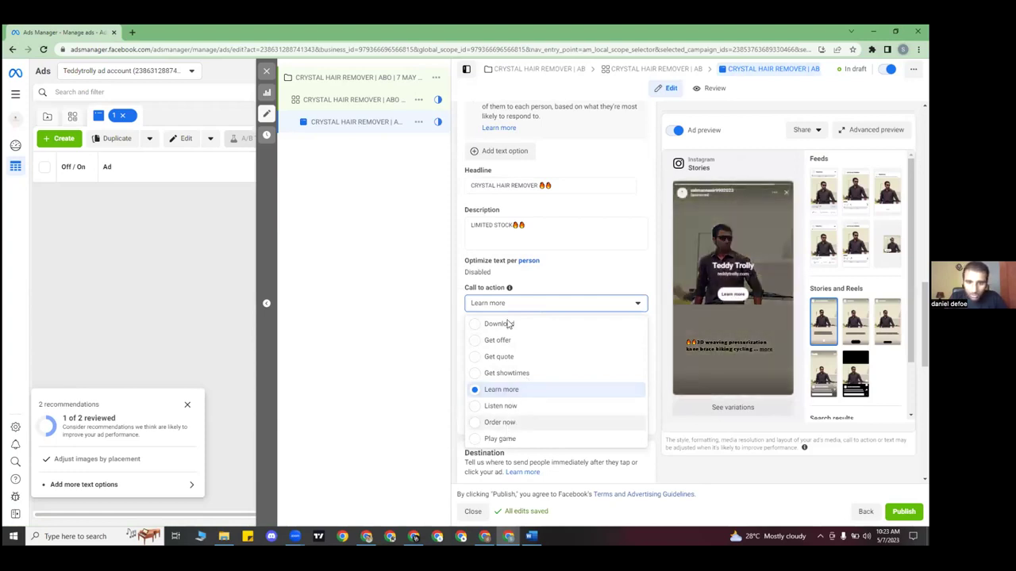
click(509, 420)
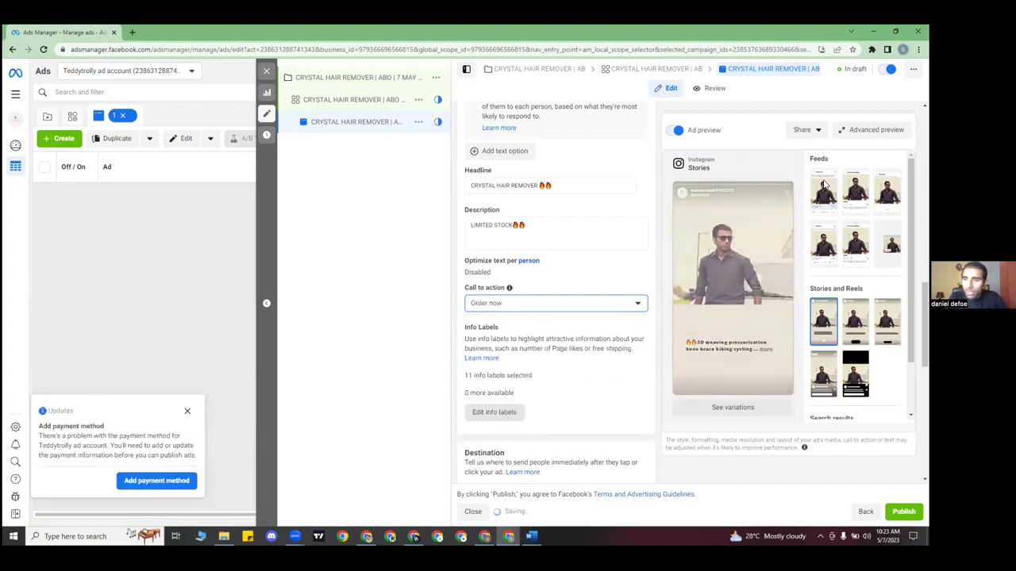
click(823, 184)
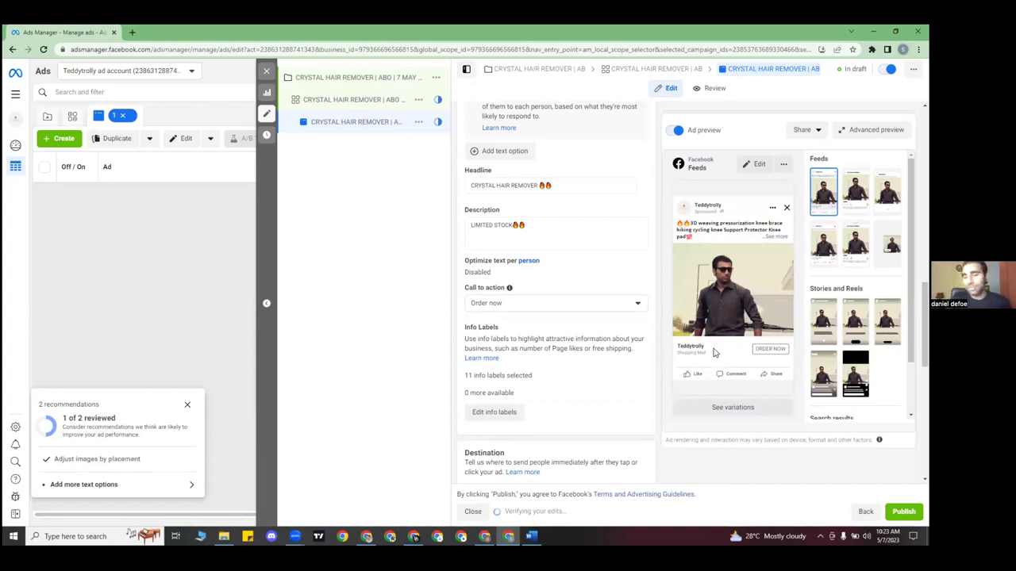
- Open the store website teddytrolly.com in a new browser tab
scroll(508, 310, down, 2)
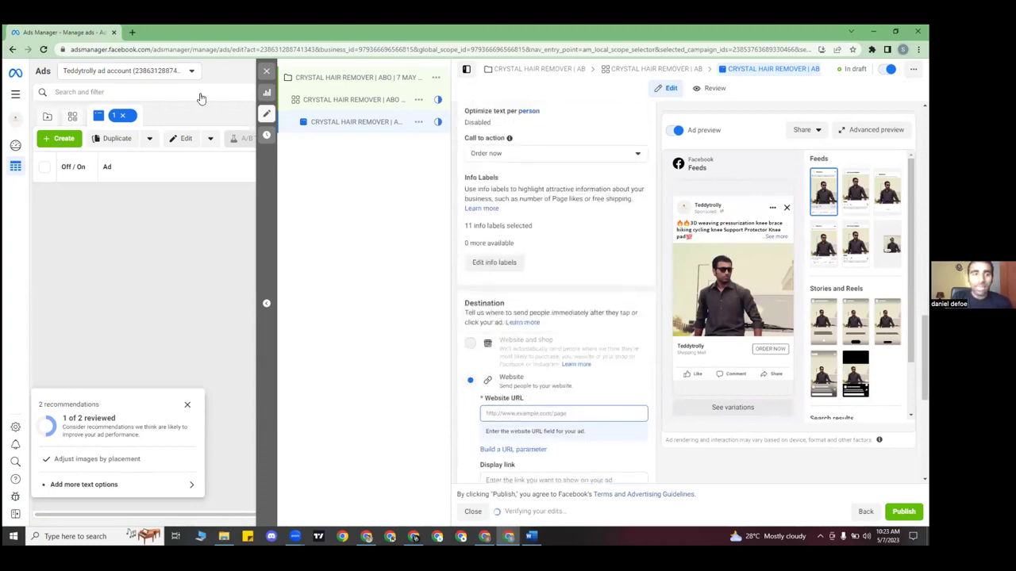
click(134, 33)
text(TEDDY)
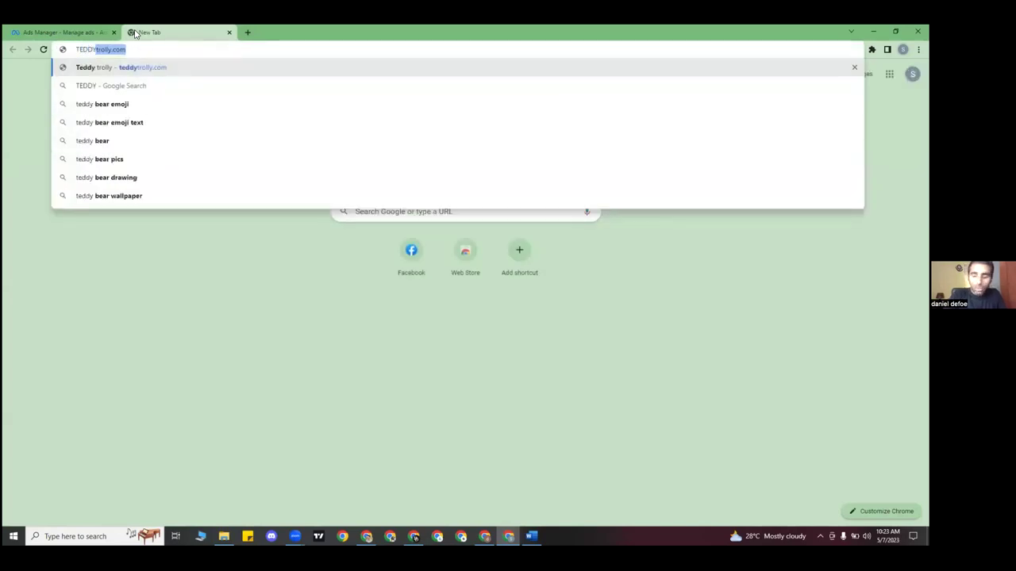
key(Return)
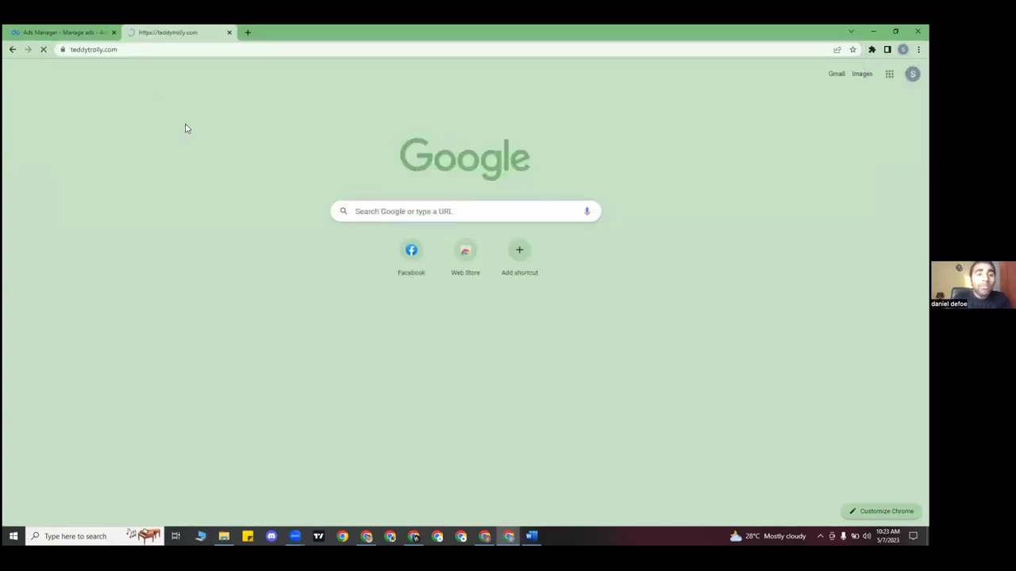
- Open the Spin Mop product page from the trending products and copy its web address
scroll(238, 241, down, 4)
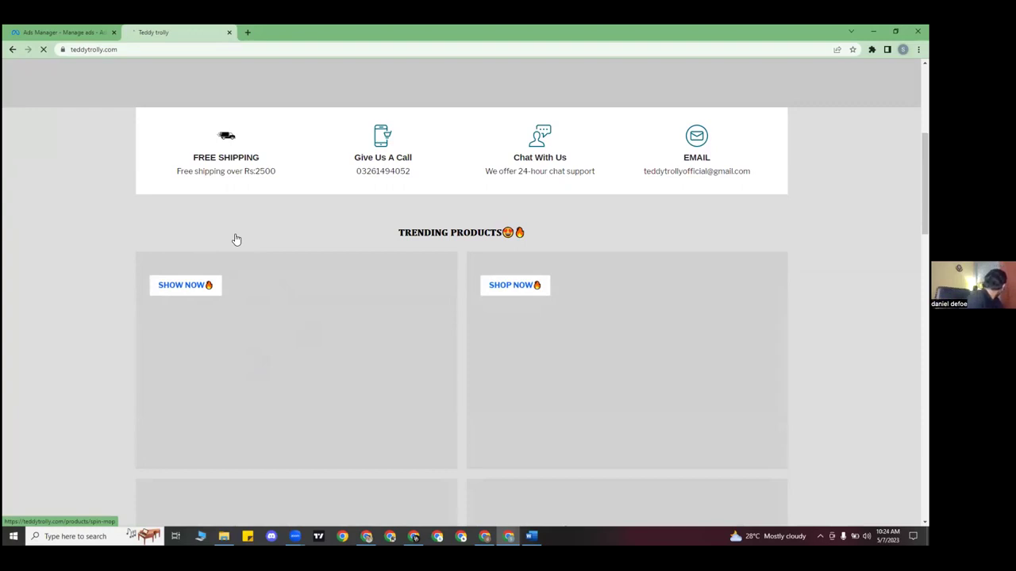
click(200, 299)
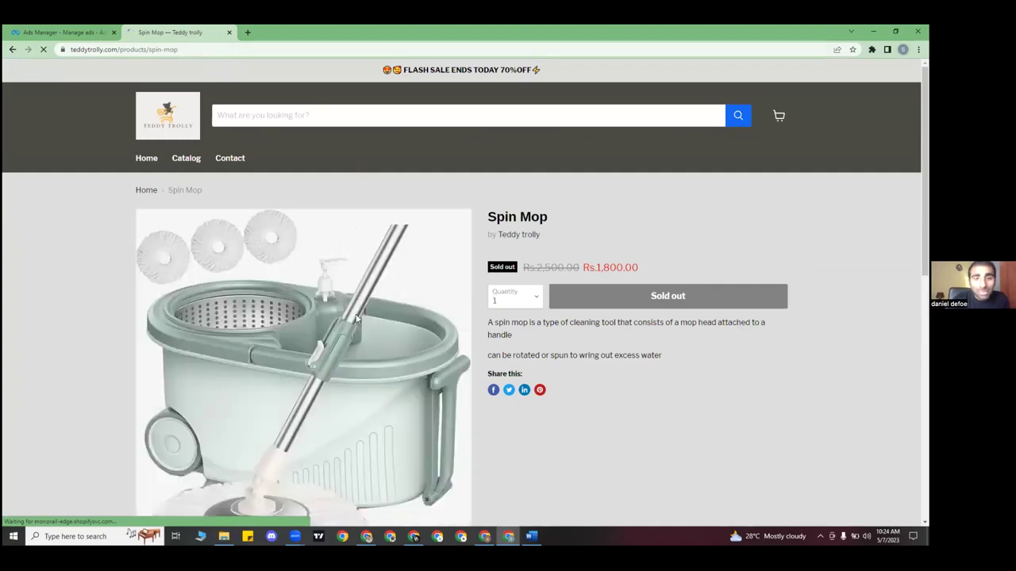
scroll(364, 381, down, 2)
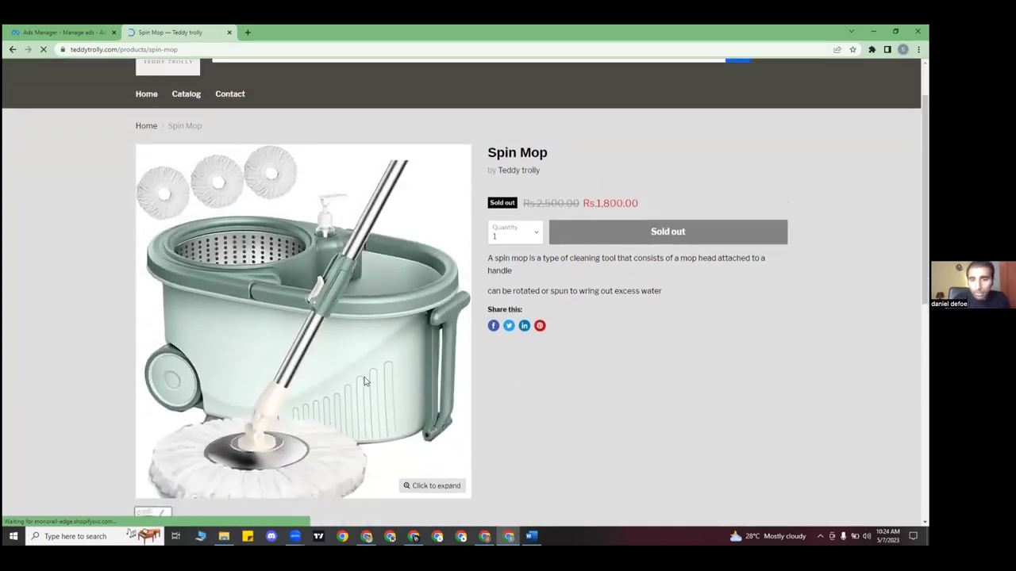
click(200, 50)
key(ctrl+c)
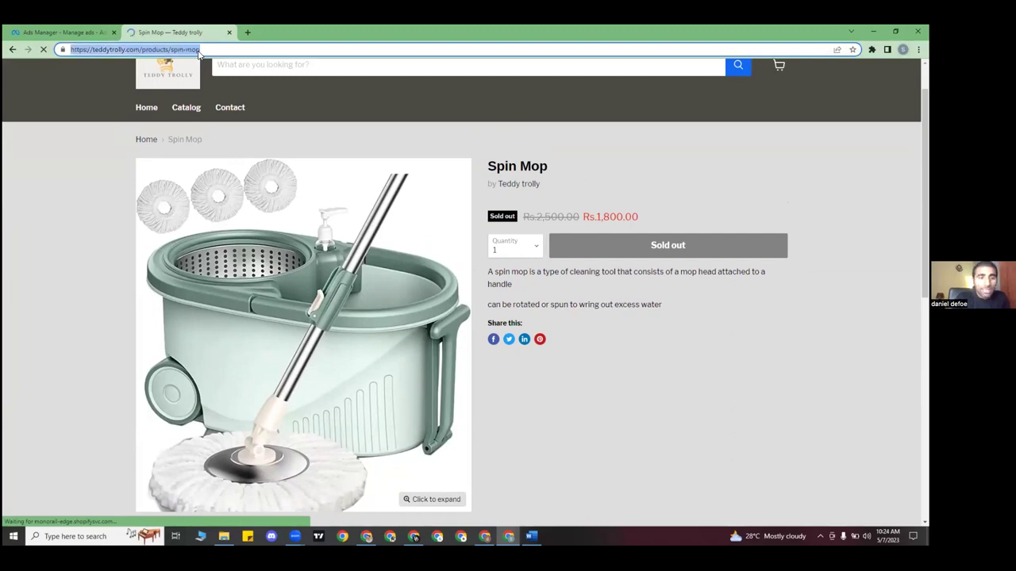
click(64, 30)
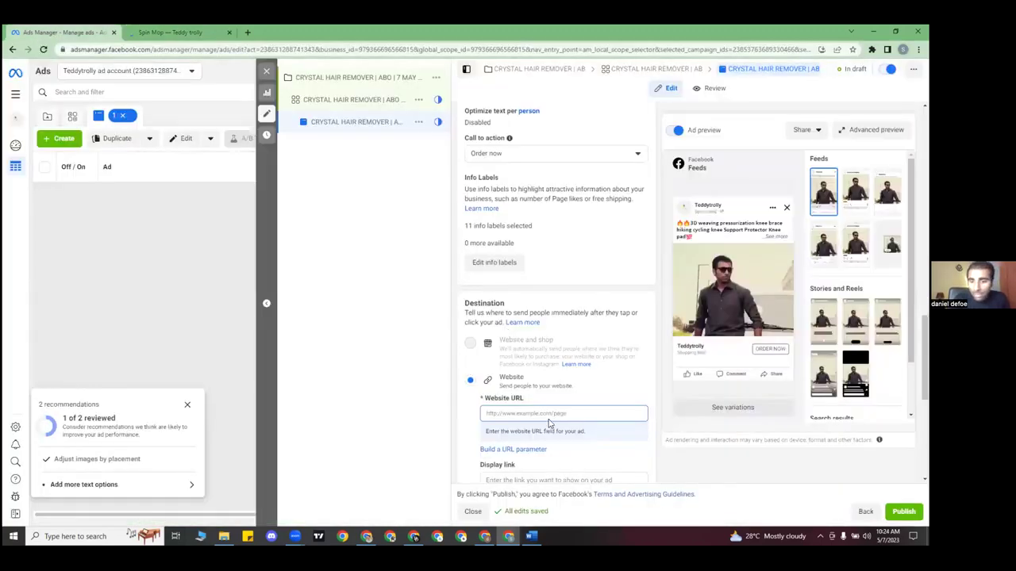
click(540, 413)
key(ctrl+v)
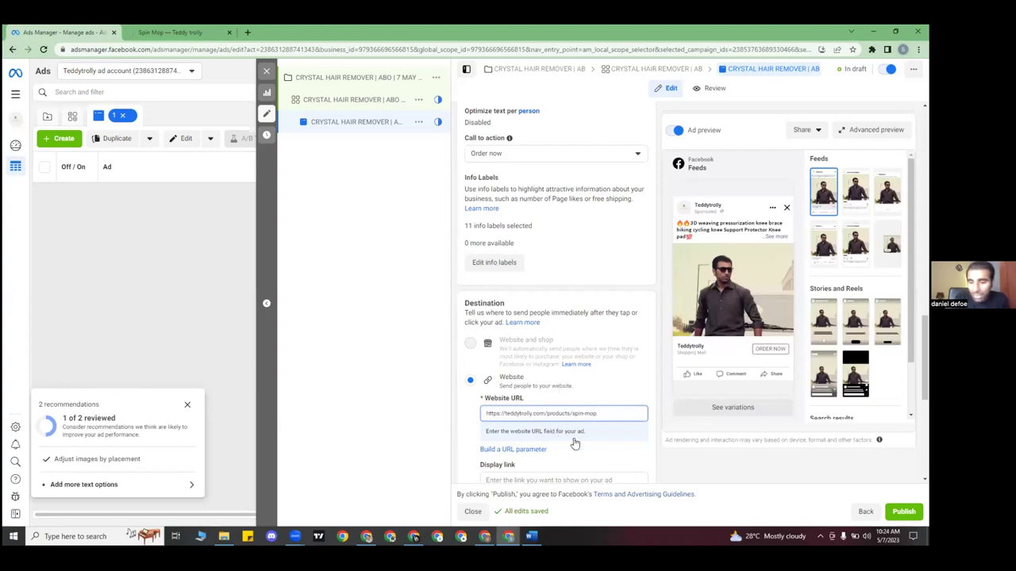
scroll(606, 432, down, 3)
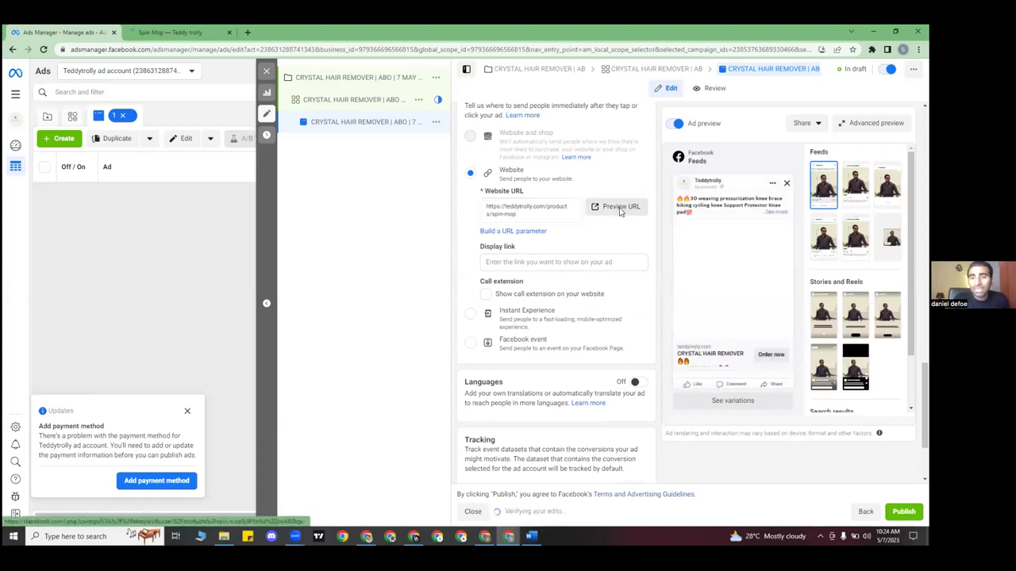
- Test the destination URL by opening its preview twice, and expand the full primary text in the Facebook Feeds preview
click(620, 211)
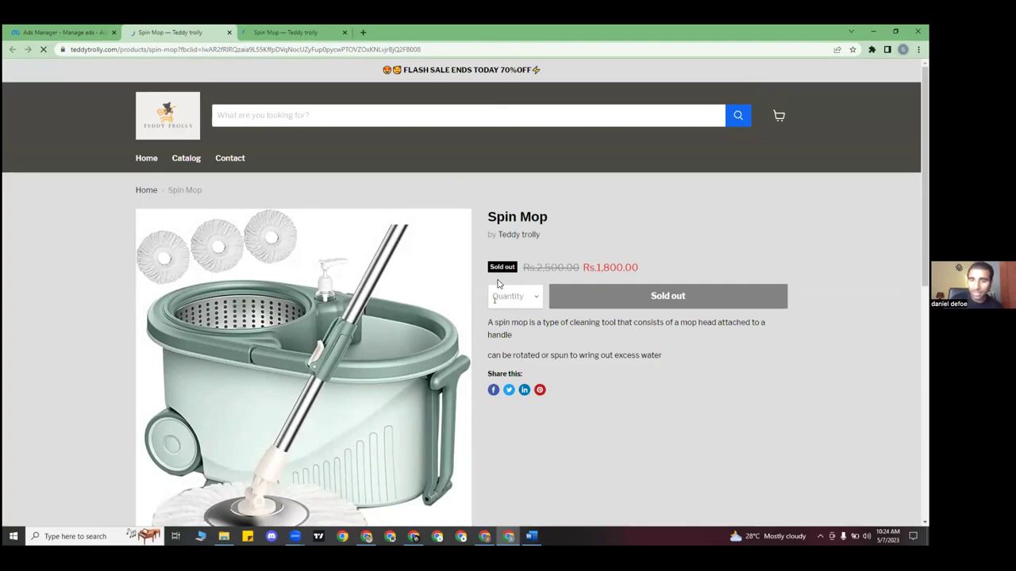
click(97, 30)
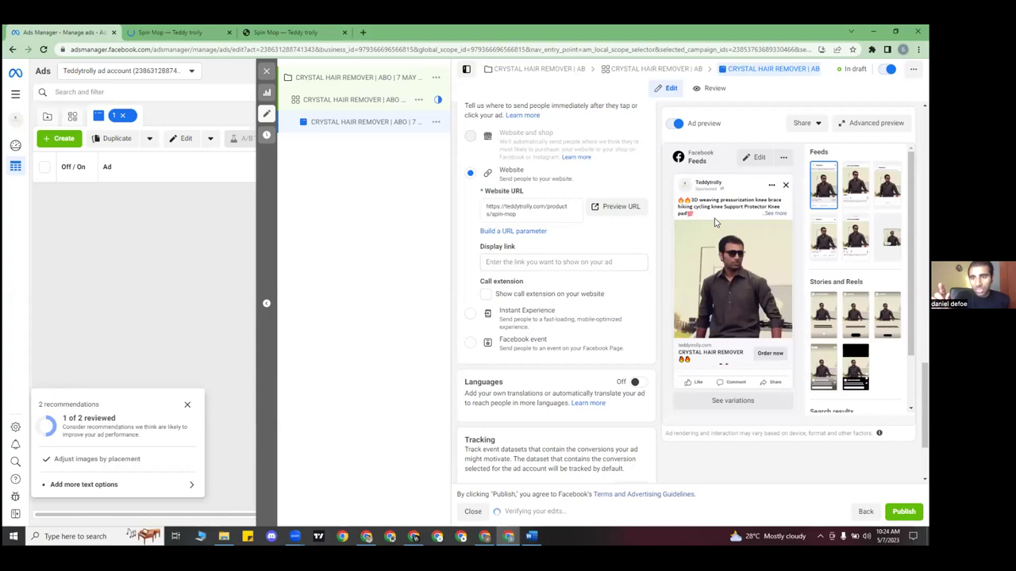
click(776, 213)
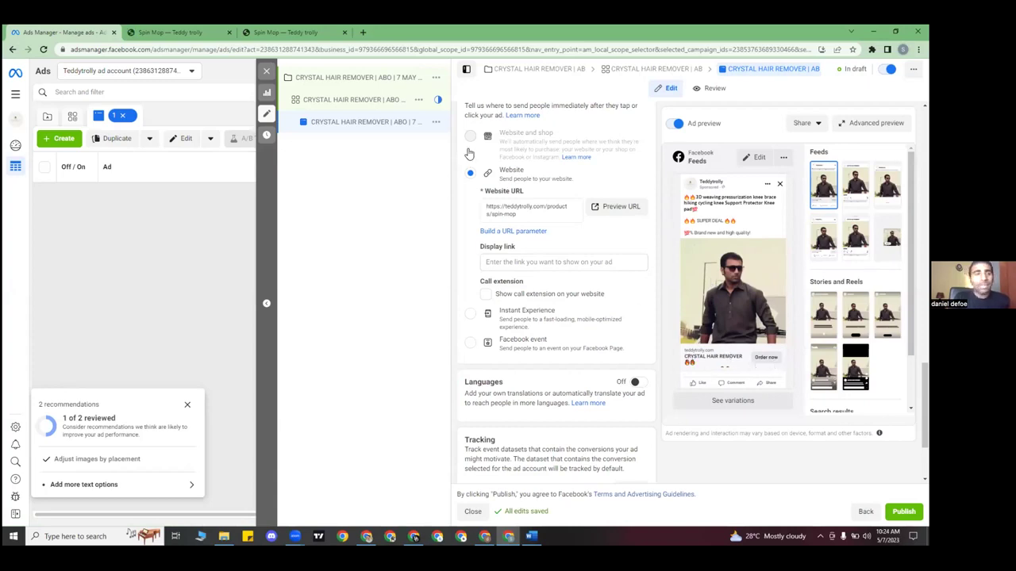
click(622, 206)
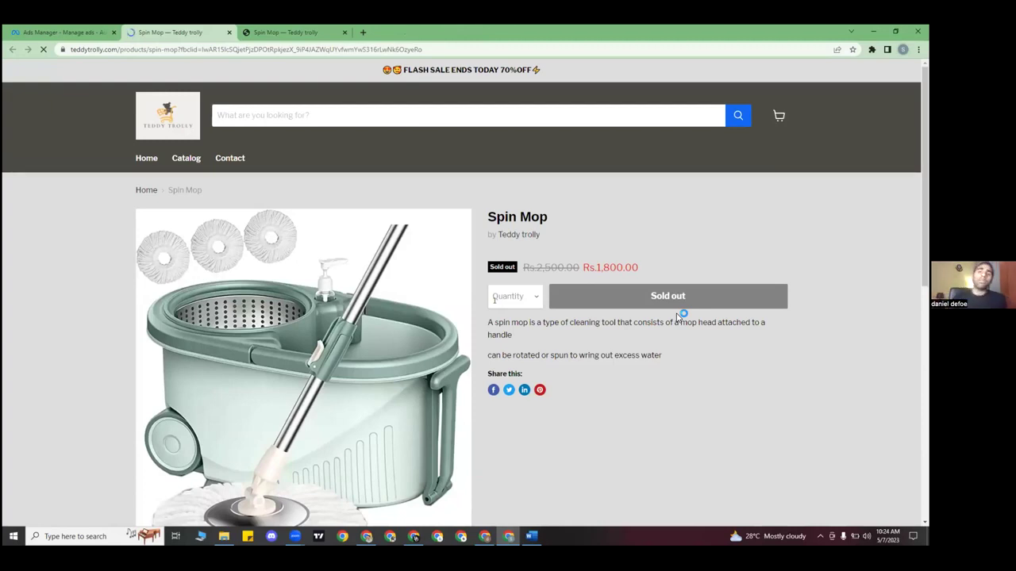
click(95, 30)
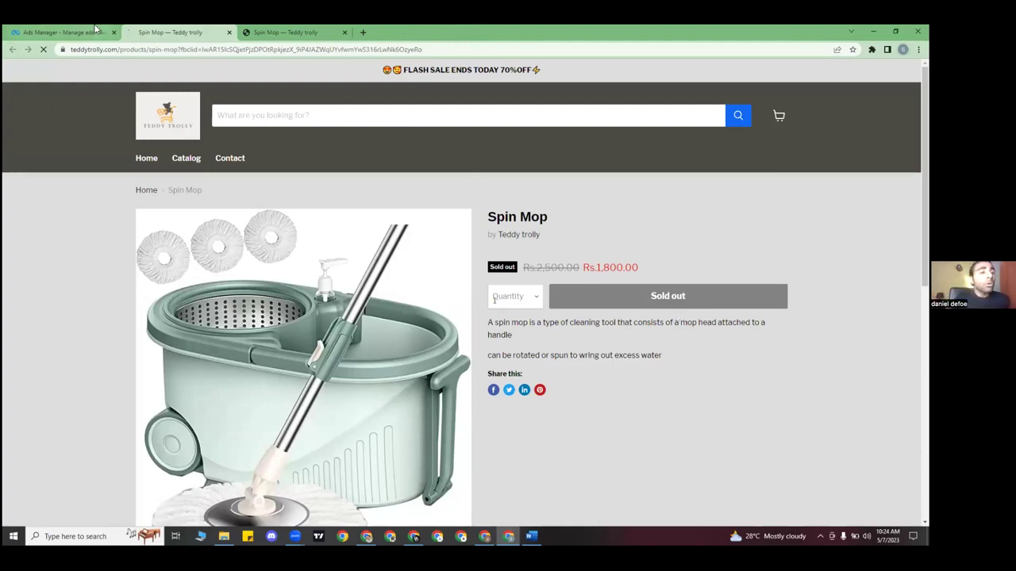
scroll(473, 357, down, 2)
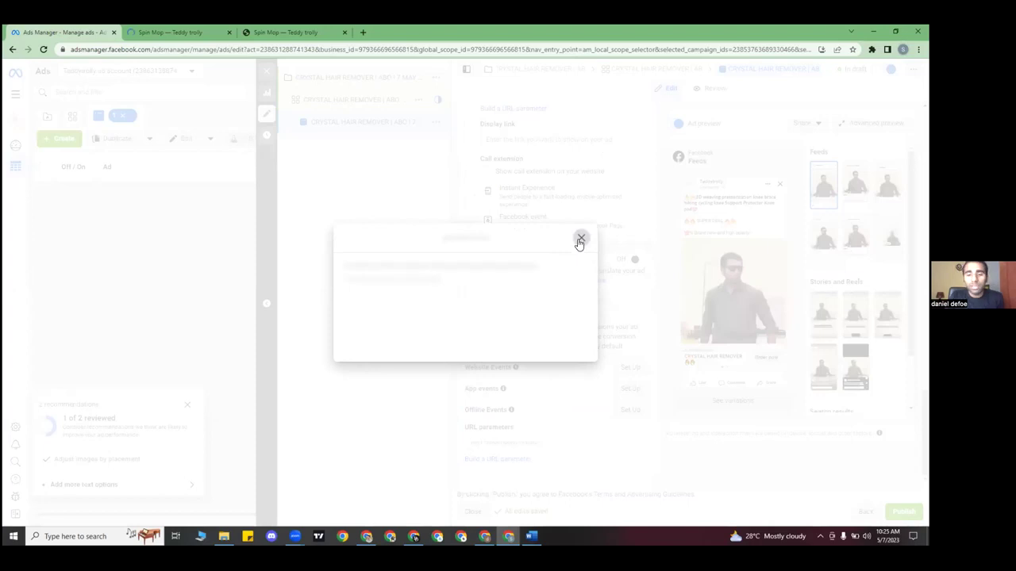
- Try to publish the draft items, dismiss the payment information requests, and close the ad editor with the campaign kept as a draft
click(580, 239)
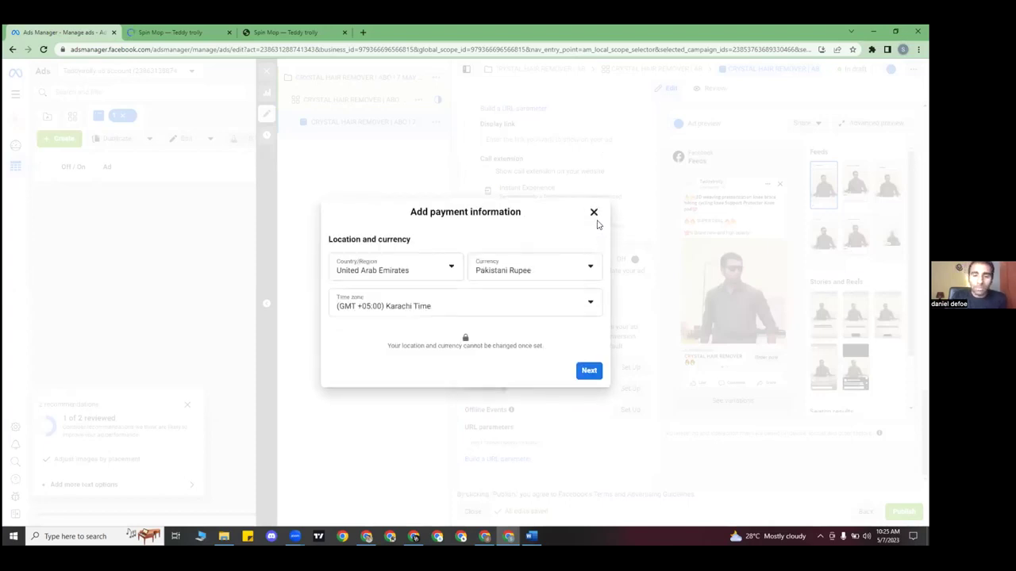
click(594, 215)
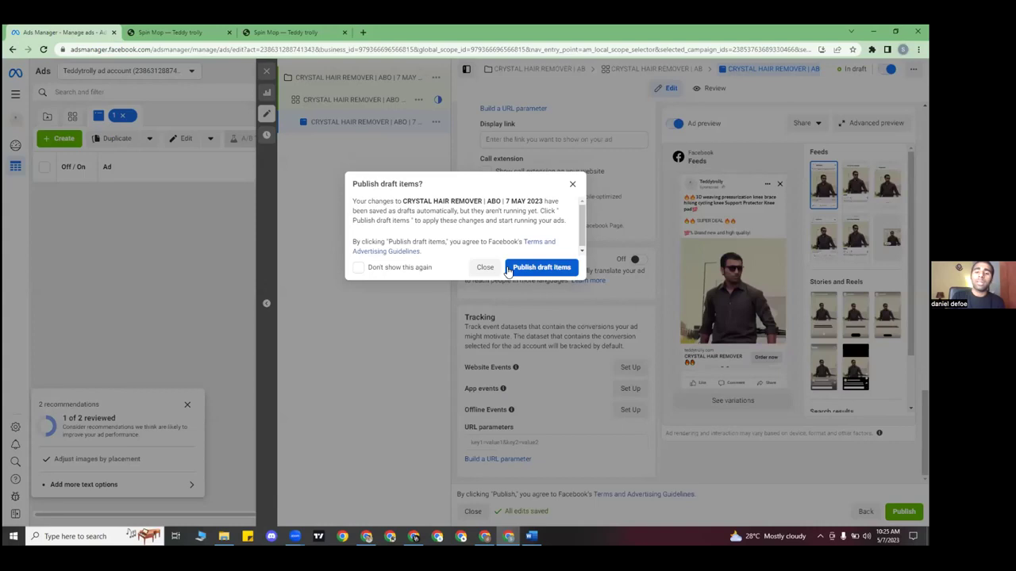
click(508, 269)
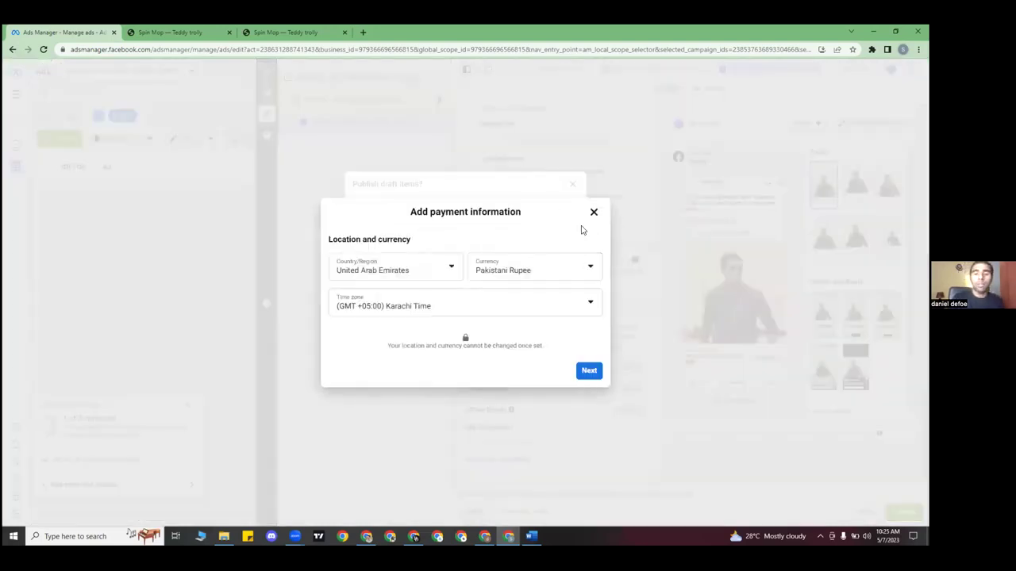
click(592, 212)
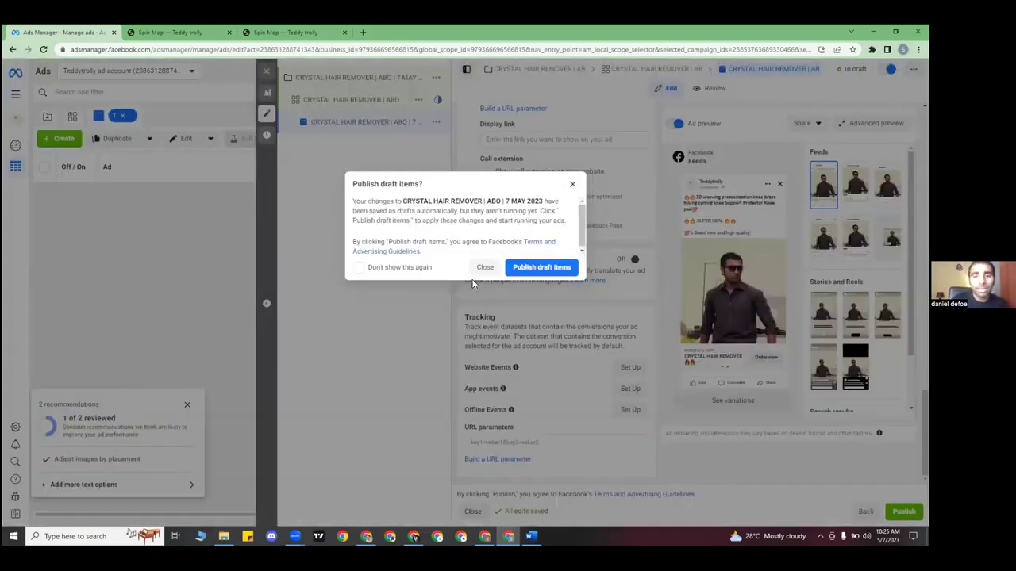
click(485, 268)
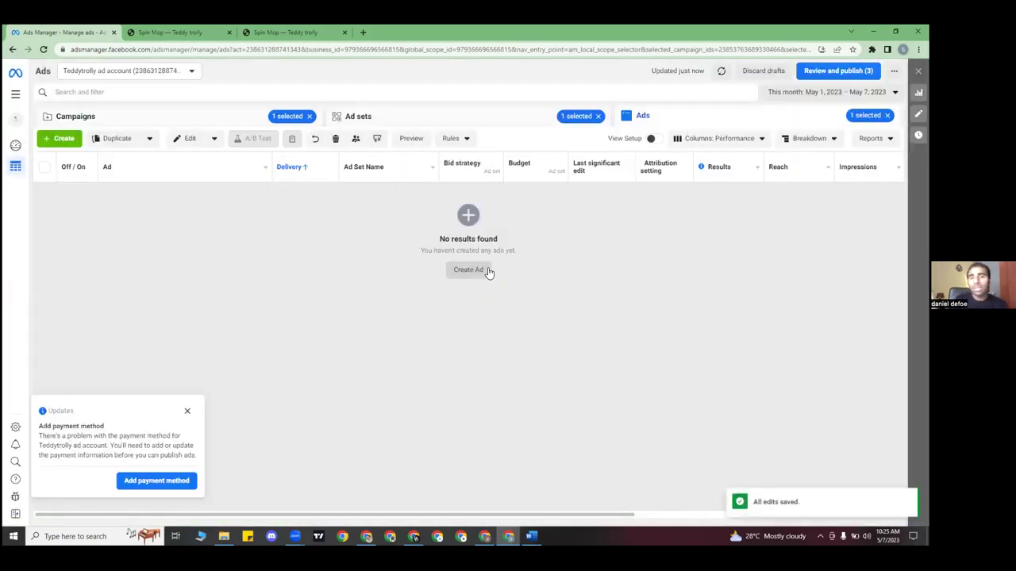
- Delete the draft ad CRYSTAL HAIR REMOVER | ABO | 7 MAY 2023 at the ad level
click(120, 127)
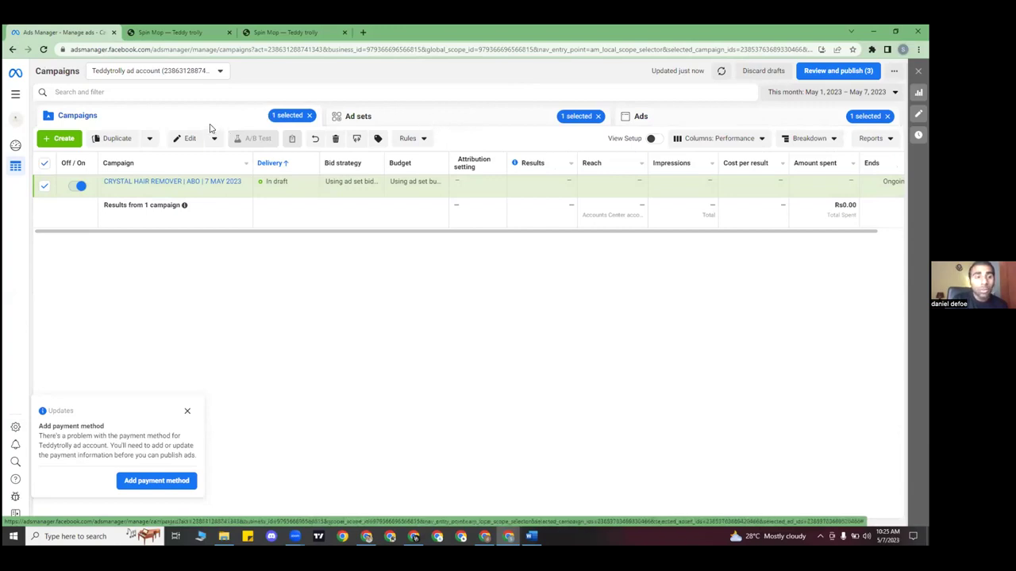
click(653, 121)
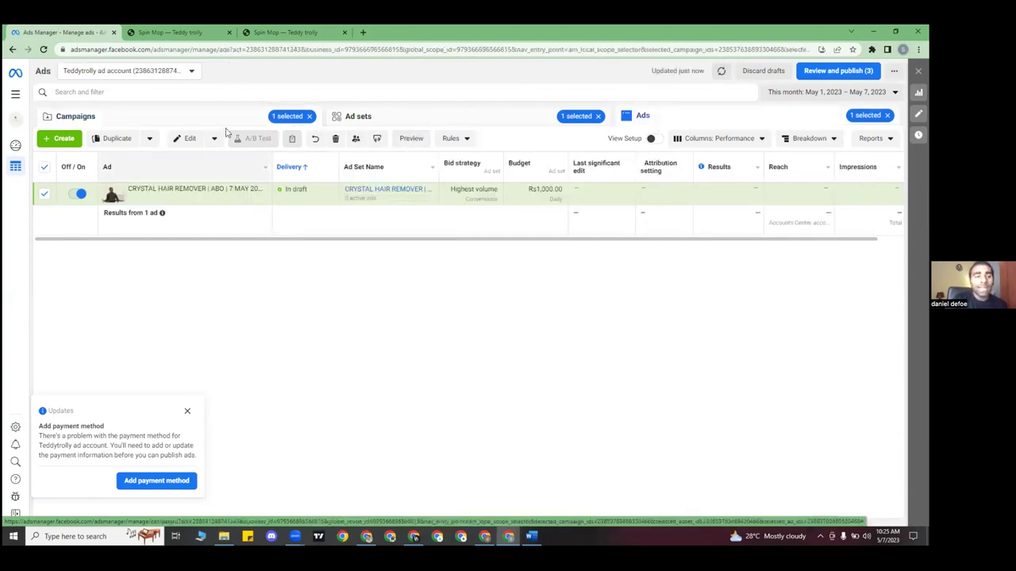
click(335, 139)
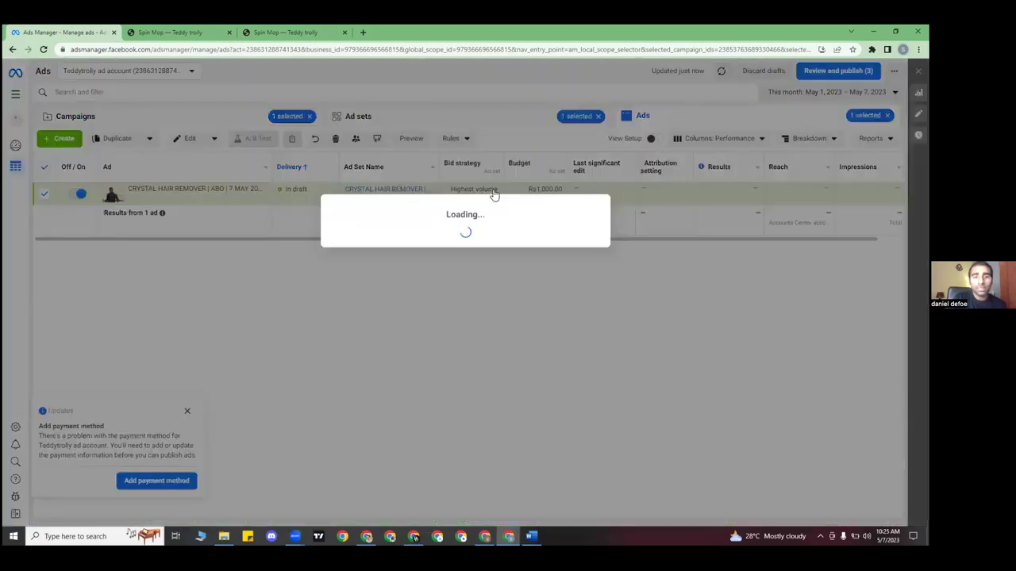
click(545, 235)
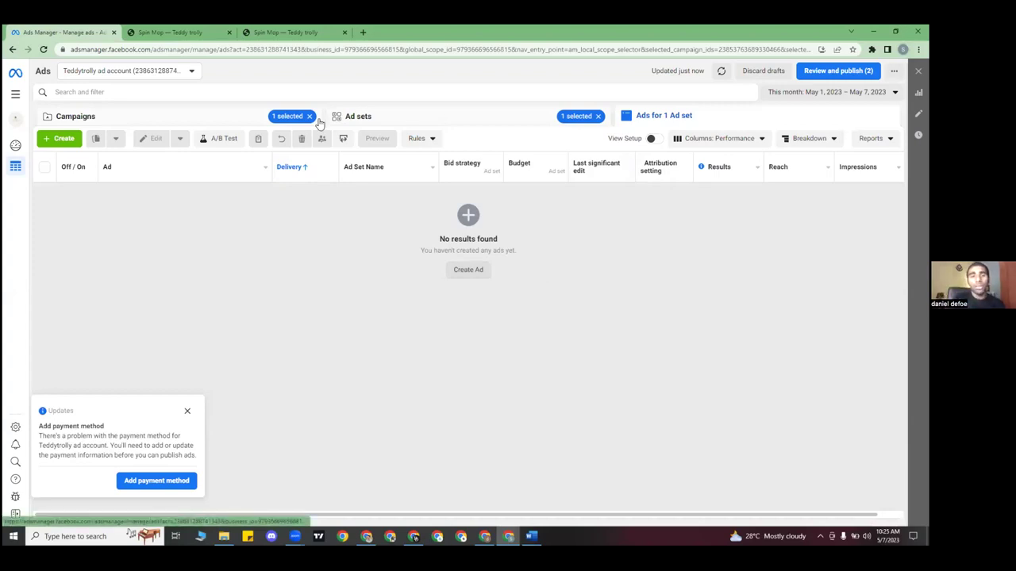
- Delete the draft campaign CRYSTAL HAIR REMOVER | ABO | 7 MAY 2023 at the campaign level and check the ad sets list
click(220, 124)
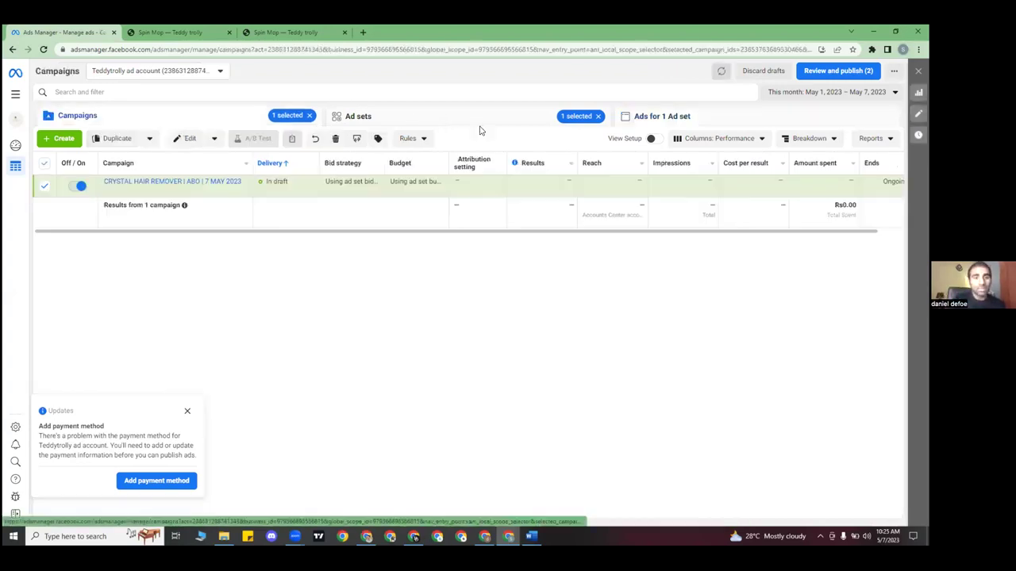
click(702, 125)
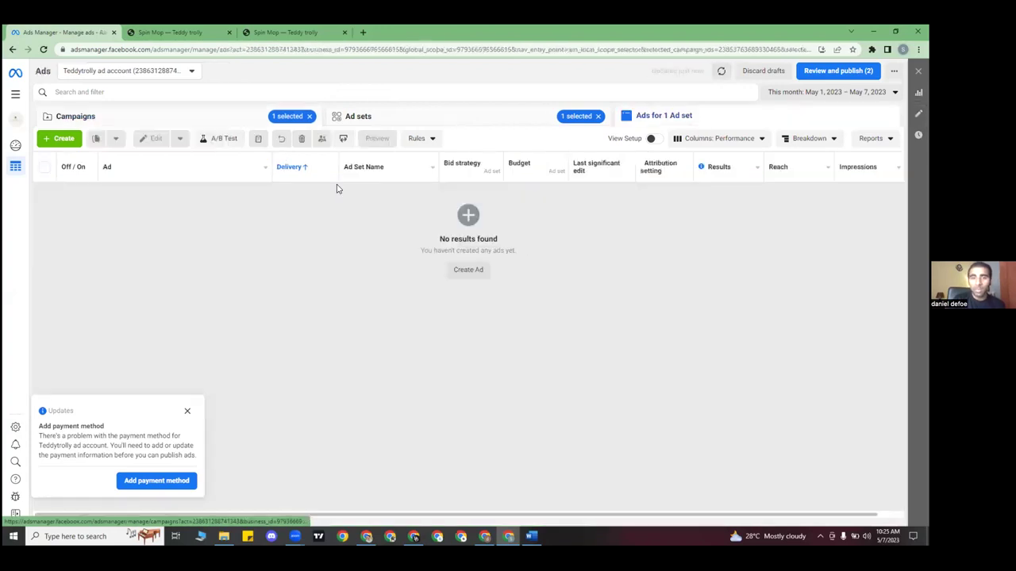
click(201, 123)
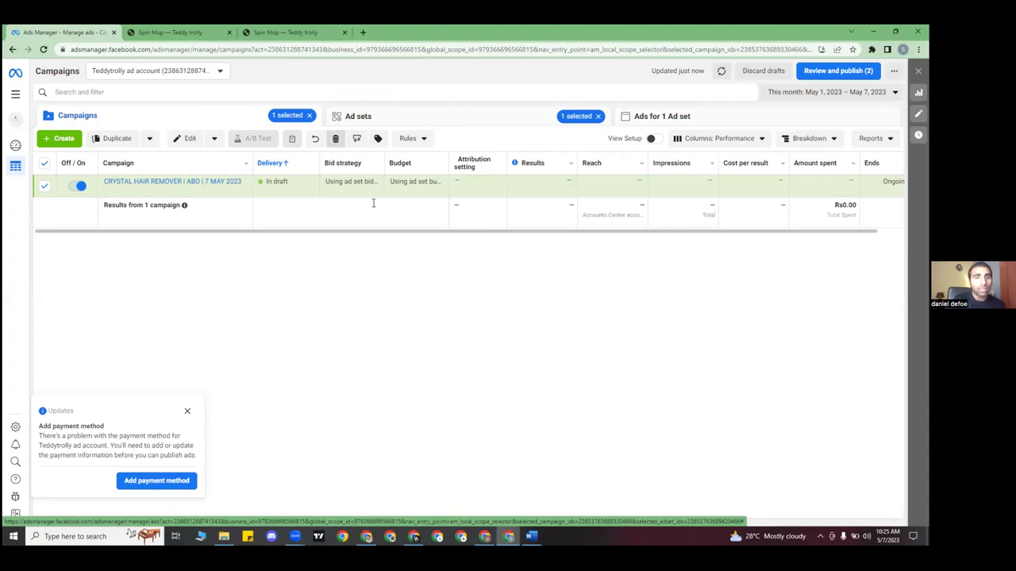
click(334, 138)
click(544, 238)
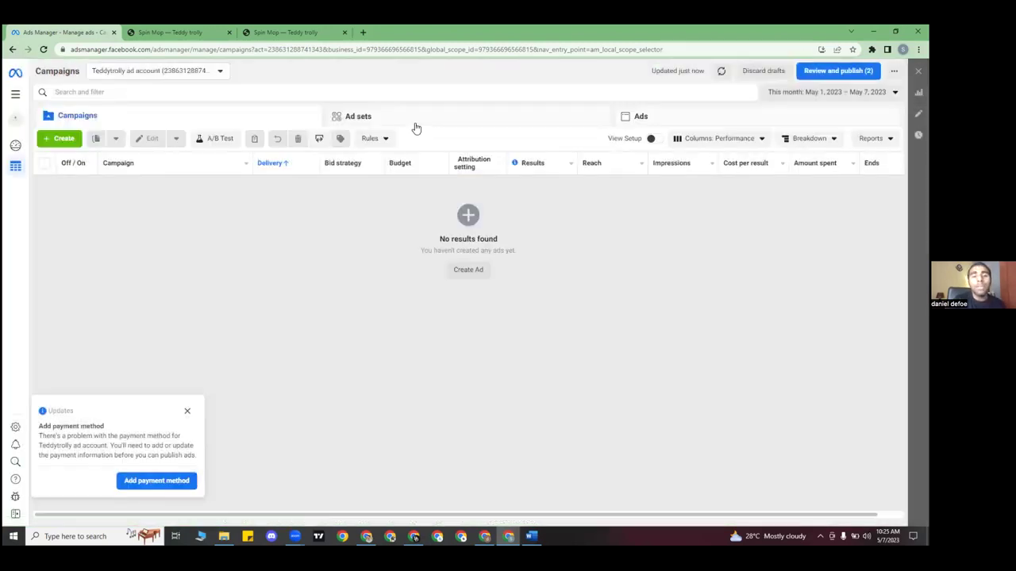
click(575, 117)
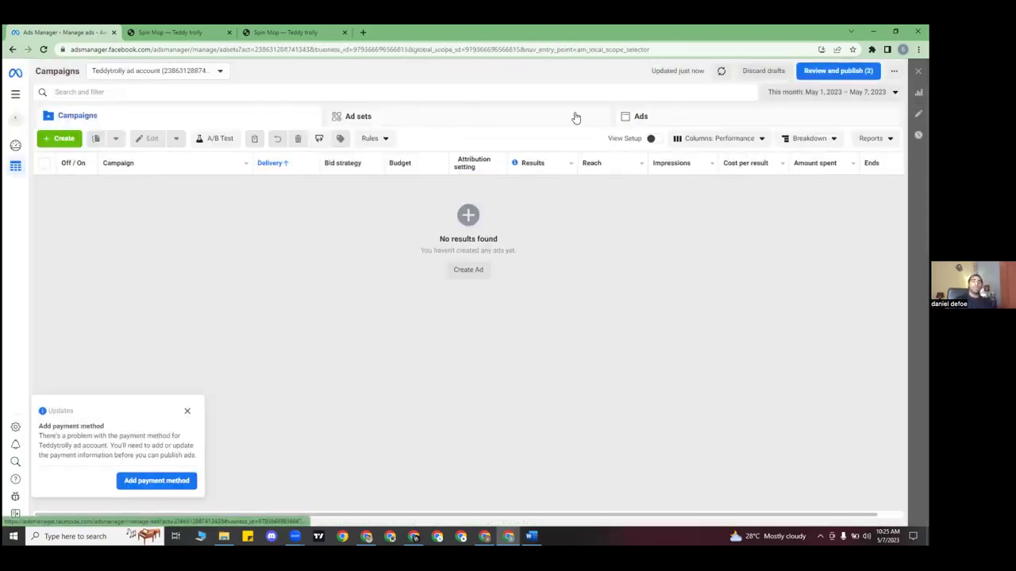